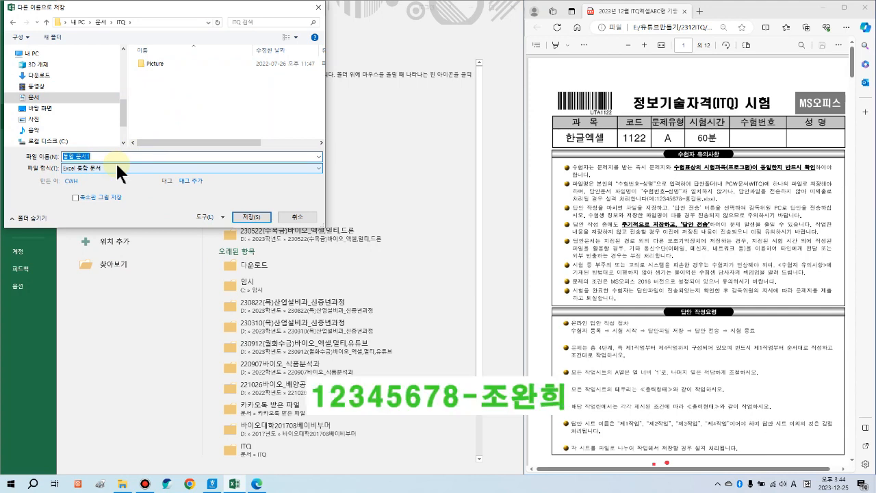
# Step: Save the new workbook in the ITQ folder with the examinee number and name as its file name
pyautogui.click(255, 220)
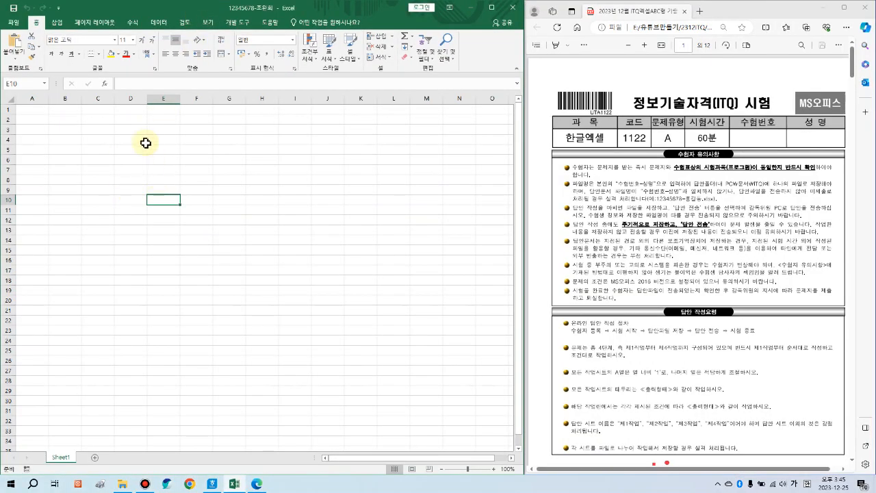
# Step: Rename the first worksheet to 제1작업
pyautogui.click(159, 158)
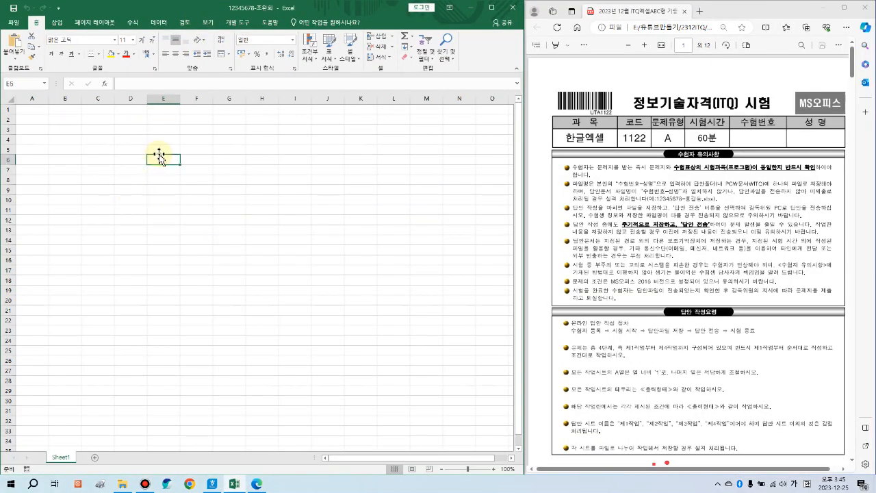
pyautogui.click(116, 176)
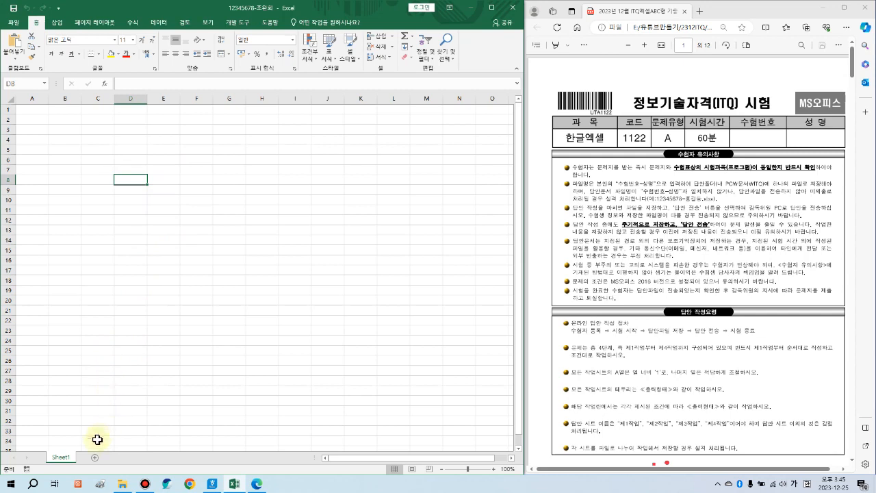
pyautogui.doubleClick(63, 460)
pyautogui.write('제1작업')
pyautogui.press('Return')
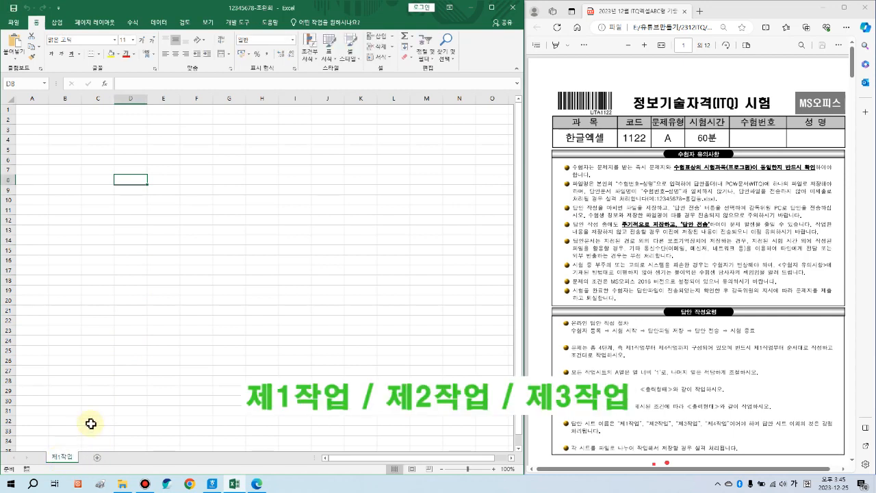
# Step: Add two more worksheets and name them 제2작업 and 제3작업
pyautogui.click(96, 459)
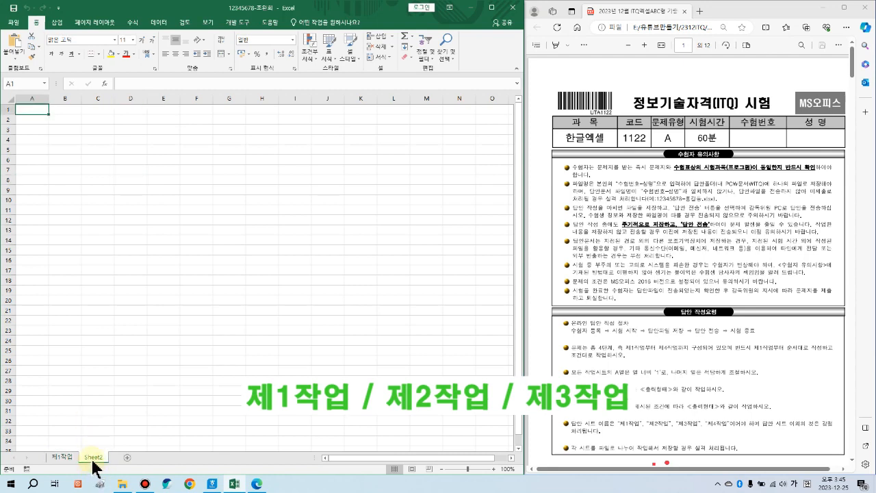
pyautogui.doubleClick(94, 458)
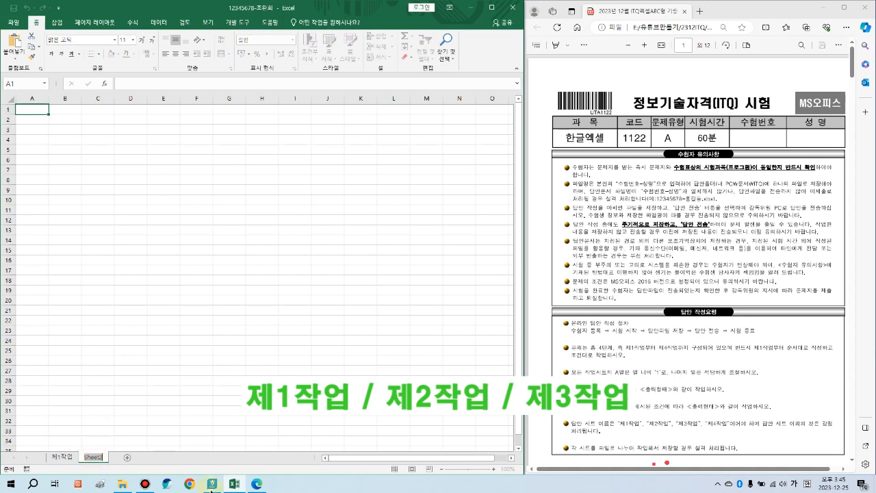
pyautogui.write('제2작업')
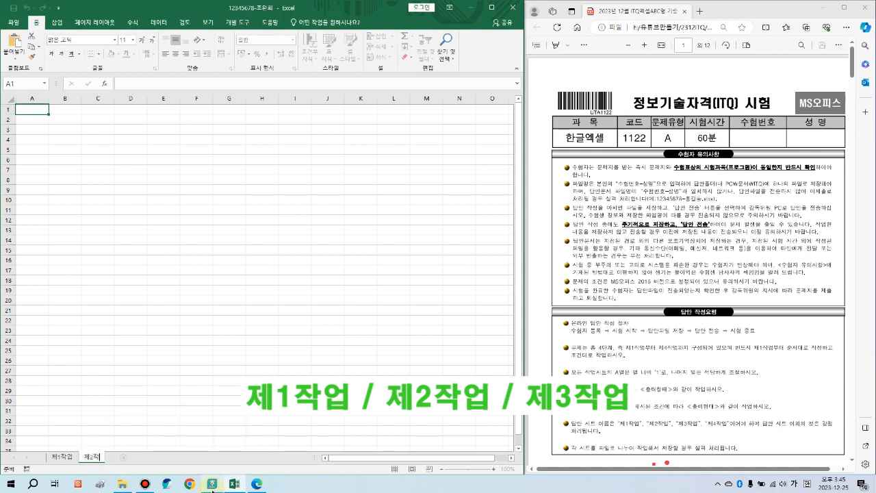
pyautogui.press('Return')
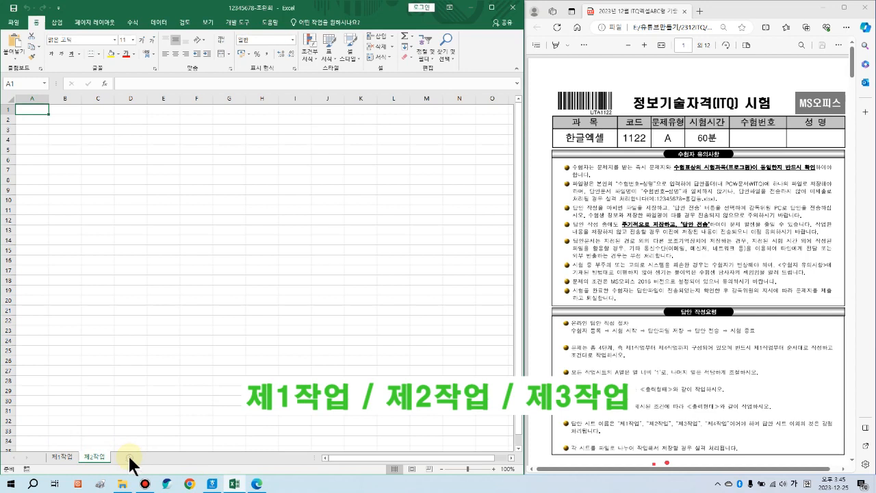
pyautogui.click(128, 457)
pyautogui.doubleClick(125, 457)
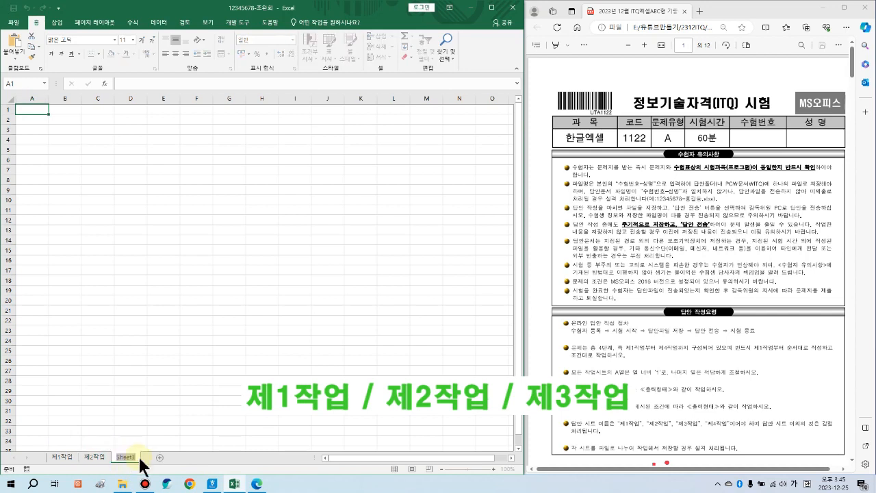
pyautogui.write('지3작업')
pyautogui.press('Return')
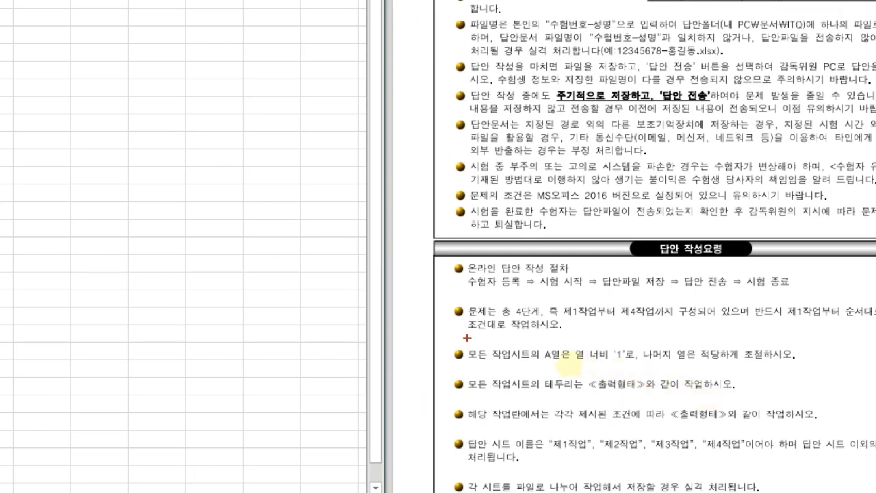
pyautogui.moveTo(467, 337)
pyautogui.mouseDown()
pyautogui.moveTo(641, 369)
pyautogui.moveTo(638, 378)
pyautogui.mouseUp()
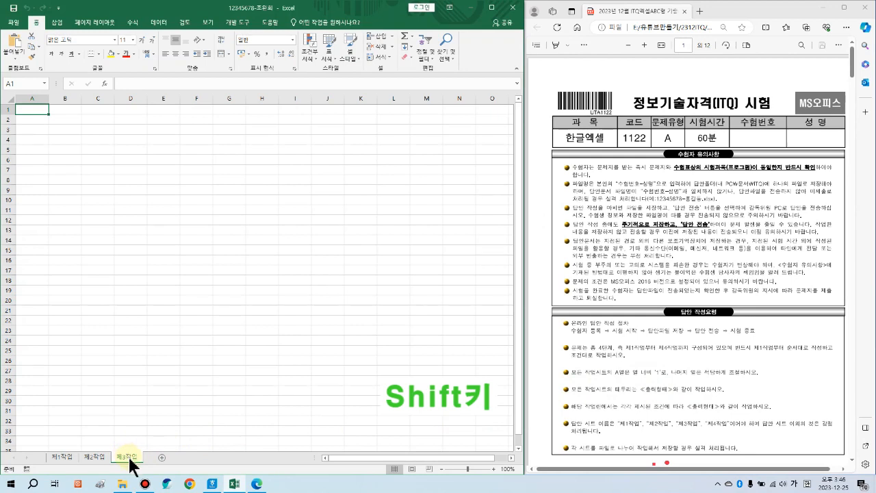
# Step: Group sheets 제1작업 to 제3작업 and set column A's width to 1 on all of them
pyautogui.keyDown('shift'); pyautogui.click(62, 457); pyautogui.keyUp('shift')
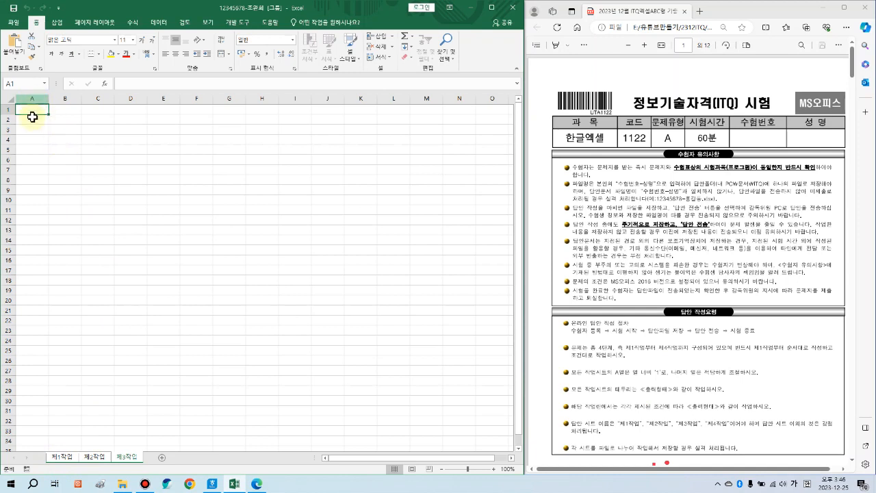
pyautogui.keyDown('ctrl'); pyautogui.scroll(3, 60, 132); pyautogui.keyUp('ctrl')
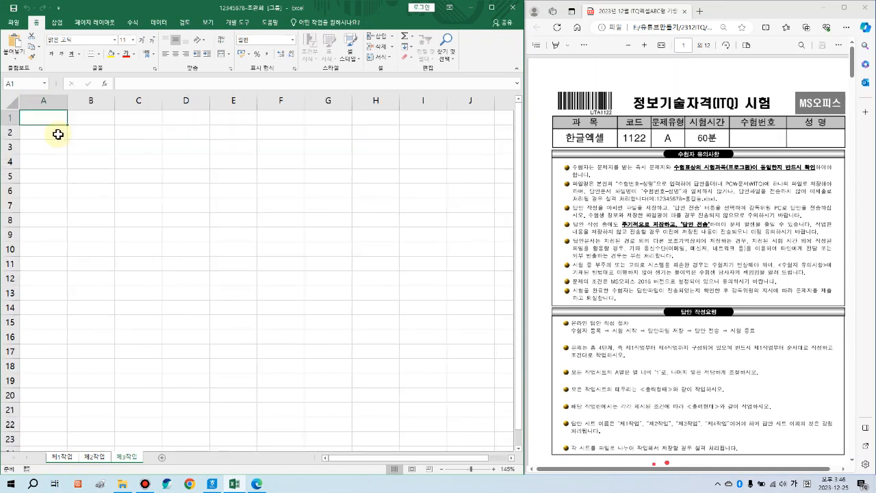
pyautogui.click(44, 100)
pyautogui.rightClick(44, 102)
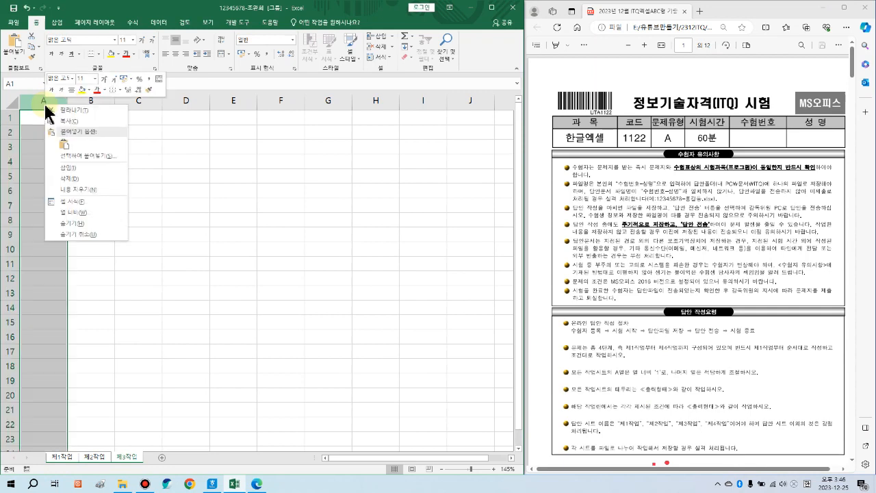
pyautogui.click(79, 213)
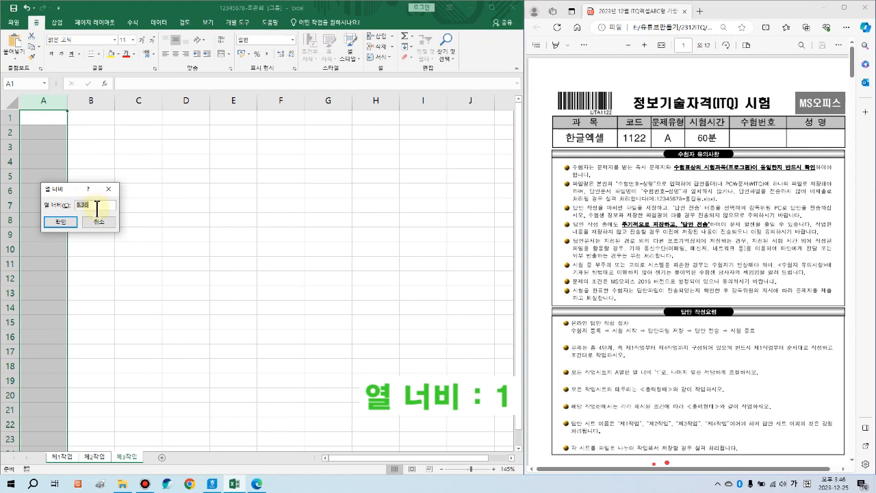
pyautogui.write('1')
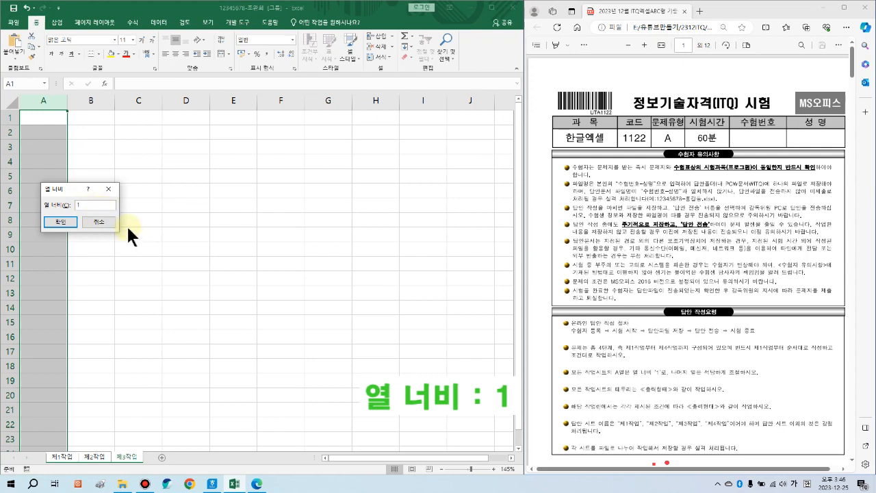
pyautogui.click(63, 223)
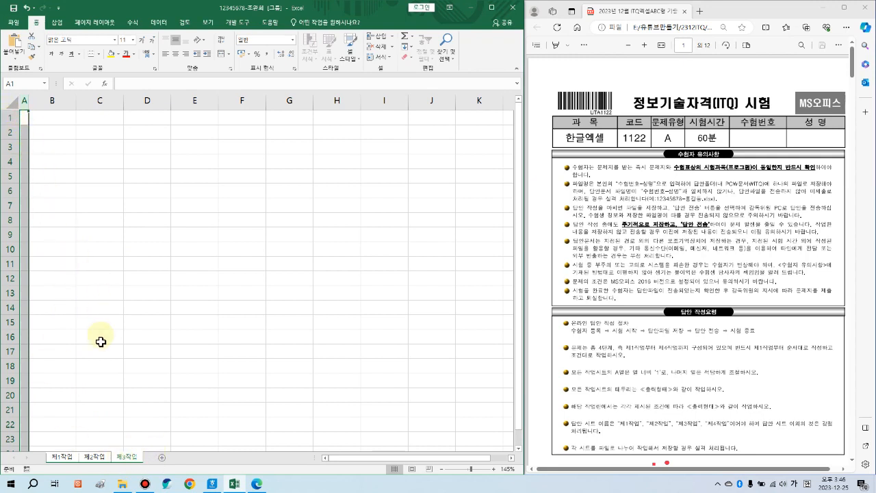
# Step: Ungroup the sheets and return to the 제1작업 worksheet
pyautogui.click(63, 458)
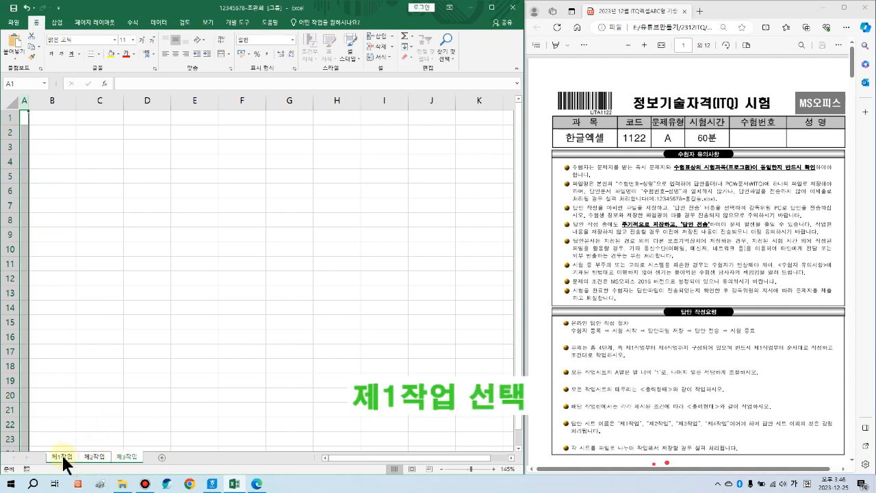
pyautogui.click(96, 459)
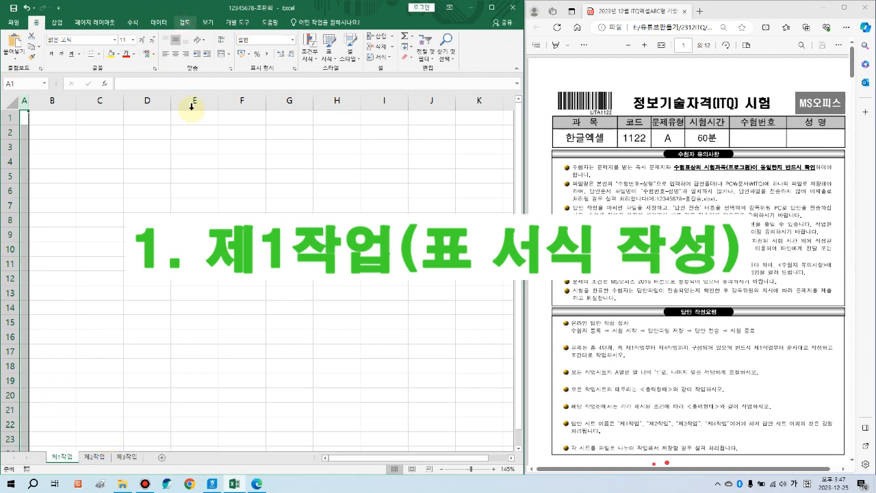
pyautogui.scroll(-10, 689, 194)
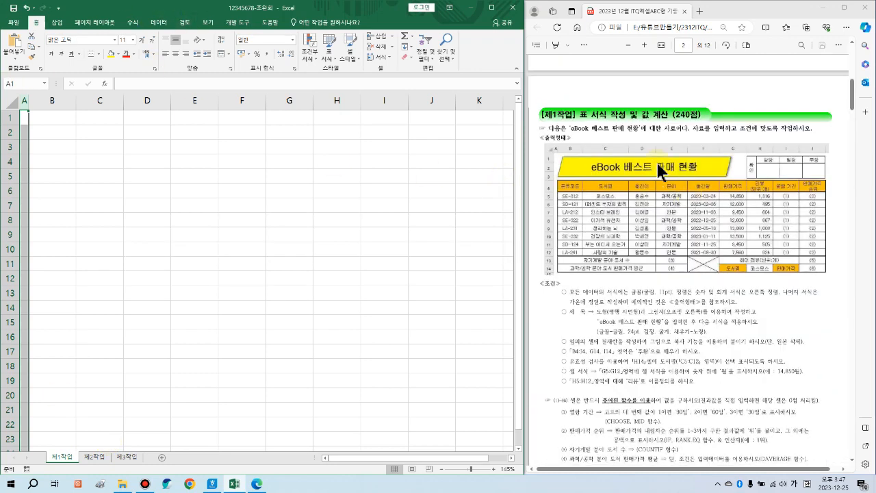
pyautogui.scroll(-2, 675, 176)
pyautogui.scroll(2, 675, 176)
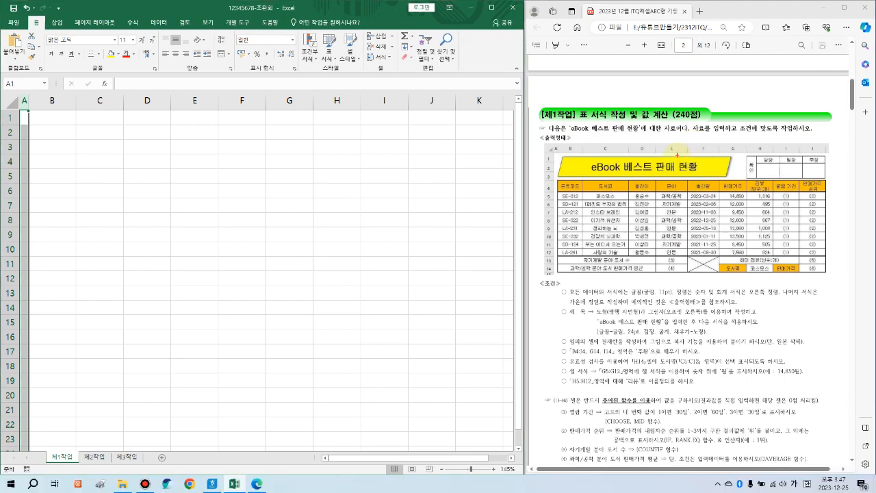
# Step: Review the 제1작업 eBook 베스트 판매 현황 table and conditions on page 2 of the exam PDF
pyautogui.moveTo(532, 132)
pyautogui.mouseDown()
pyautogui.moveTo(588, 269)
pyautogui.moveTo(841, 281)
pyautogui.moveTo(717, 372)
pyautogui.moveTo(597, 393)
pyautogui.moveTo(533, 392)
pyautogui.moveTo(691, 455)
pyautogui.moveTo(839, 470)
pyautogui.mouseUp()
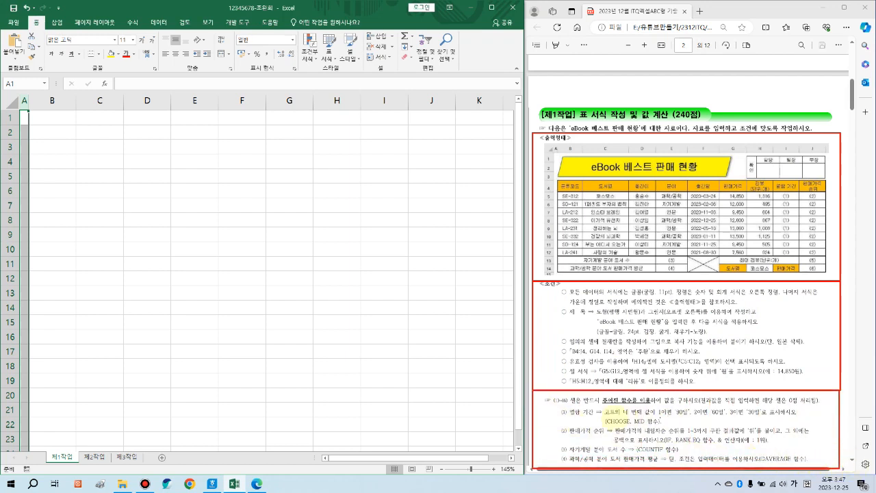
pyautogui.moveTo(542, 418); pyautogui.dragTo(475, 417)
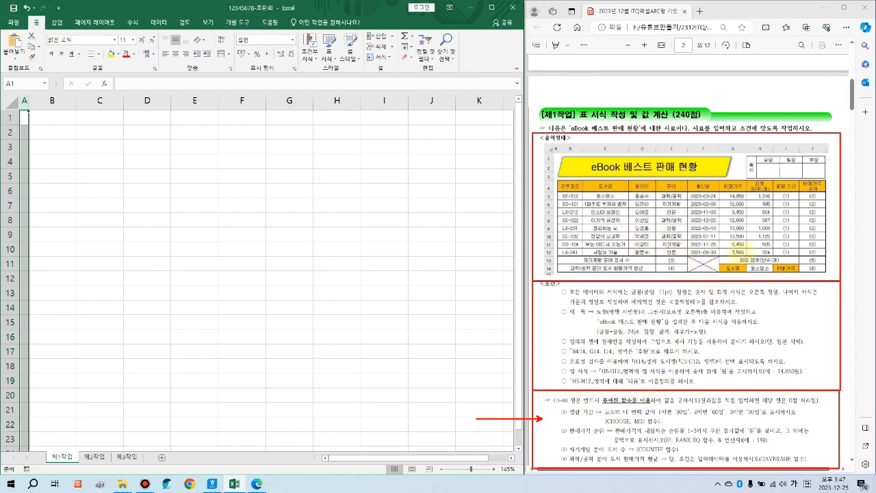
pyautogui.press('Escape')
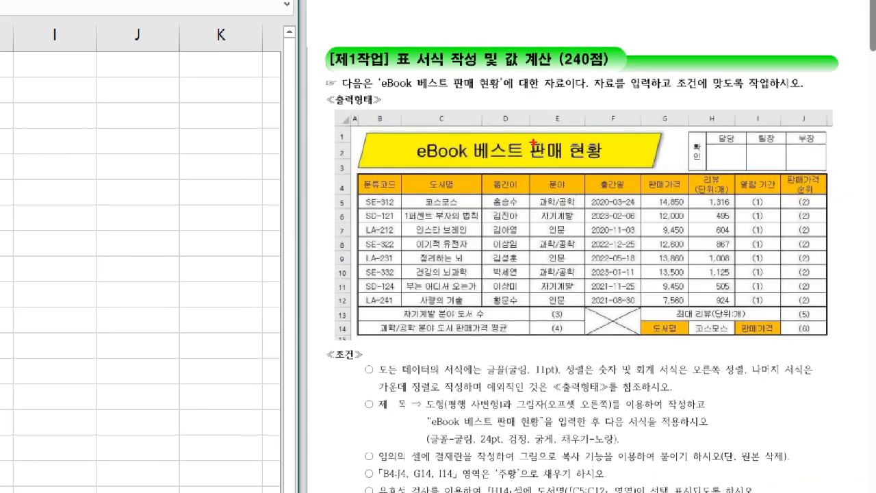
pyautogui.moveTo(371, 173); pyautogui.dragTo(385, 162)
pyautogui.moveTo(364, 105)
pyautogui.mouseDown()
pyautogui.moveTo(389, 213)
pyautogui.moveTo(397, 394)
pyautogui.mouseUp()
pyautogui.moveTo(324, 172)
pyautogui.mouseDown()
pyautogui.moveTo(398, 184)
pyautogui.moveTo(809, 194)
pyautogui.mouseUp()
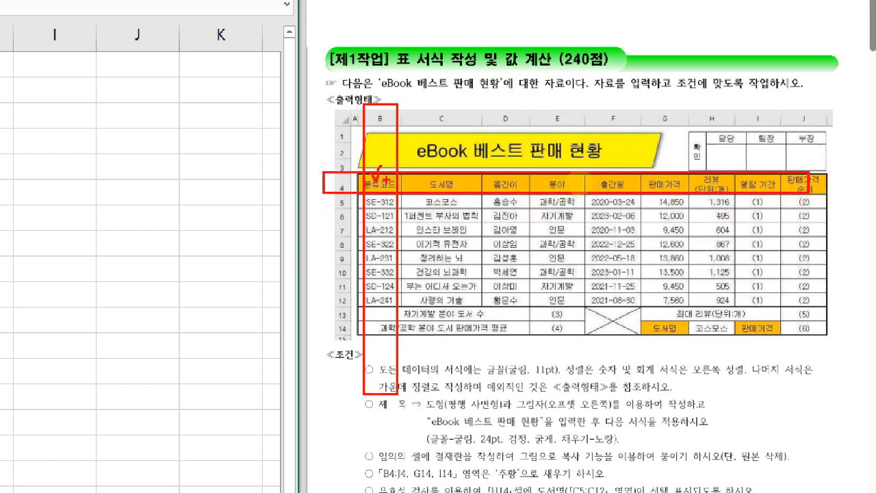
pyautogui.press('e')
pyautogui.moveTo(372, 172); pyautogui.dragTo(386, 164)
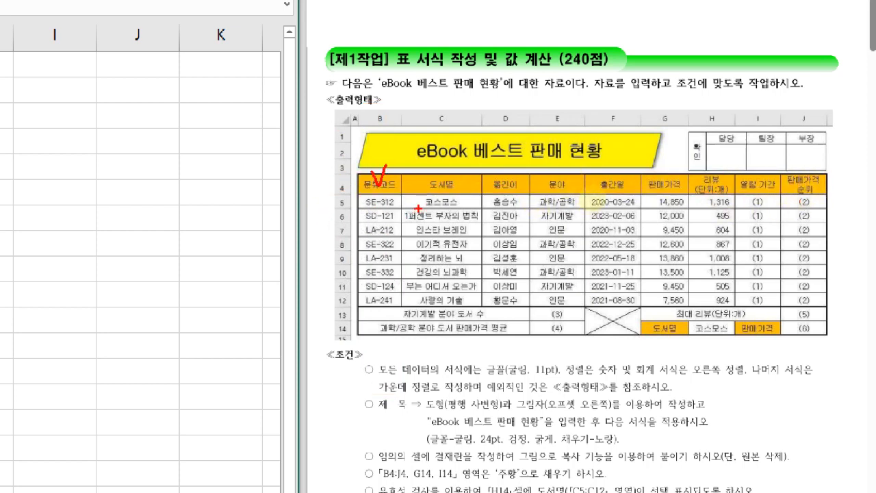
pyautogui.press('Escape')
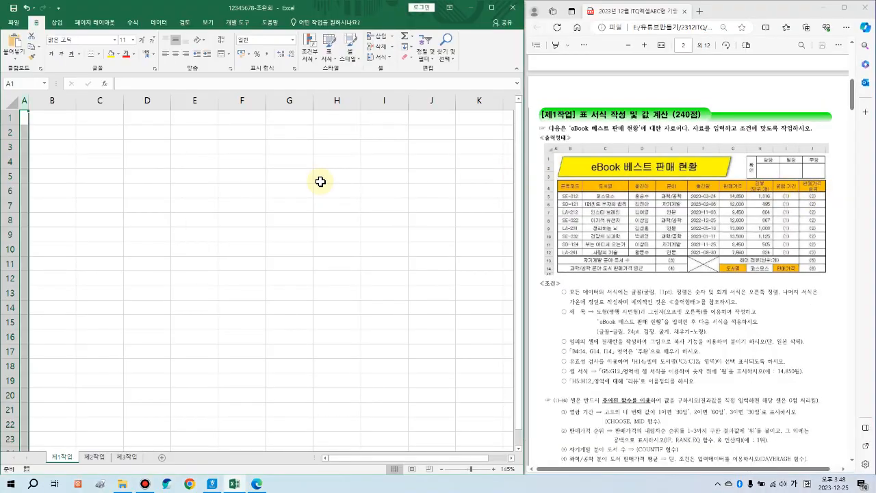
# Step: Enter headers 분류코드, 도서명, 옮긴이, 분야, 출간일 and 판매가격 across B4:G4
pyautogui.click(53, 169)
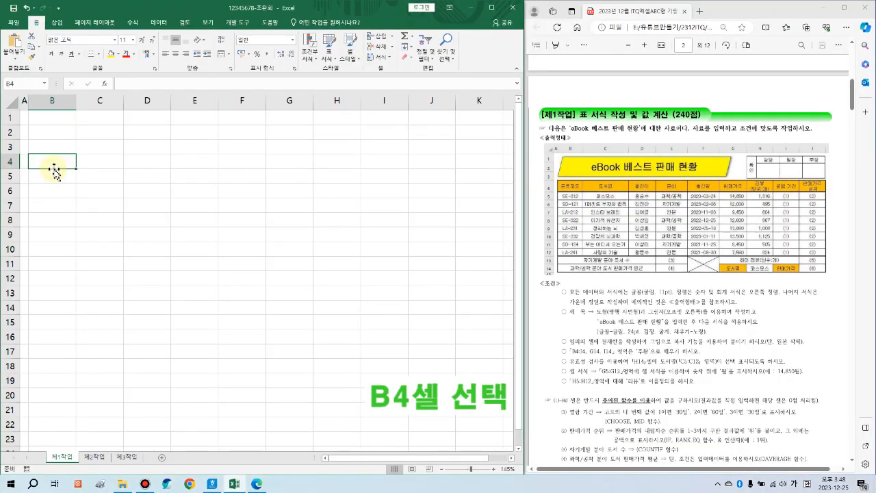
pyautogui.write('분류코드')
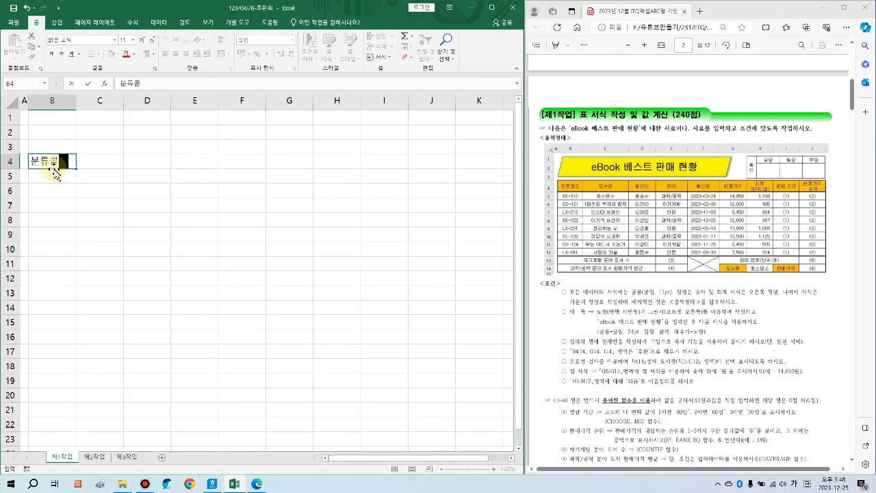
pyautogui.press('Tab')
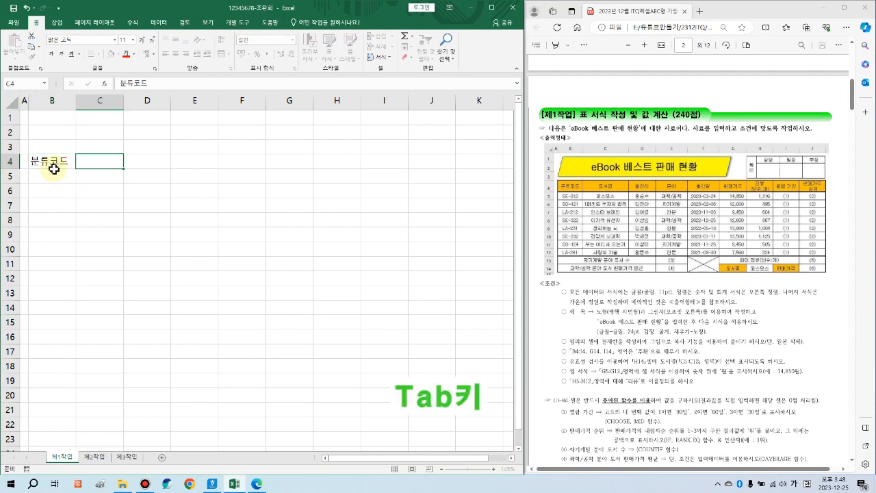
pyautogui.write('도서명')
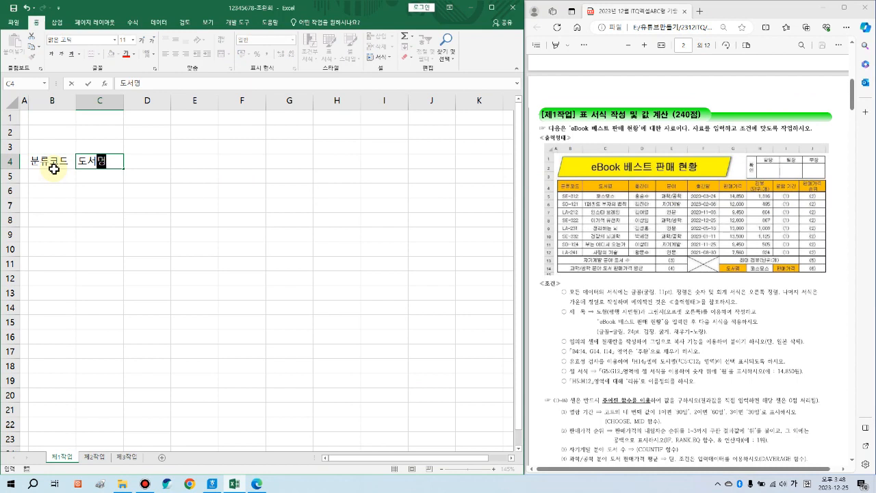
pyautogui.press('Tab')
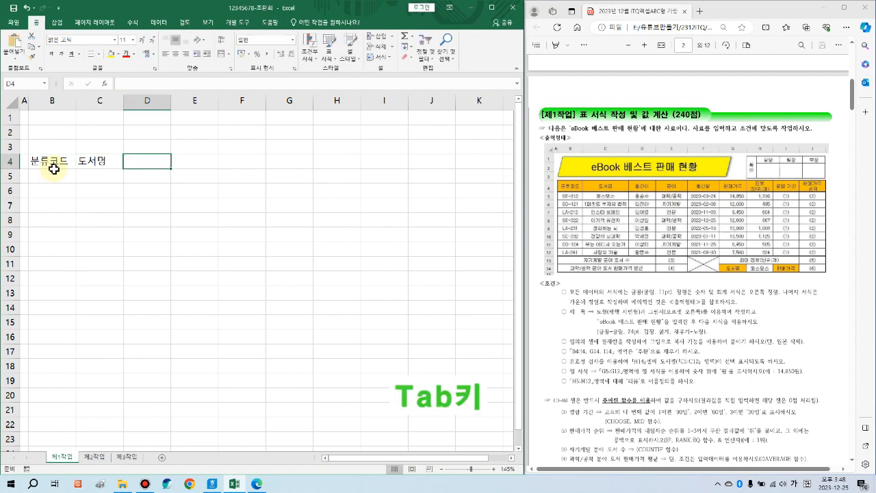
pyautogui.write('옮긴이')
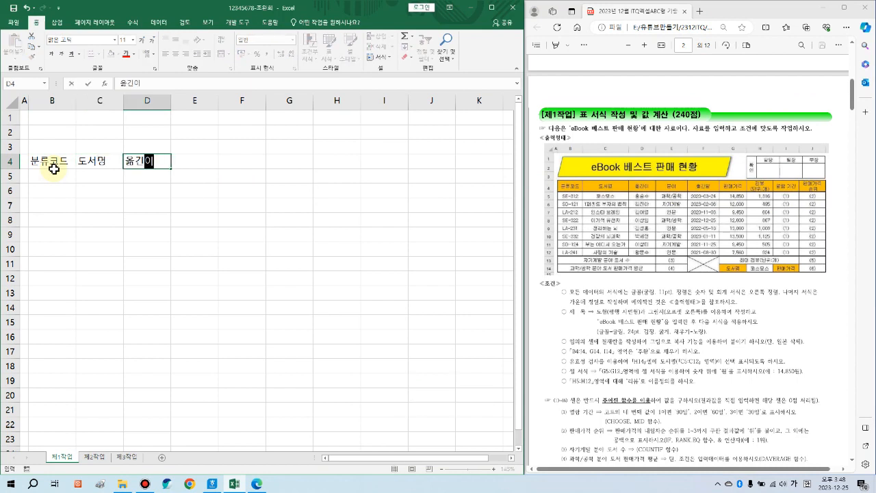
pyautogui.press('Tab')
pyautogui.write('분야')
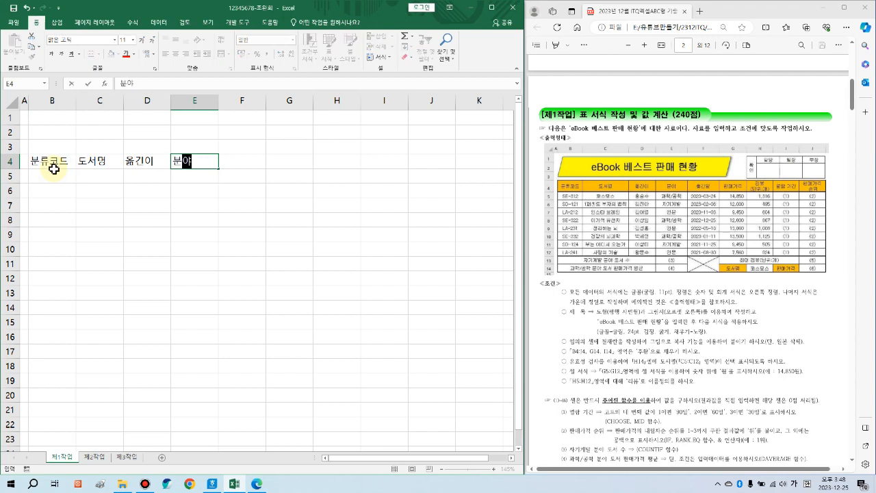
pyautogui.press('Tab')
pyautogui.write('ㅊ출간일')
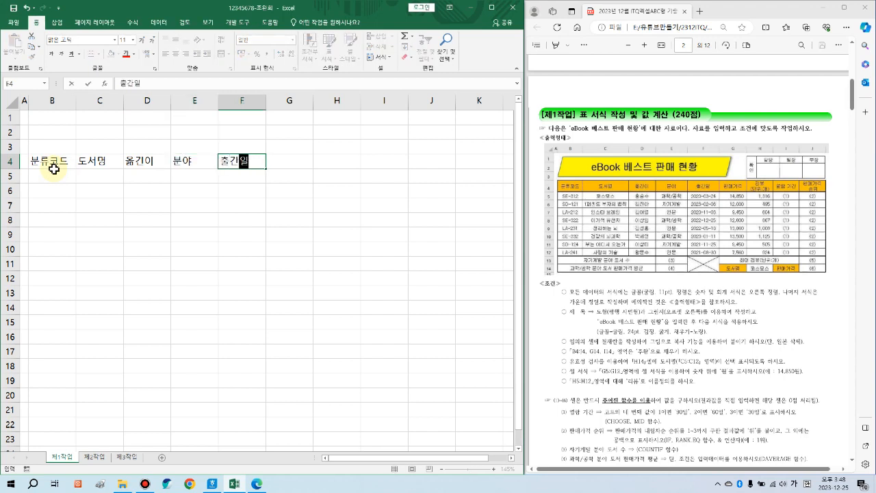
pyautogui.press('Tab')
pyautogui.write('판ㅁ')
pyautogui.write('매가격')
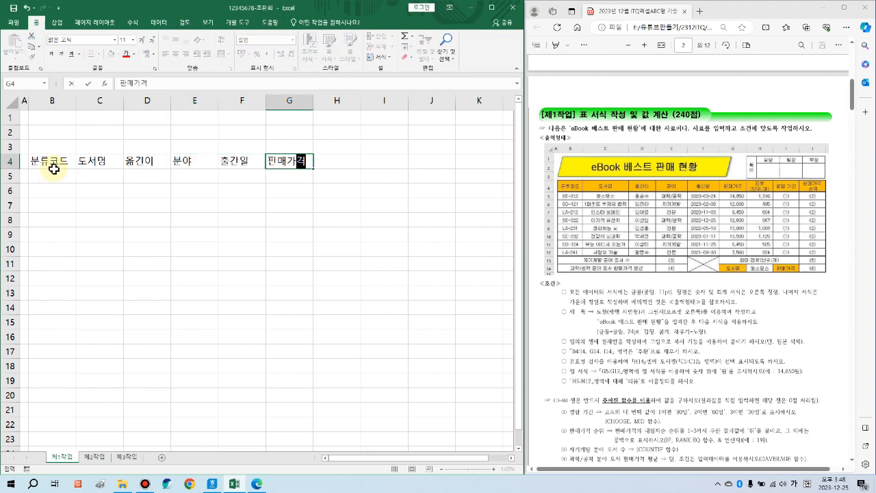
pyautogui.press('Tab')
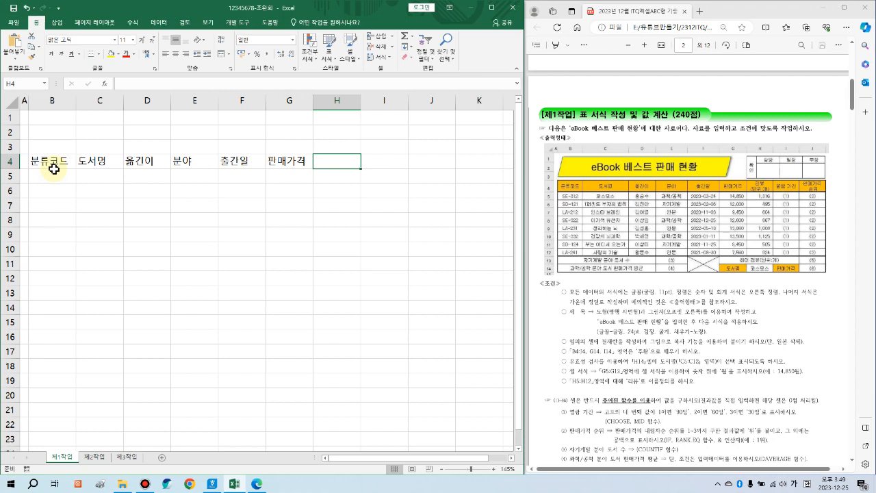
# Step: Add headers 리뷰 (단위:개) and 판매가격 순위 on two lines, with 열람 기간 between them
pyautogui.write('리뷰')
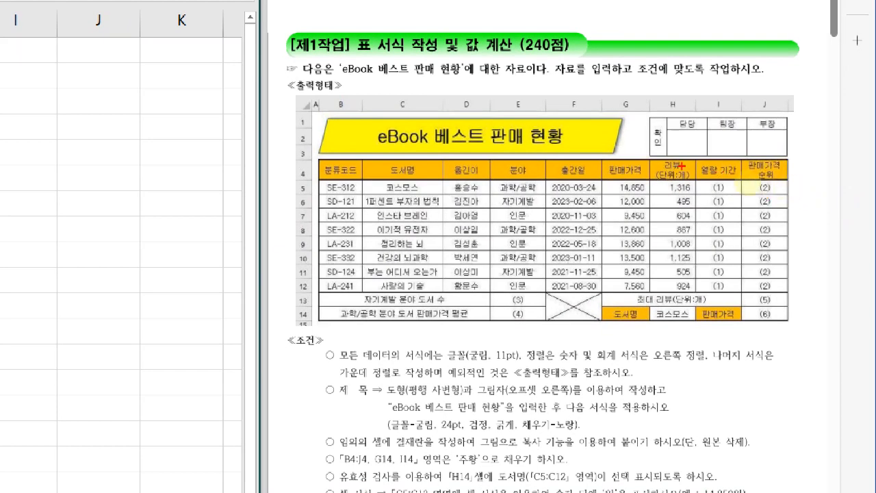
pyautogui.moveTo(629, 156); pyautogui.dragTo(699, 197)
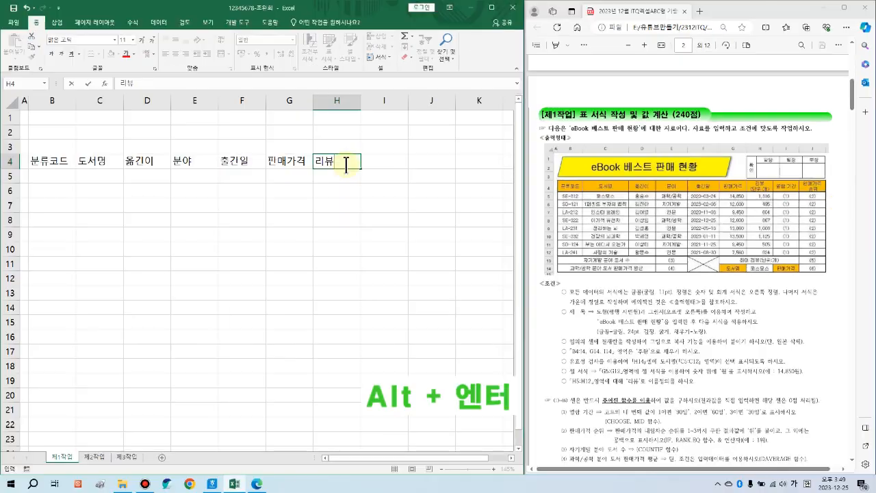
pyautogui.hotkey('alt', 'Return')
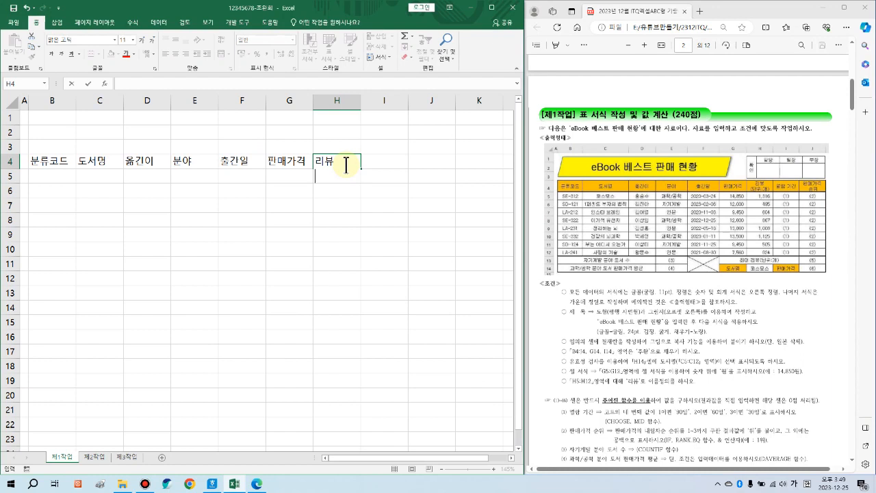
pyautogui.write('(단ㅇ')
pyautogui.write(':개)')
pyautogui.press('Tab')
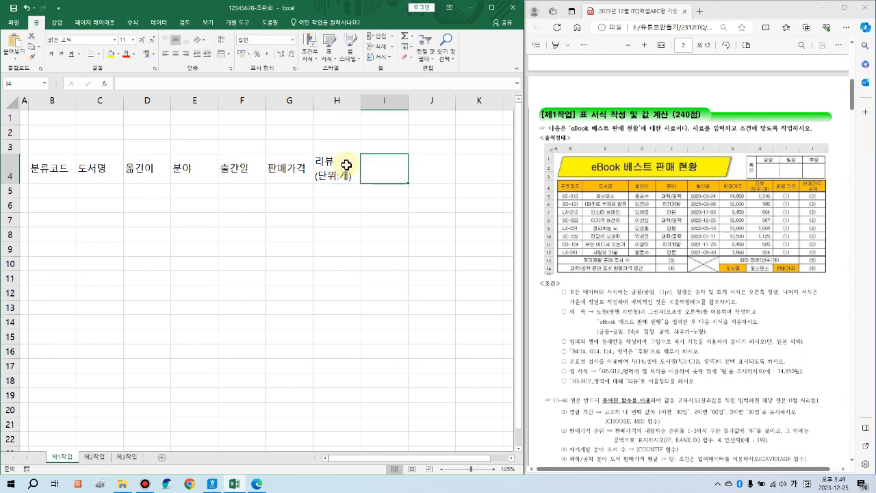
pyautogui.write('열람 기기')
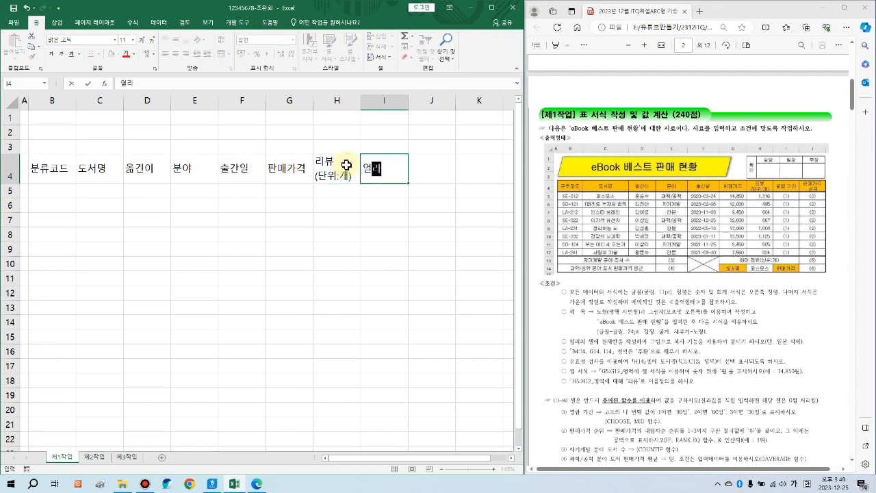
pyautogui.press('Tab')
pyautogui.write('판매')
pyautogui.write('기거')
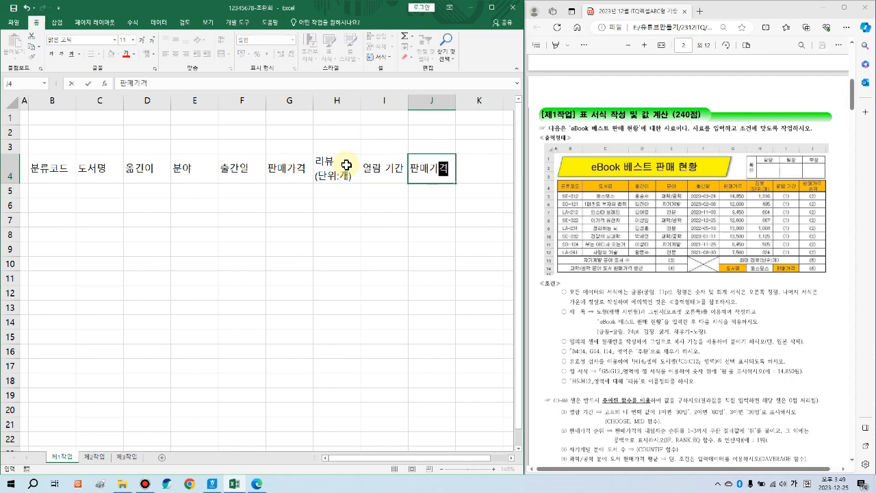
pyautogui.hotkey('alt', 'Return')
pyautogui.write('순위')
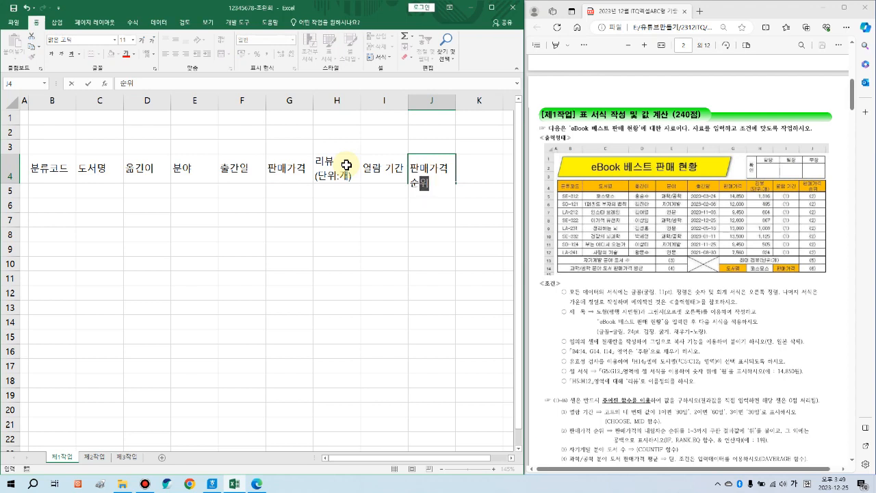
pyautogui.press('Return')
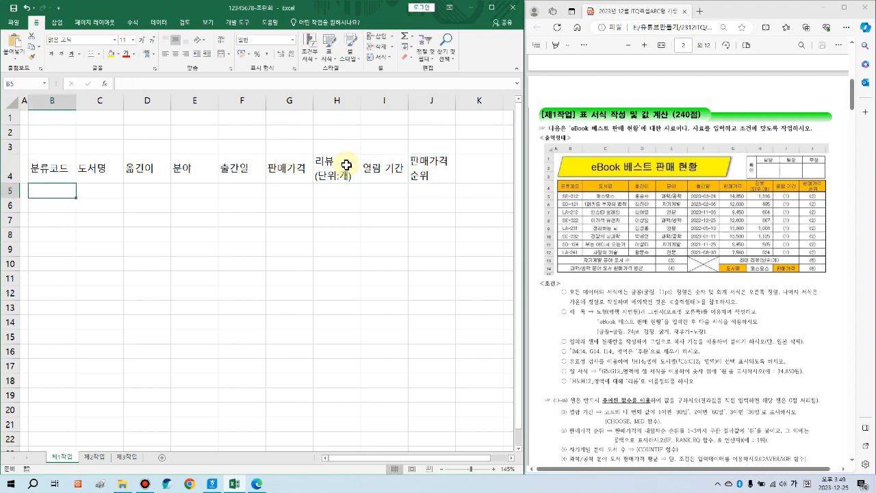
pyautogui.scroll(-1, 63, 188)
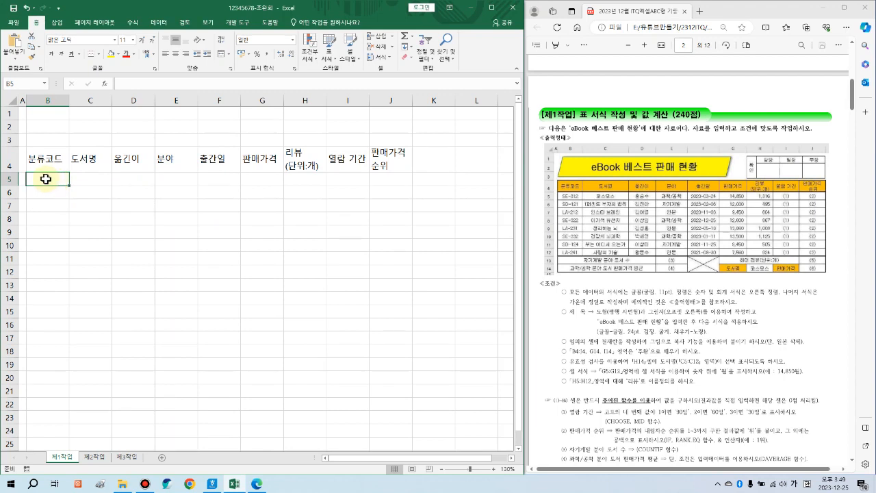
# Step: Enter codes SE-312, SD-121, LA-212, SE-322, LA-231, SE-332, SD-124, LA-241 in B5:B12
pyautogui.moveTo(45, 179); pyautogui.dragTo(35, 272)
pyautogui.moveTo(88, 180); pyautogui.dragTo(85, 195)
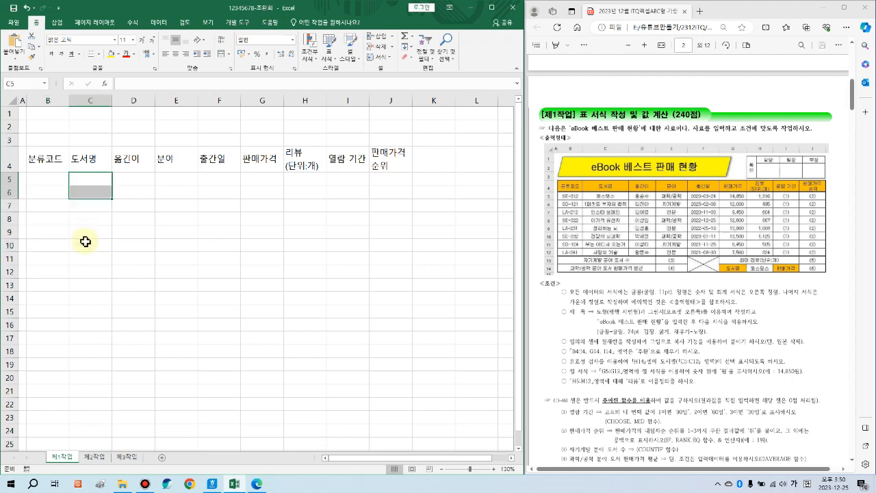
pyautogui.moveTo(86, 231); pyautogui.dragTo(86, 271)
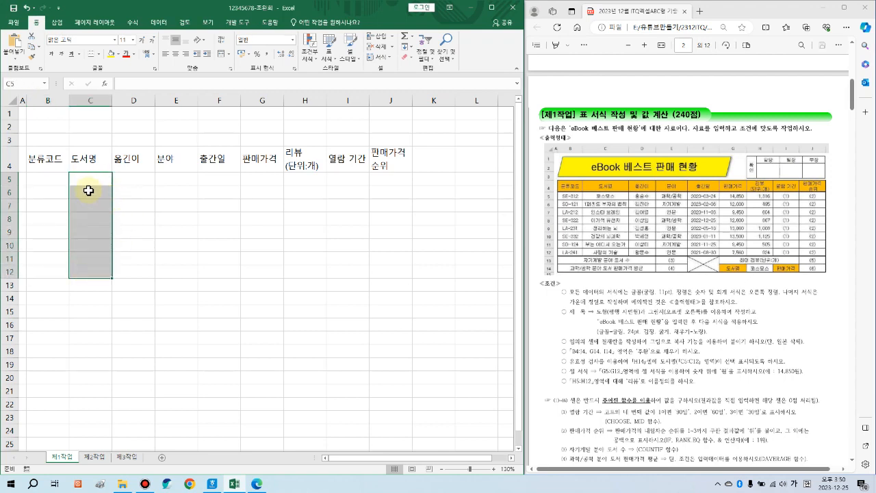
pyautogui.click(50, 179)
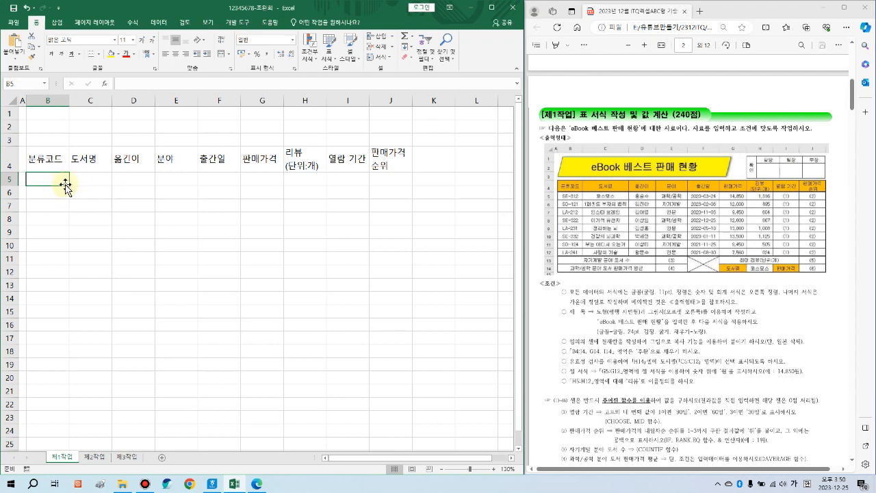
pyautogui.write('SE')
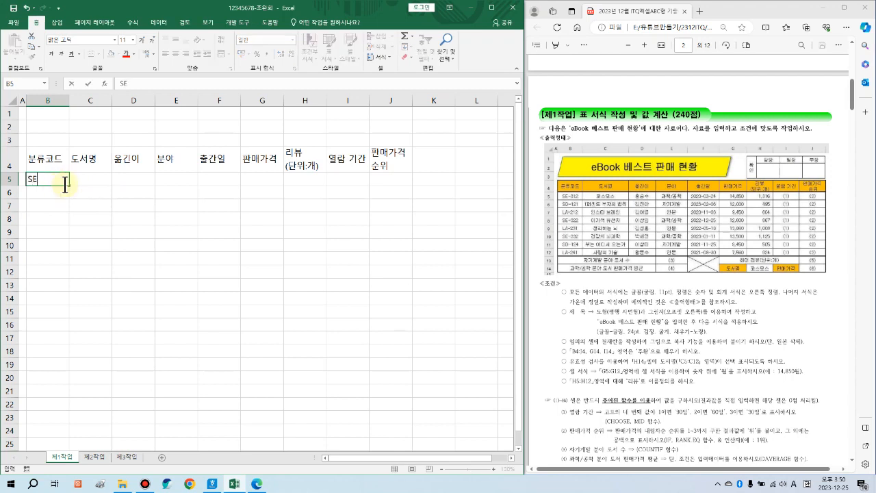
pyautogui.write('-312 SD-121 LA-212 SE-322 LA-231 SE-332')
pyautogui.press('Return')
pyautogui.write('SD-124')
pyautogui.press('Return')
pyautogui.write('LA-241')
pyautogui.press('Return')
pyautogui.click(46, 180)
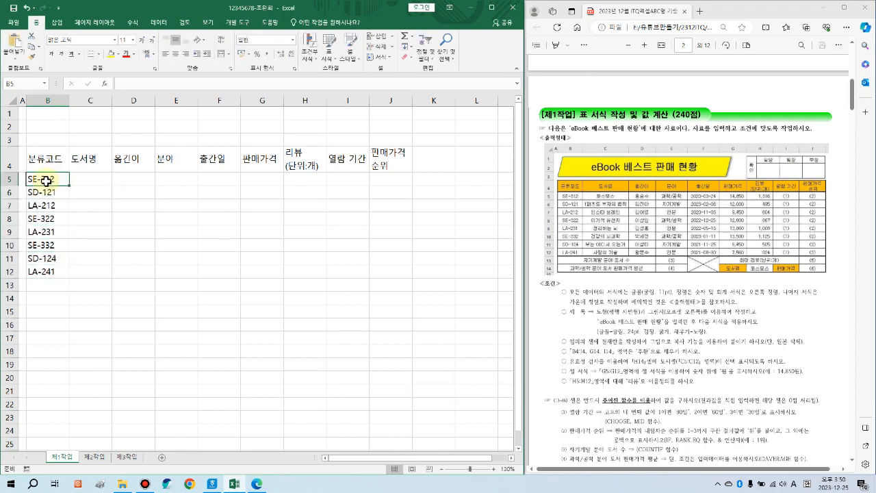
# Step: Enter the eight book titles from 코스모스 to 사랑의 기술 in C5:C12
pyautogui.click(95, 181)
pyautogui.write('코스모스')
pyautogui.press('Return')
pyautogui.write('1퍼센트 부자의 법칙')
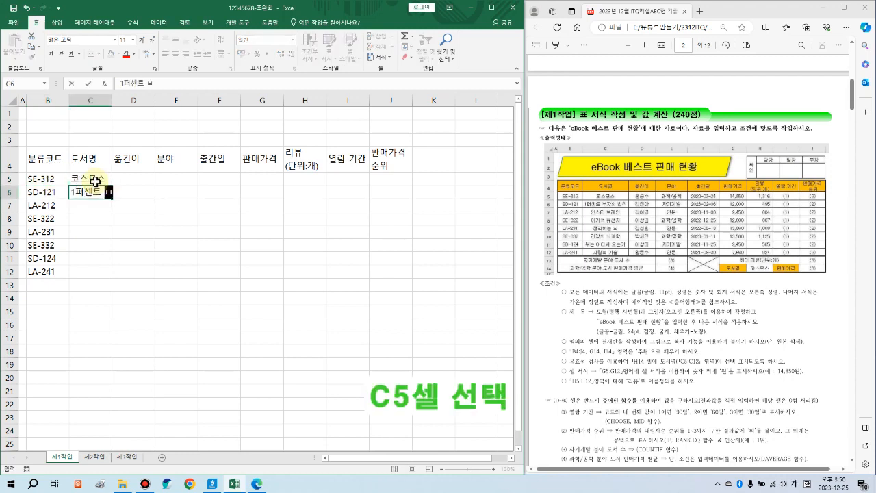
pyautogui.press('Return')
pyautogui.write('인스타 브레인')
pyautogui.press('Return')
pyautogui.write('이기적 유전자')
pyautogui.press('Return')
pyautogui.write('정리하는 뇌')
pyautogui.press('Return')
pyautogui.write('건강의 뇌과학')
pyautogui.press('Return')
pyautogui.write('부는 어디서 오는가')
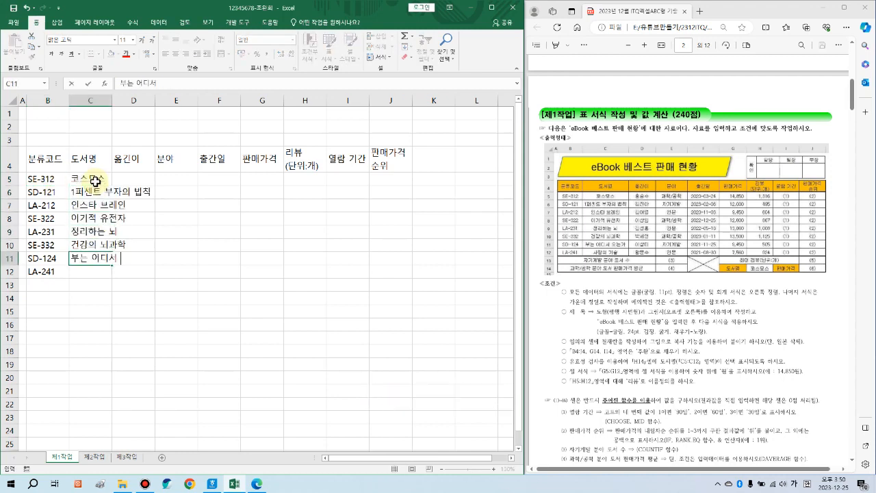
pyautogui.press('Return')
pyautogui.write('사랑의 기술')
pyautogui.press('Return')
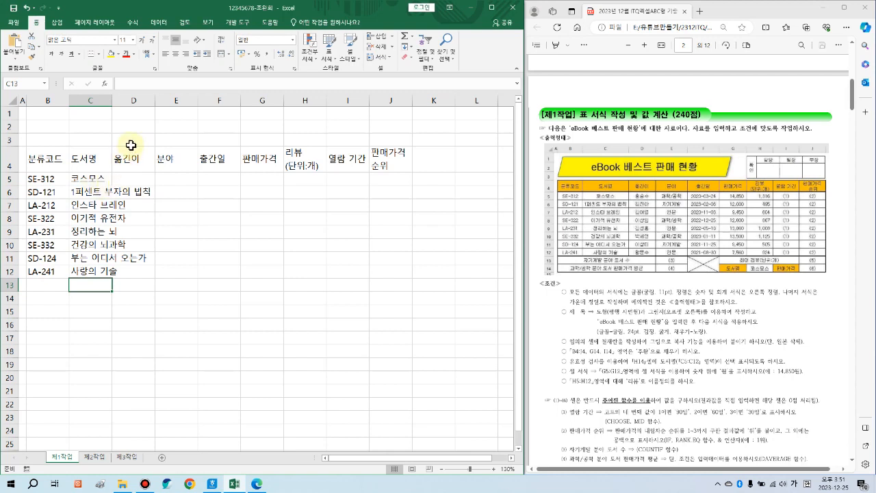
# Step: Widen column C to fit the titles and enter the eight translator names in D5:D12
pyautogui.moveTo(92, 162); pyautogui.dragTo(92, 244)
pyautogui.moveTo(113, 106); pyautogui.dragTo(161, 109)
pyautogui.click(190, 176)
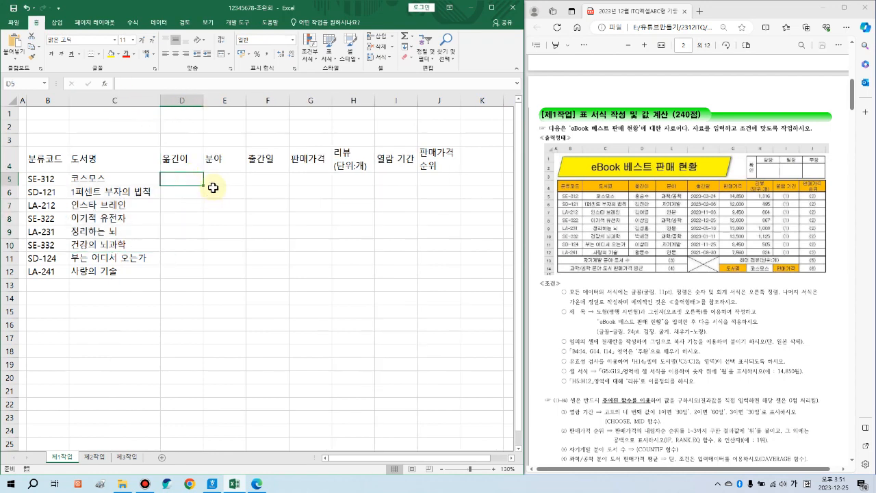
pyautogui.press('Return')
pyautogui.press('Return')
pyautogui.press('Return')
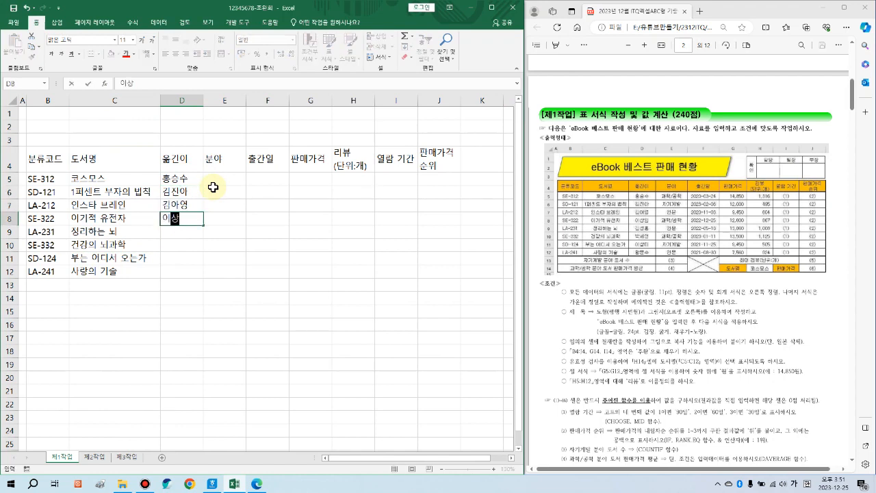
pyautogui.press('Return')
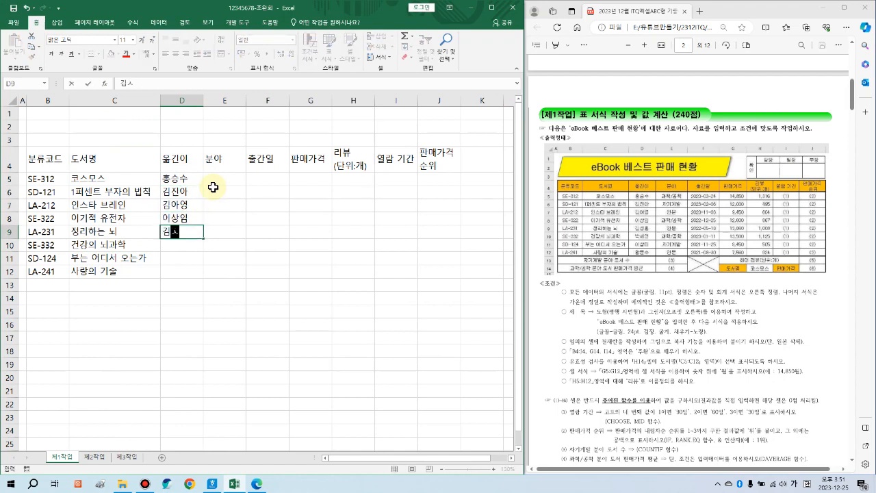
pyautogui.press('Return')
pyautogui.press('Return')
pyautogui.press('Return')
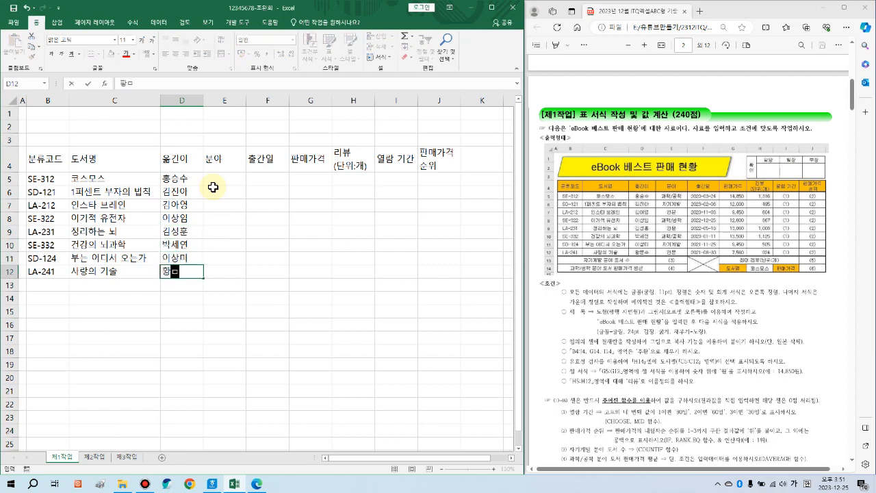
pyautogui.press('Return')
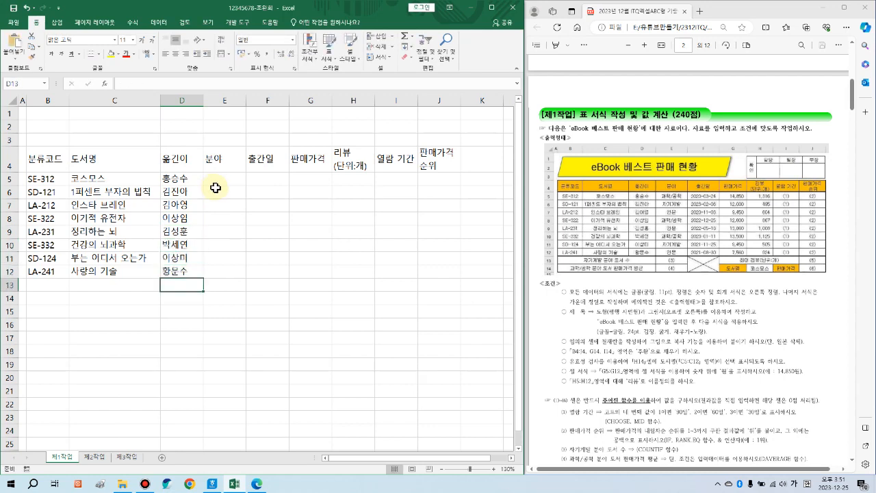
# Step: Fill E5:E12 with 과학/공학, 자기계발, 인문, 과학/공학, 인문, 과학/공학, 자기계발, 인문
pyautogui.click(227, 181)
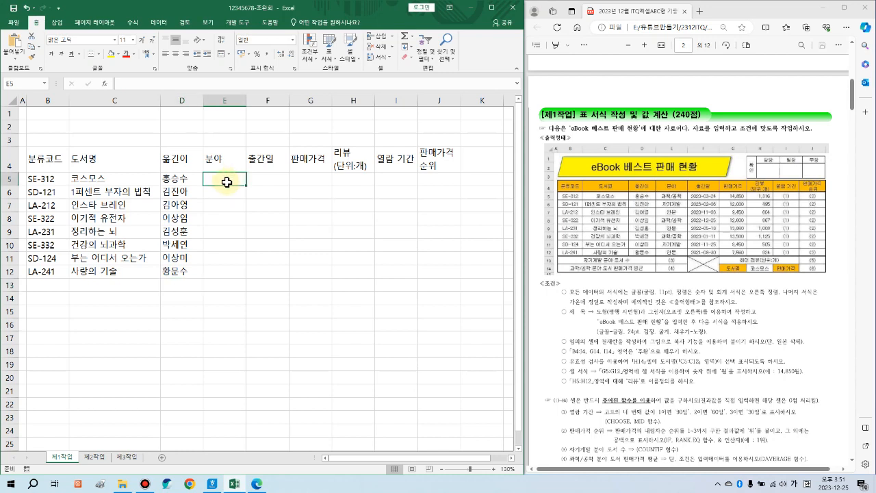
pyautogui.write('과학/')
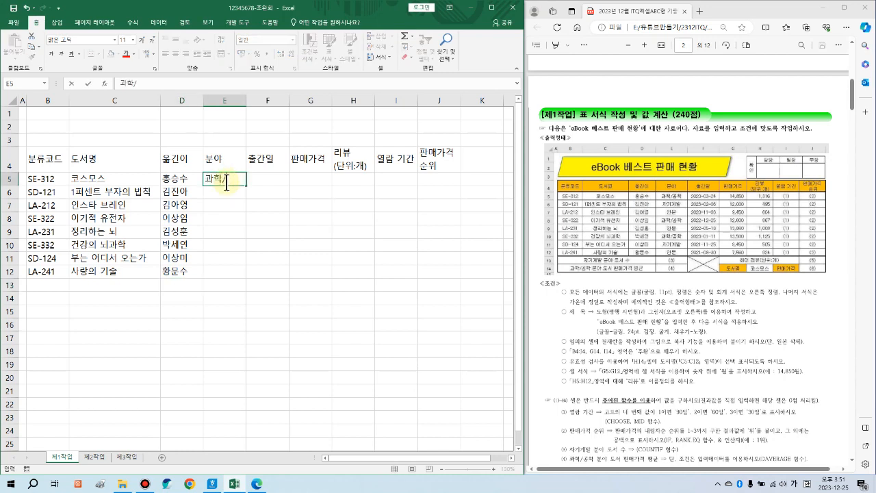
pyautogui.write('공학')
pyautogui.press('Return')
pyautogui.write('자기계발')
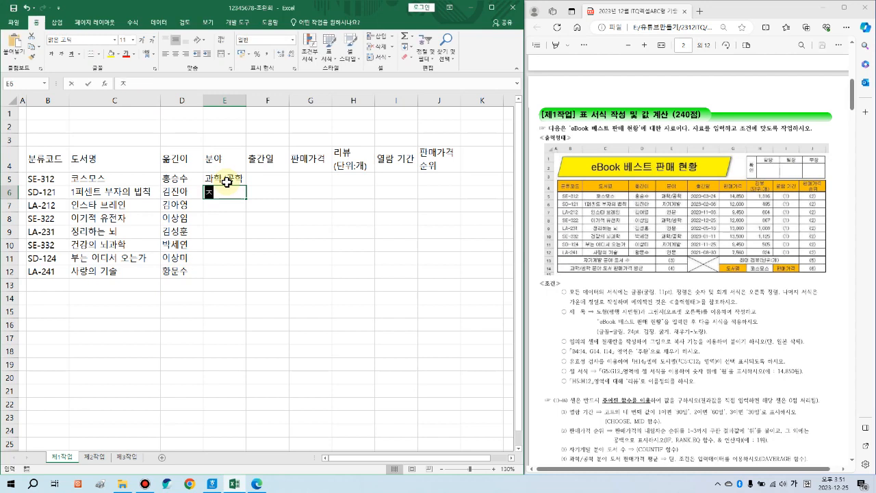
pyautogui.press('Return')
pyautogui.write('인문')
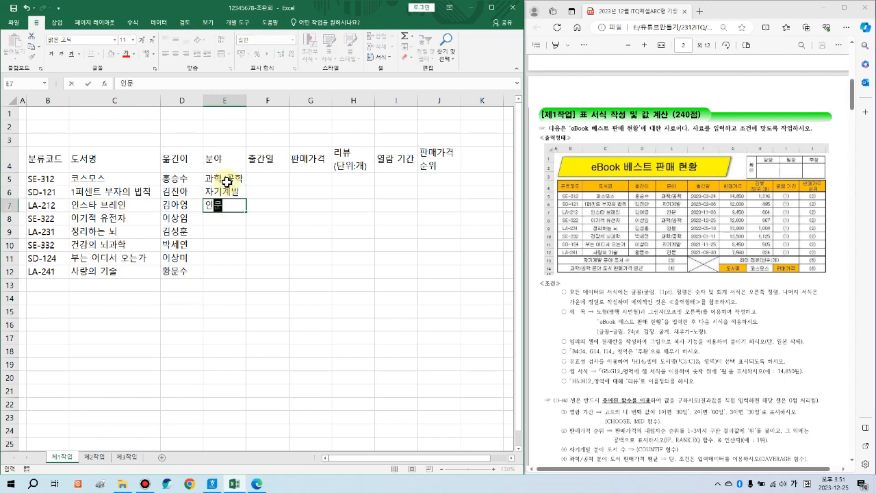
pyautogui.press('Return')
pyautogui.write('과학/공학')
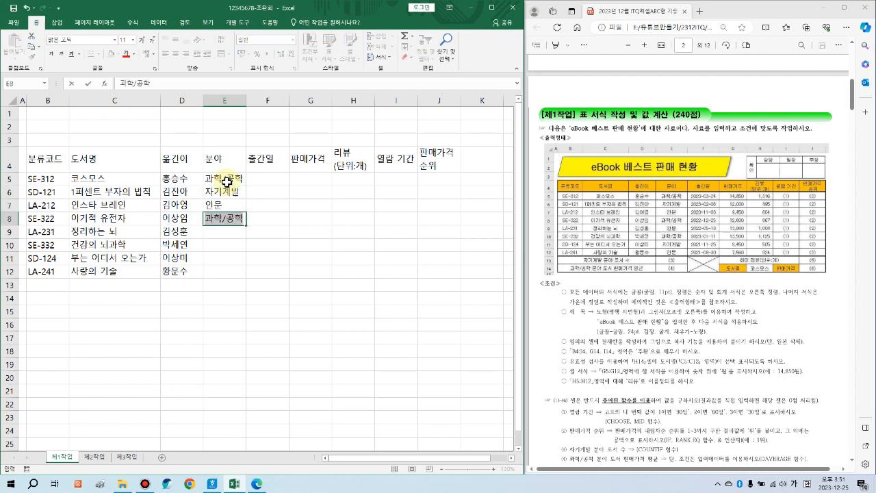
pyautogui.press('Return')
pyautogui.write('인문')
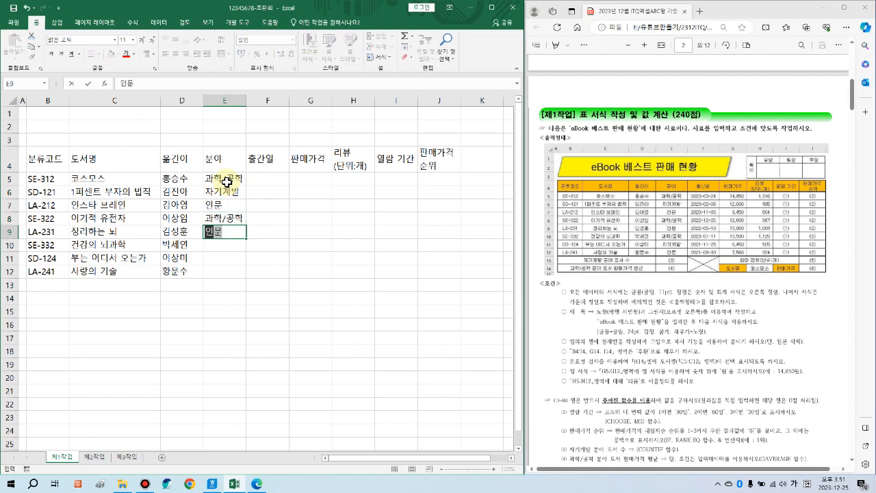
pyautogui.press('Return')
pyautogui.write('과학/공학')
pyautogui.press('Return')
pyautogui.write('자기계발')
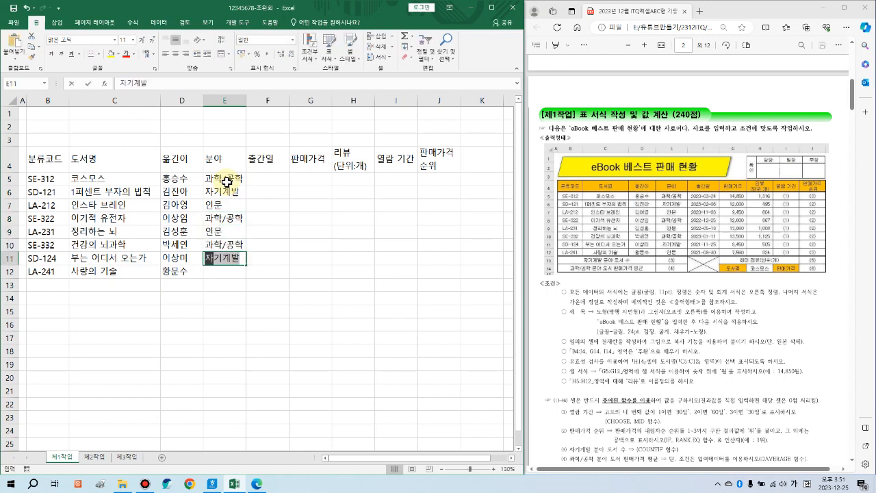
pyautogui.press('Return')
pyautogui.write('인문')
pyautogui.press('Return')
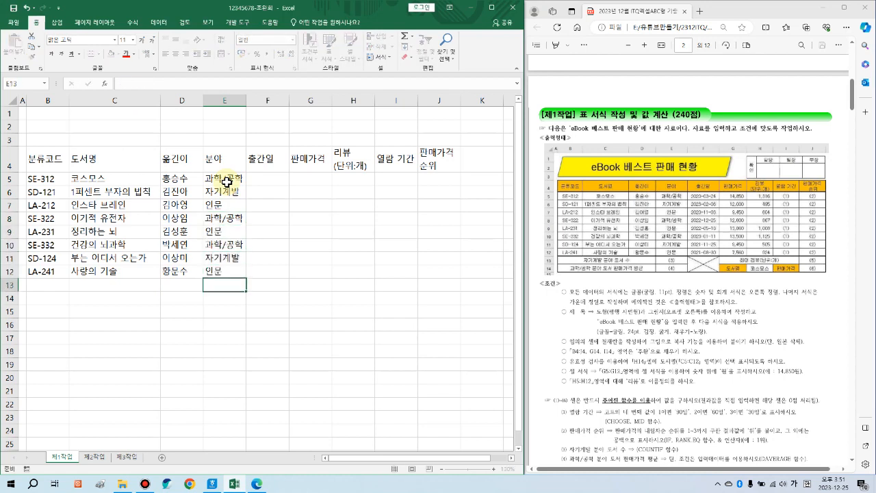
pyautogui.click(281, 179)
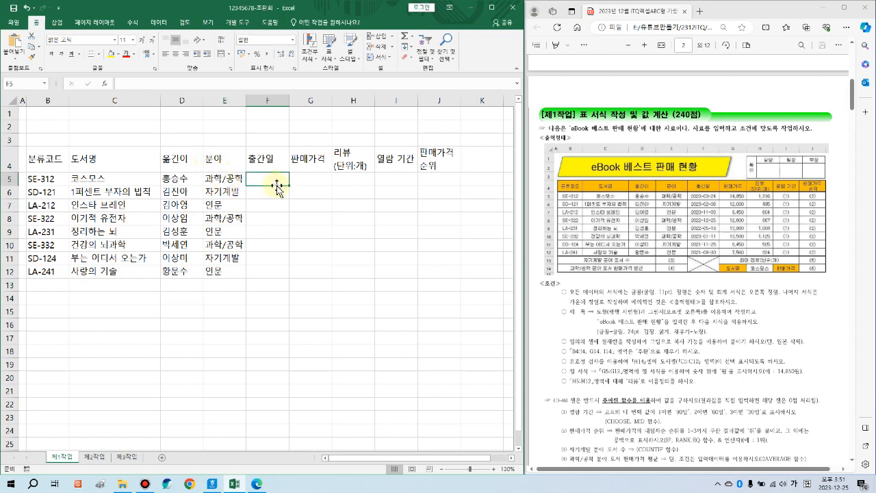
# Step: Enter the eight publication dates in F5:F12, from 2020-03-24 through 21-8-30
pyautogui.write('20-3-24')
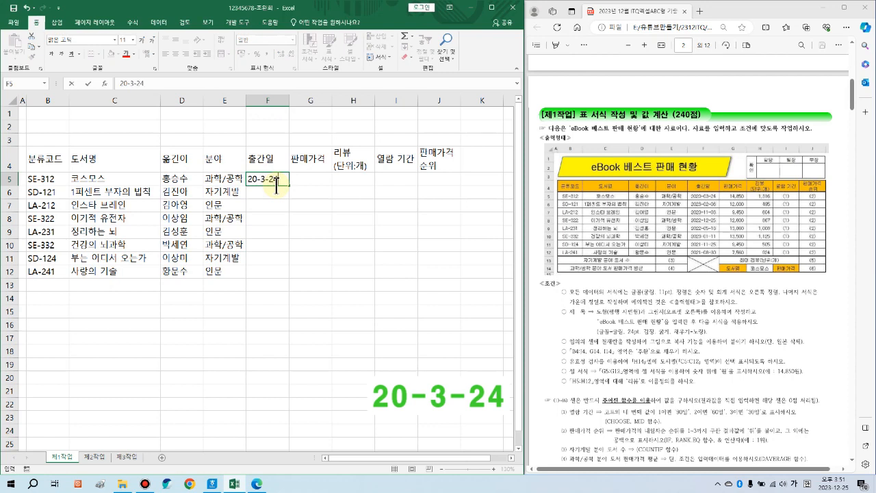
pyautogui.press('Return')
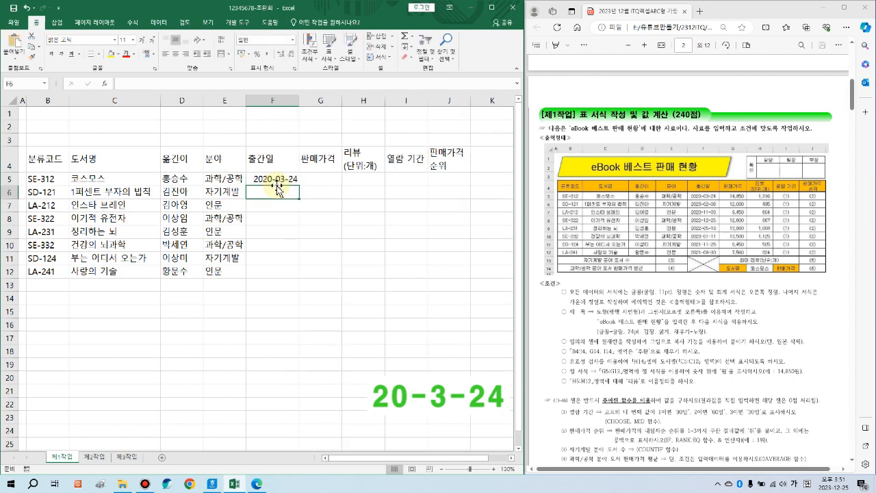
pyautogui.write('23-2-6')
pyautogui.press('Return')
pyautogui.write('20-11-3')
pyautogui.press('Return')
pyautogui.write('22-12-25')
pyautogui.press('Return')
pyautogui.write('22-05-18')
pyautogui.press('Return')
pyautogui.write('23-1-11')
pyautogui.press('Return')
pyautogui.write('21-11-25')
pyautogui.press('Return')
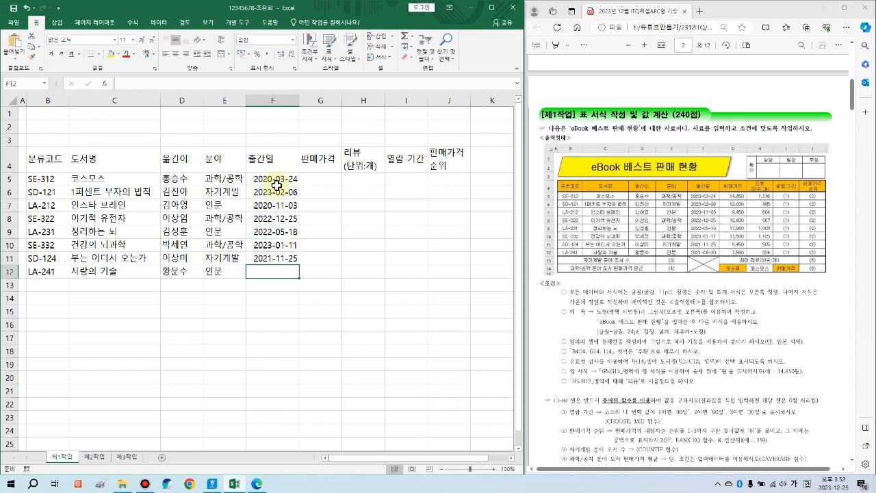
pyautogui.write('21-8-30')
# Step: Enter prices 14850 to 7560 in G5:G12 and review counts 1316 to 924 in H5:H12
pyautogui.click(321, 180)
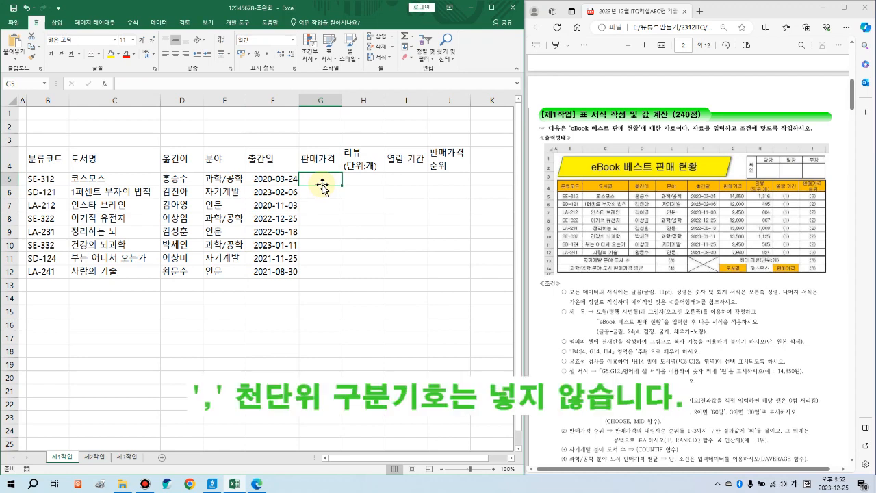
pyautogui.write('1')
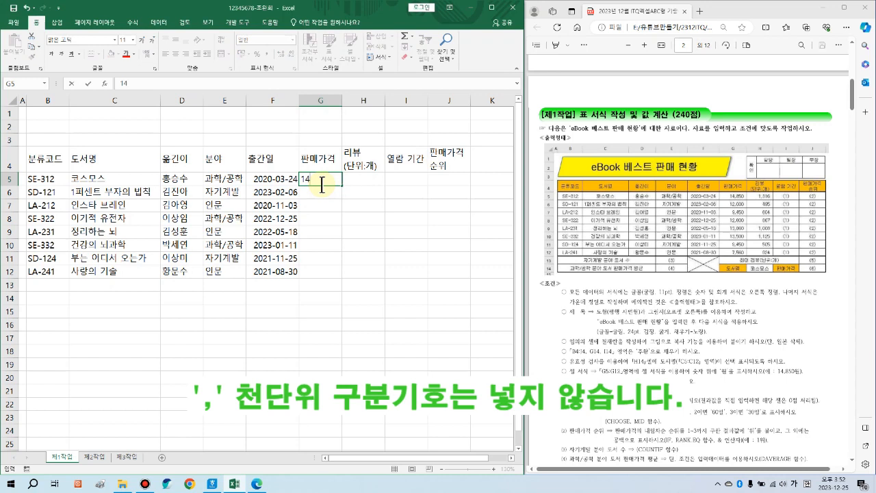
pyautogui.write('4850')
pyautogui.press('Return')
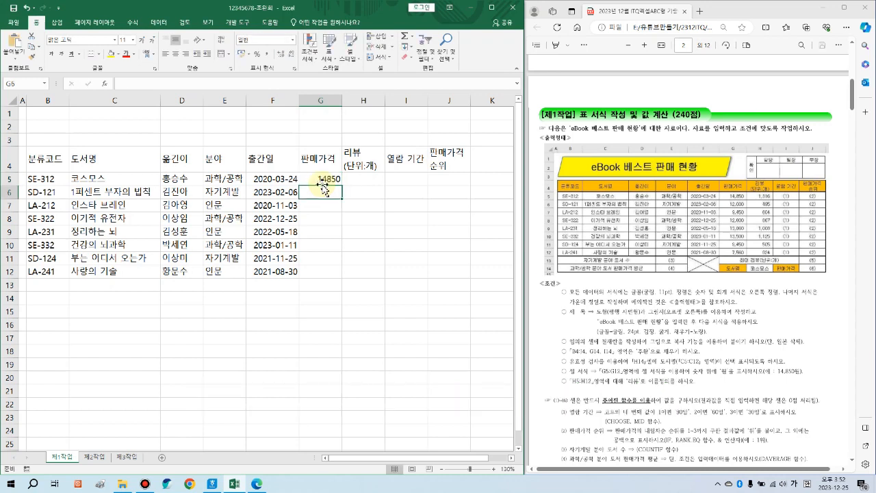
pyautogui.write('12000 9450 12600 13860 13500 9450 7560')
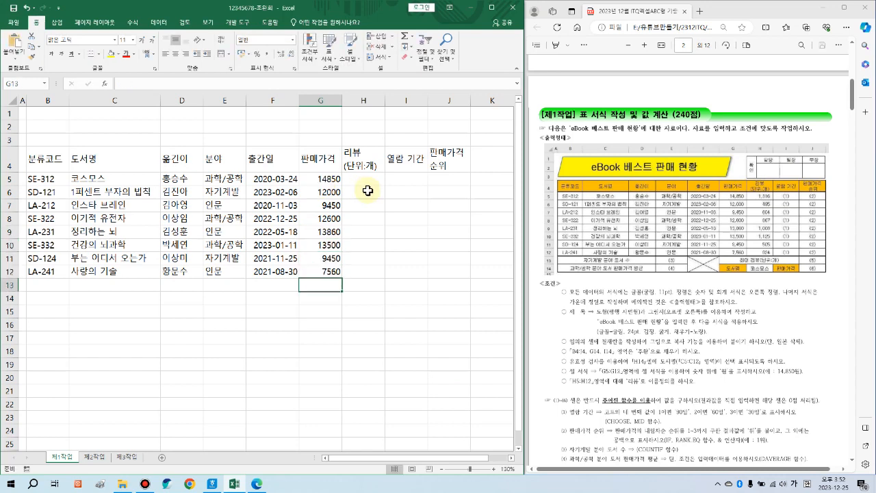
pyautogui.click(360, 186)
pyautogui.write('1316 495 604 867 1008 1125 505 924')
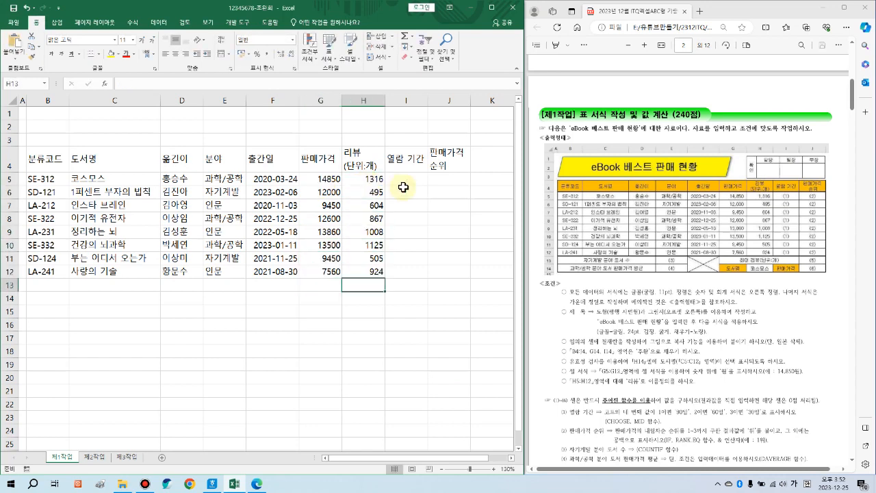
# Step: Select the empty 열람 기간 cells I5:I12 and 판매가격 순위 cells J5:J12, then cell B13
pyautogui.moveTo(415, 182); pyautogui.dragTo(402, 275)
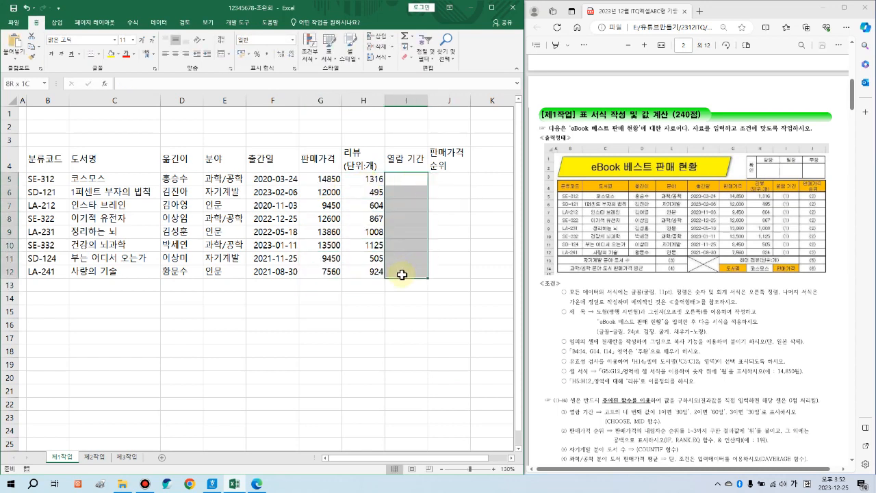
pyautogui.moveTo(418, 179); pyautogui.dragTo(411, 273)
pyautogui.moveTo(452, 180); pyautogui.dragTo(446, 271)
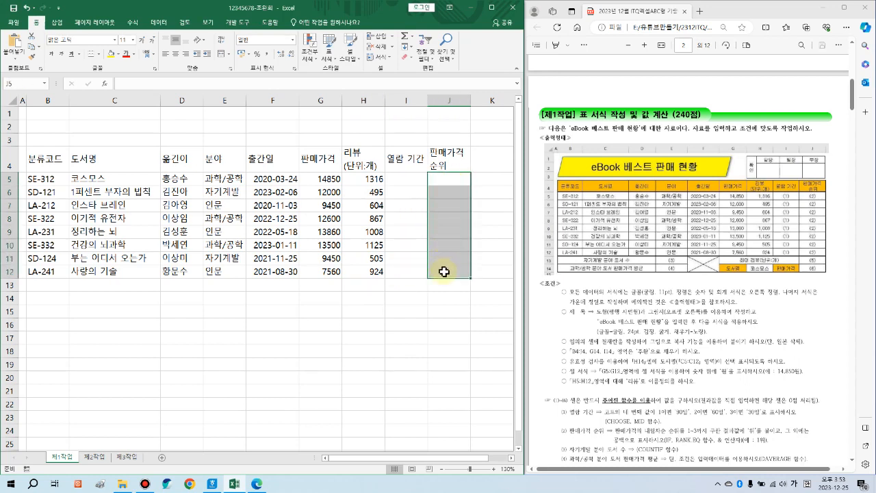
pyautogui.click(55, 286)
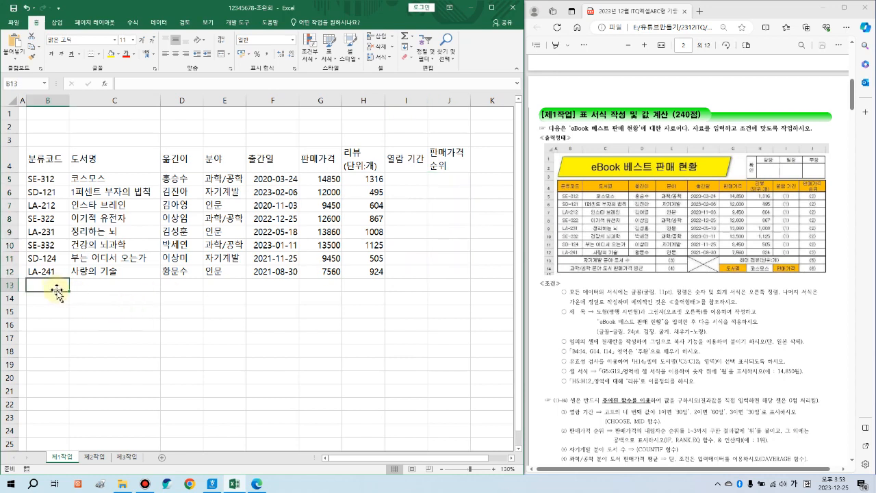
# Step: Merge & Center B13:D13, B14:D14, F13:F14 and G13:I13 into single cells
pyautogui.moveTo(49, 289); pyautogui.dragTo(180, 288)
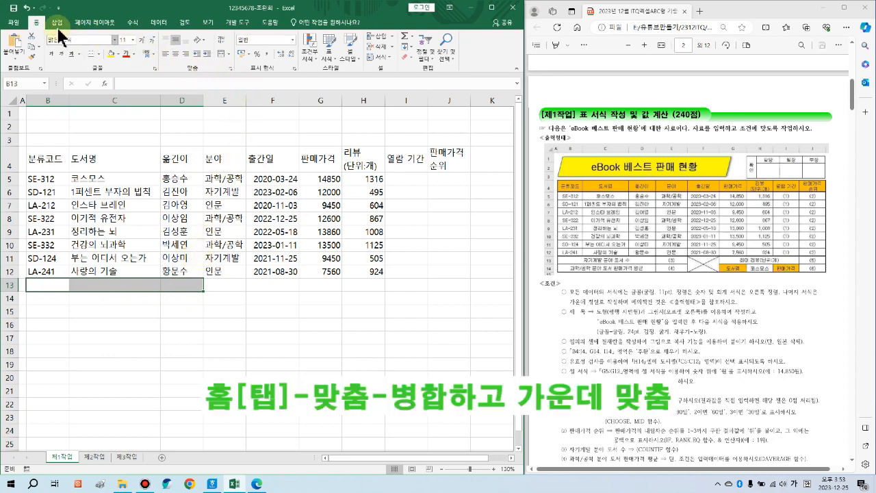
pyautogui.click(220, 54)
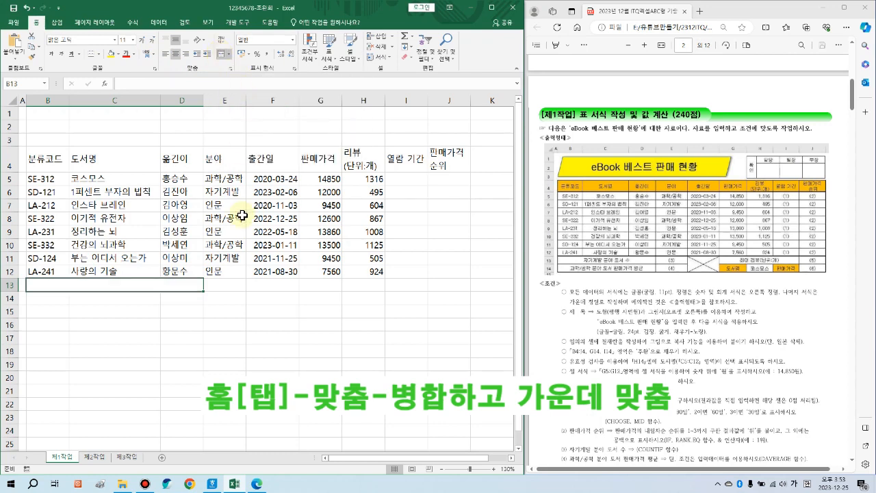
pyautogui.moveTo(57, 298); pyautogui.dragTo(178, 298)
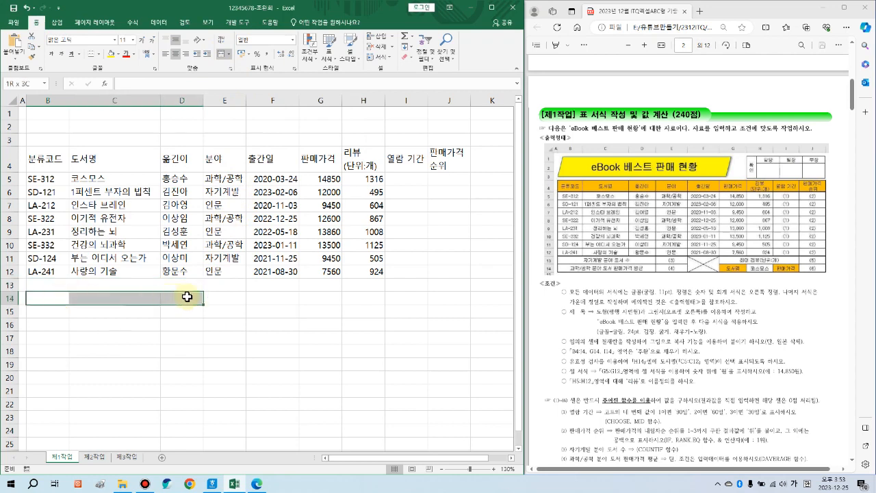
pyautogui.click(221, 54)
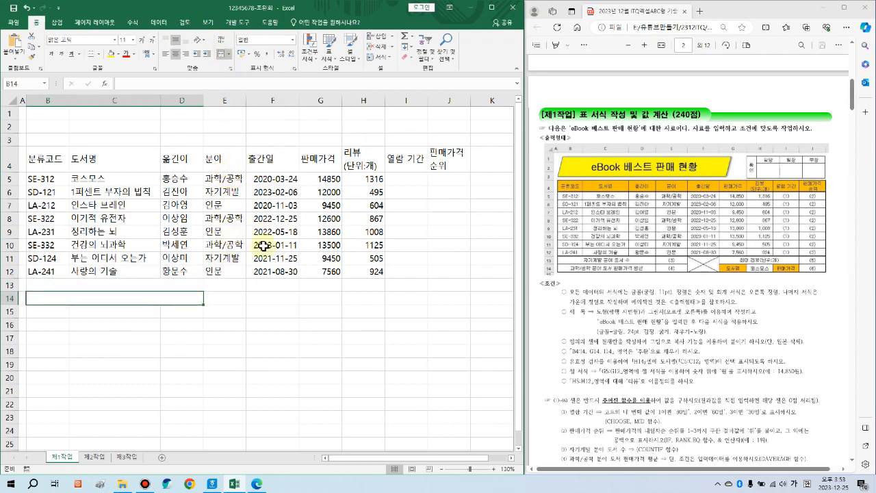
pyautogui.moveTo(284, 282); pyautogui.dragTo(283, 298)
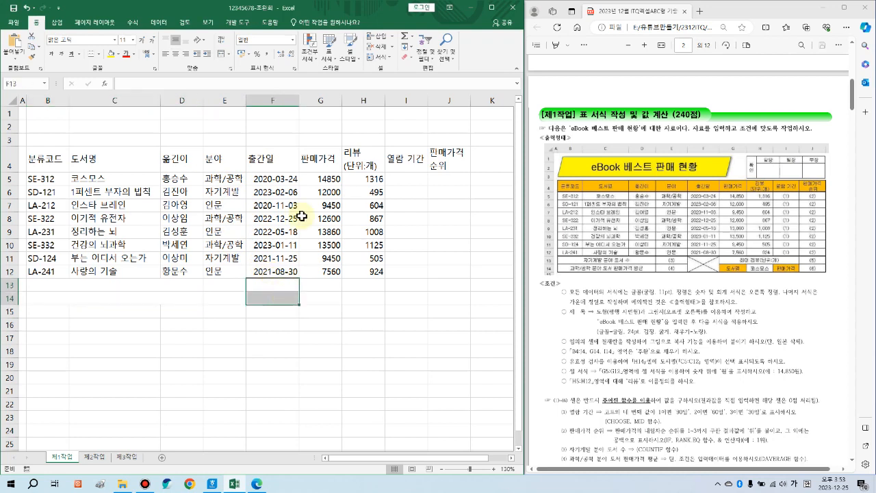
pyautogui.click(221, 57)
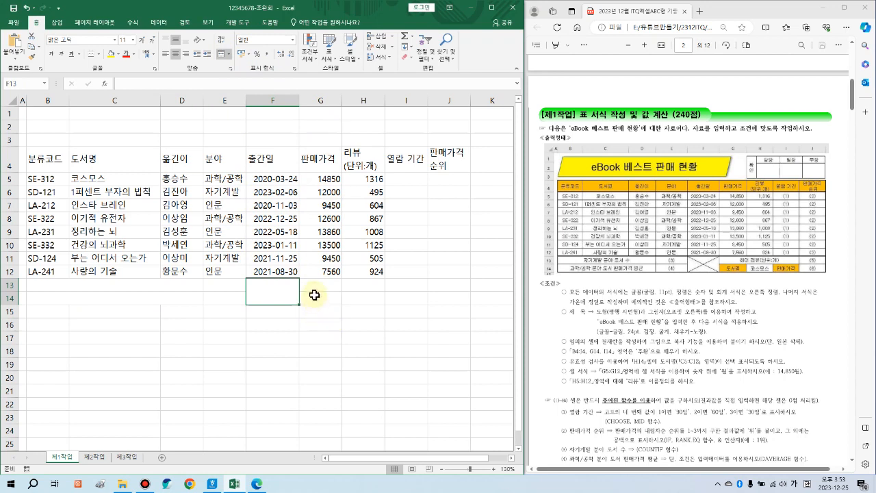
pyautogui.moveTo(315, 285); pyautogui.dragTo(400, 285)
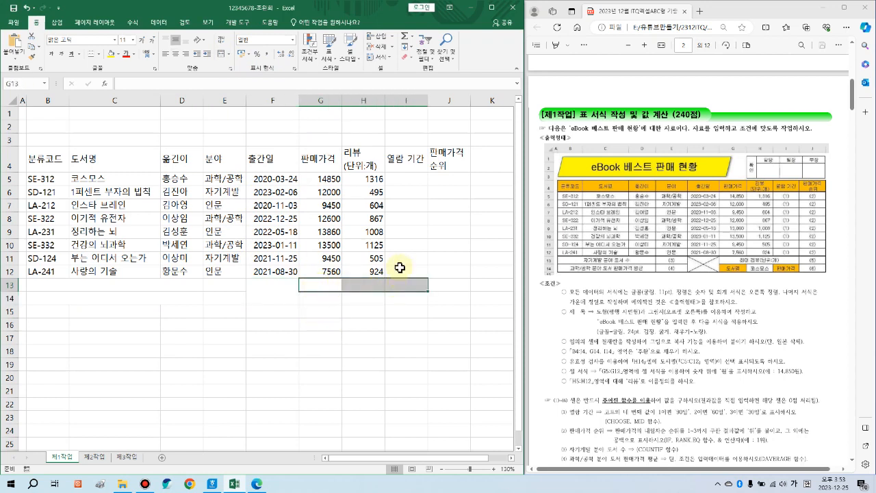
pyautogui.click(221, 53)
pyautogui.click(157, 284)
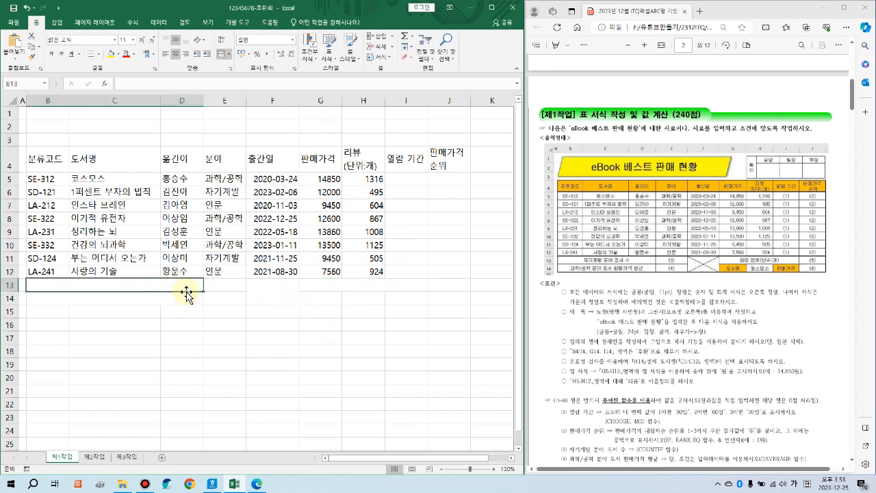
# Step: Label B13, B14, G13, G14 and I14: 자기계발 분야 도서 수, 과학/공학 분야 도서 판매가격 평균, 최대 리뷰(단위:개), 도서명, 판매가격
pyautogui.write('자기계발 분야 도서 수')
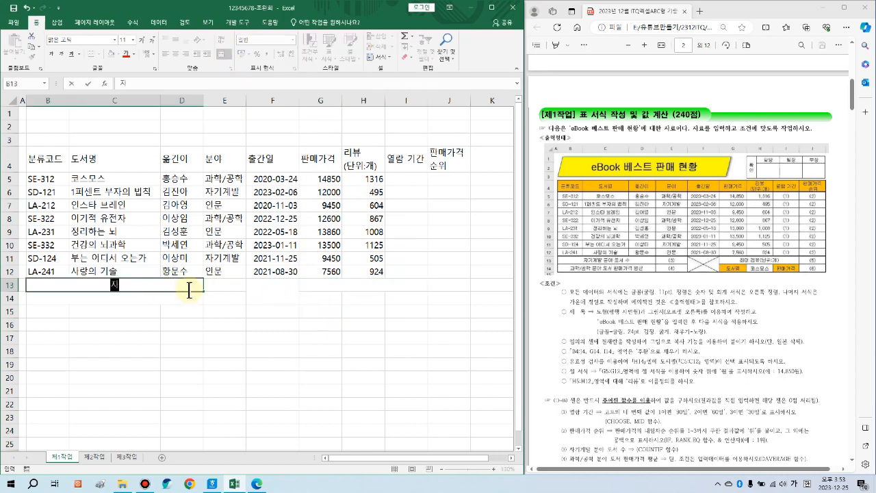
pyautogui.press('Return')
pyautogui.write('과학/공학 분야 도서 판매각')
pyautogui.write('격 평균')
pyautogui.press('Right')
pyautogui.press('Right')
pyautogui.press('Right')
pyautogui.press('Up')
pyautogui.write('최대 리뷰(단위:개)')
pyautogui.press('Return')
pyautogui.write('도서명')
pyautogui.press('Right')
pyautogui.press('Right')
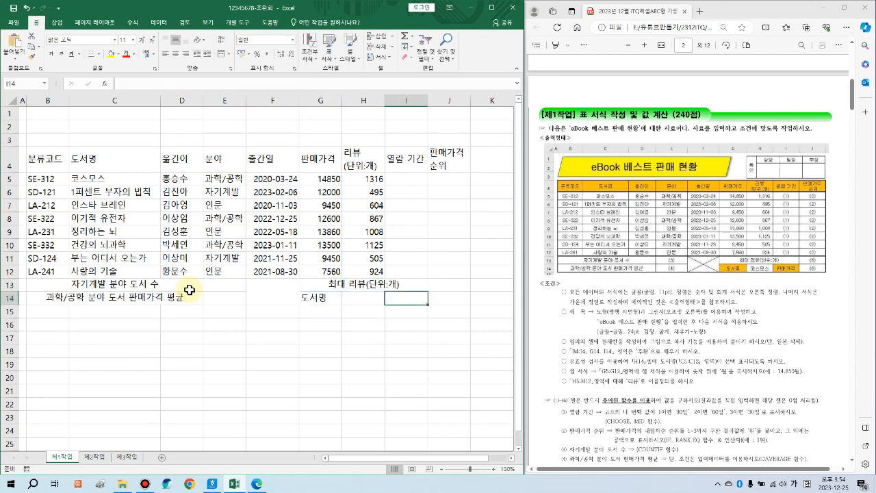
pyautogui.write('판매가격')
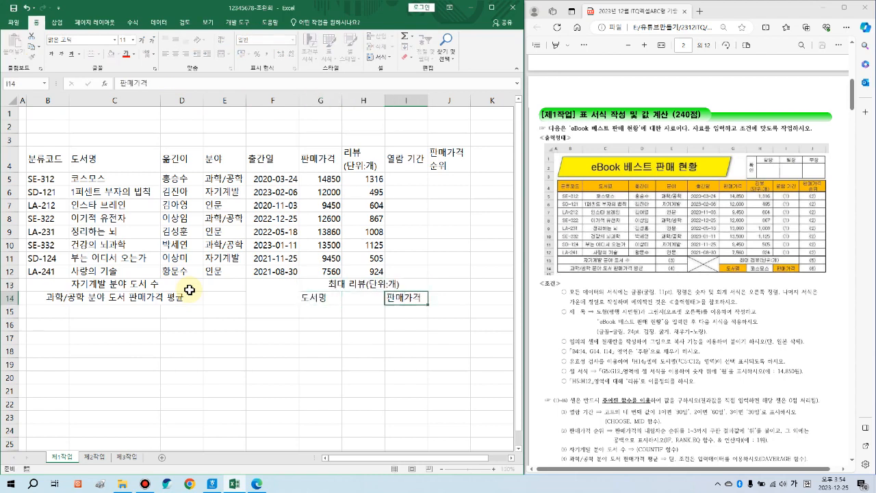
pyautogui.press('Return')
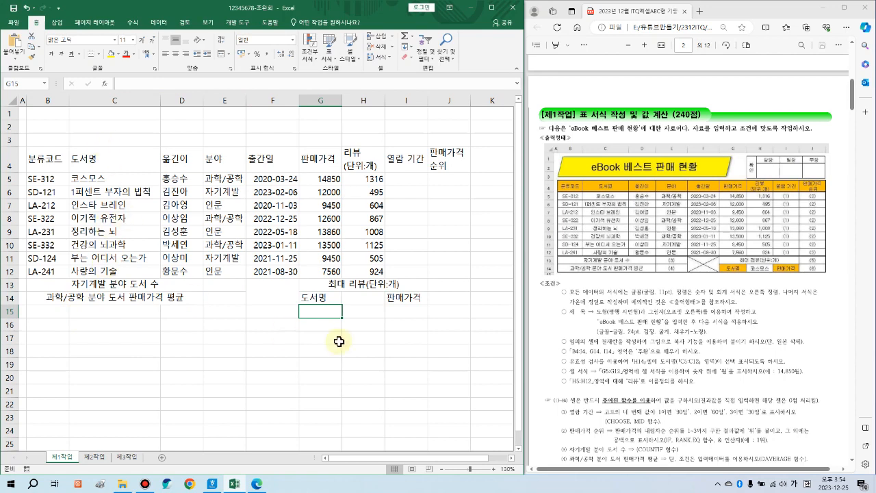
pyautogui.click(369, 303)
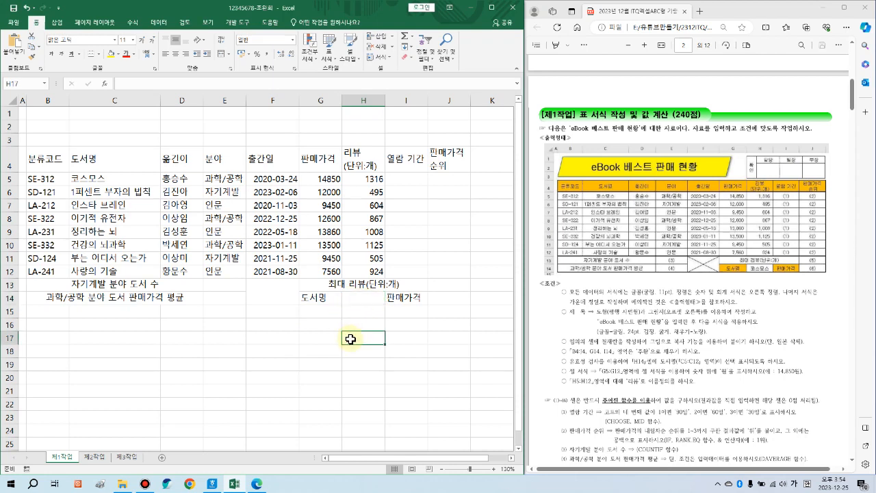
# Step: Check the widths of columns B through E and widen column E slightly
pyautogui.click(392, 337)
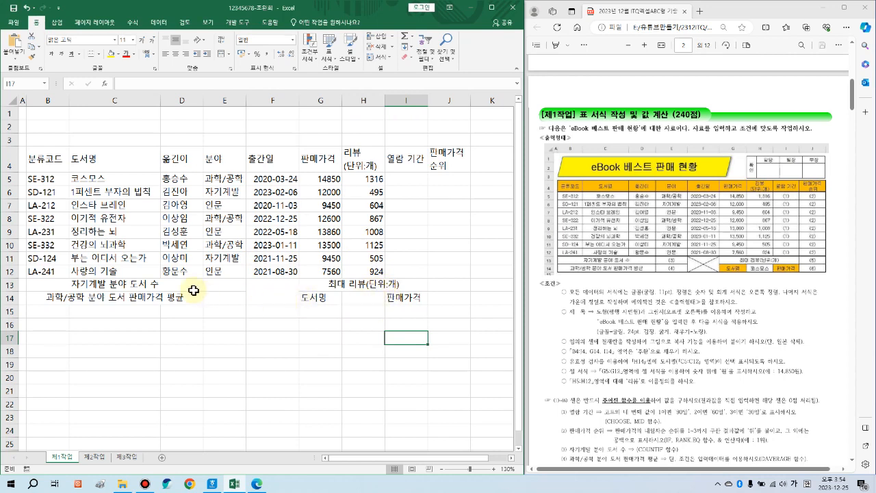
pyautogui.moveTo(63, 131); pyautogui.dragTo(55, 269)
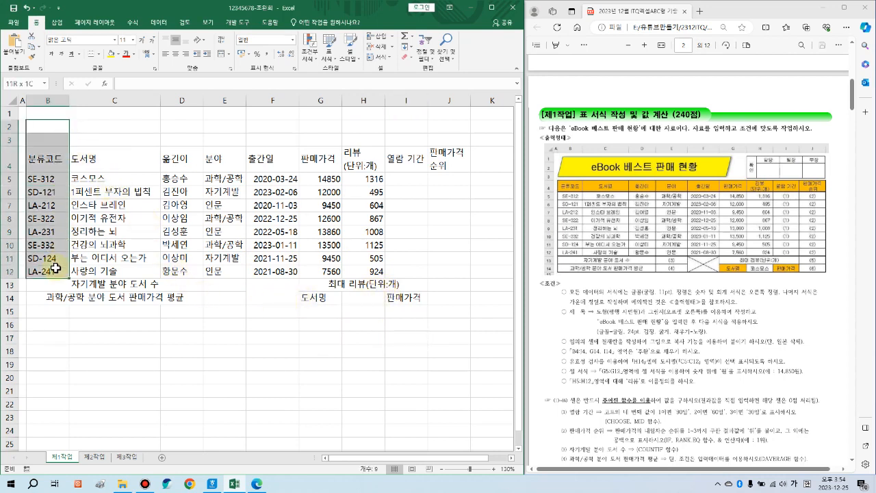
pyautogui.click(49, 102)
pyautogui.click(119, 100)
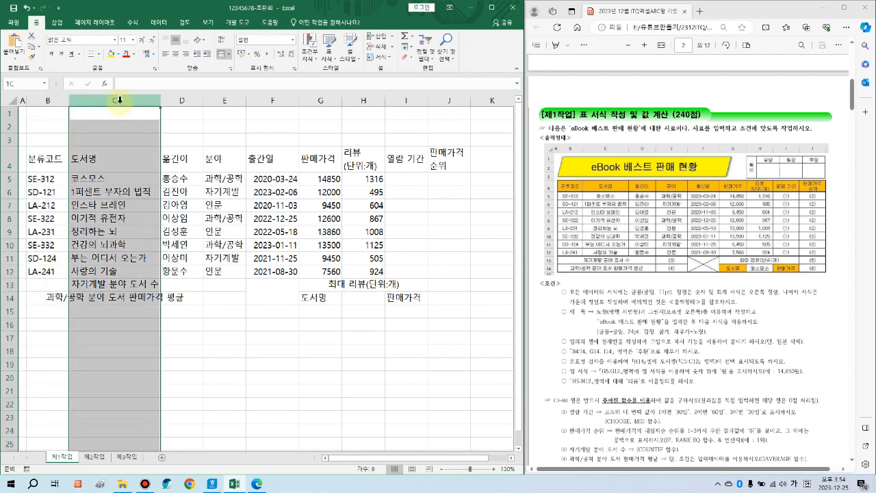
pyautogui.click(182, 100)
pyautogui.click(224, 99)
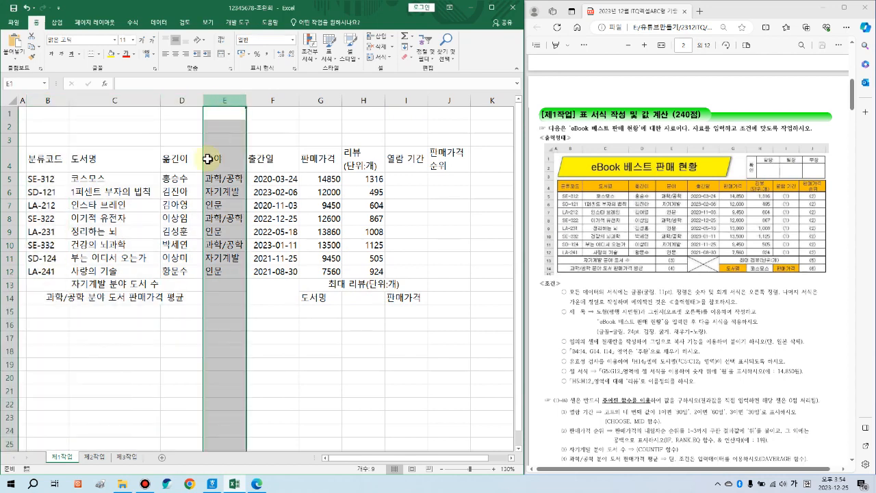
pyautogui.moveTo(184, 159); pyautogui.dragTo(192, 270)
pyautogui.click(254, 261)
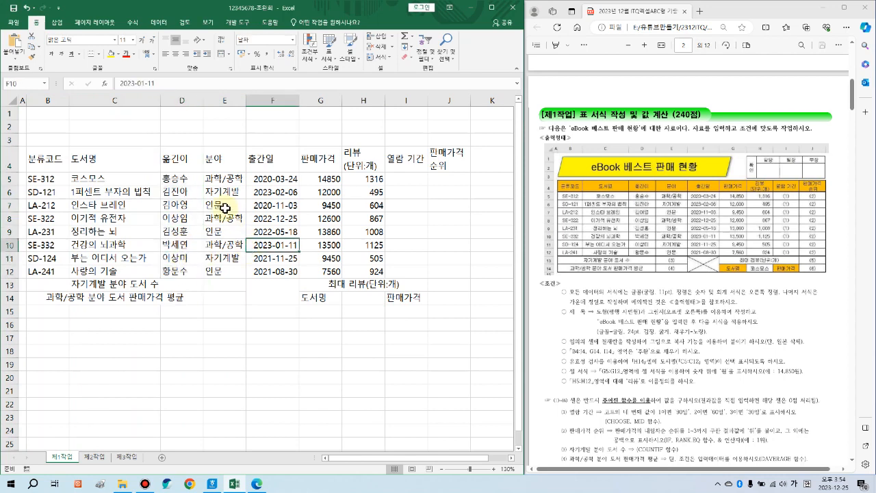
pyautogui.moveTo(247, 102); pyautogui.dragTo(253, 102)
# Step: Check the category cells E5:E12 and widen column F slightly
pyautogui.click(234, 178)
pyautogui.moveTo(234, 192); pyautogui.dragTo(230, 274)
pyautogui.click(282, 204)
pyautogui.moveTo(306, 97); pyautogui.dragTo(309, 98)
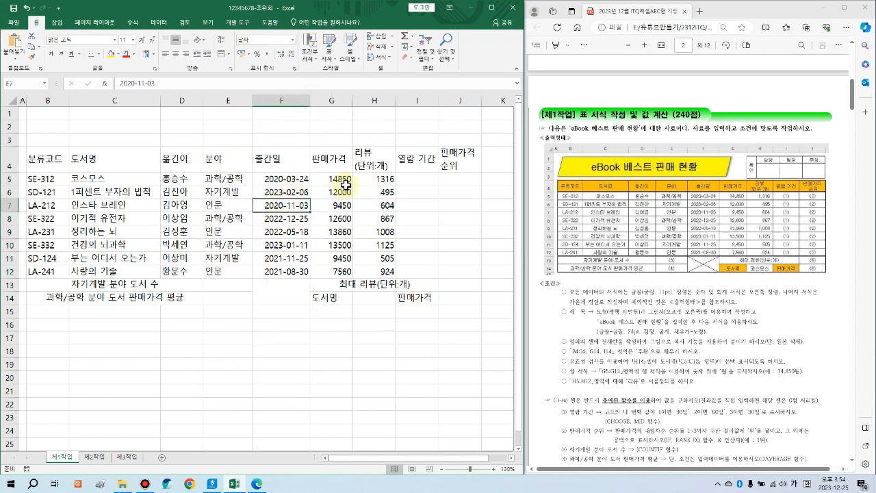
# Step: Select columns G through J and widen them slightly together
pyautogui.click(344, 184)
pyautogui.click(375, 154)
pyautogui.click(364, 194)
pyautogui.click(409, 196)
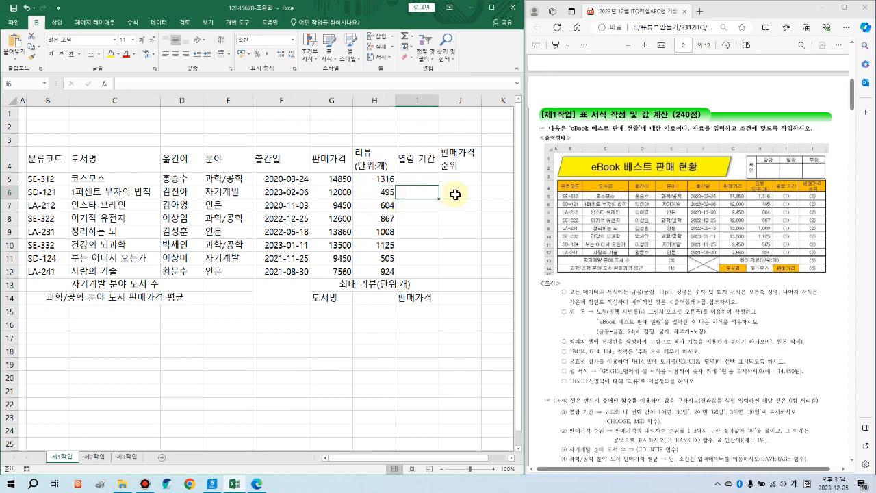
pyautogui.moveTo(336, 192); pyautogui.dragTo(454, 219)
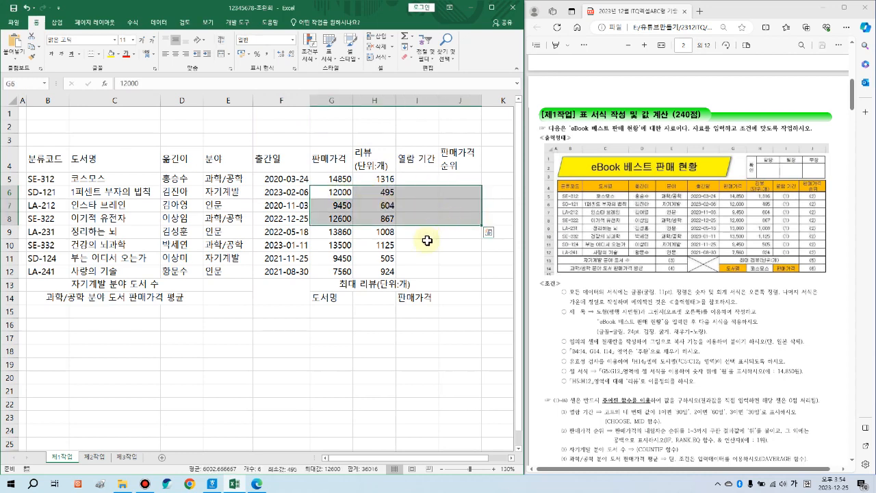
pyautogui.moveTo(336, 101); pyautogui.dragTo(445, 102)
pyautogui.moveTo(352, 104); pyautogui.dragTo(357, 104)
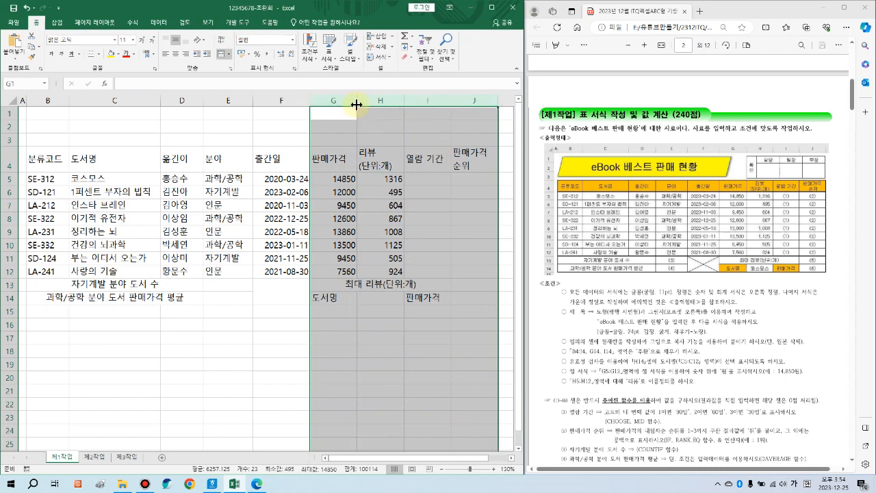
pyautogui.click(392, 324)
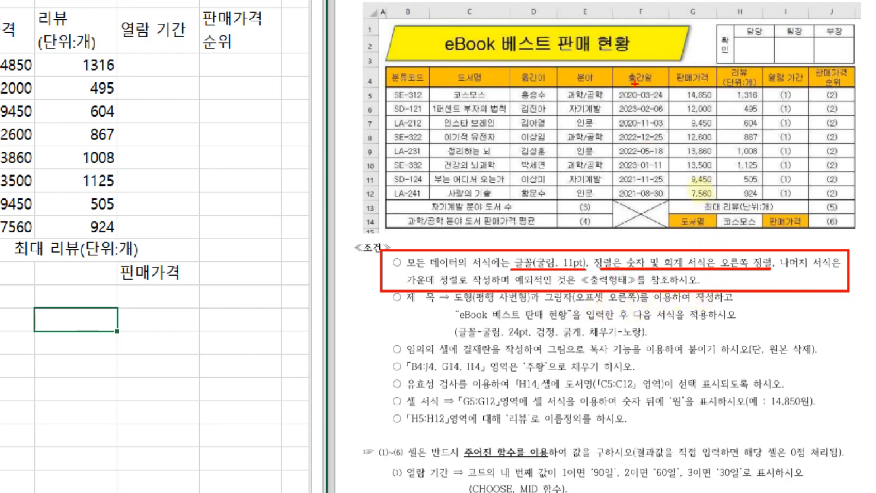
pyautogui.moveTo(614, 90); pyautogui.dragTo(664, 199)
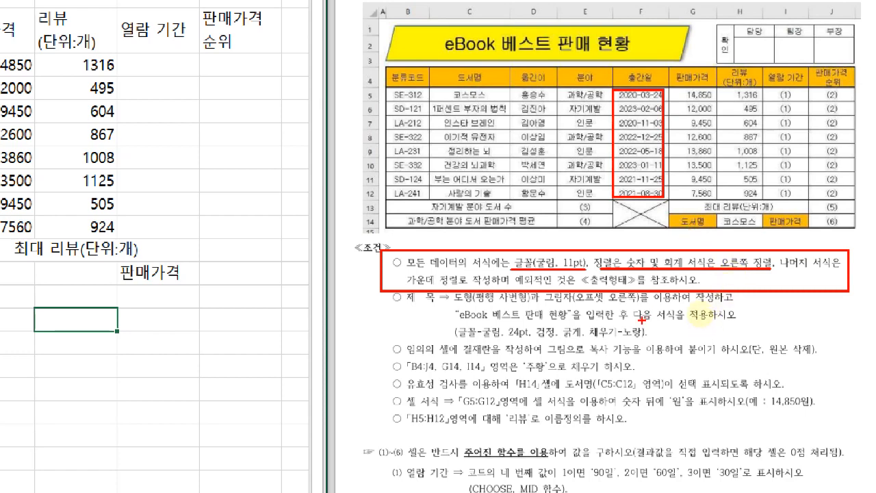
pyautogui.press('e')
pyautogui.moveTo(382, 249)
pyautogui.mouseDown()
pyautogui.moveTo(422, 261)
pyautogui.moveTo(834, 289)
pyautogui.mouseUp()
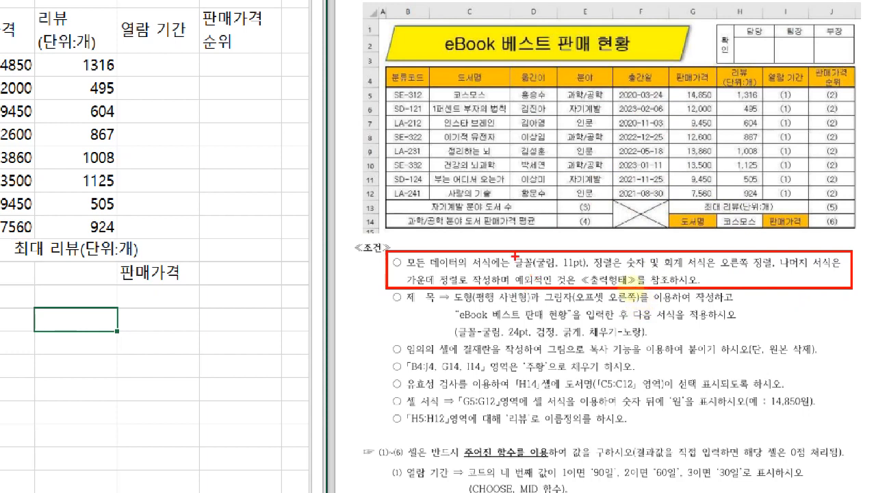
pyautogui.moveTo(508, 249); pyautogui.dragTo(594, 270)
pyautogui.moveTo(700, 250); pyautogui.dragTo(774, 272)
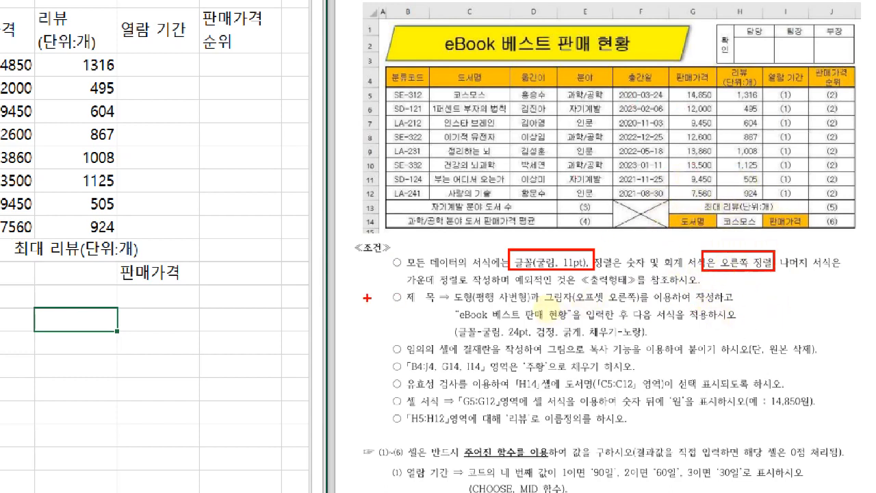
pyautogui.moveTo(384, 290); pyautogui.dragTo(822, 357)
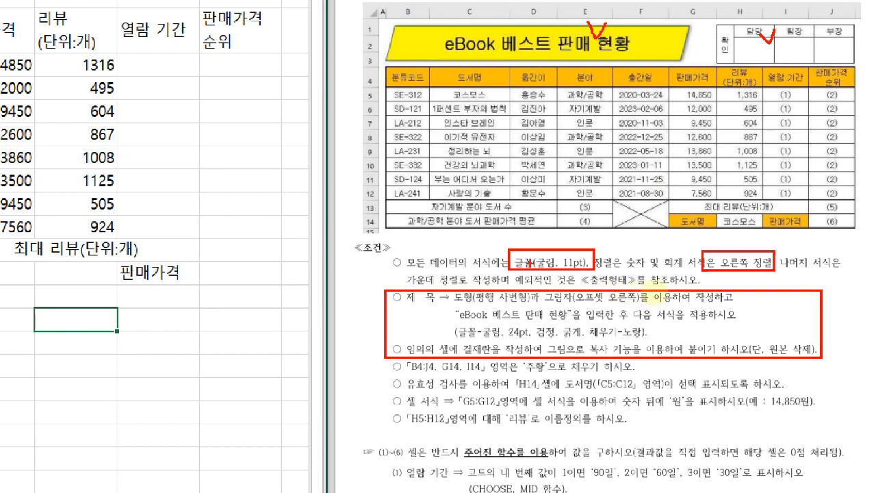
pyautogui.moveTo(380, 357); pyautogui.dragTo(375, 419)
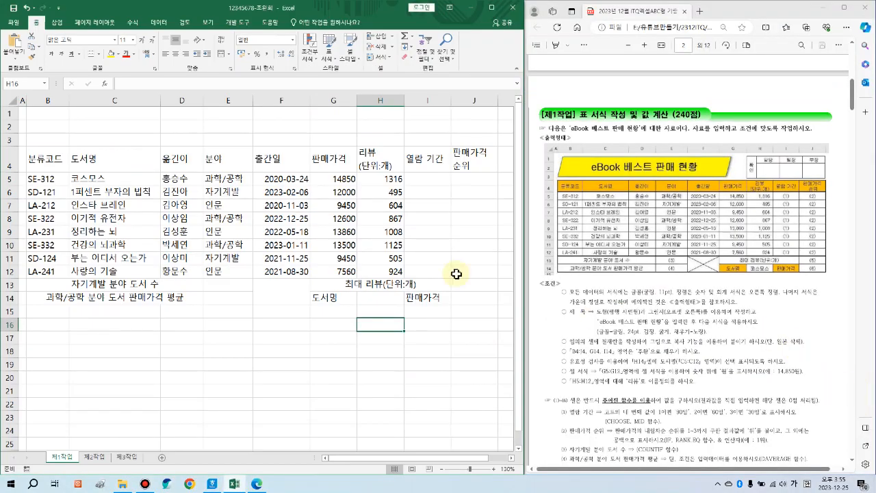
pyautogui.click(187, 228)
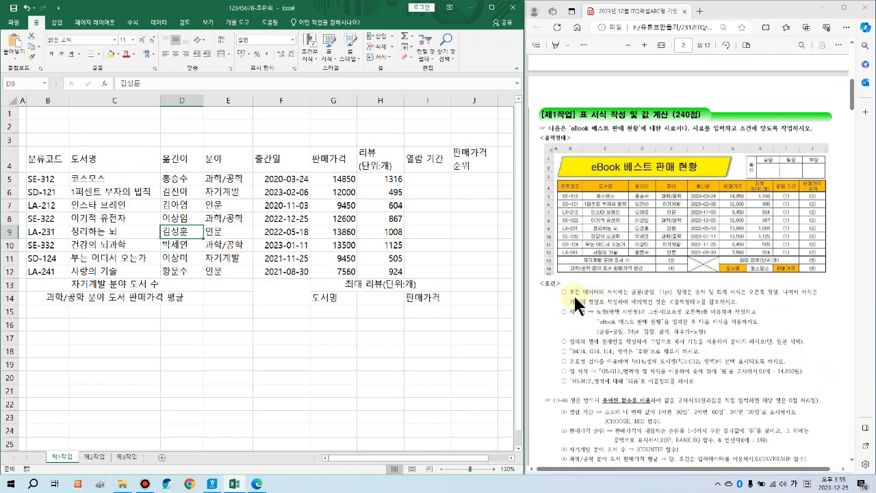
# Step: Select the whole sheet and set its font to 굴림
pyautogui.click(12, 101)
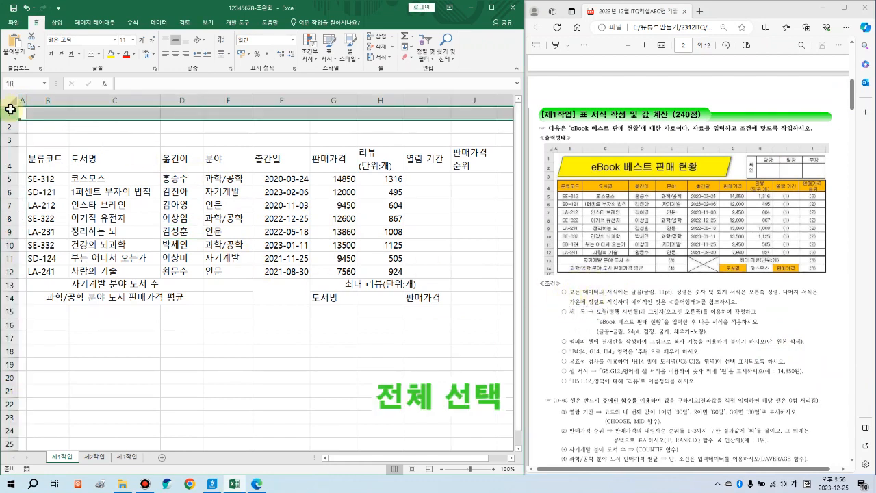
pyautogui.click(115, 127)
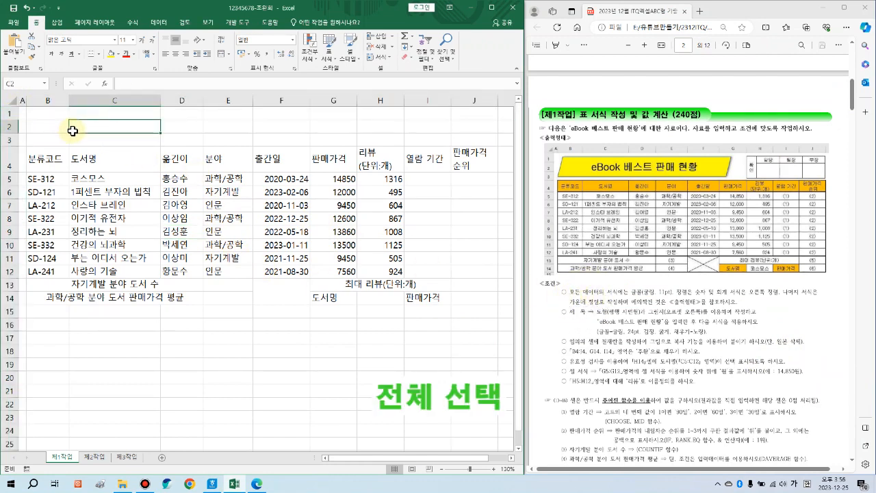
pyautogui.click(9, 100)
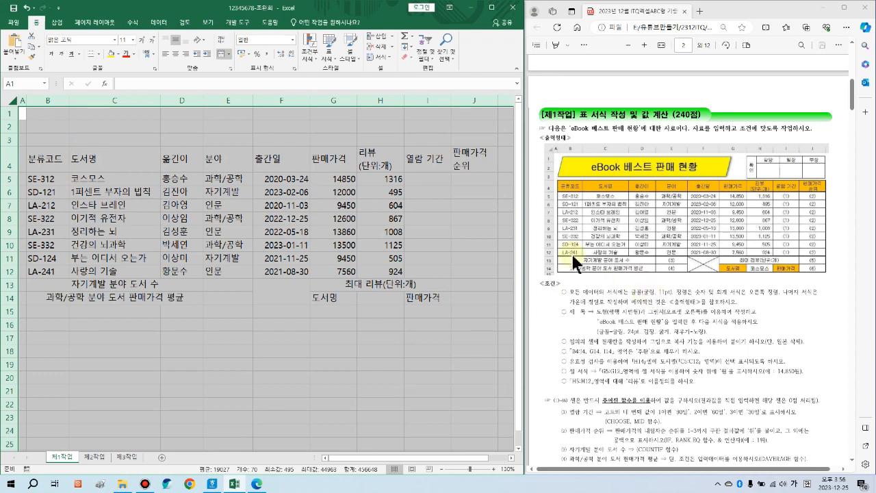
pyautogui.click(83, 39)
pyautogui.write('굴')
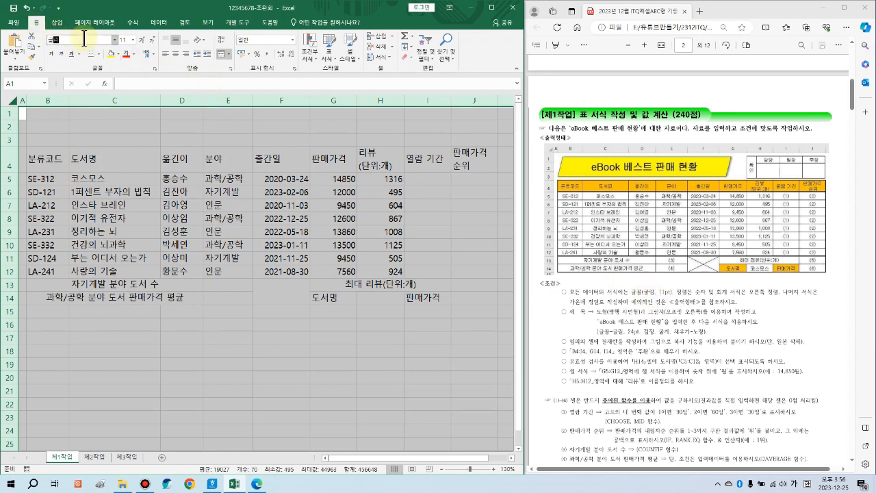
pyautogui.press('Return')
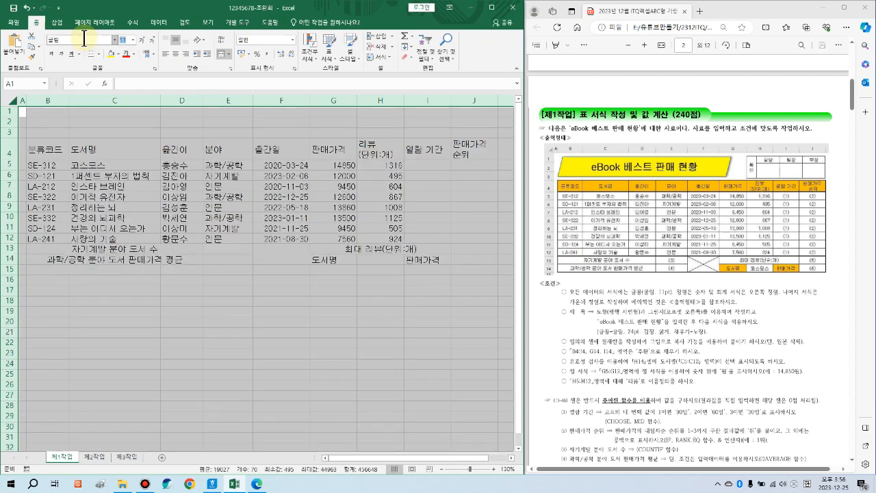
# Step: Centre-align every cell's contents on the sheet
pyautogui.click(176, 53)
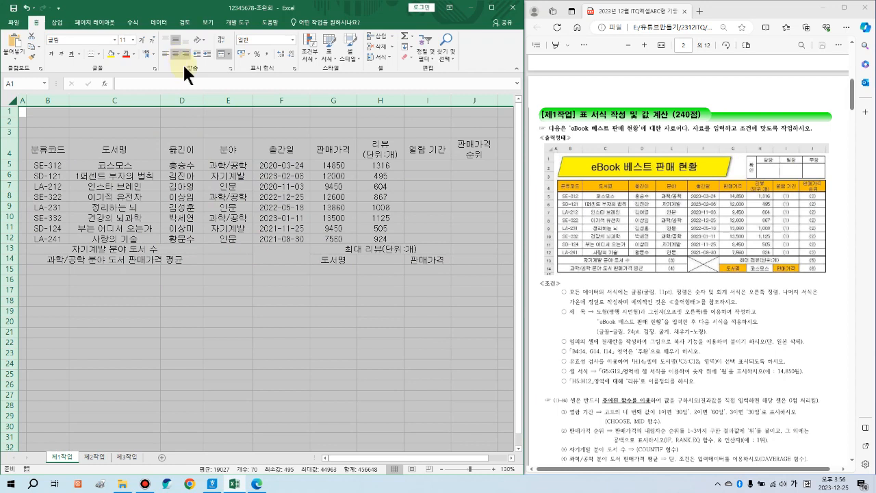
pyautogui.click(294, 311)
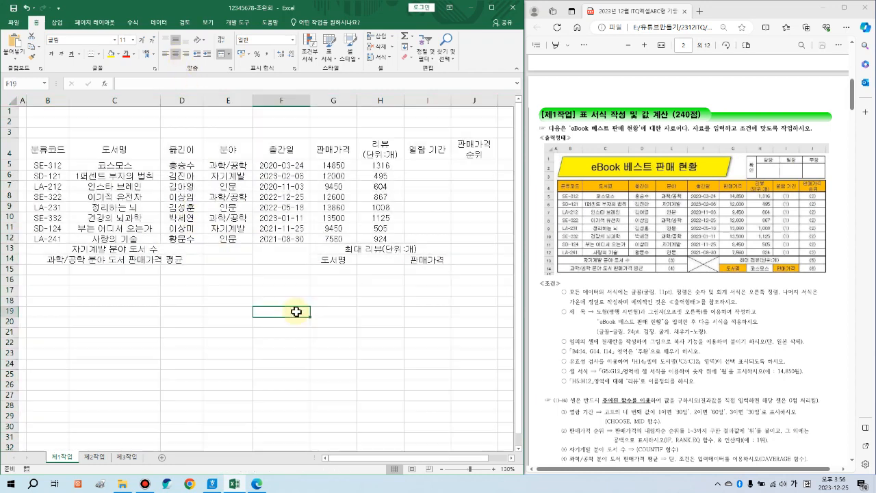
pyautogui.moveTo(286, 165); pyautogui.dragTo(378, 236)
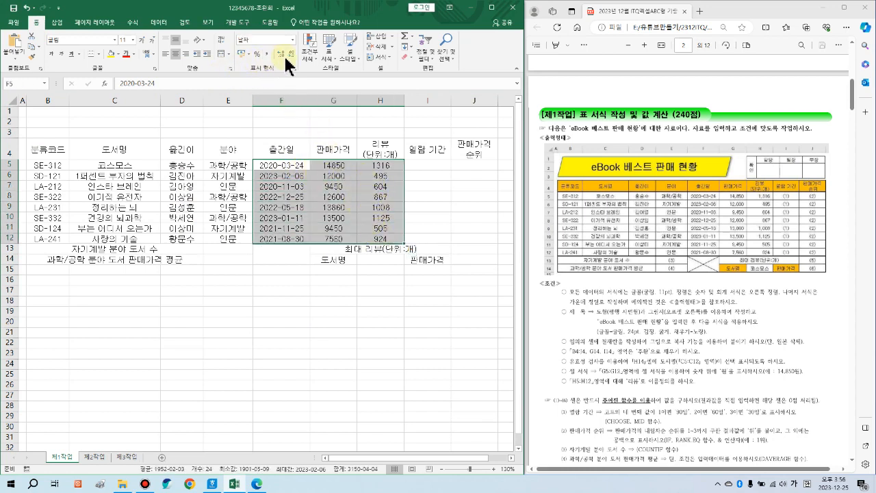
# Step: Right-align the dates, prices and review counts in F5:H12, then select the table B4:J14
pyautogui.click(186, 53)
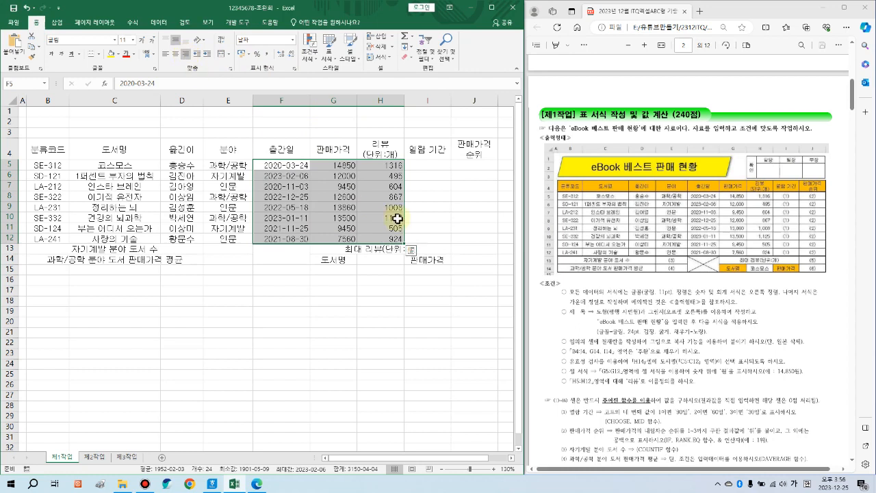
pyautogui.click(388, 305)
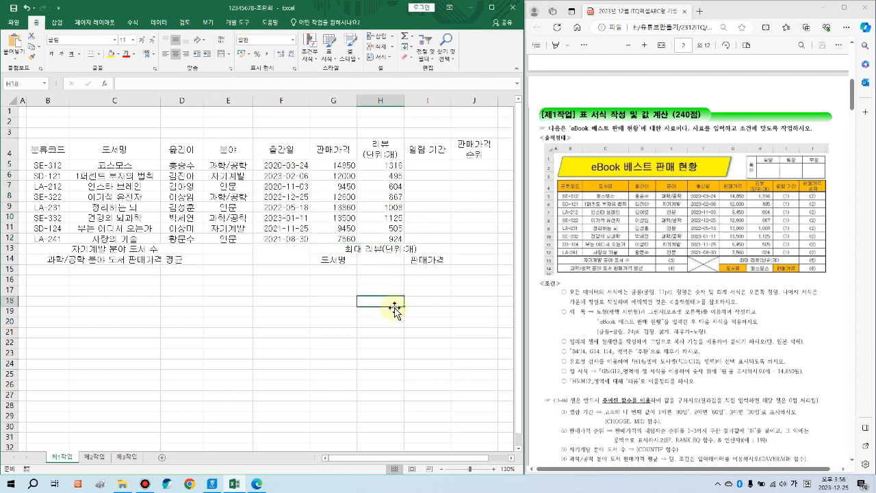
pyautogui.moveTo(335, 166); pyautogui.dragTo(383, 238)
pyautogui.click(368, 292)
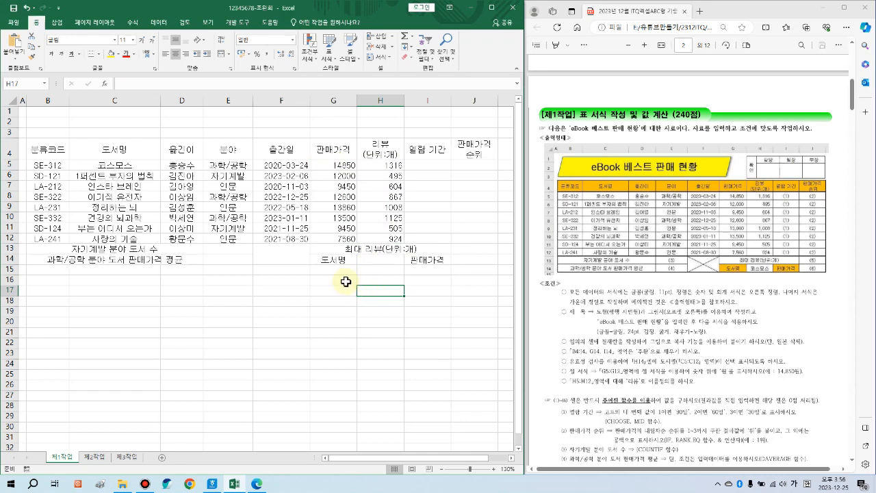
pyautogui.moveTo(46, 149)
pyautogui.mouseDown()
pyautogui.moveTo(447, 185)
pyautogui.moveTo(465, 254)
pyautogui.mouseUp()
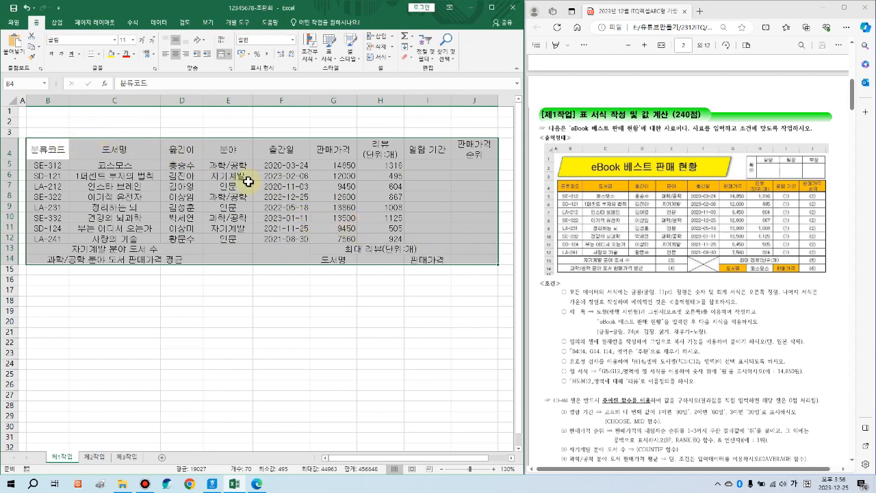
# Step: Give every cell of the table B4:J14 All Borders
pyautogui.click(99, 53)
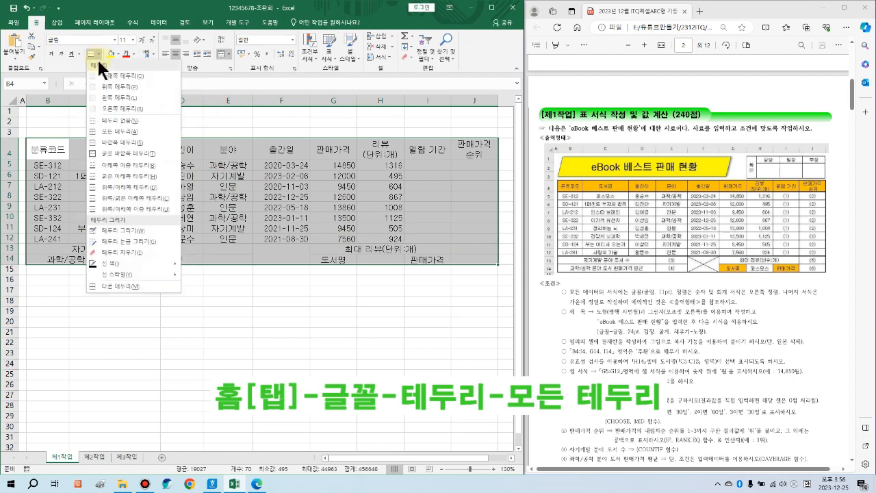
pyautogui.click(115, 131)
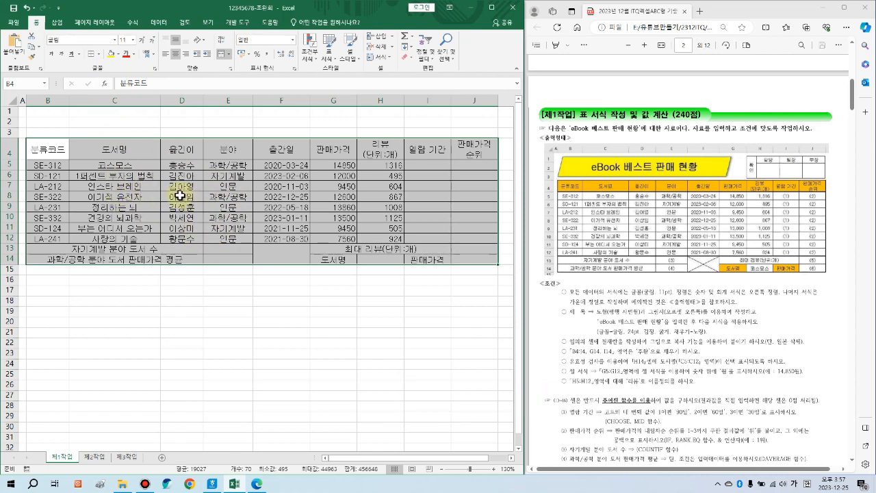
pyautogui.click(278, 256)
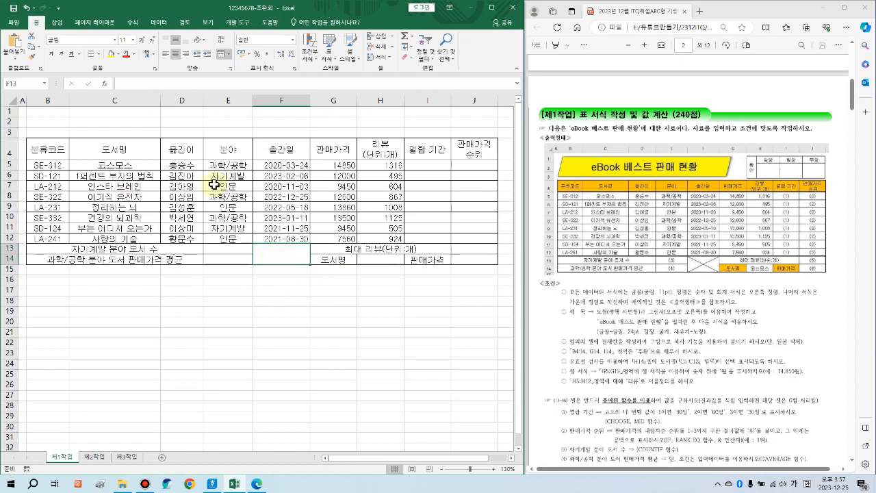
# Step: Add crossing diagonal borders to merged F13:F14 and paste the formatting-conditions picture below the table
pyautogui.click(100, 54)
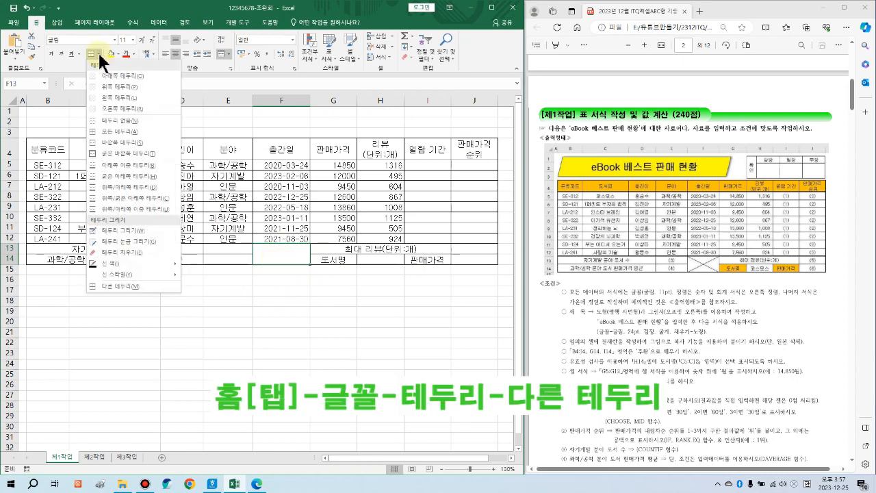
pyautogui.click(124, 282)
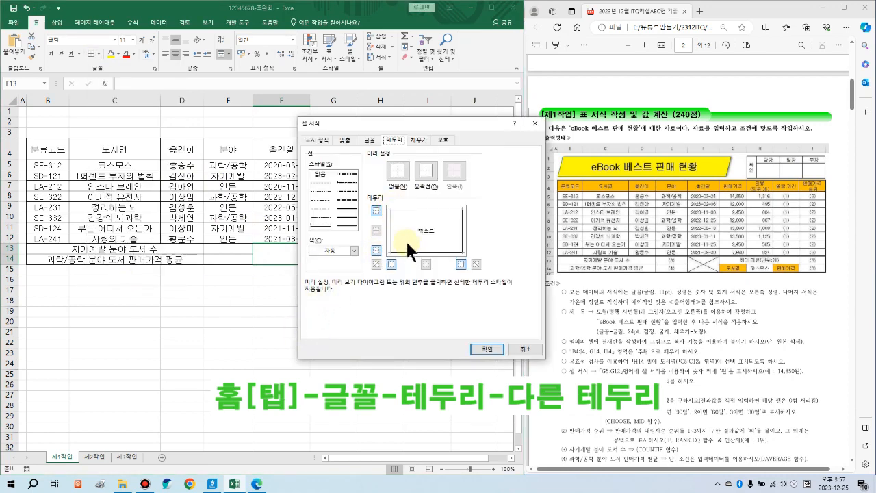
pyautogui.click(377, 264)
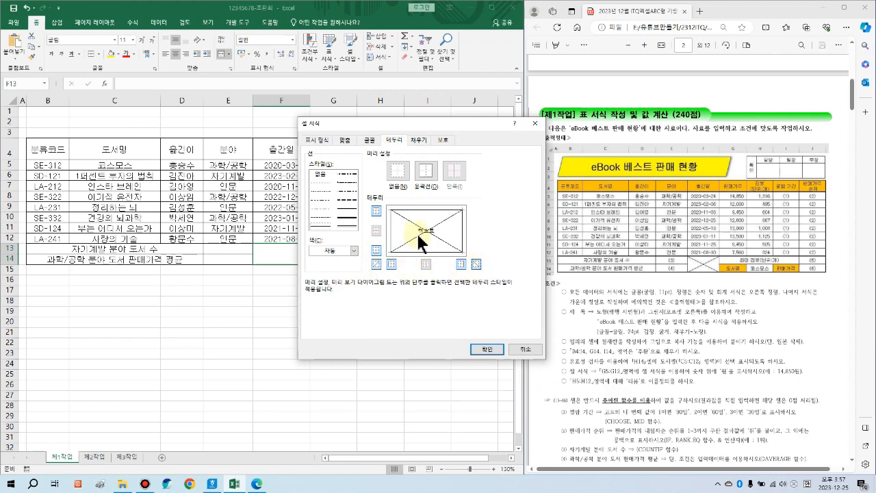
pyautogui.click(487, 349)
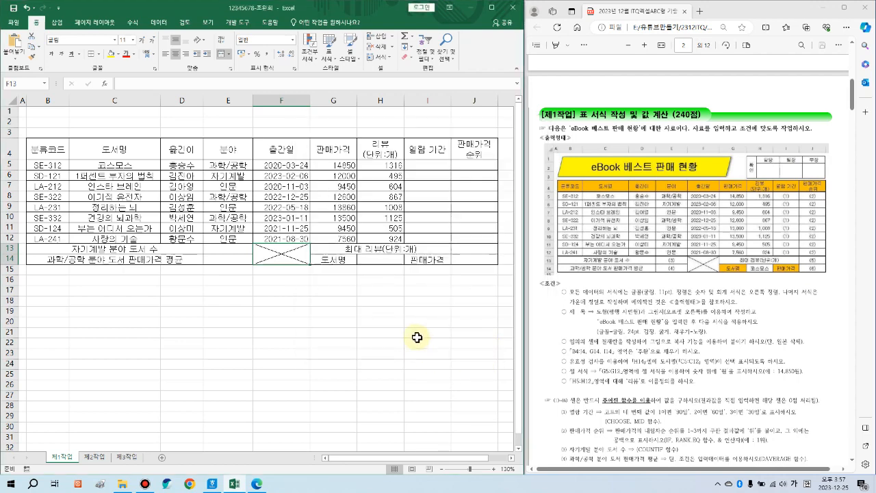
pyautogui.hotkey('ctrl', 'v')
pyautogui.click(241, 395)
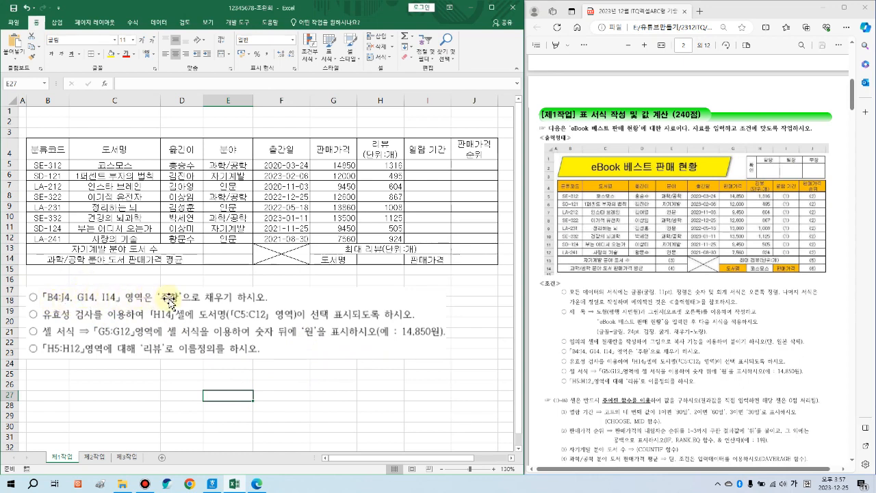
# Step: Select the table's header row B4:J4
pyautogui.moveTo(39, 149); pyautogui.dragTo(466, 149)
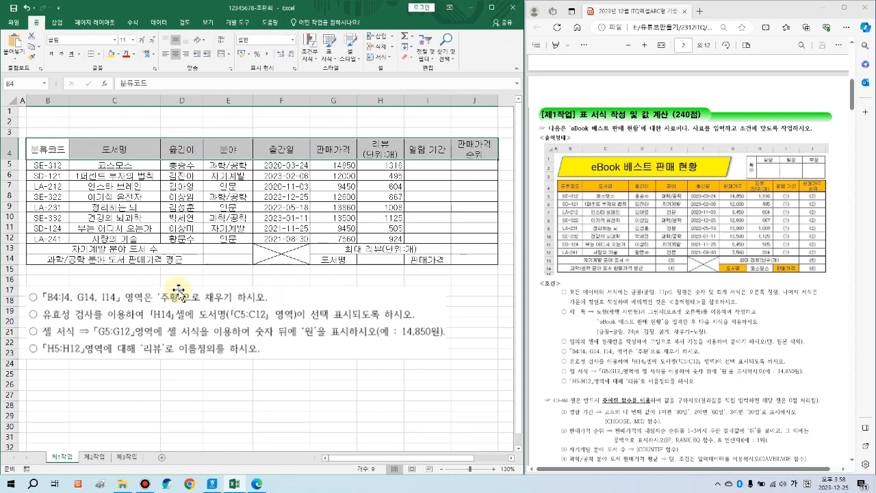
# Step: Add G14 and I14 to the header selection and fill them all with standard orange
pyautogui.keyDown('ctrl'); pyautogui.click(338, 260); pyautogui.keyUp('ctrl')
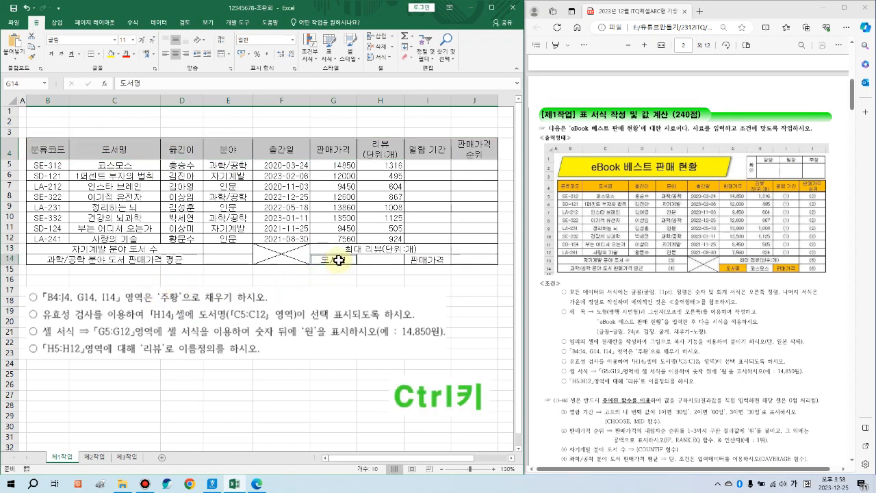
pyautogui.keyDown('ctrl'); pyautogui.click(426, 259); pyautogui.keyUp('ctrl')
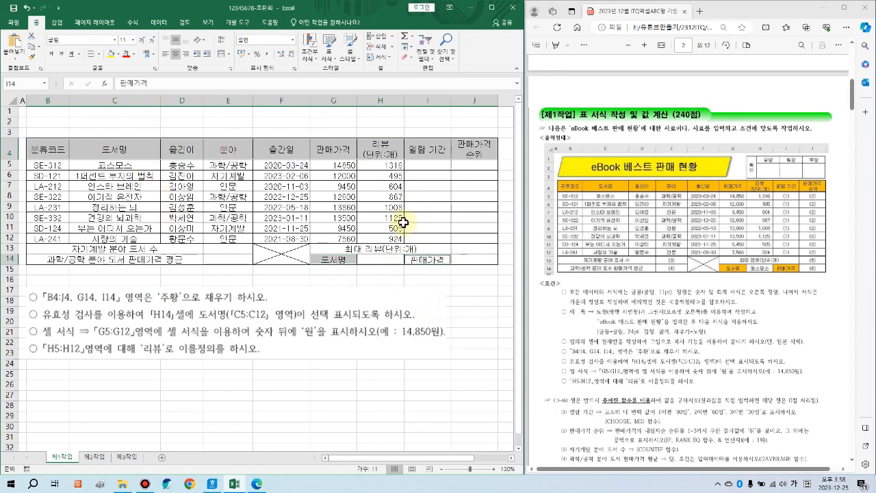
pyautogui.click(118, 53)
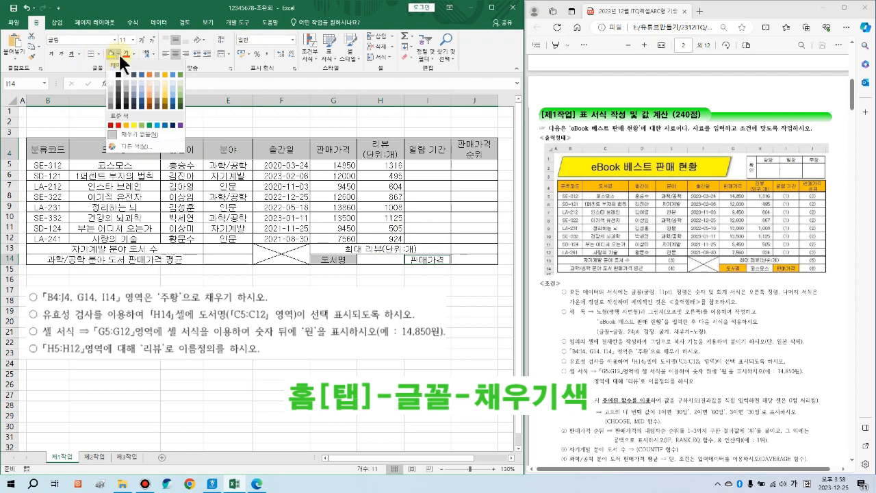
pyautogui.click(126, 126)
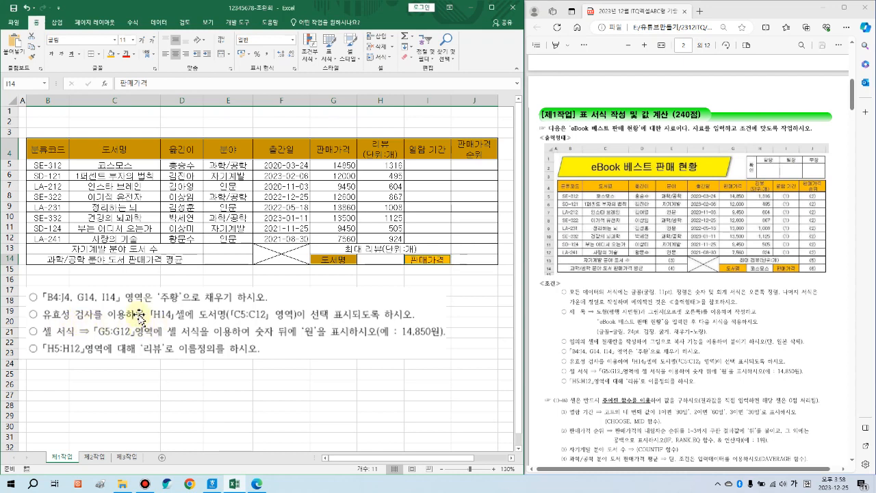
pyautogui.click(382, 261)
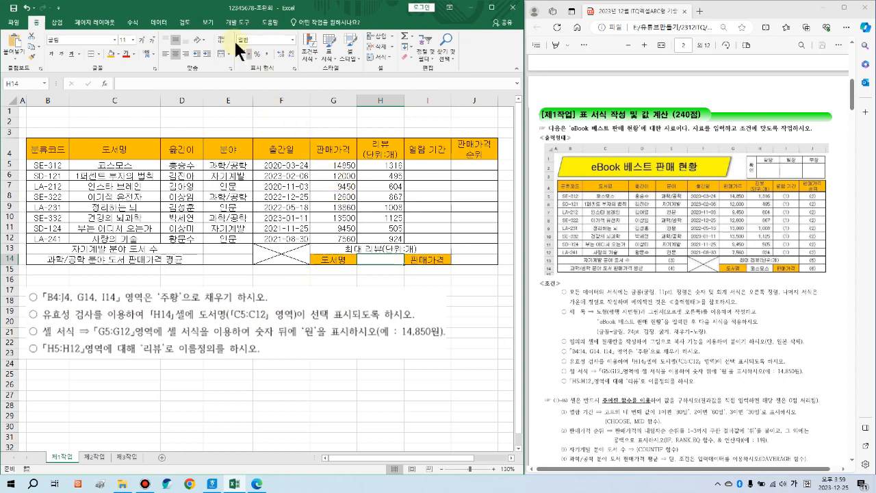
# Step: Give H14 List data validation with source =$C$5:$C$12, the book titles
pyautogui.click(162, 23)
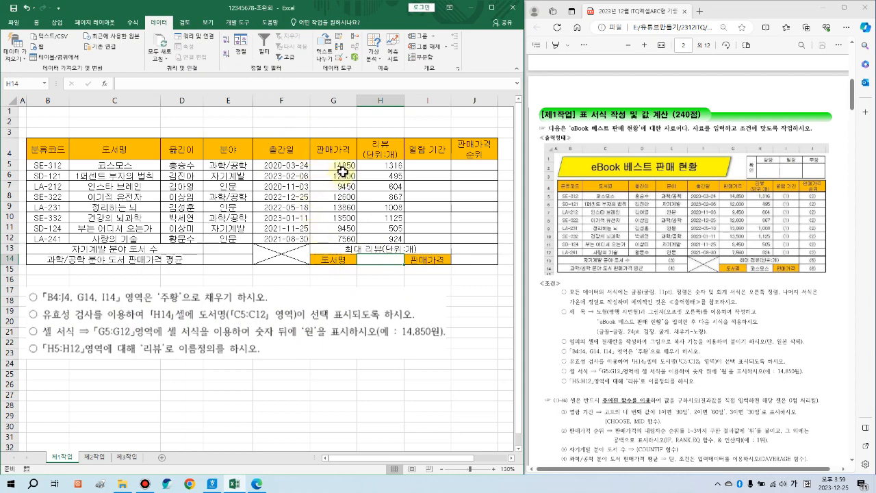
pyautogui.click(341, 59)
pyautogui.moveTo(378, 162); pyautogui.dragTo(375, 100)
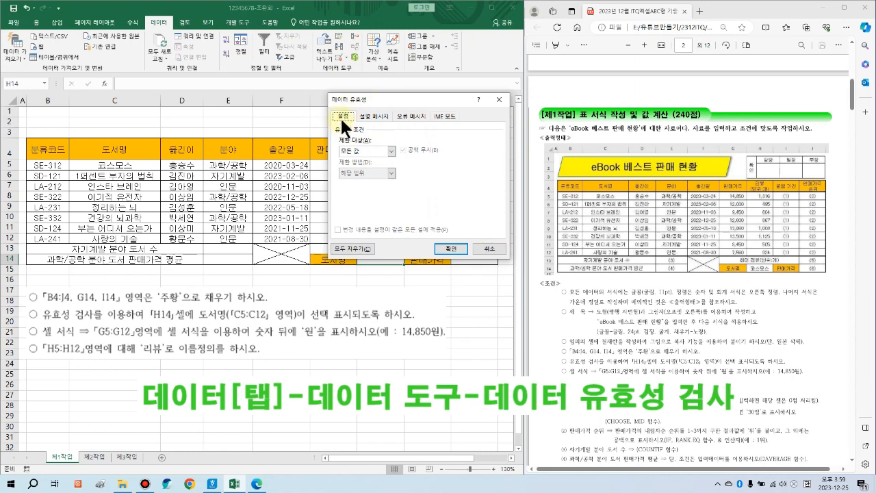
pyautogui.click(371, 150)
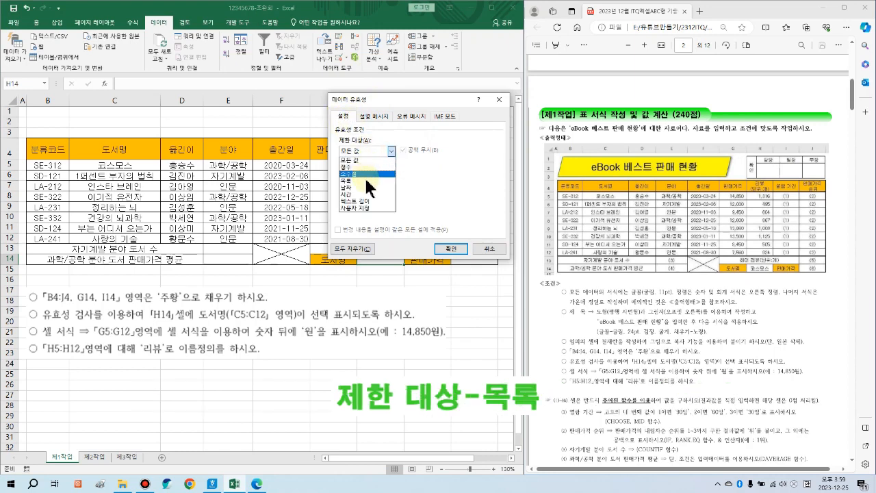
pyautogui.click(367, 181)
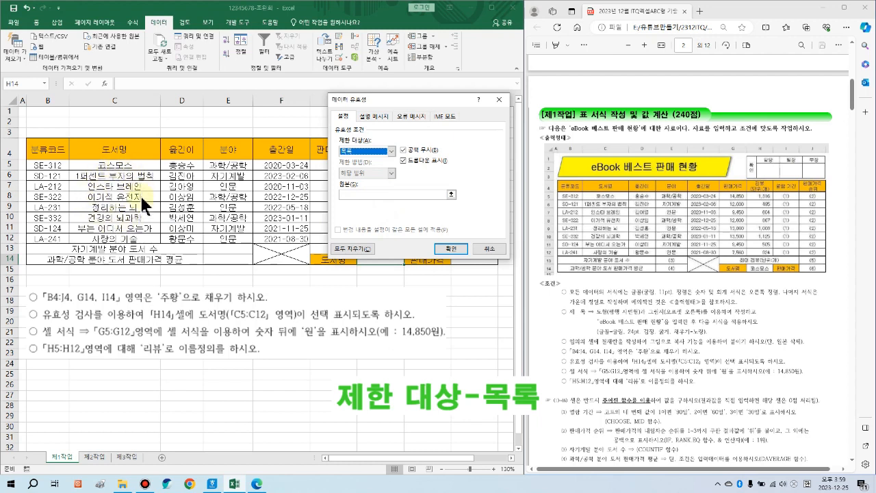
pyautogui.click(365, 196)
pyautogui.click(363, 196)
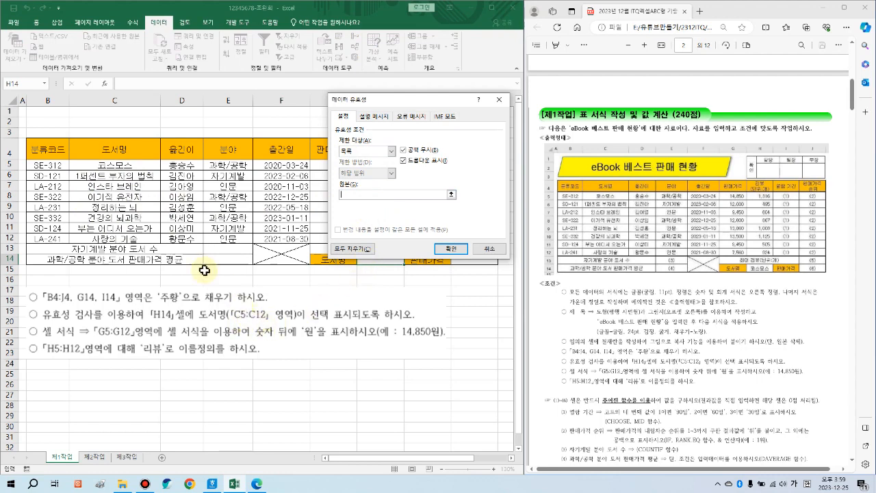
pyautogui.moveTo(121, 167); pyautogui.dragTo(113, 249)
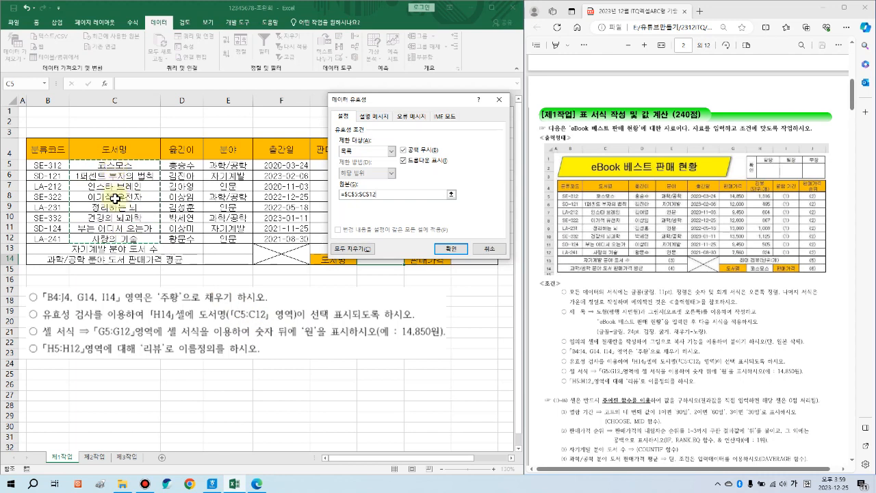
pyautogui.click(452, 248)
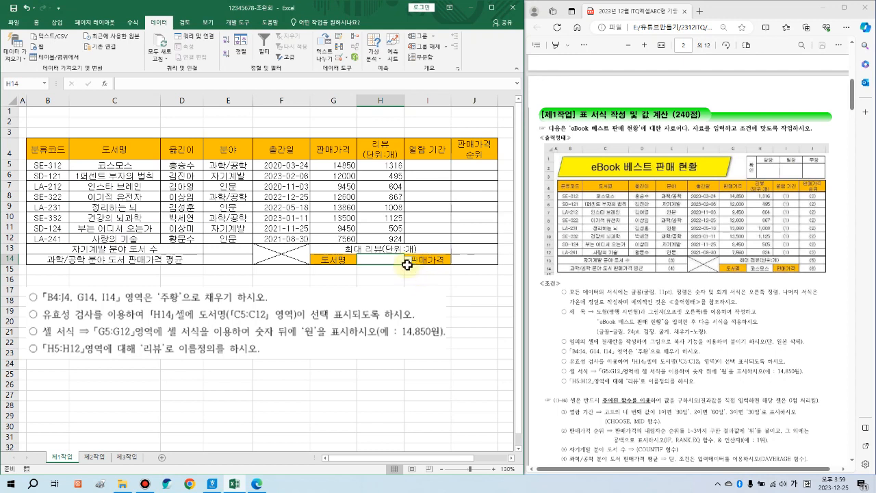
# Step: Pick 코스모스 from H14's title list, widen column H slightly, and select G5:G12
pyautogui.click(408, 258)
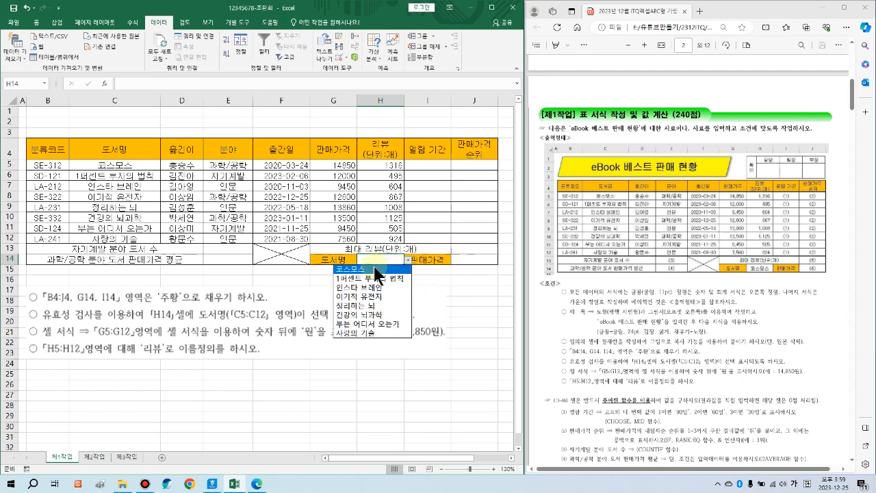
pyautogui.click(376, 269)
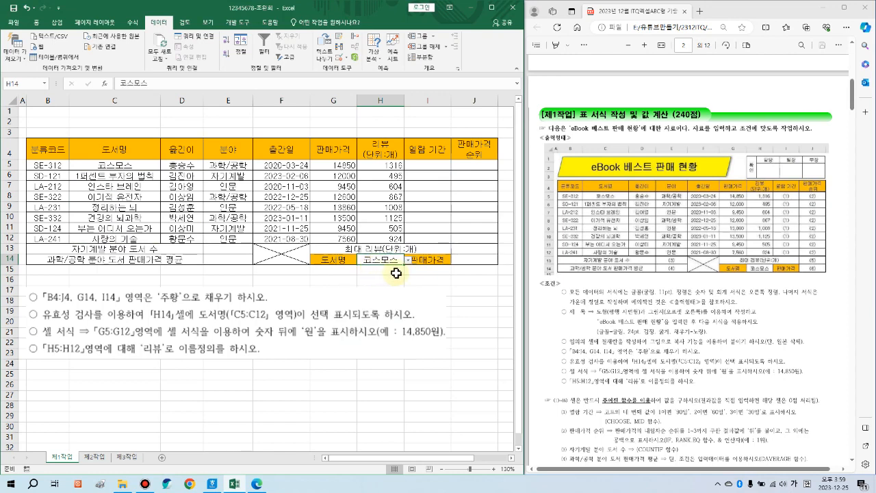
pyautogui.click(399, 280)
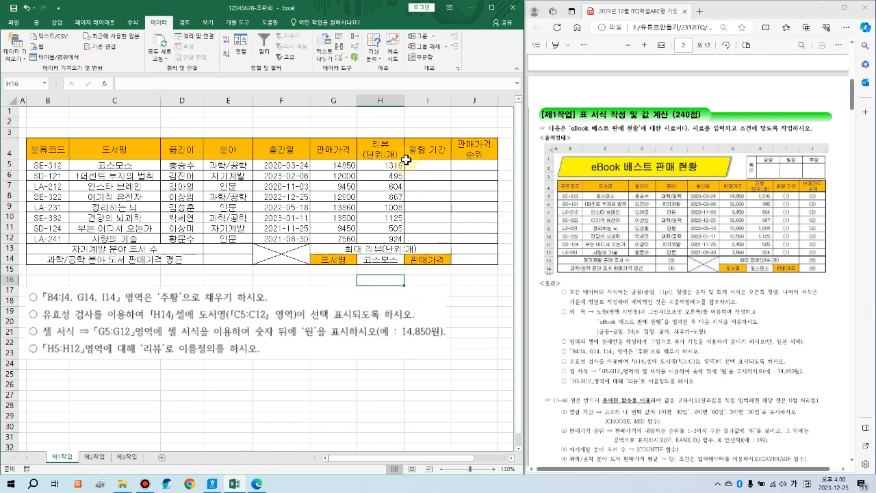
pyautogui.moveTo(404, 99); pyautogui.dragTo(407, 99)
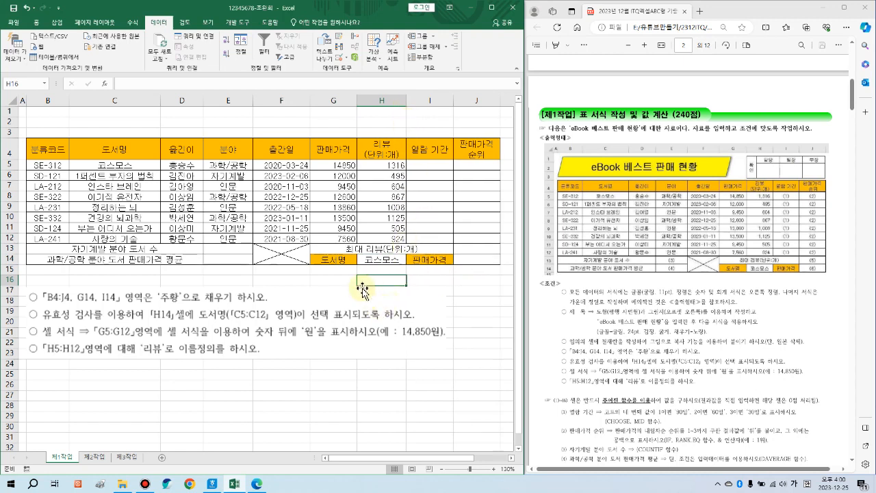
pyautogui.click(395, 263)
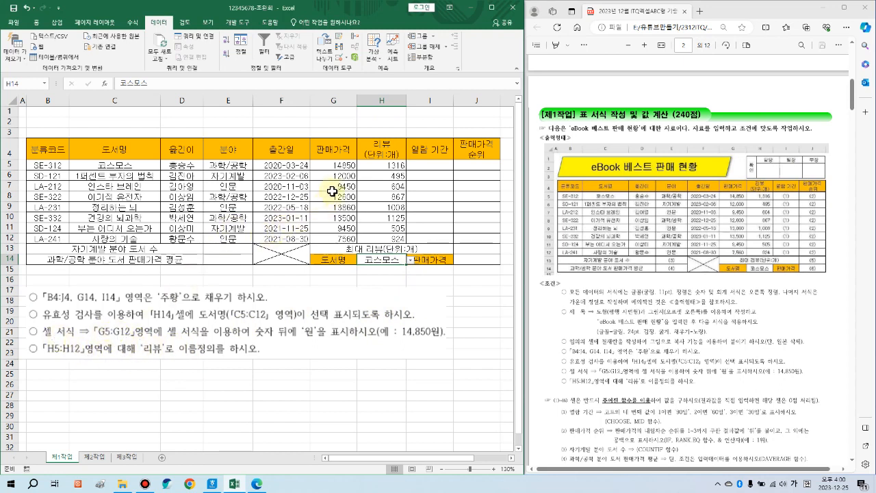
pyautogui.moveTo(338, 167); pyautogui.dragTo(334, 236)
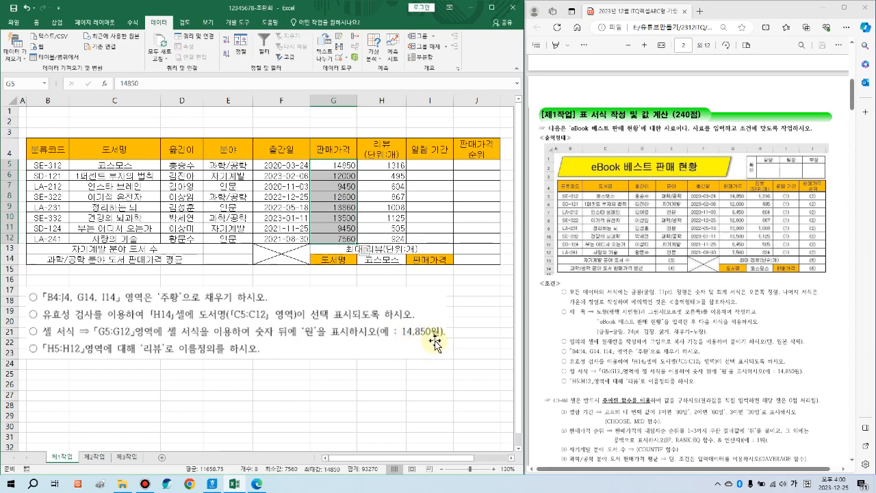
# Step: Give the sale prices in G5:G12 the custom format #,##0"원", e.g. 14,850원
pyautogui.click(37, 22)
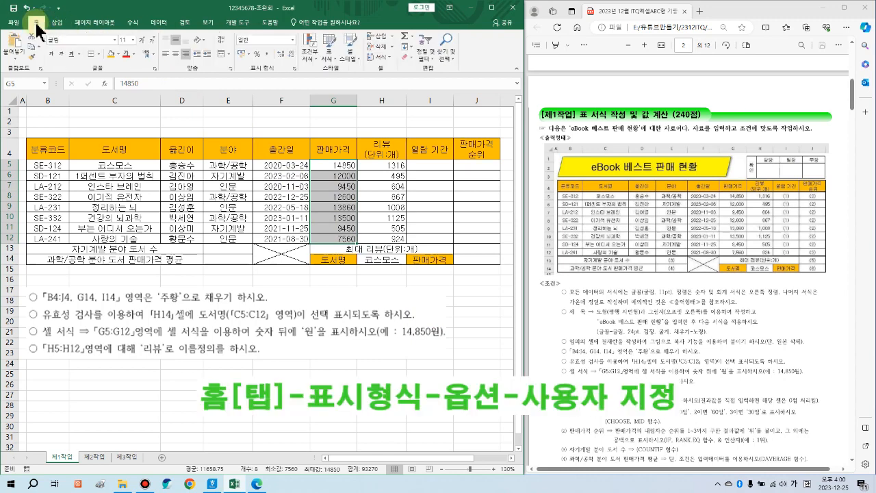
pyautogui.click(292, 65)
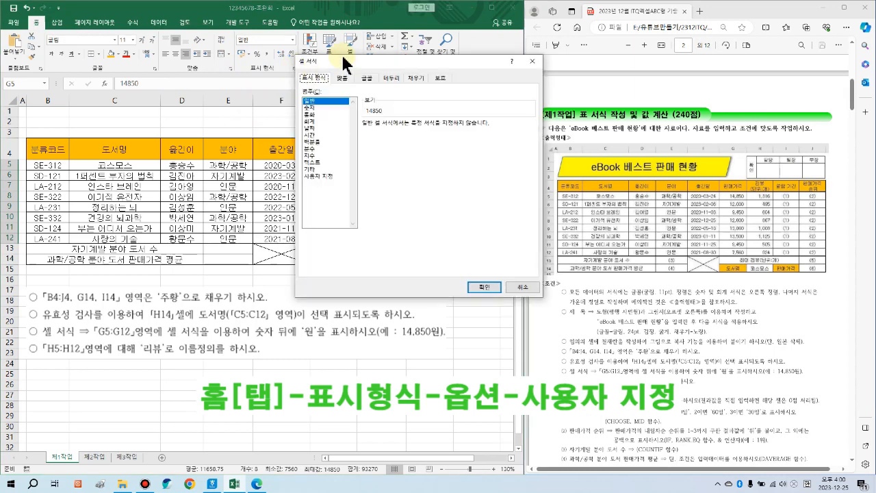
pyautogui.moveTo(343, 59); pyautogui.dragTo(372, 39)
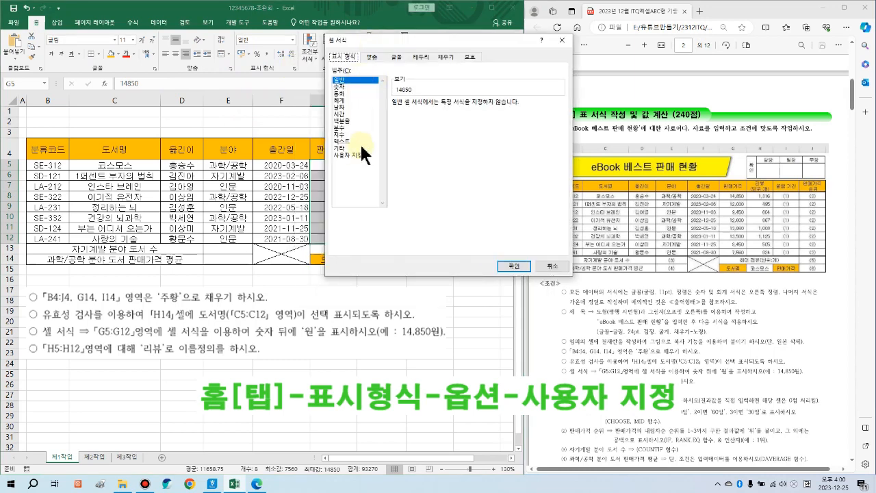
pyautogui.click(353, 156)
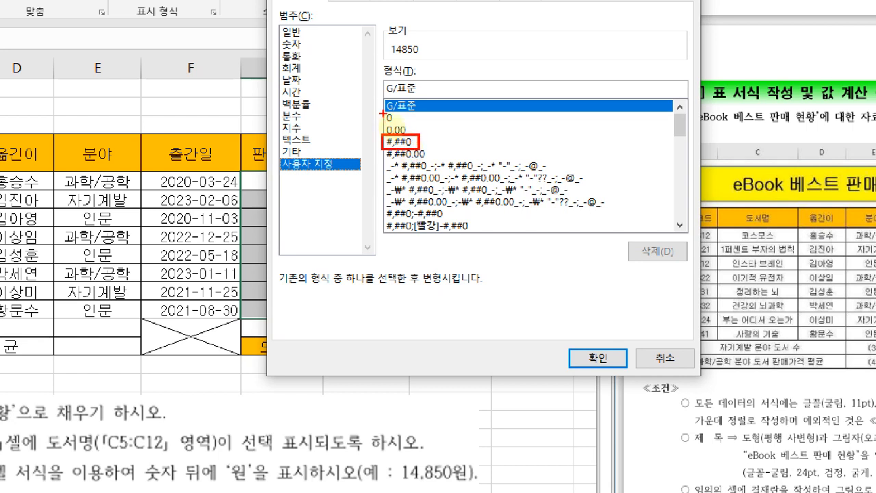
pyautogui.moveTo(378, 110); pyautogui.dragTo(402, 124)
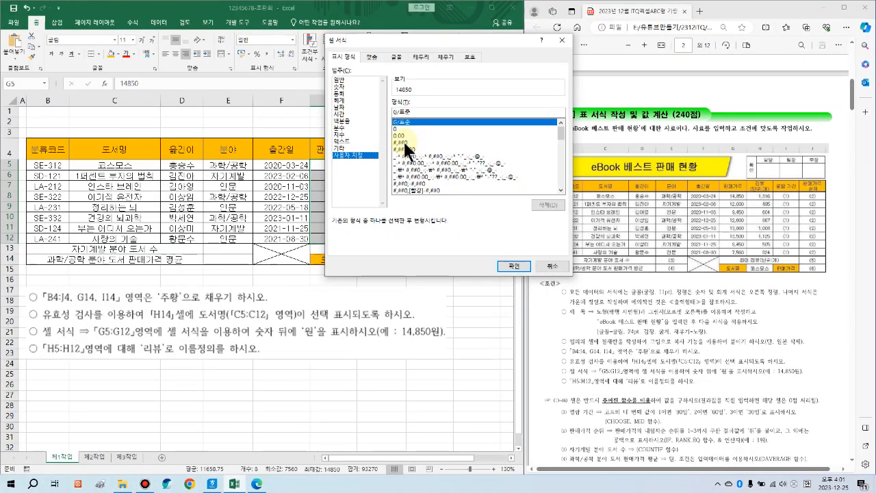
pyautogui.click(405, 143)
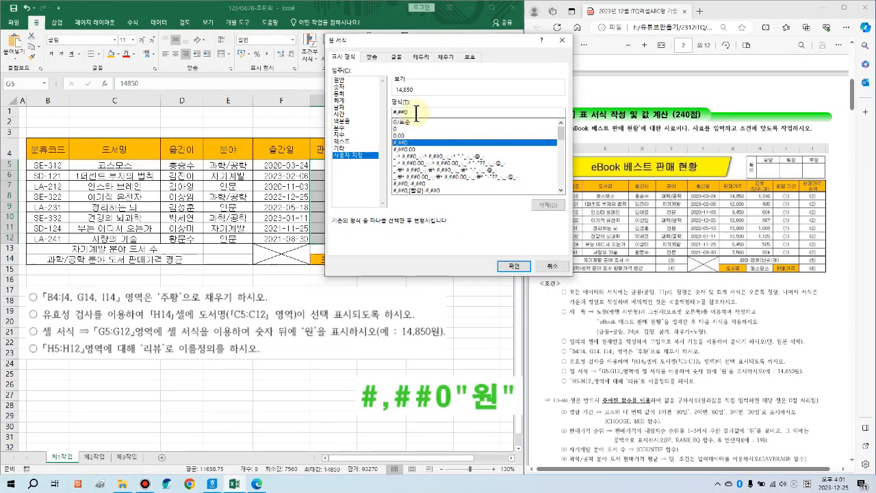
pyautogui.click(414, 113)
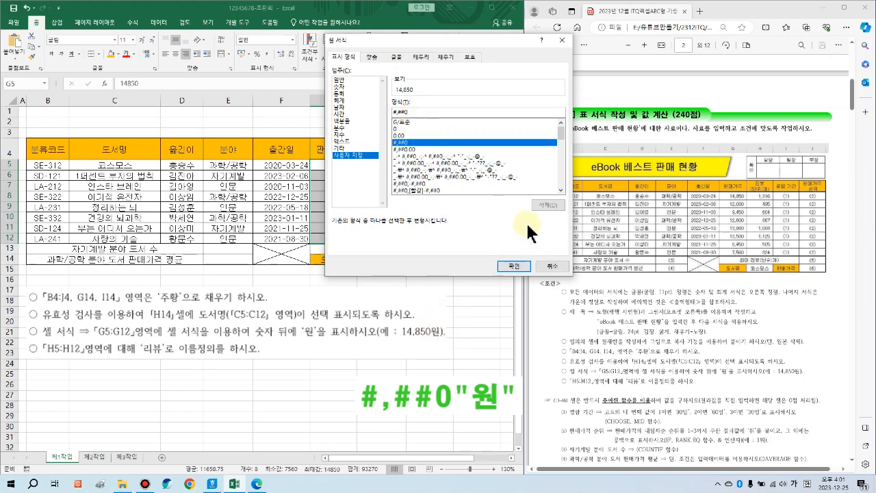
pyautogui.write('"원"')
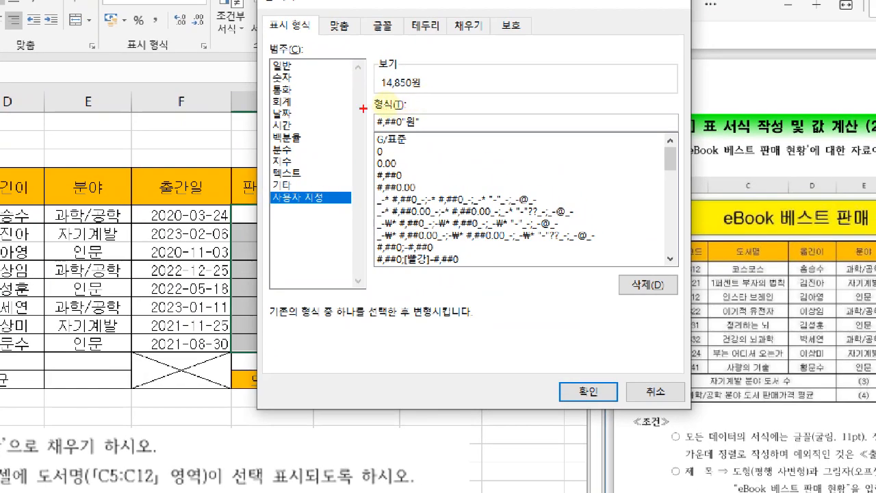
pyautogui.moveTo(367, 108); pyautogui.dragTo(434, 131)
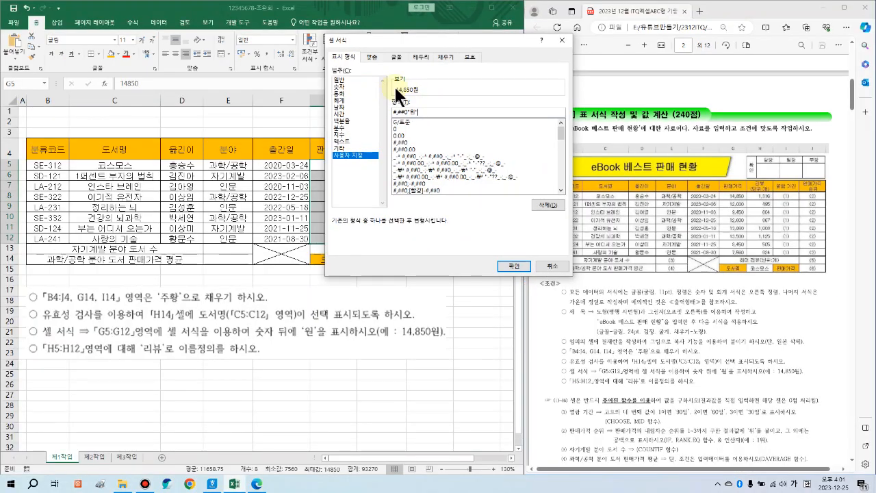
pyautogui.click(515, 267)
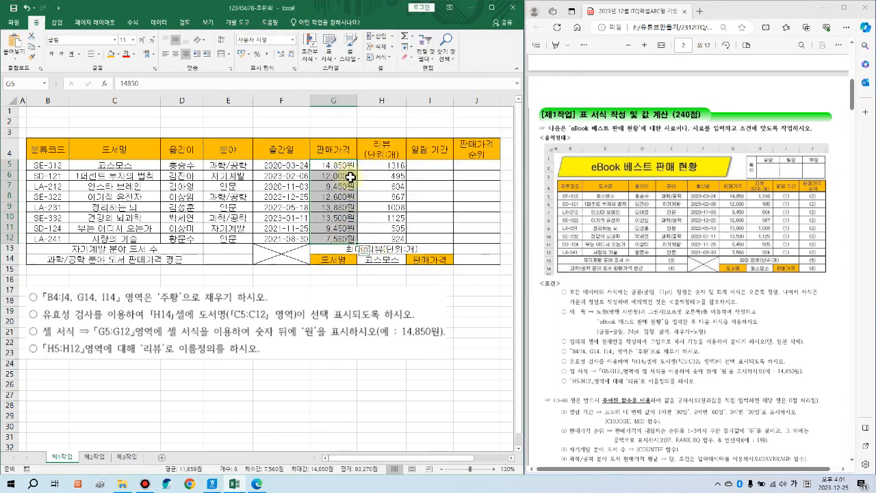
# Step: Apply Comma Style to the review counts in H5:H12, e.g. 1,316
pyautogui.moveTo(387, 166); pyautogui.dragTo(389, 235)
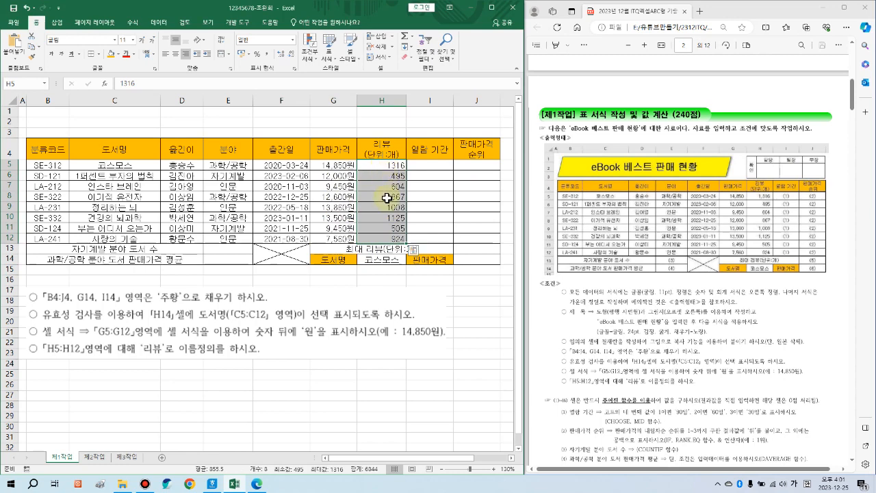
pyautogui.click(267, 55)
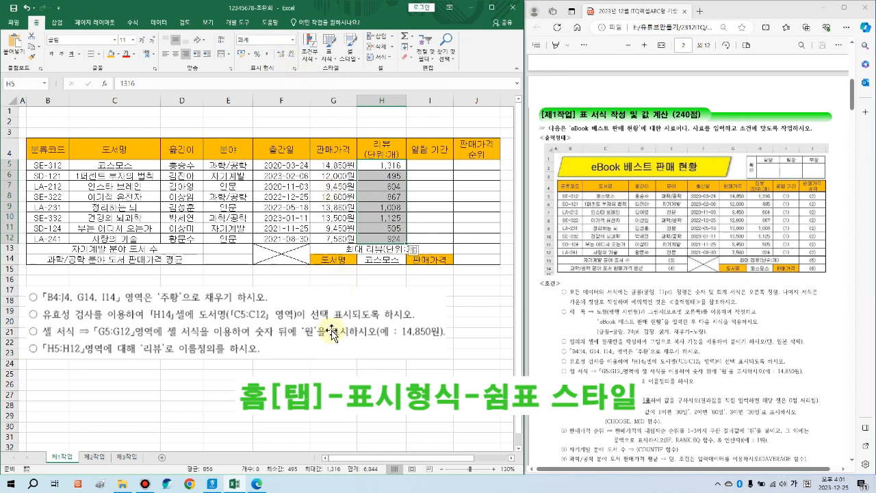
pyautogui.moveTo(339, 167); pyautogui.dragTo(385, 240)
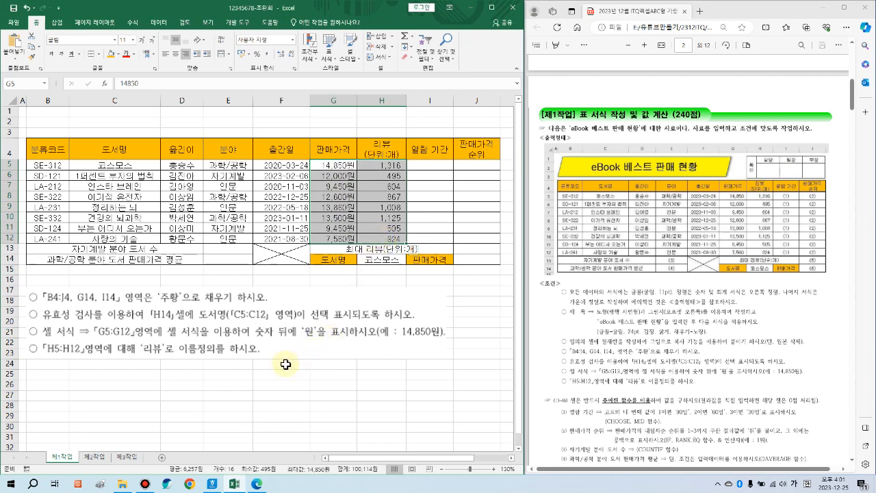
pyautogui.click(191, 378)
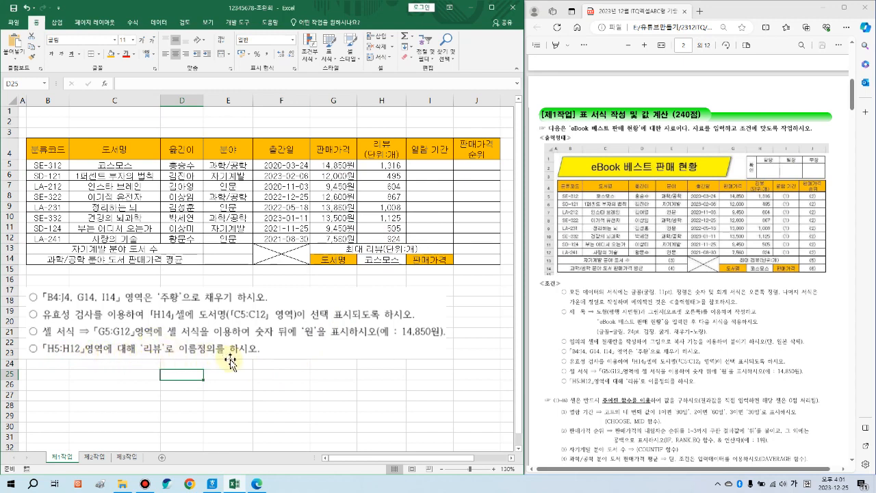
# Step: Name the review-count range H5:H12 as 리뷰 via the Name Box
pyautogui.moveTo(387, 165); pyautogui.dragTo(387, 239)
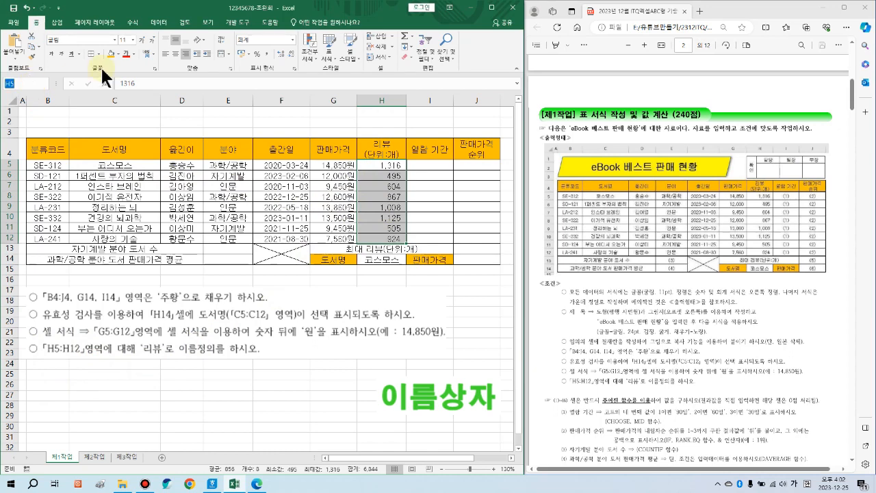
pyautogui.write('리뷰')
pyautogui.press('Return')
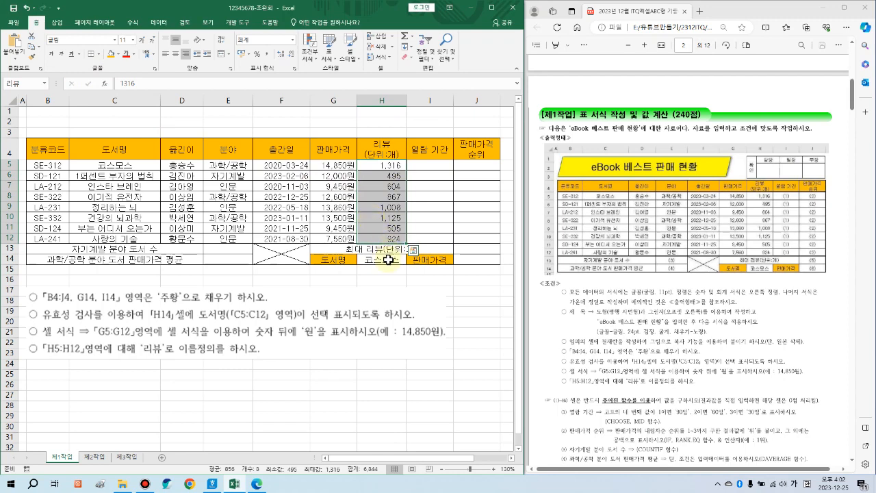
# Step: Replace the old instruction picture with the newly clipped title-shape instructions
pyautogui.click(311, 339)
pyautogui.press('Delete')
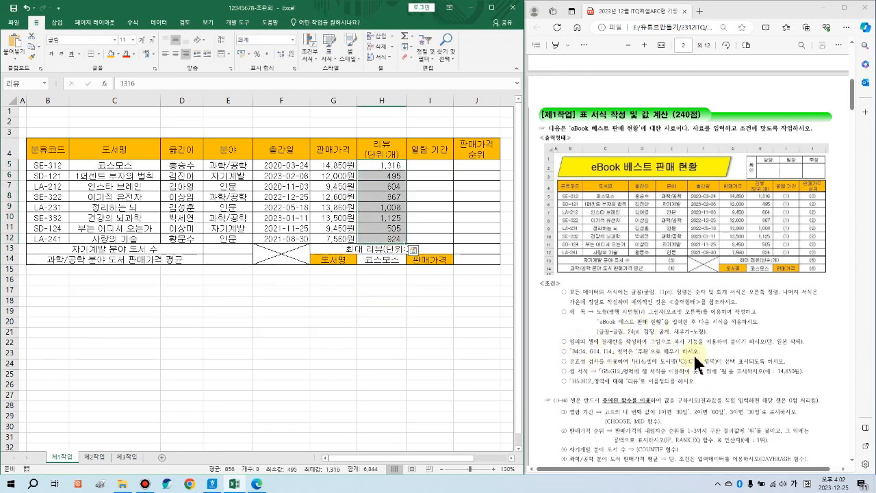
pyautogui.hotkey('ctrl', 'v')
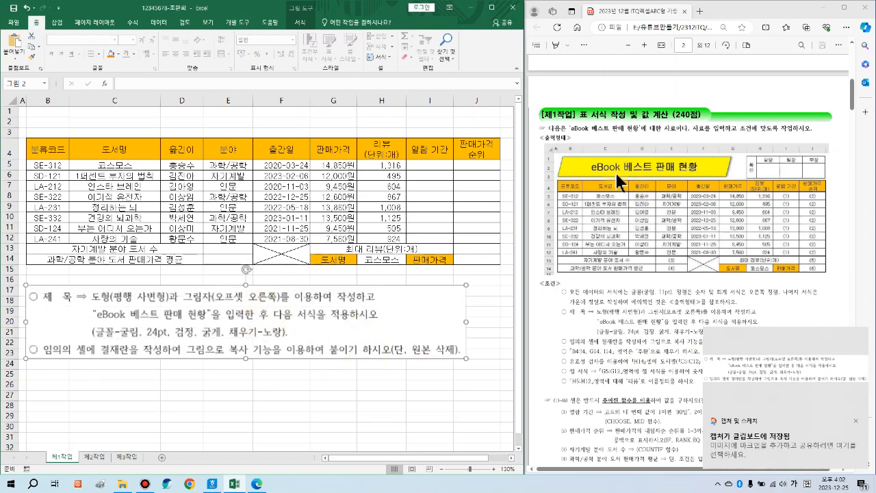
# Step: Capture a screen clip of the instruction area
pyautogui.press('super+shift+s')
pyautogui.moveTo(550, 147); pyautogui.dragTo(822, 181)
pyautogui.press('Escape')
pyautogui.moveTo(560, 158); pyautogui.dragTo(734, 180)
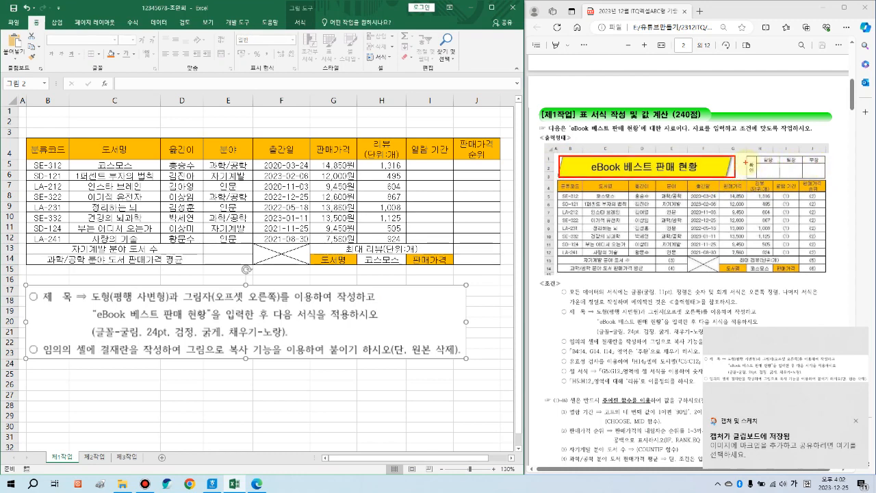
pyautogui.moveTo(746, 156); pyautogui.dragTo(827, 178)
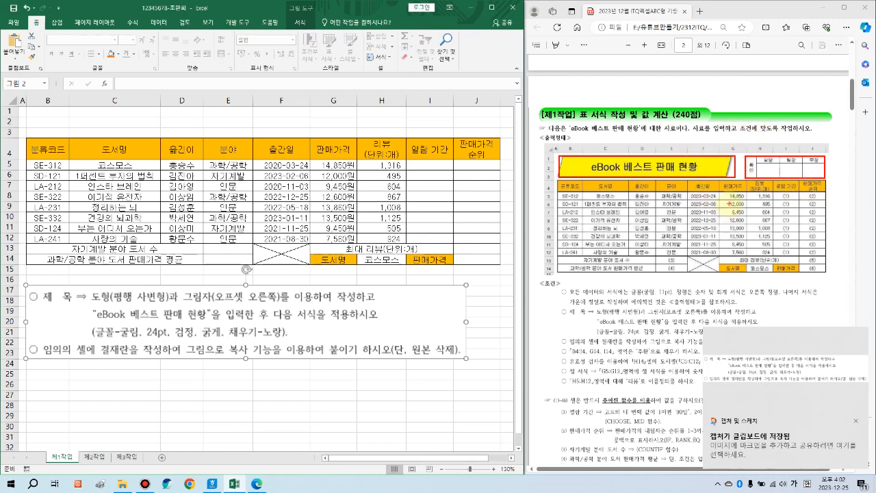
# Step: Make rows 1–3 taller for the title and select cell B1
pyautogui.moveTo(45, 114); pyautogui.dragTo(298, 141)
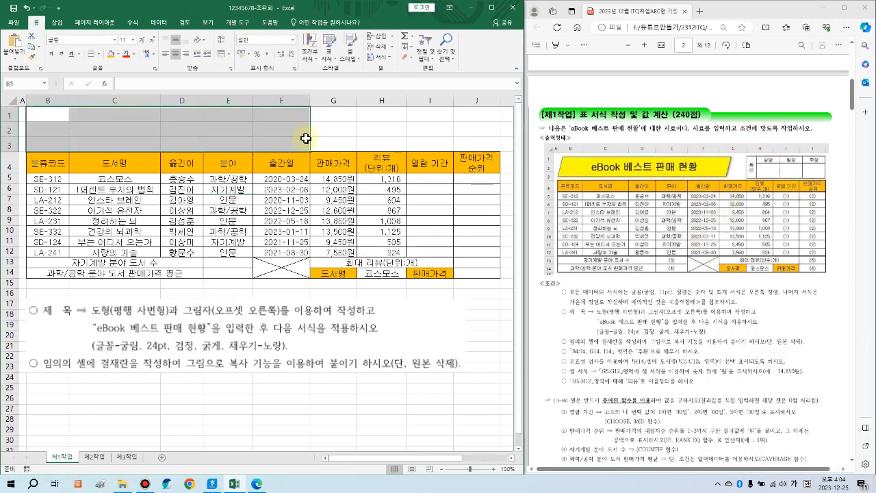
pyautogui.click(46, 115)
pyautogui.moveTo(10, 115); pyautogui.dragTo(9, 167)
pyautogui.click(108, 150)
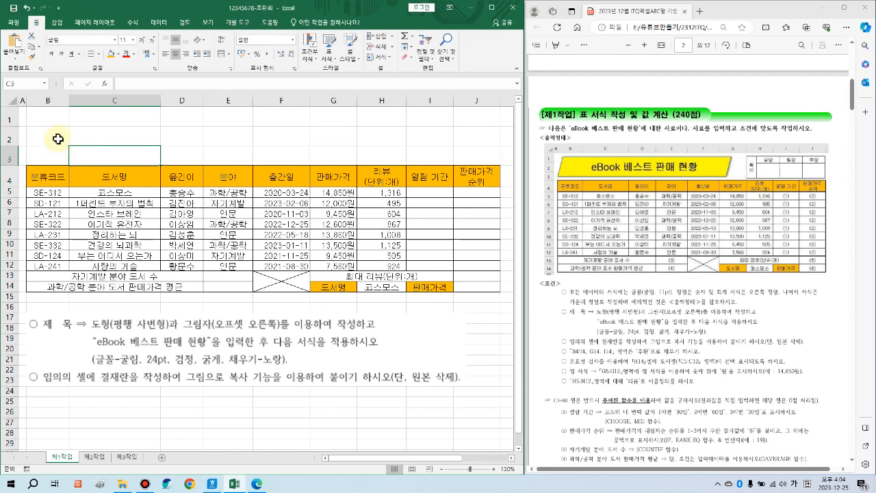
pyautogui.click(45, 118)
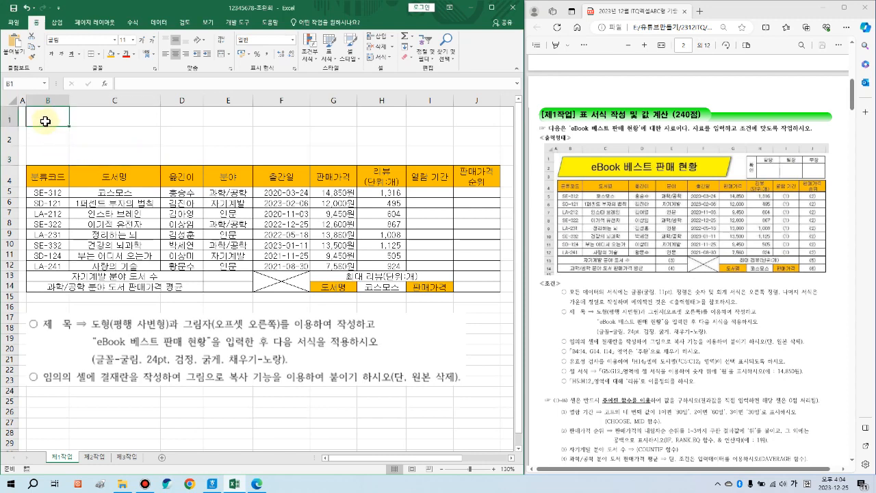
# Step: Draw a Parallelogram shape from B1 across rows 1–3 to about G3
pyautogui.click(57, 24)
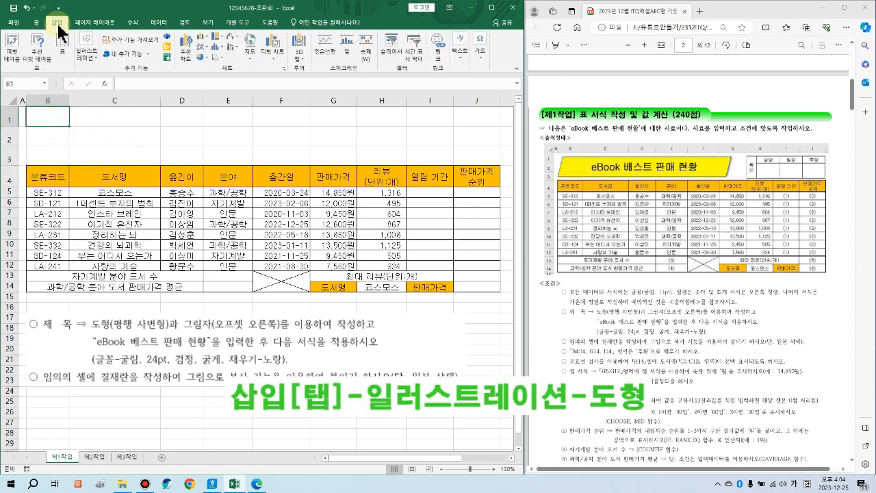
pyautogui.click(86, 46)
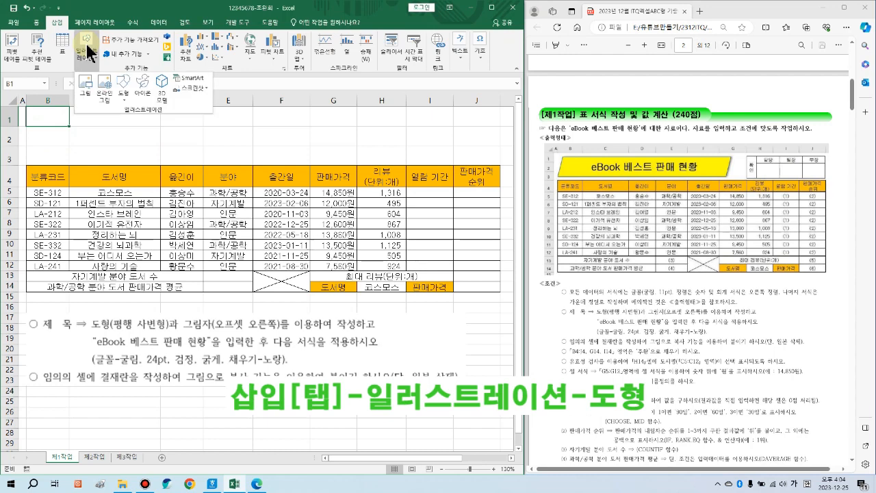
pyautogui.click(127, 85)
pyautogui.click(164, 181)
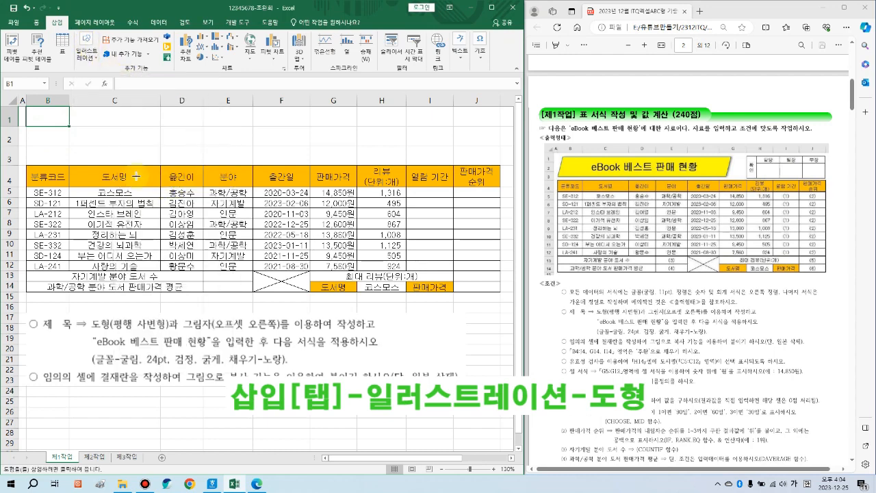
pyautogui.moveTo(30, 111)
pyautogui.mouseDown()
pyautogui.moveTo(336, 123)
pyautogui.moveTo(333, 160)
pyautogui.mouseUp()
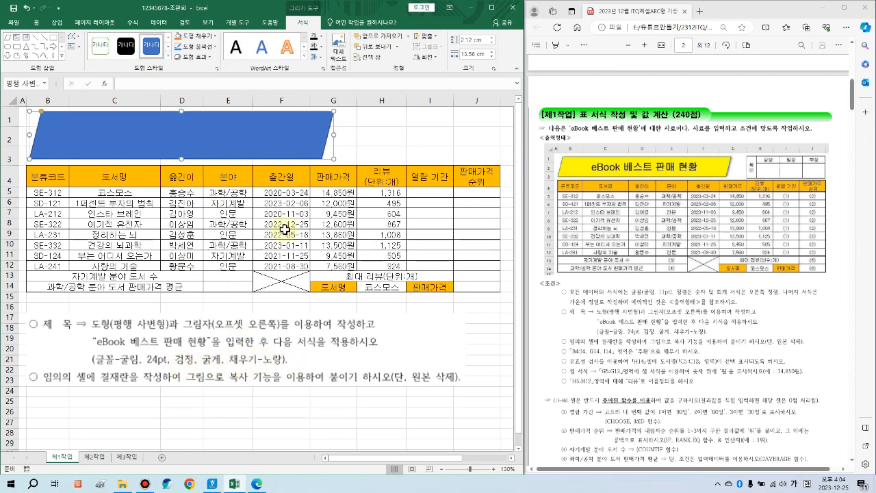
# Step: Fill the parallelogram yellow and give it an Offset Right outer shadow
pyautogui.click(215, 36)
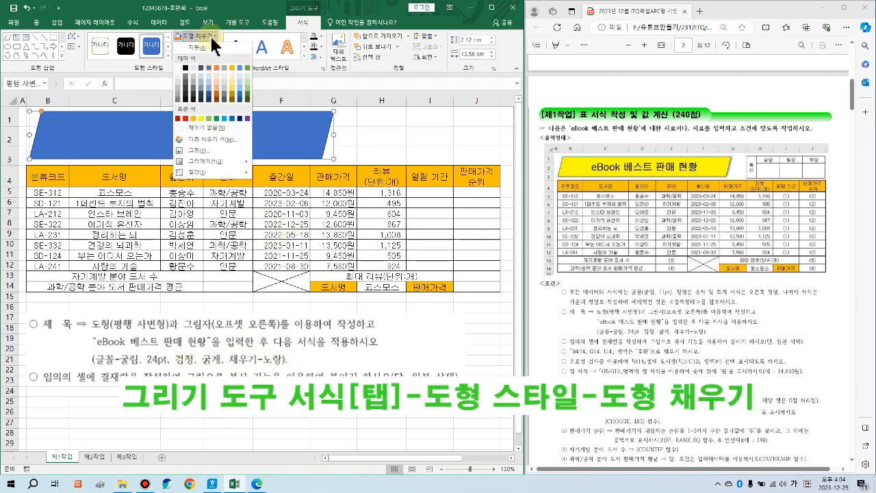
pyautogui.click(201, 117)
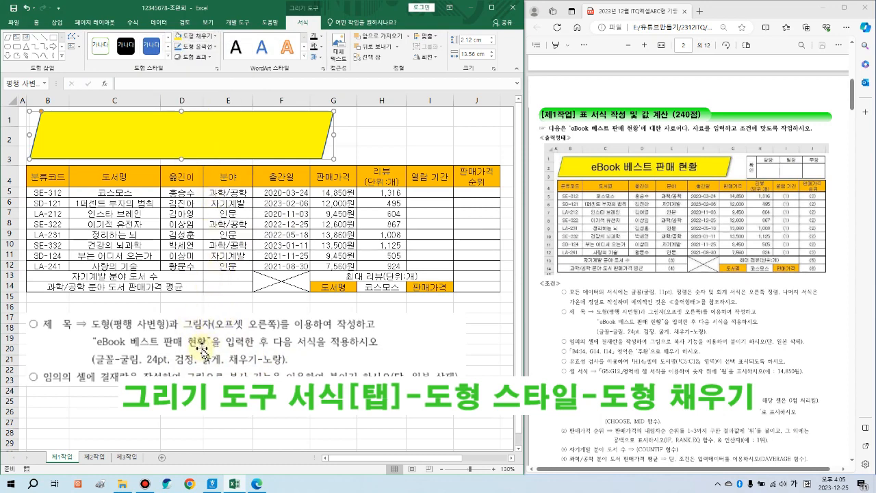
pyautogui.click(195, 56)
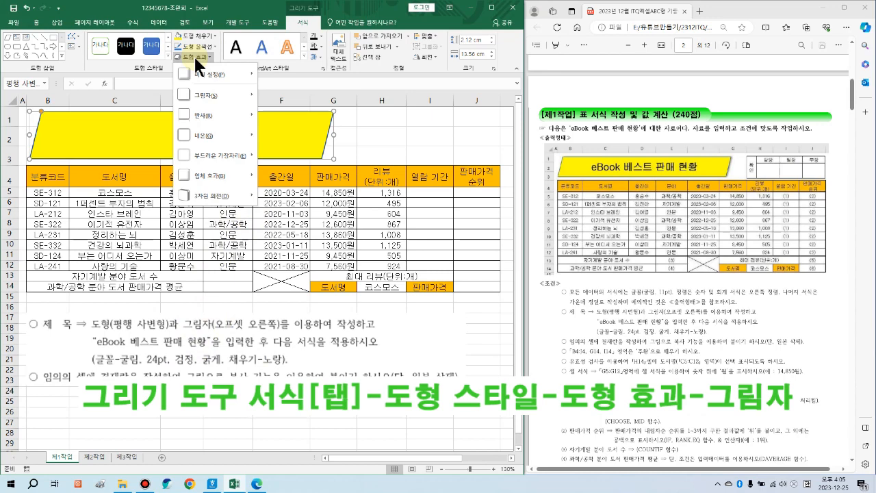
pyautogui.moveTo(210, 94)
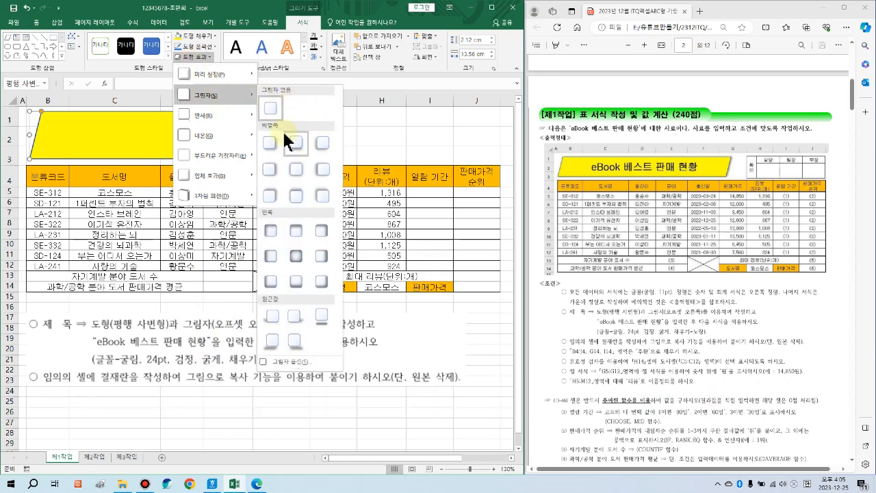
pyautogui.click(271, 168)
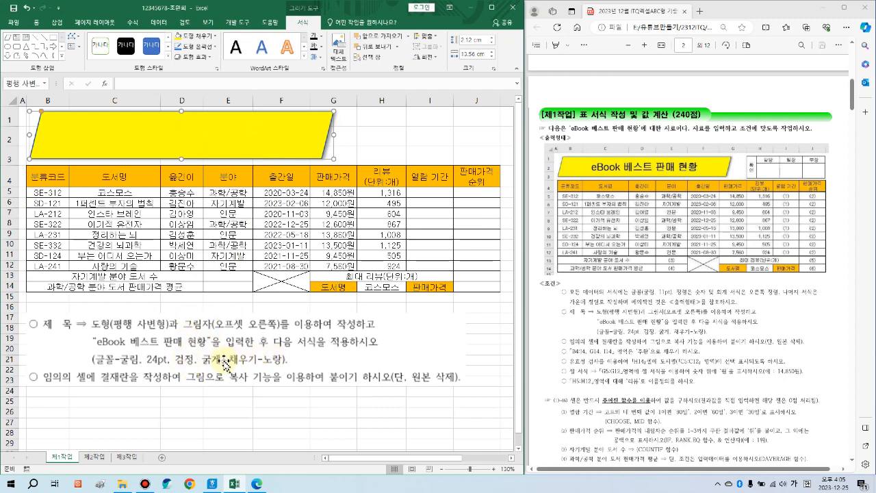
# Step: Set the shape's text to 굴림, size 24, Automatic (black) colour, bold
pyautogui.click(38, 22)
pyautogui.click(92, 37)
pyautogui.press('BackSpace')
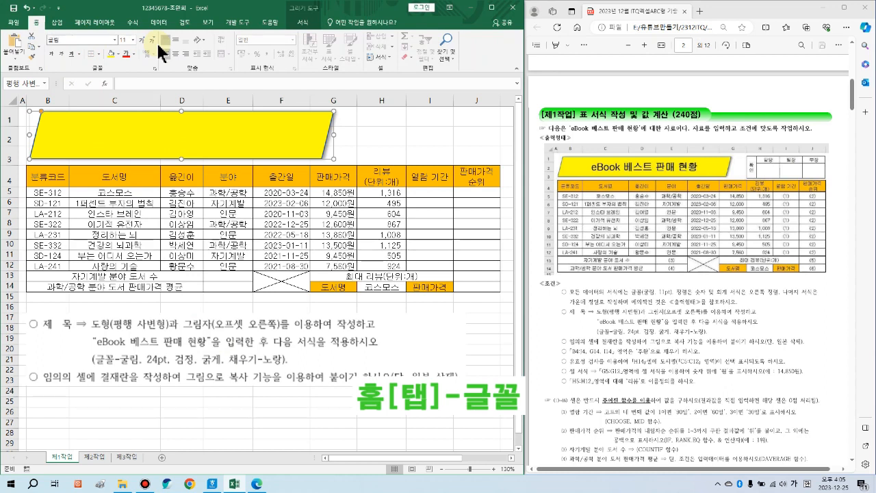
pyautogui.press('Tab')
pyautogui.write('2')
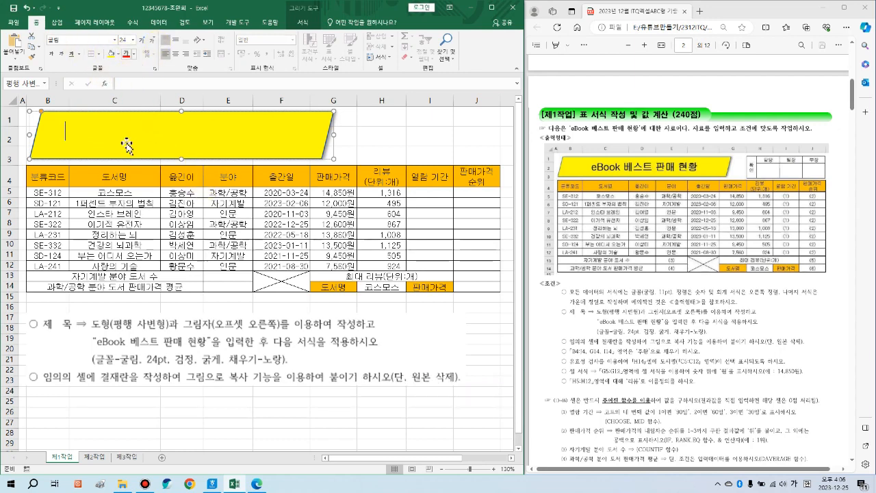
pyautogui.click(134, 54)
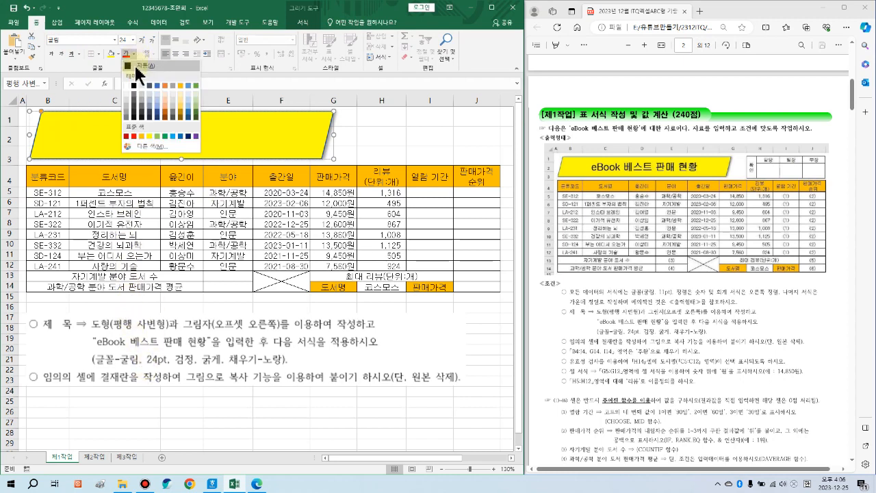
pyautogui.click(141, 67)
pyautogui.click(51, 53)
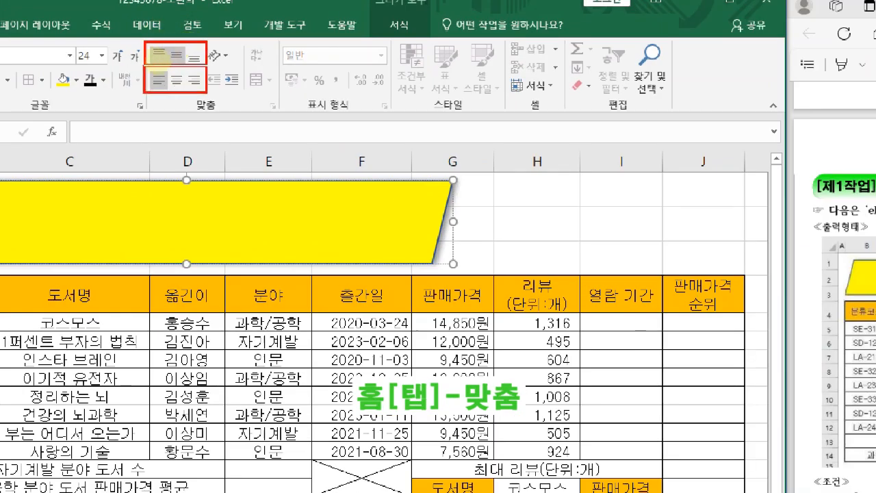
pyautogui.moveTo(172, 48)
pyautogui.mouseDown()
pyautogui.moveTo(180, 49)
pyautogui.moveTo(176, 78)
pyautogui.moveTo(184, 66)
pyautogui.mouseUp()
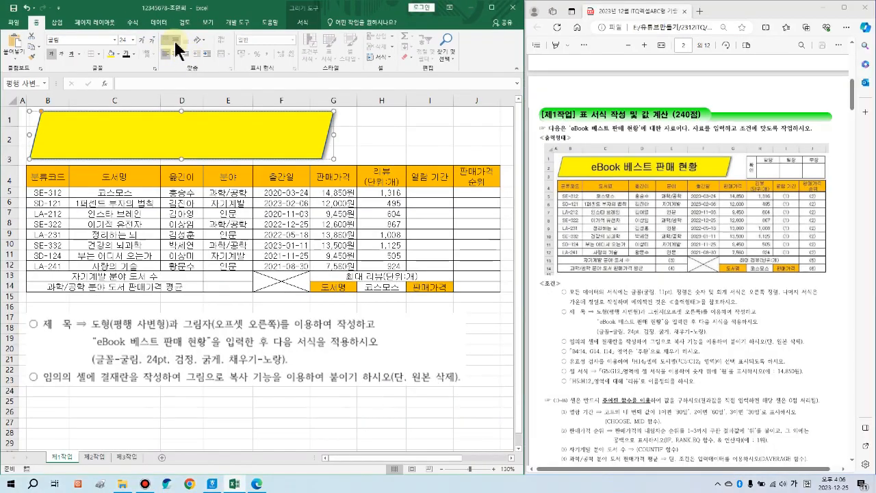
# Step: Centre the shape text and enter the title "eBook 베스트 판매 현황" on one line
pyautogui.click(177, 55)
pyautogui.click(176, 52)
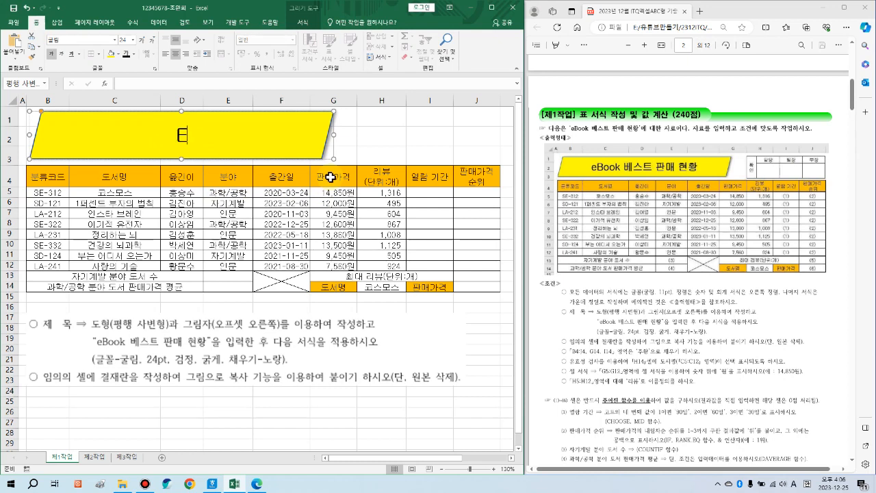
pyautogui.write('Book')
pyautogui.write(' 베스')
pyautogui.write('트 판매 현호')
pyautogui.write('ㅏㅇ')
pyautogui.press('Return')
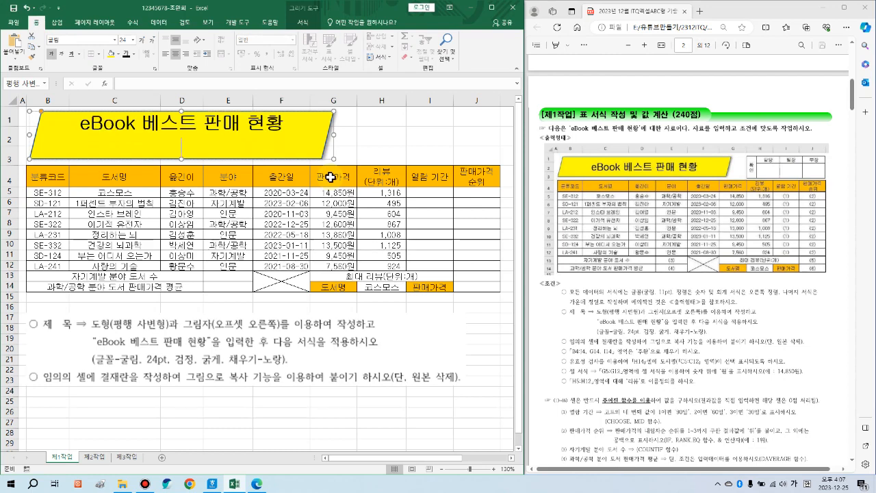
pyautogui.press('BackSpace')
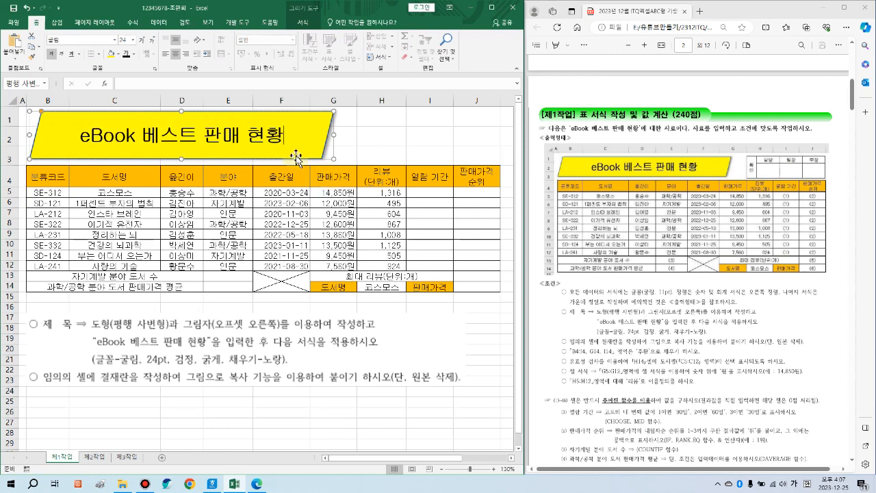
pyautogui.click(358, 157)
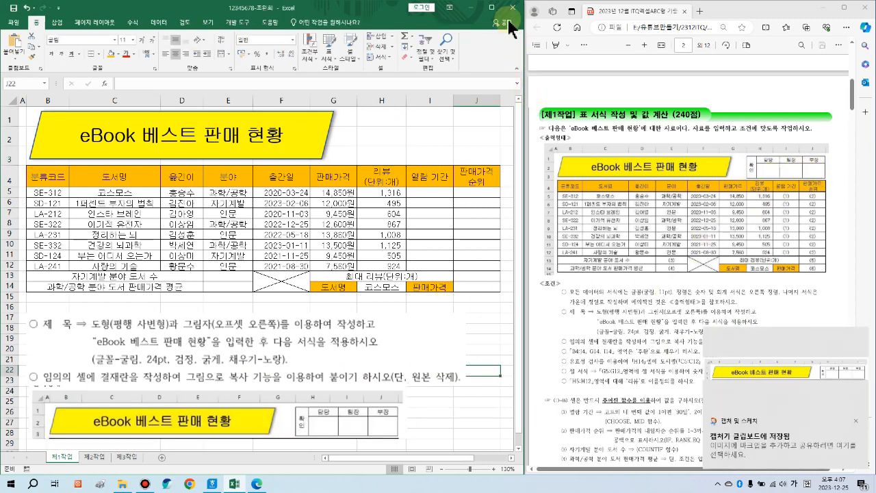
# Step: Maximize the Excel window to fill the screen
pyautogui.click(492, 7)
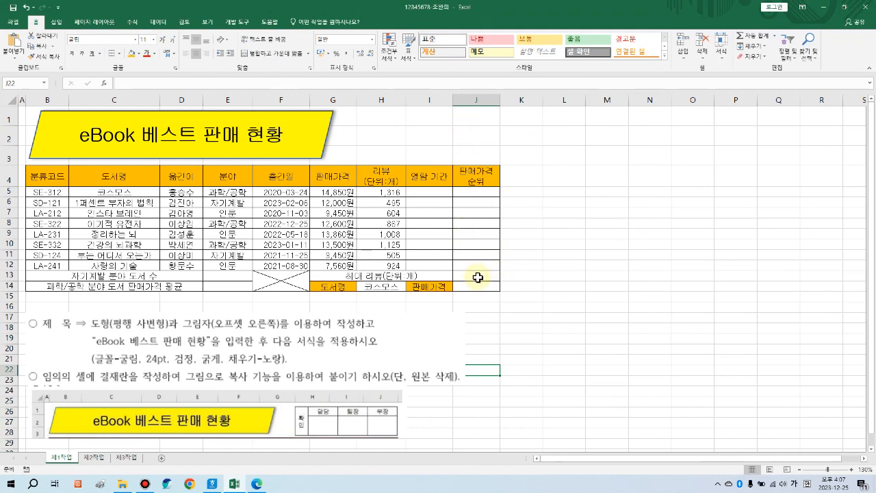
pyautogui.moveTo(479, 286); pyautogui.dragTo(2, 96)
pyautogui.click(577, 306)
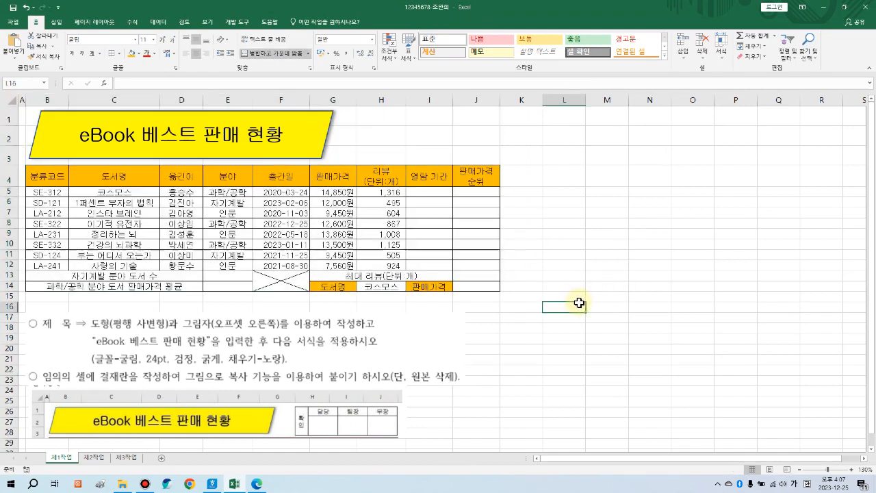
pyautogui.moveTo(526, 299); pyautogui.dragTo(524, 308)
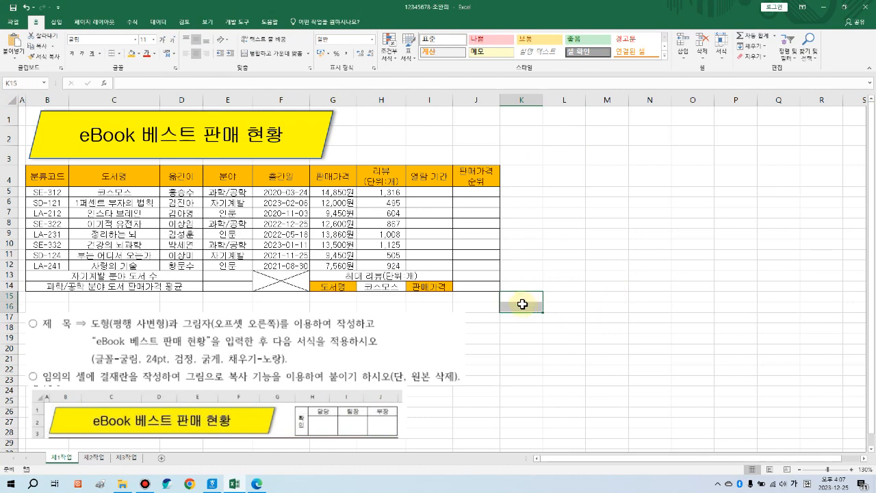
pyautogui.moveTo(479, 287); pyautogui.dragTo(3, 58)
# Step: Narrow column K to about 4.13 and raise row 15's height to 31.50
pyautogui.moveTo(518, 301); pyautogui.dragTo(519, 306)
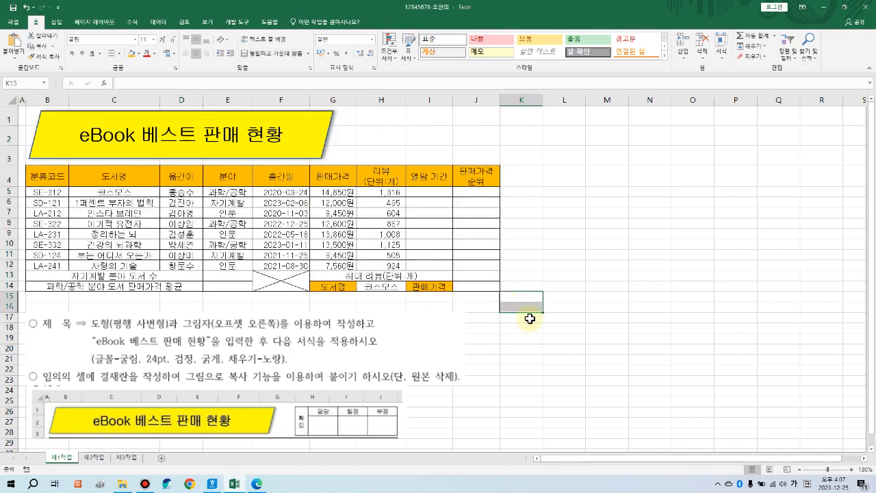
pyautogui.click(558, 328)
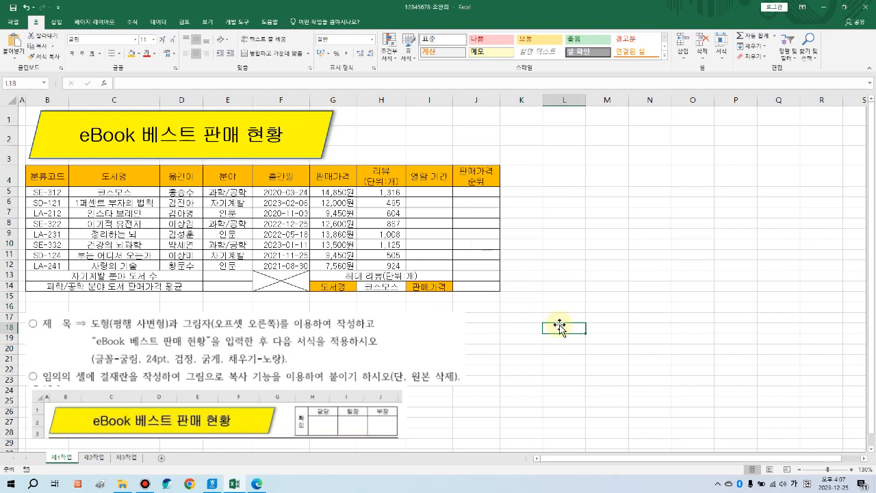
pyautogui.click(526, 299)
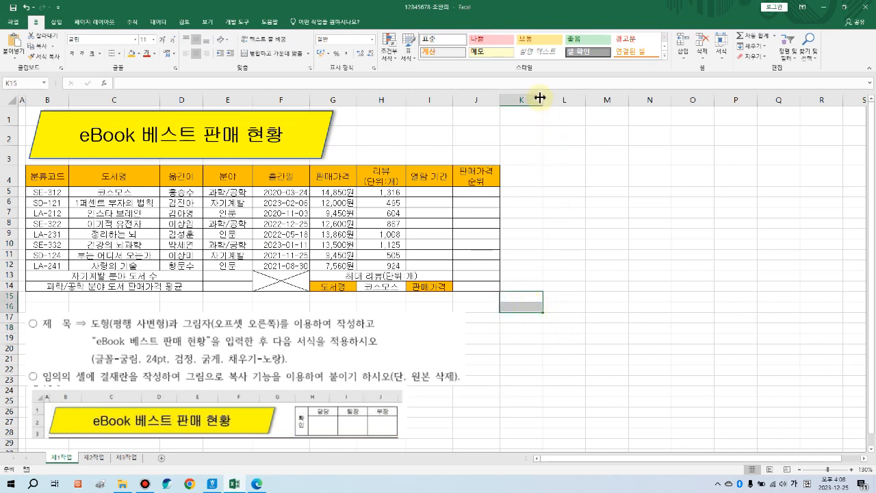
pyautogui.moveTo(543, 99); pyautogui.dragTo(522, 99)
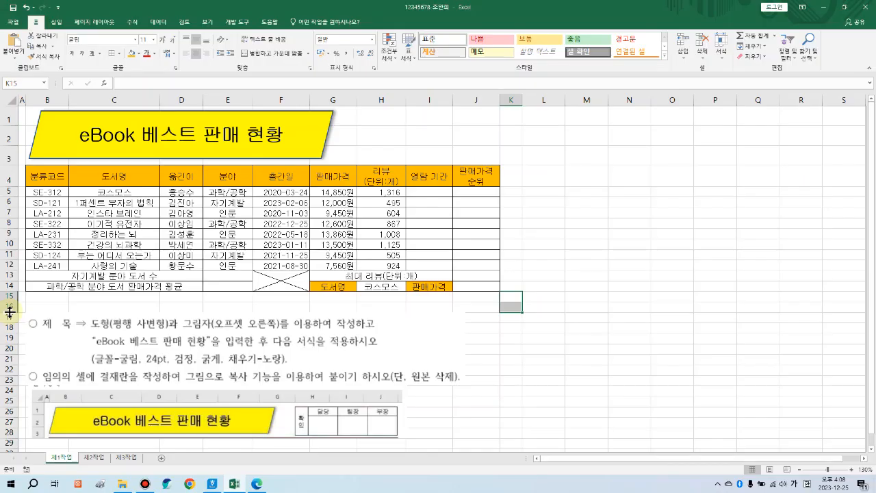
pyautogui.moveTo(10, 312); pyautogui.dragTo(15, 331)
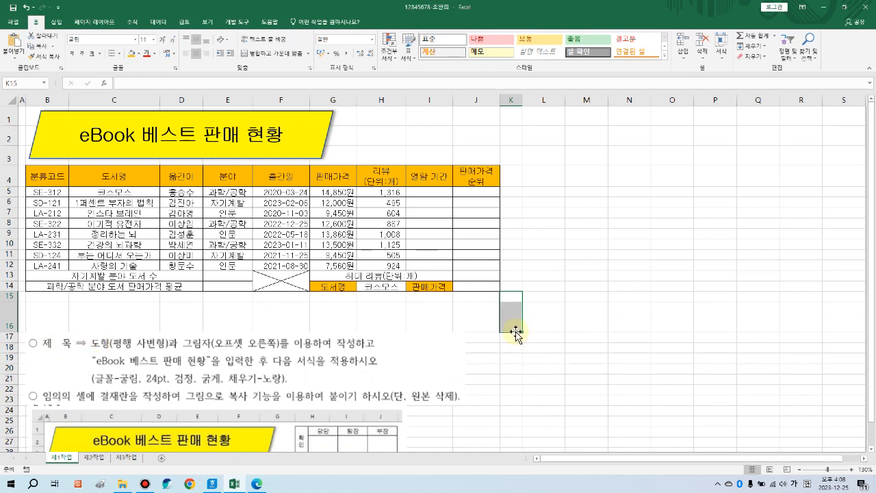
# Step: Merge K15:K16, set its text orientation to vertical, and enter 확인
pyautogui.click(271, 61)
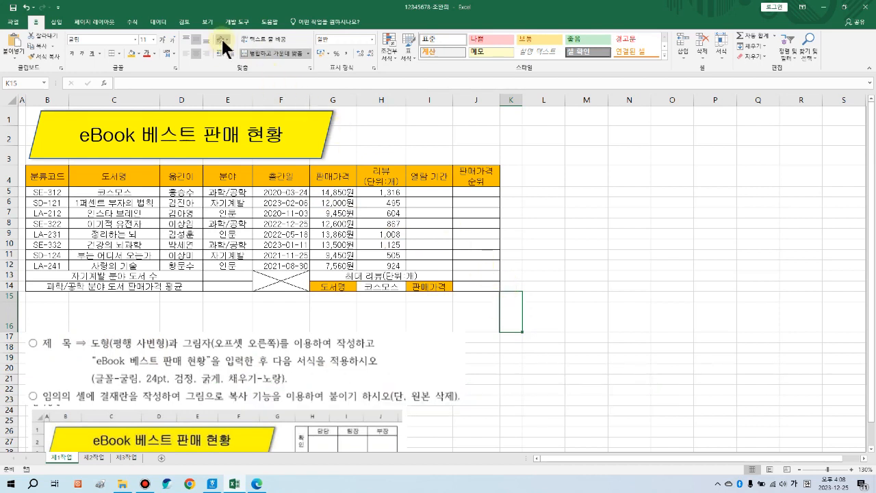
pyautogui.click(223, 41)
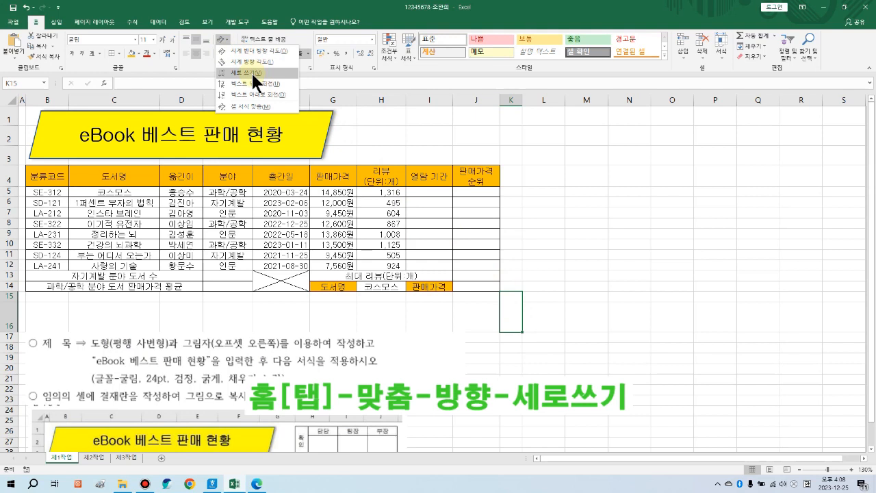
pyautogui.click(251, 70)
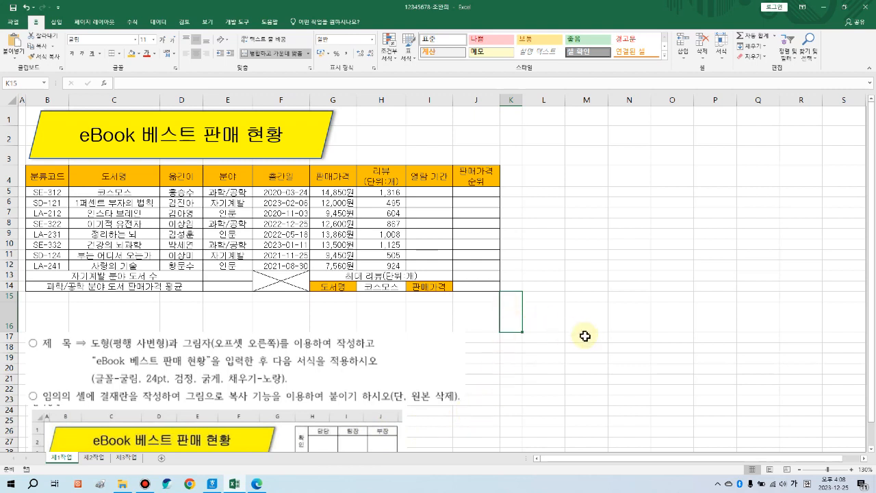
pyautogui.write('확ㅇ')
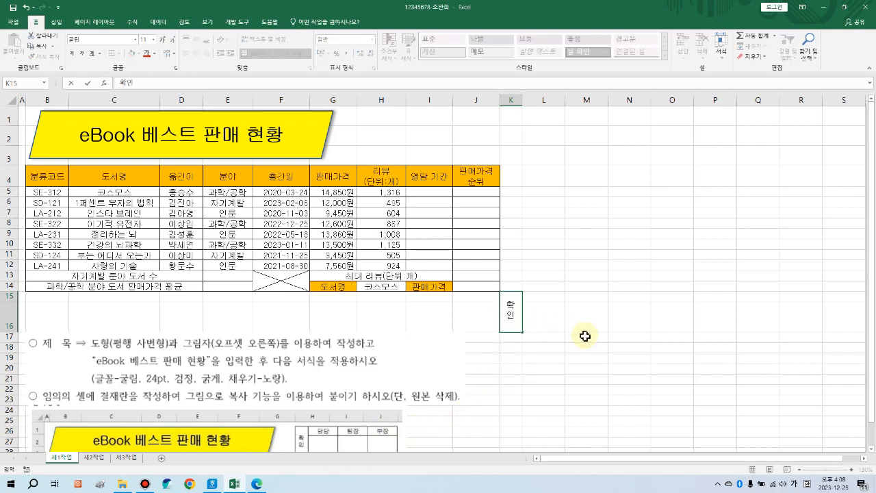
pyautogui.press('Tab')
# Step: Enter 담당, 팀장 and 부장 in L15:N15 and select the K15:N16 approval box
pyautogui.write('됨당')
pyautogui.press('Tab')
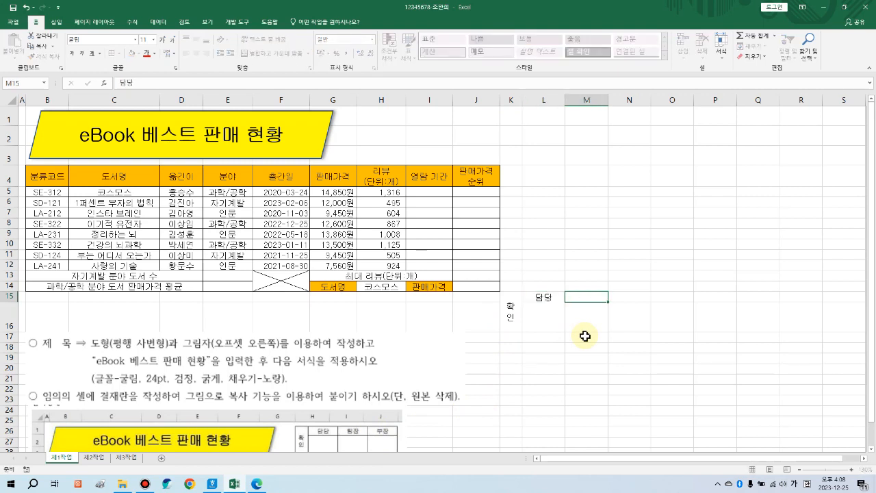
pyautogui.write('팀장')
pyautogui.press('Tab')
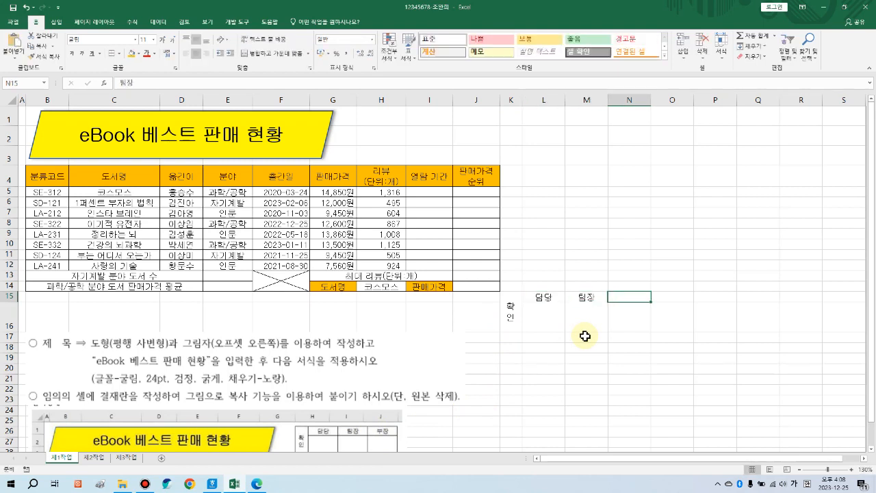
pyautogui.write('부장')
pyautogui.press('Return')
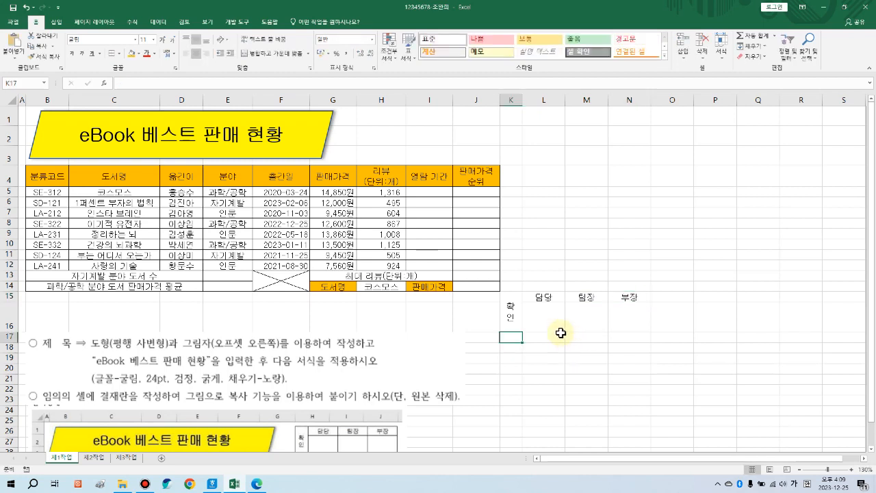
pyautogui.click(560, 366)
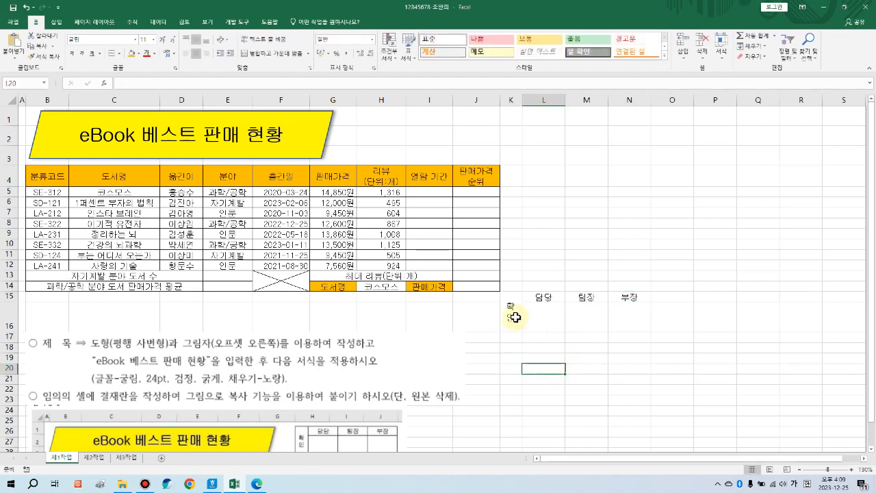
pyautogui.moveTo(510, 314); pyautogui.dragTo(620, 314)
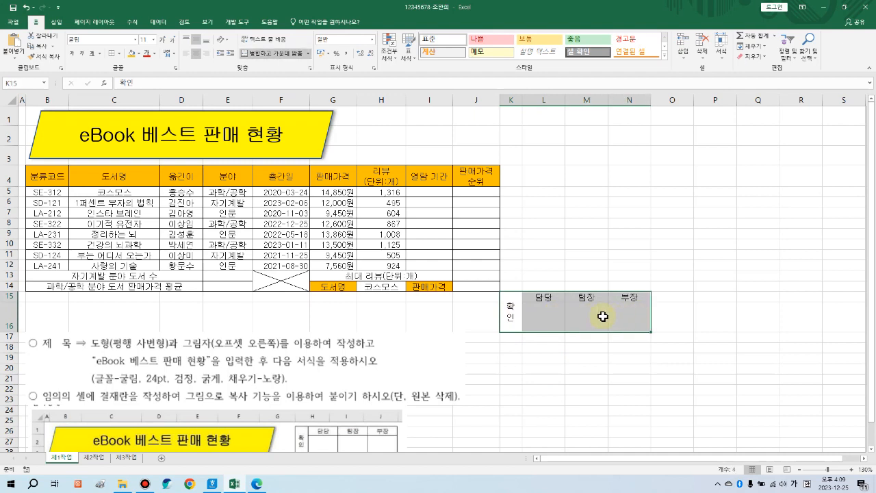
# Step: Apply All Borders to K15:N16 and copy the range as a picture
pyautogui.click(119, 54)
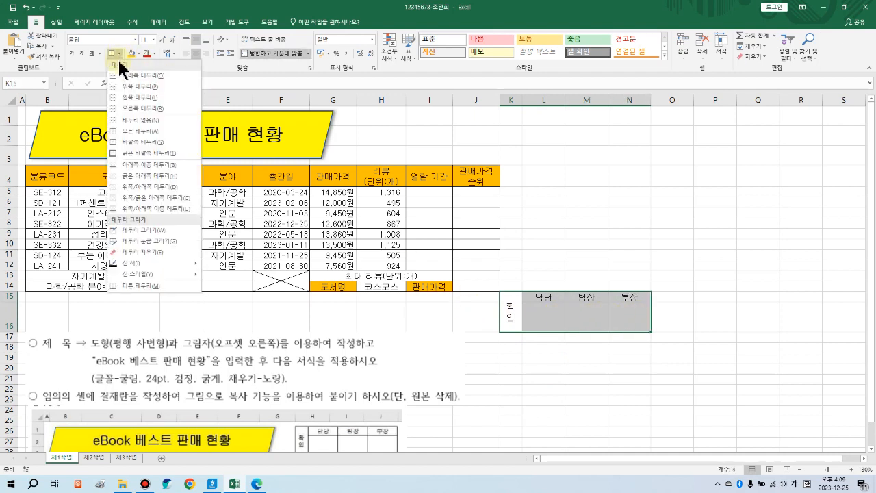
pyautogui.click(129, 130)
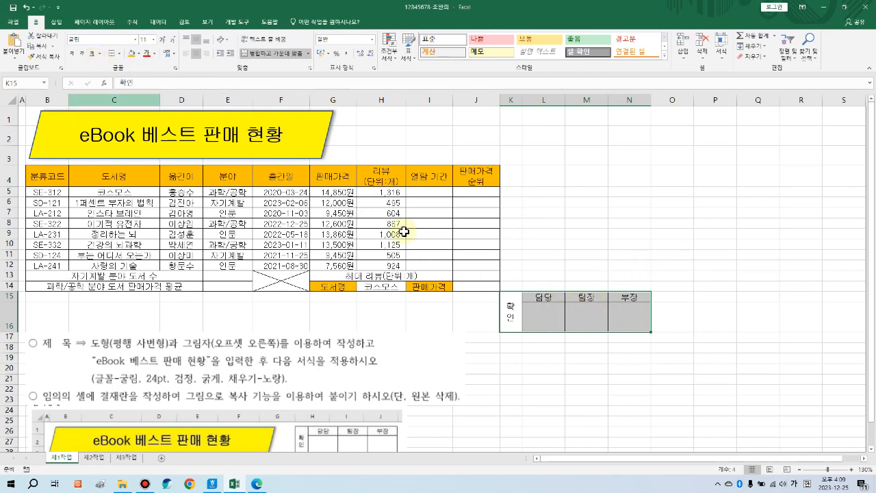
pyautogui.click(53, 46)
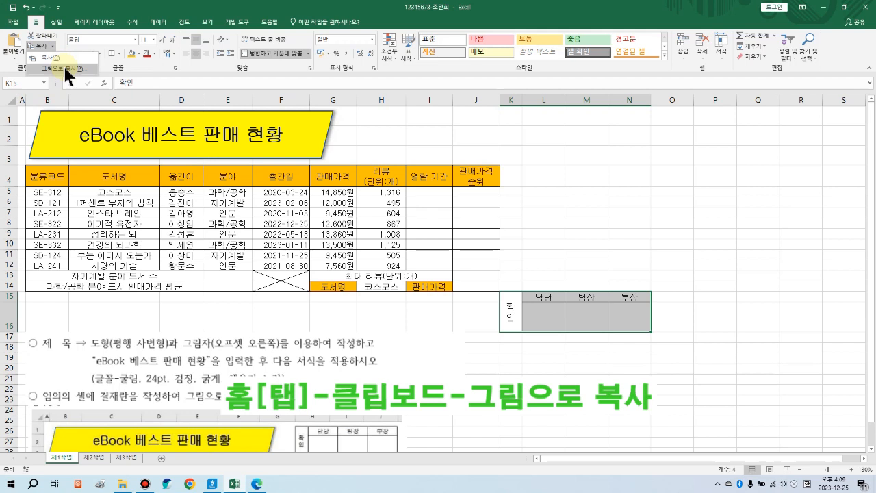
pyautogui.click(66, 69)
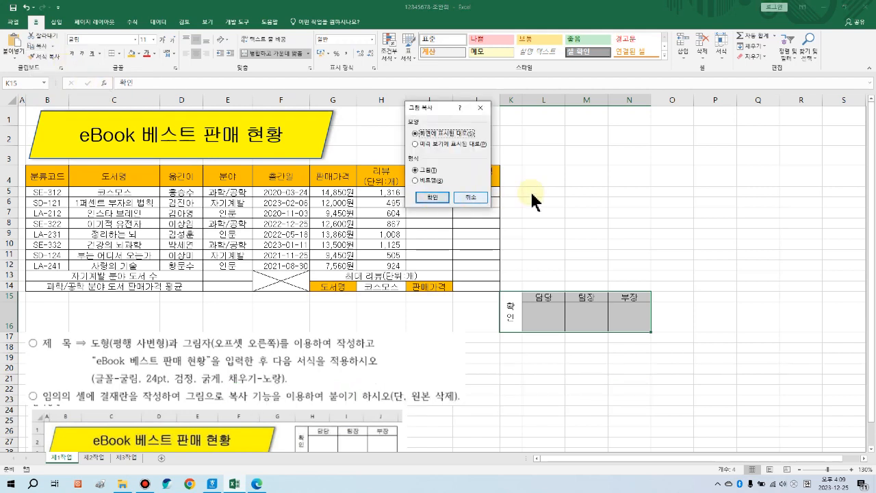
pyautogui.click(440, 198)
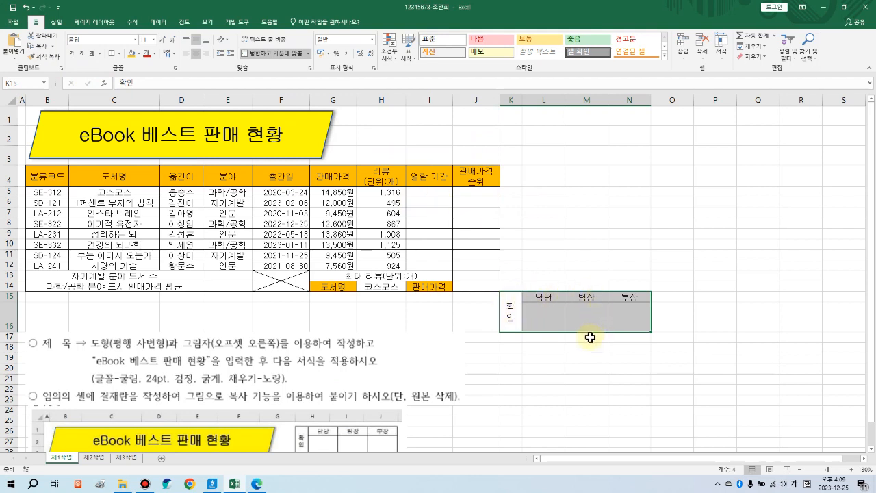
# Step: Paste the approval-box picture at H1 and position it above columns H to J
pyautogui.click(374, 118)
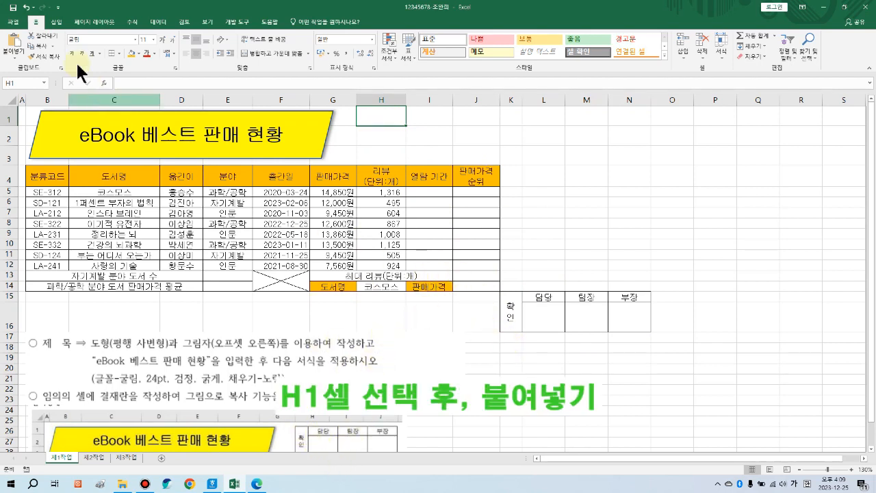
pyautogui.click(16, 42)
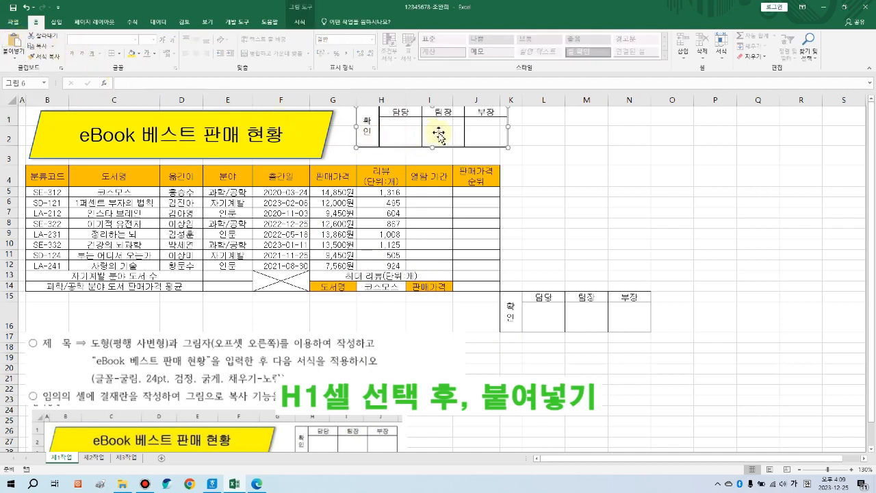
pyautogui.moveTo(476, 135); pyautogui.dragTo(464, 137)
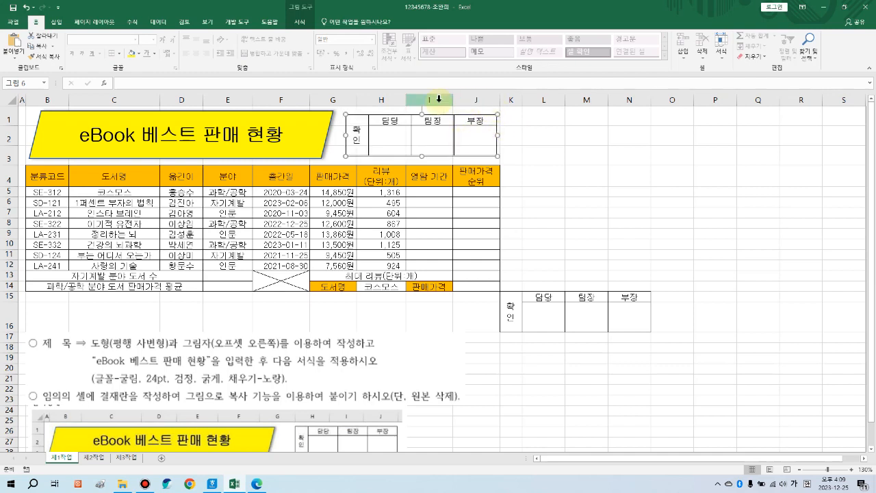
pyautogui.moveTo(406, 98); pyautogui.dragTo(409, 98)
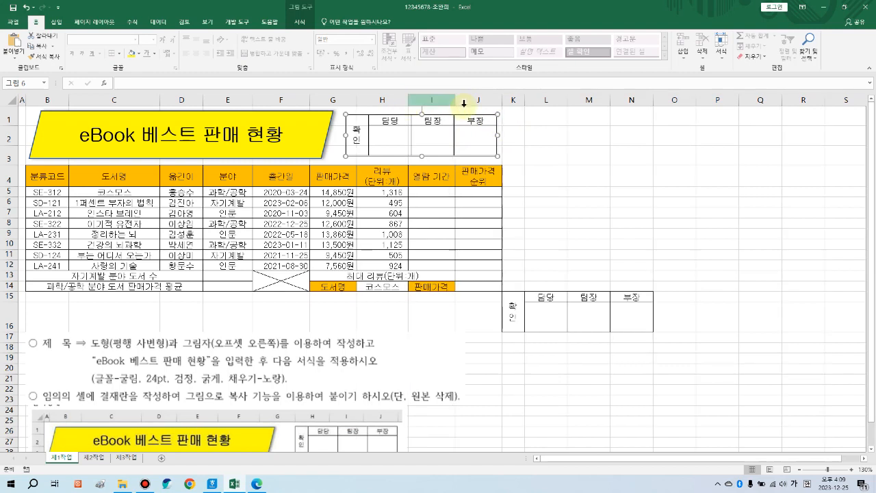
pyautogui.moveTo(458, 123); pyautogui.dragTo(466, 127)
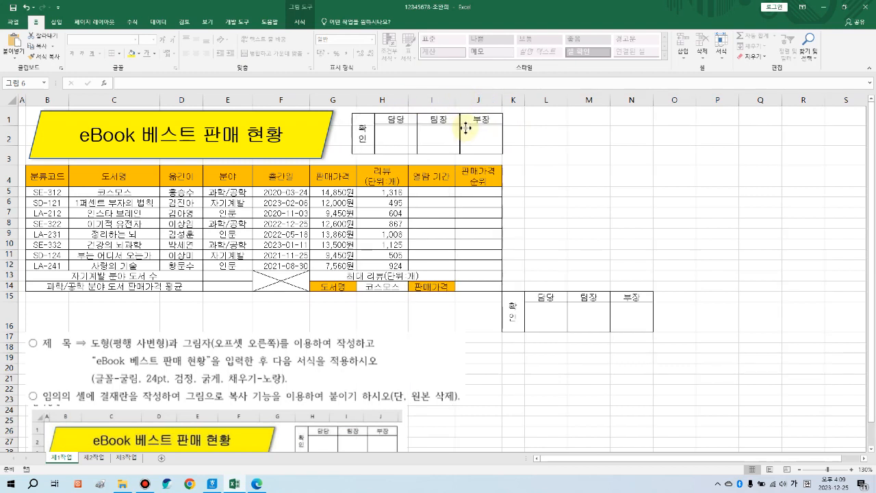
pyautogui.moveTo(465, 127); pyautogui.dragTo(466, 127)
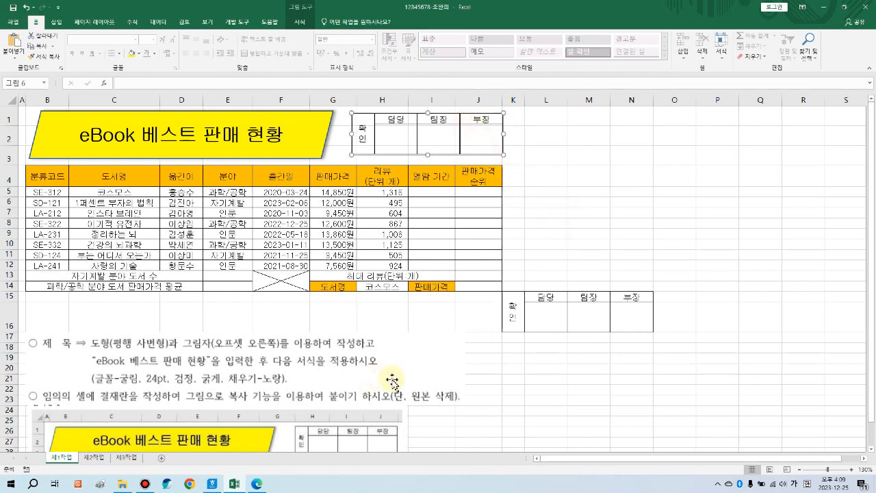
pyautogui.click(548, 398)
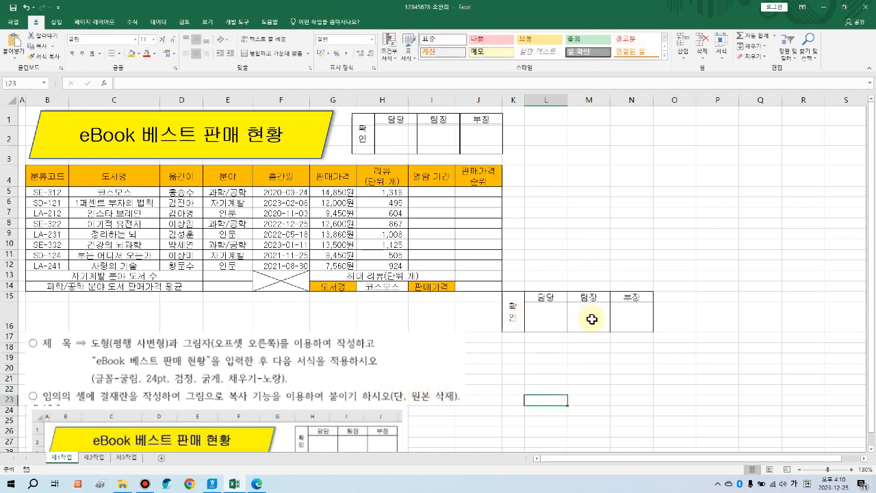
# Step: Delete columns K through N together with the leftover approval-box picture
pyautogui.click(498, 123)
pyautogui.moveTo(515, 99); pyautogui.dragTo(612, 100)
pyautogui.moveTo(515, 99); pyautogui.dragTo(626, 101)
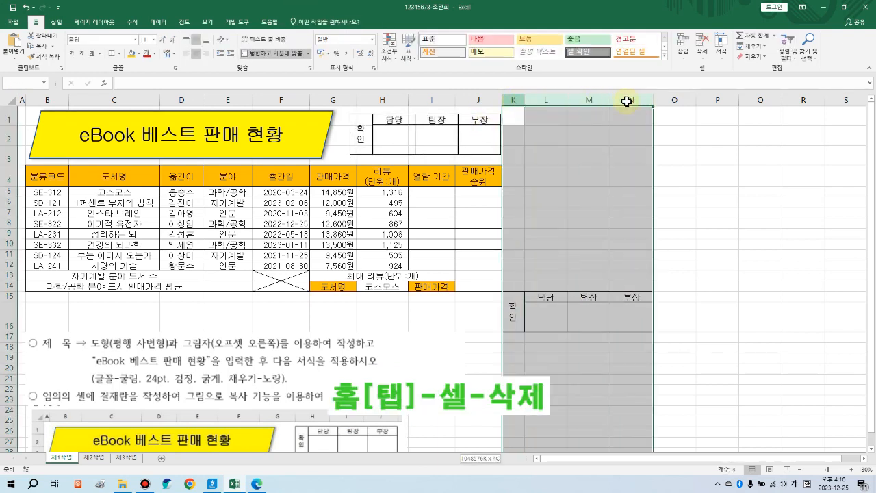
pyautogui.click(707, 56)
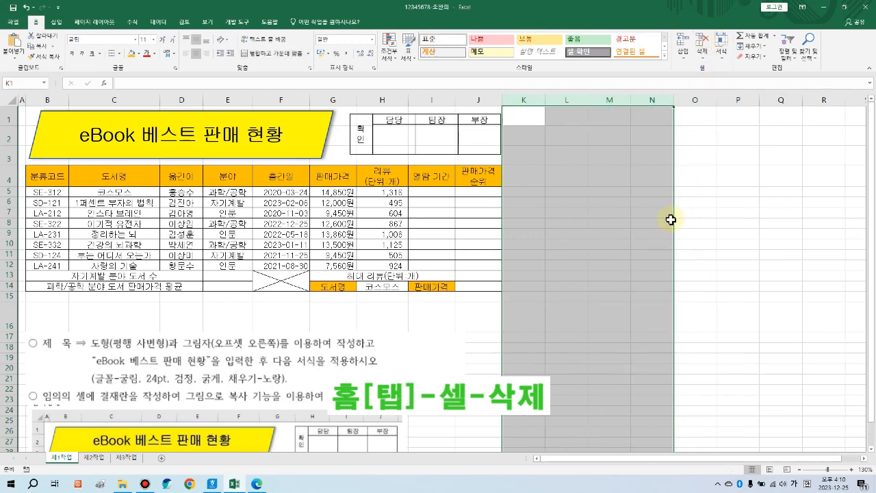
pyautogui.click(616, 213)
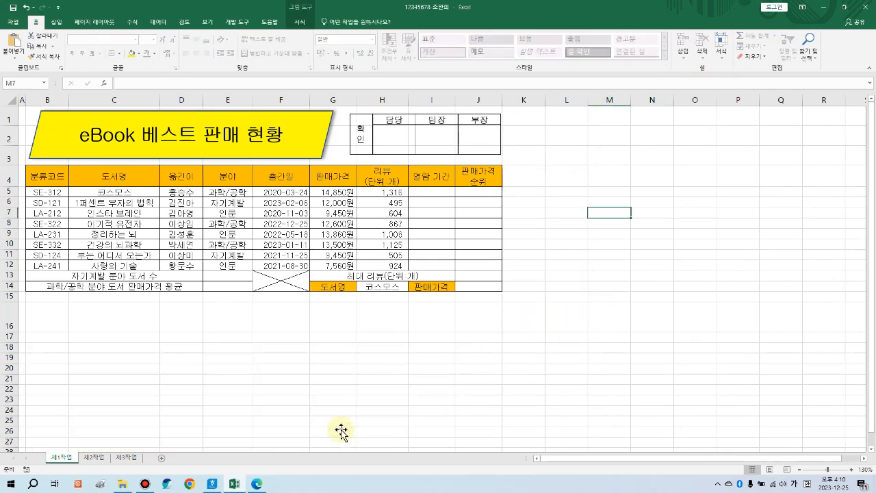
pyautogui.click(440, 393)
pyautogui.click(442, 369)
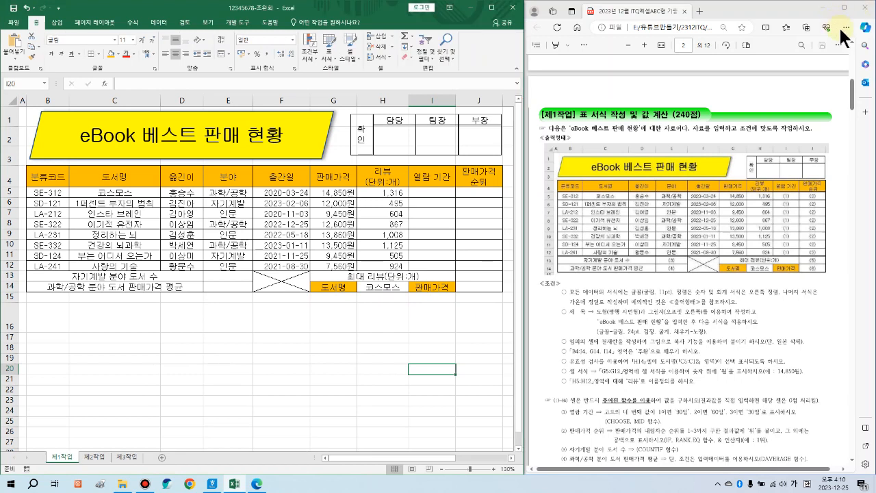
# Step: Scroll the exam PDF to the calculation conditions and mark them with the screen pen
pyautogui.click(314, 358)
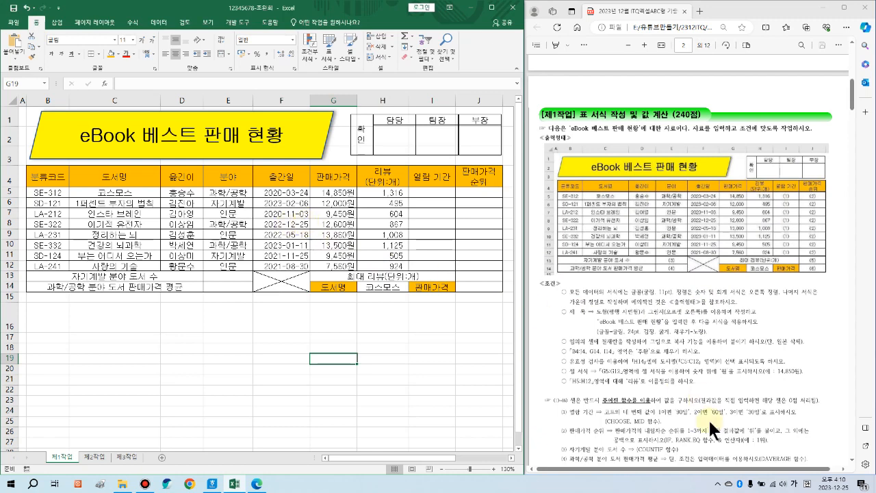
pyautogui.scroll(-2, 674, 421)
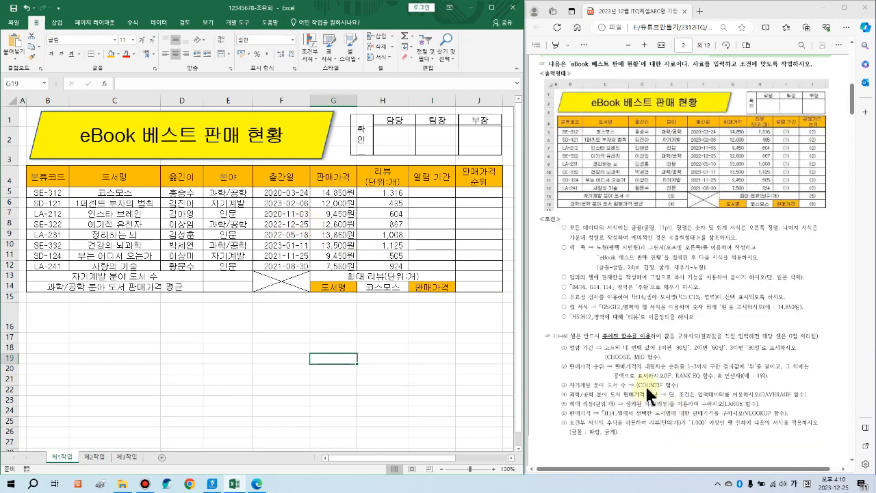
pyautogui.moveTo(535, 329)
pyautogui.mouseDown()
pyautogui.moveTo(767, 434)
pyautogui.moveTo(835, 438)
pyautogui.mouseUp()
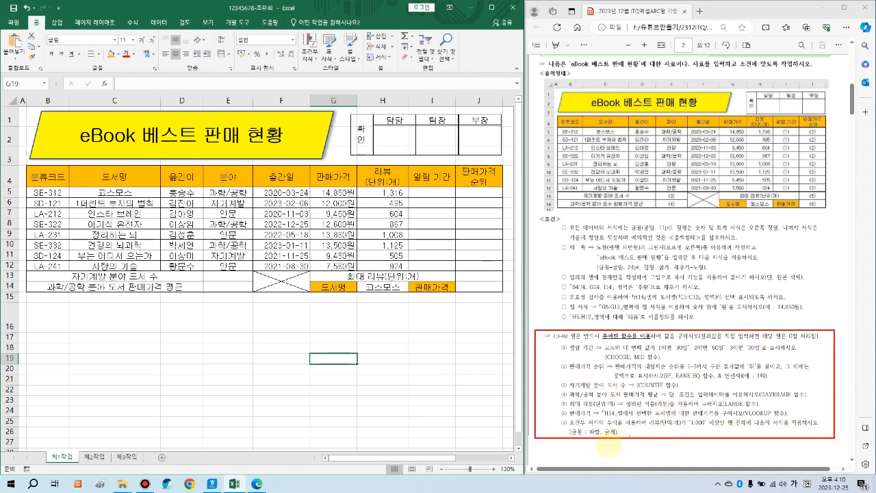
pyautogui.moveTo(614, 449); pyautogui.dragTo(625, 451)
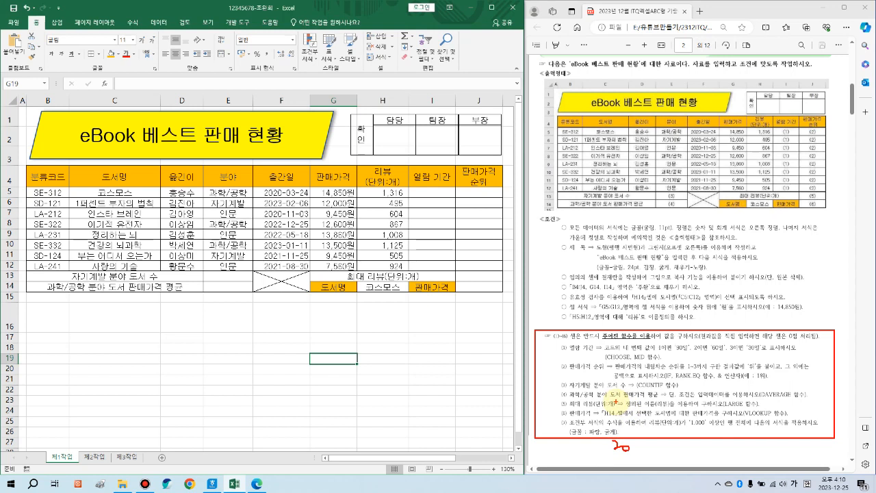
pyautogui.press('Escape')
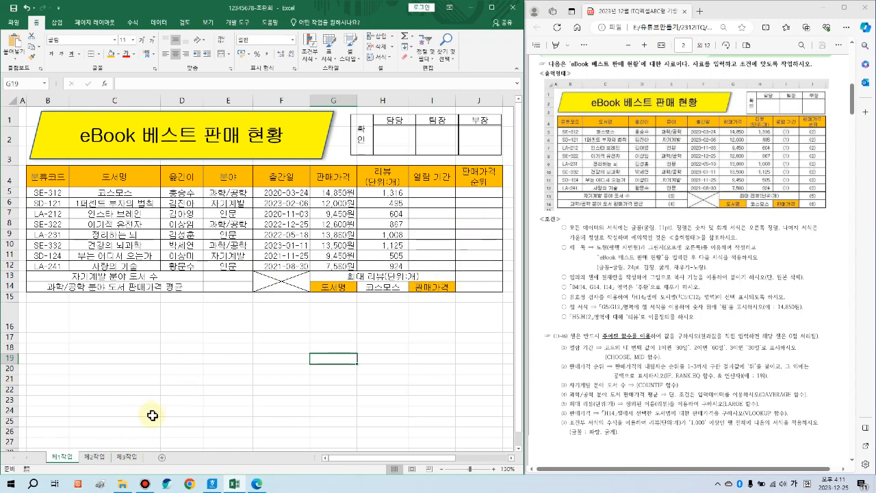
# Step: Scroll to page 3 and mark the copy B4:H12, paste-at-B2 instructions with the pen
pyautogui.scroll(-10, 661, 359)
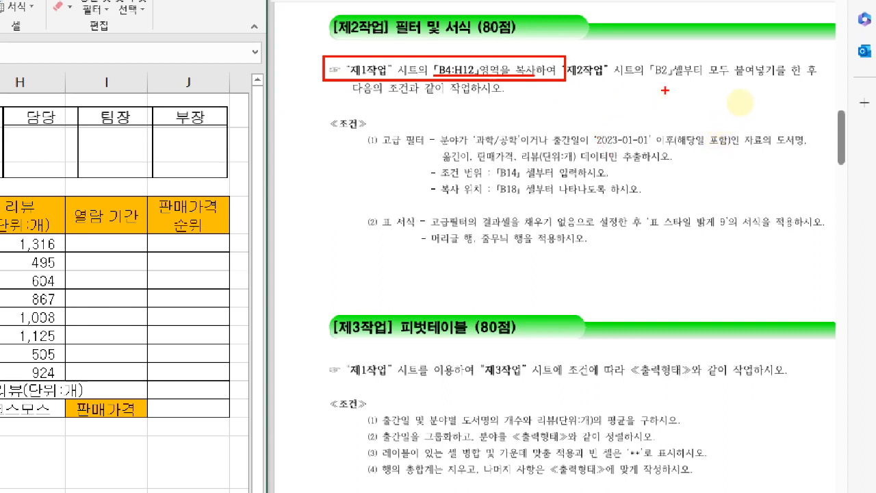
pyautogui.moveTo(569, 82); pyautogui.dragTo(682, 81)
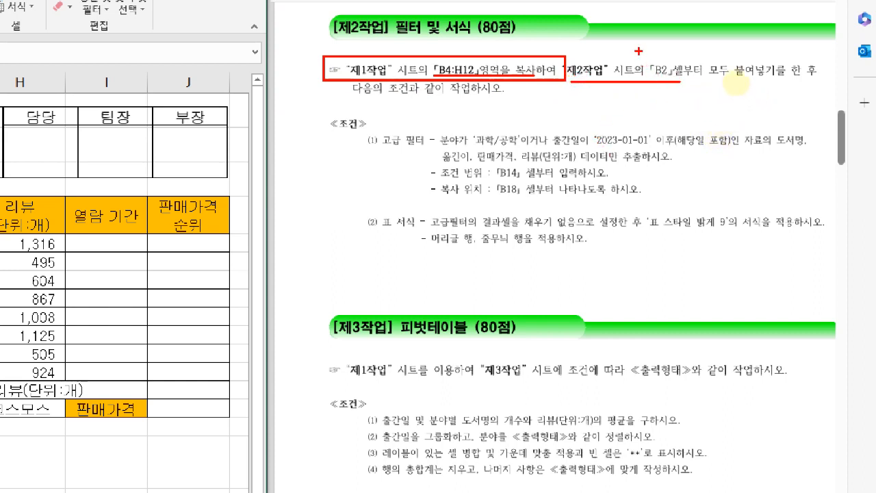
pyautogui.moveTo(640, 53)
pyautogui.mouseDown()
pyautogui.moveTo(671, 77)
pyautogui.moveTo(647, 55)
pyautogui.mouseUp()
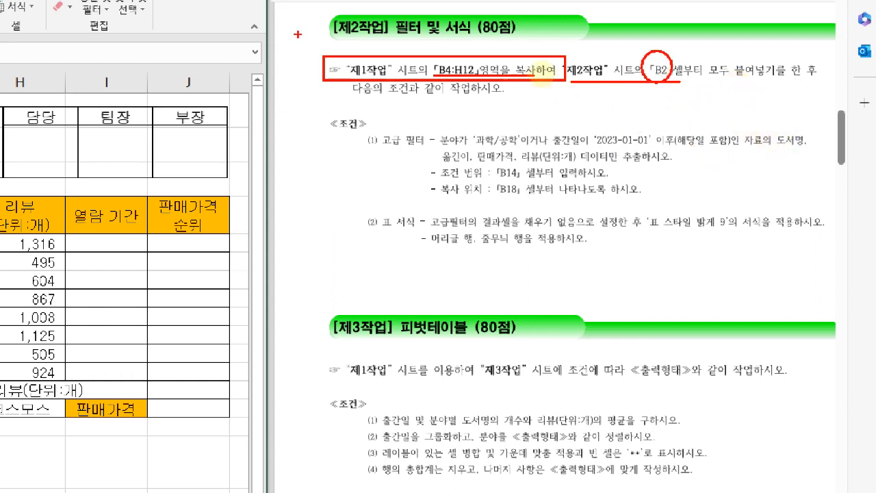
pyautogui.press('e')
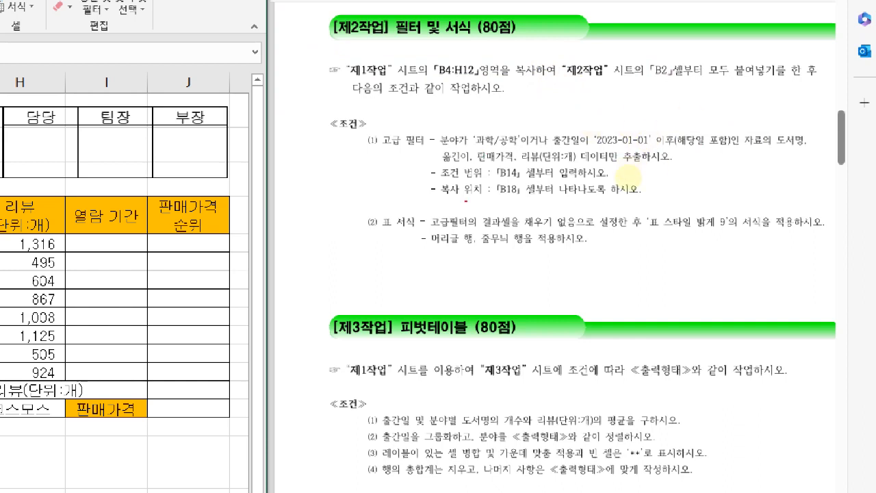
pyautogui.moveTo(327, 54); pyautogui.dragTo(834, 101)
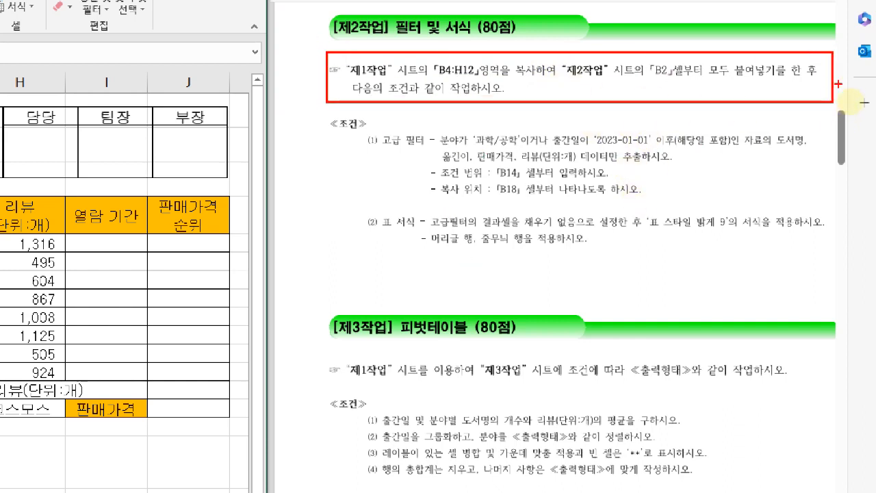
pyautogui.press('Escape')
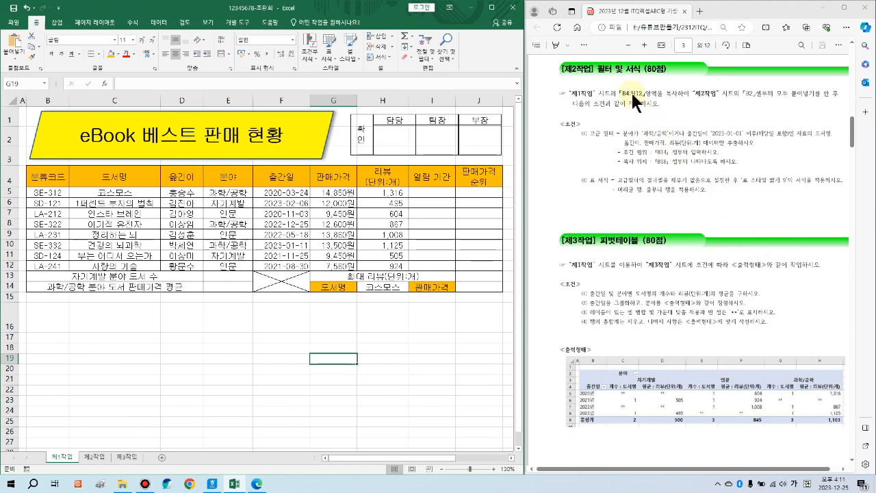
# Step: Copy the B4:H12 book table on 제1작업 and switch to the 제2작업 sheet
pyautogui.moveTo(43, 177); pyautogui.dragTo(343, 192)
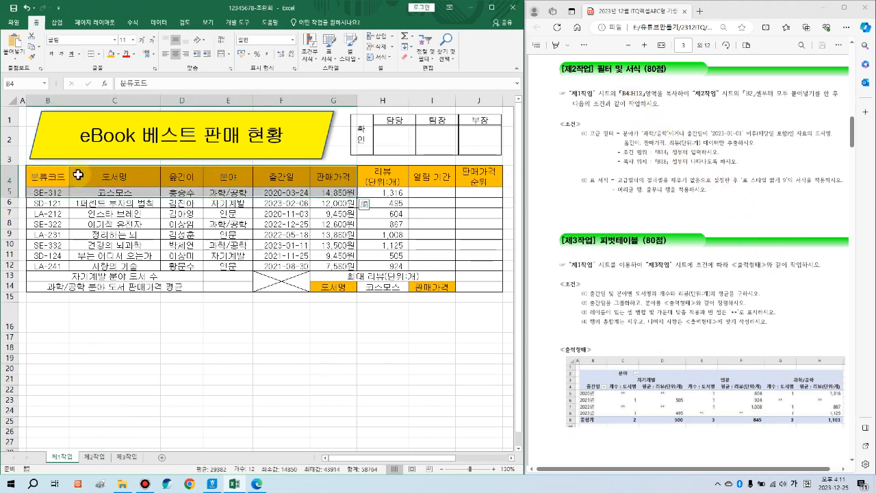
pyautogui.moveTo(57, 176); pyautogui.dragTo(368, 265)
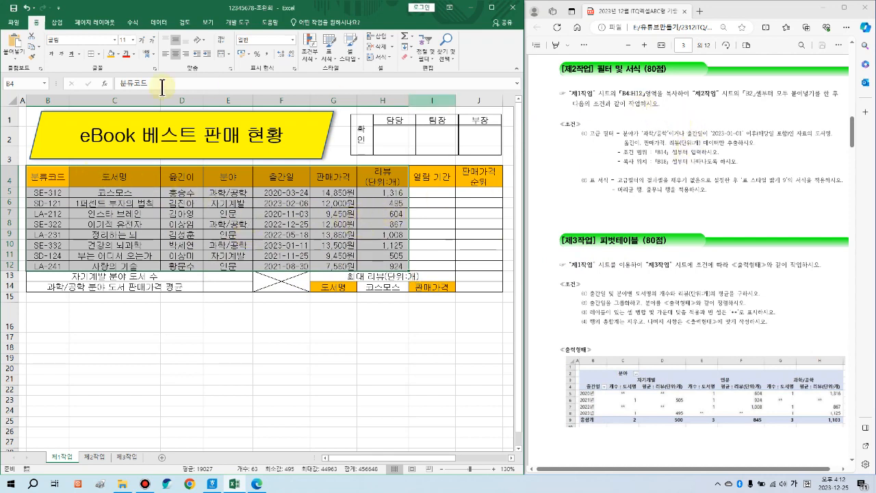
pyautogui.click(32, 45)
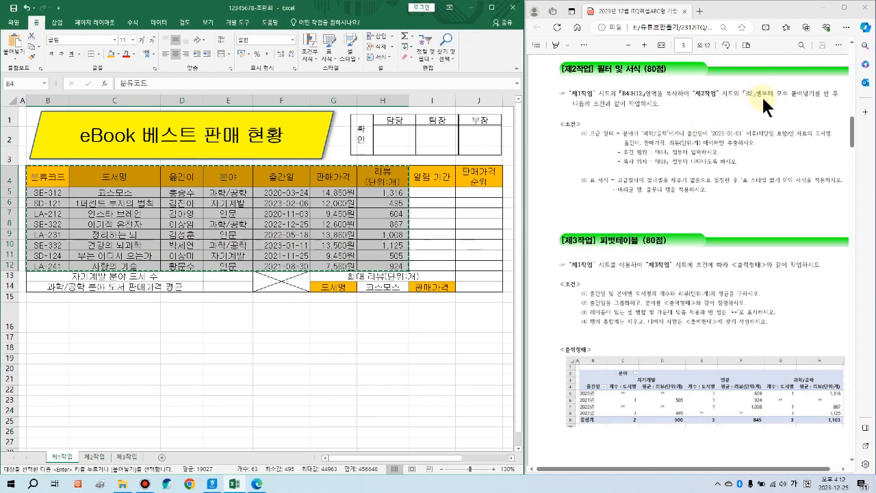
pyautogui.click(95, 456)
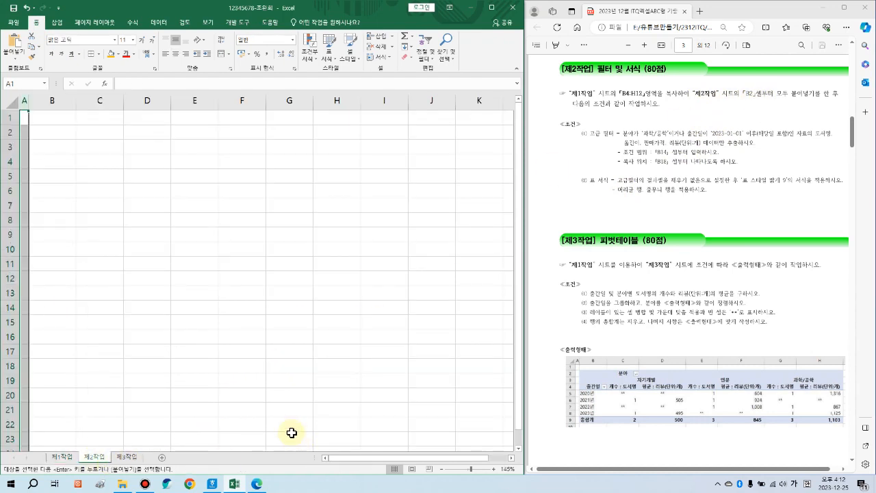
# Step: Paste the table at B2 with Keep Source Column Widths, then paste the conditions picture at B12
pyautogui.click(52, 132)
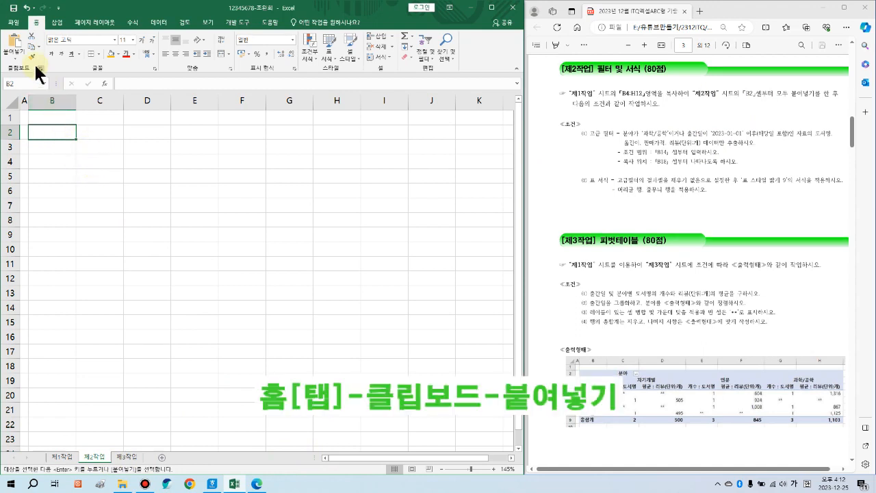
pyautogui.click(19, 44)
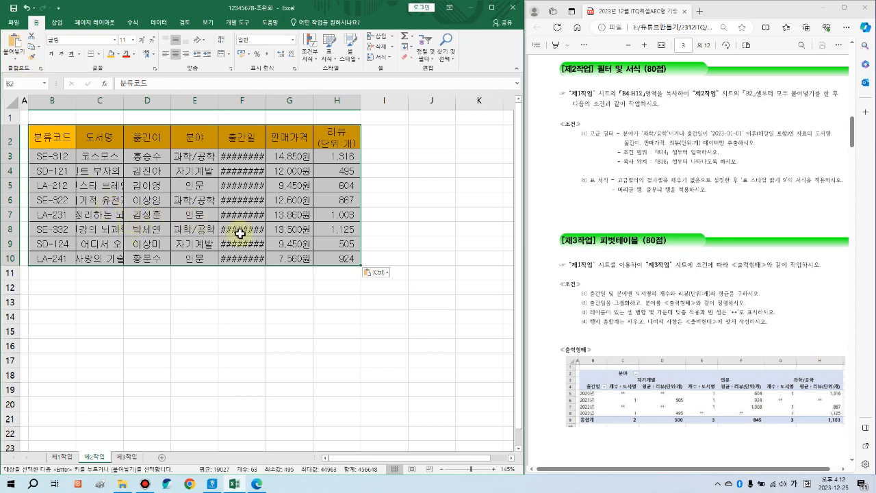
pyautogui.click(383, 274)
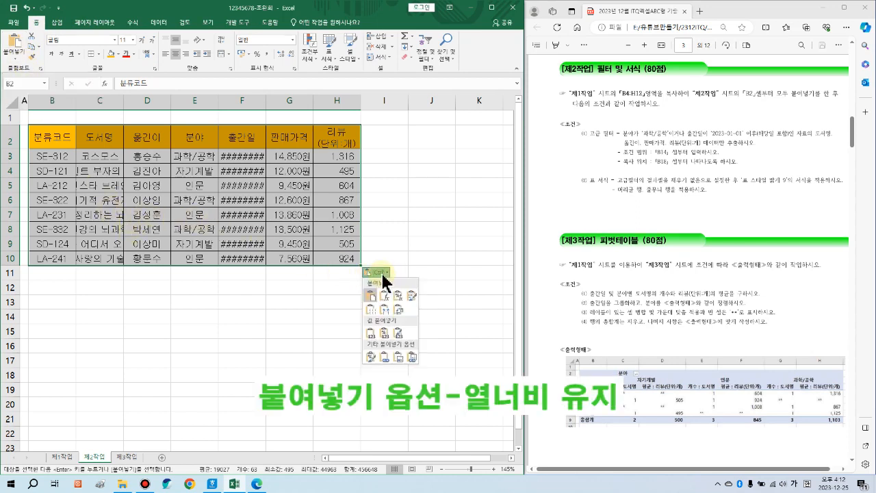
pyautogui.click(385, 309)
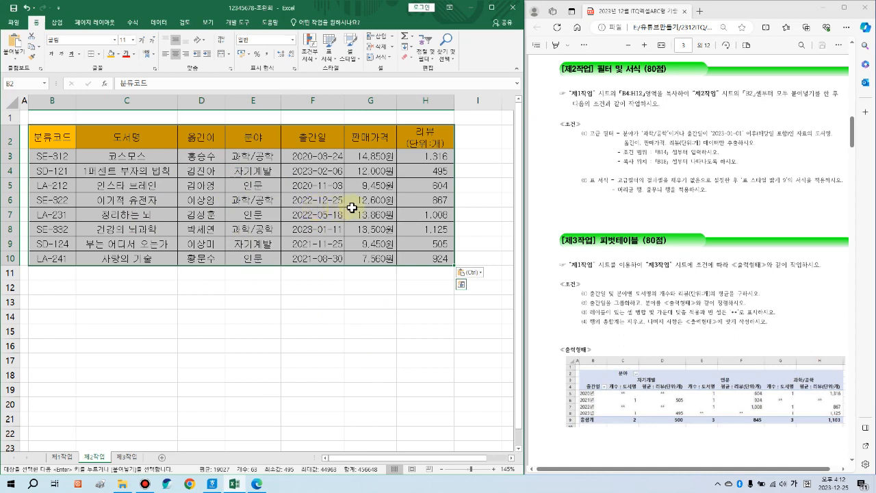
pyautogui.click(72, 293)
pyautogui.hotkey('ctrl', 'v')
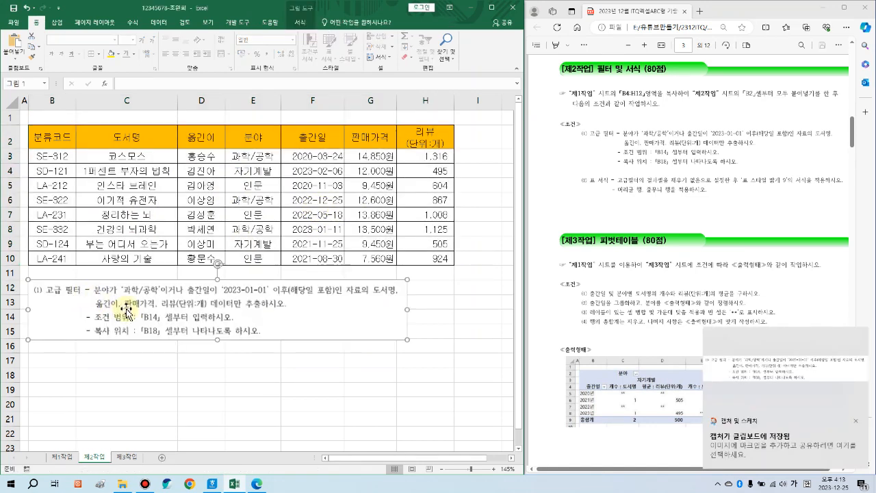
# Step: Maximize Excel, move the conditions picture beside the table, and mark the 분야 and 출간일 criteria
pyautogui.moveTo(128, 308); pyautogui.dragTo(107, 330)
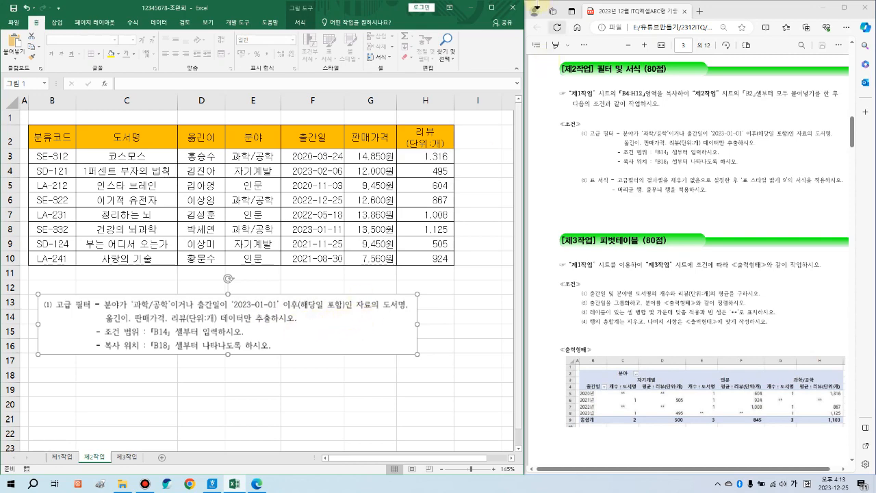
pyautogui.click(492, 8)
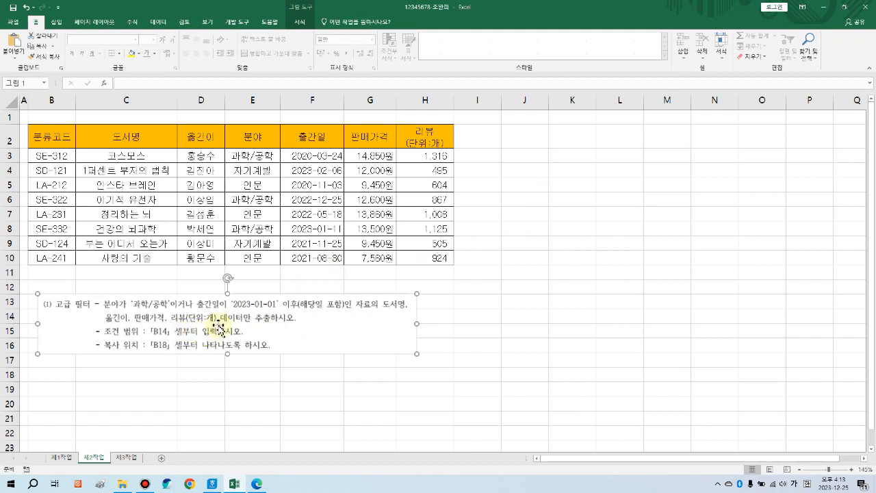
pyautogui.moveTo(205, 336); pyautogui.dragTo(610, 196)
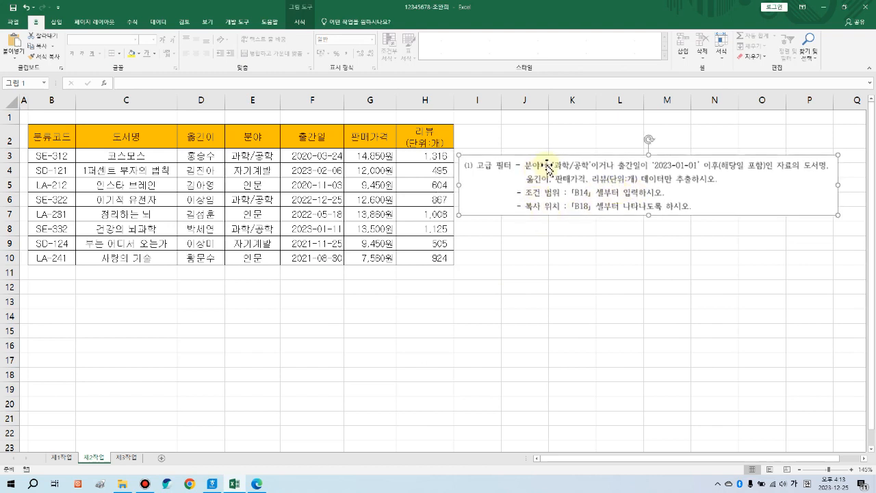
pyautogui.moveTo(525, 157)
pyautogui.mouseDown()
pyautogui.moveTo(596, 171)
pyautogui.moveTo(769, 172)
pyautogui.mouseUp()
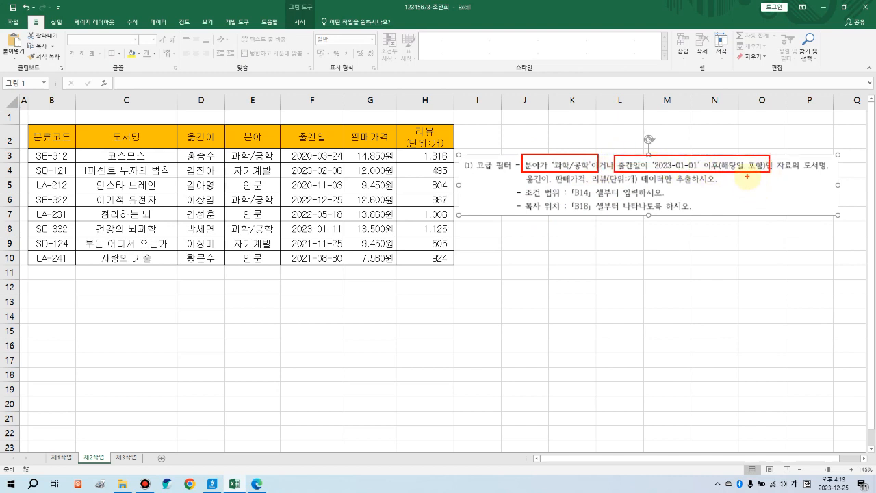
pyautogui.moveTo(535, 151); pyautogui.dragTo(543, 146)
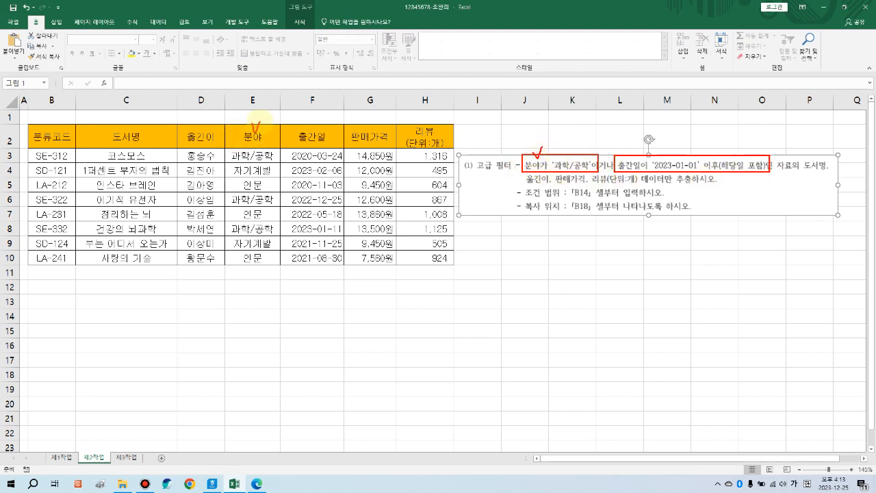
pyautogui.moveTo(307, 119); pyautogui.dragTo(319, 114)
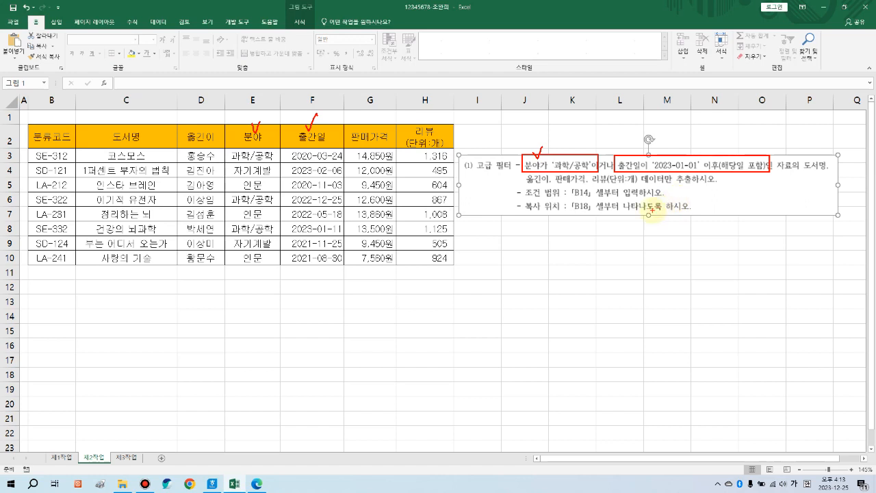
pyautogui.press('Escape')
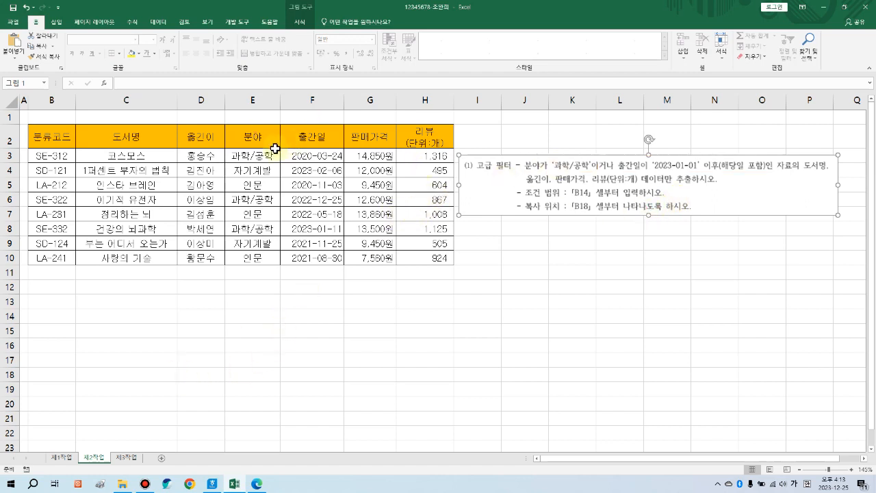
# Step: Copy the 분야 and 출간일 headers from E2:F2 into B14:C14
pyautogui.moveTo(248, 137); pyautogui.dragTo(300, 136)
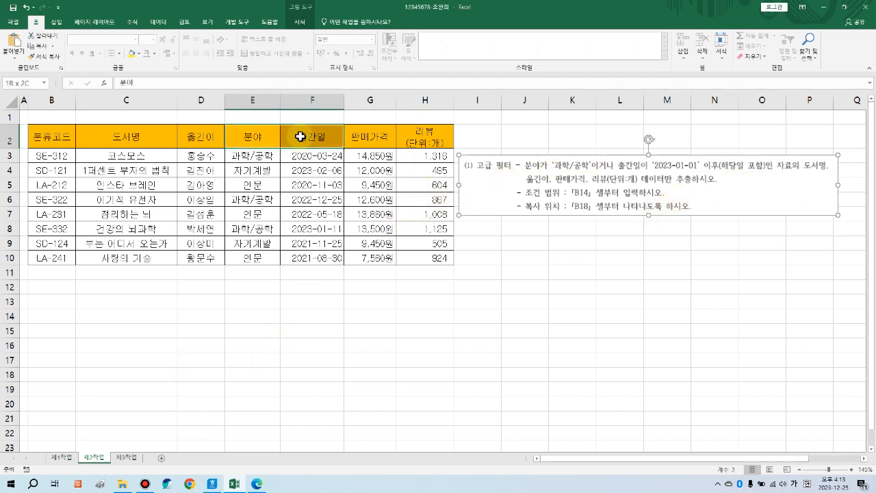
pyautogui.click(243, 137)
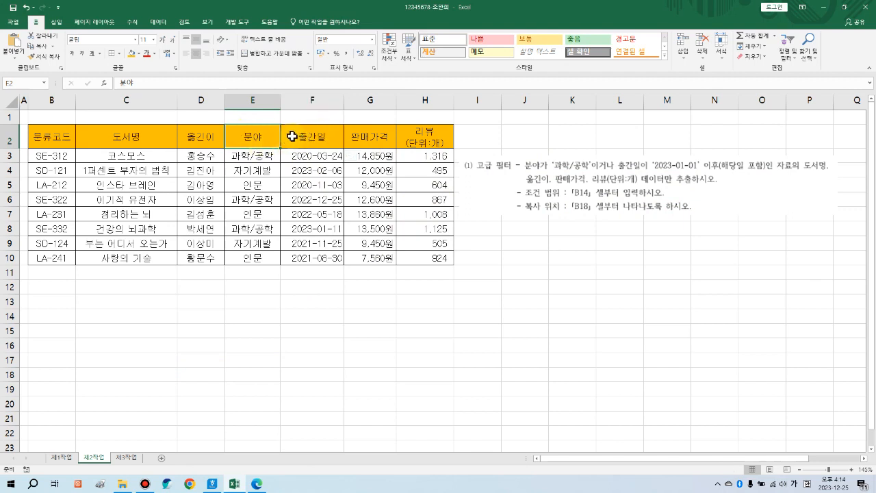
pyautogui.moveTo(271, 138); pyautogui.dragTo(299, 136)
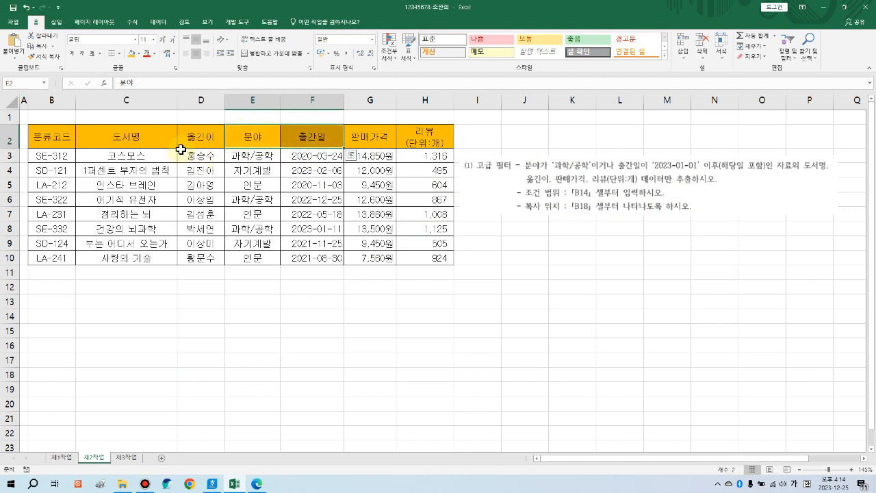
pyautogui.click(40, 47)
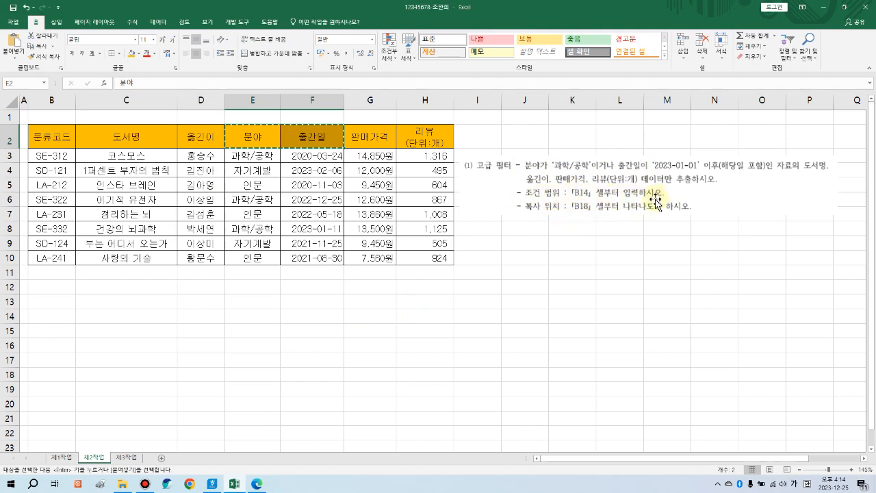
pyautogui.click(56, 319)
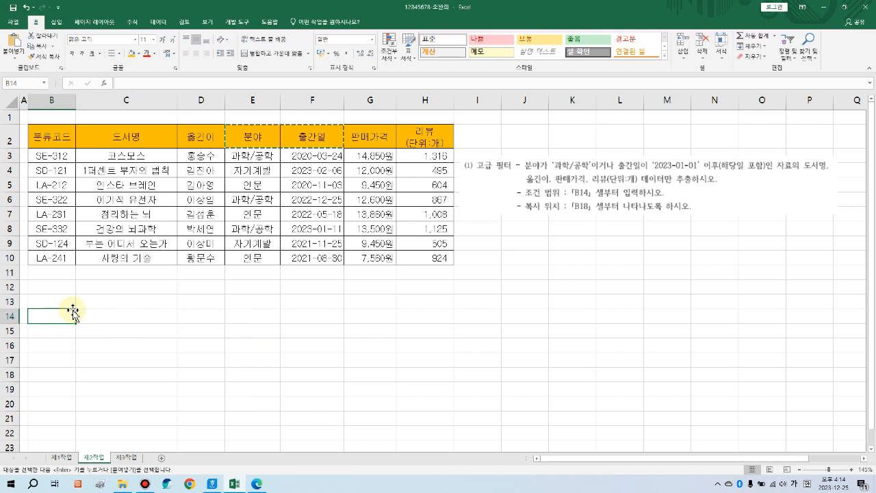
pyautogui.press('Return')
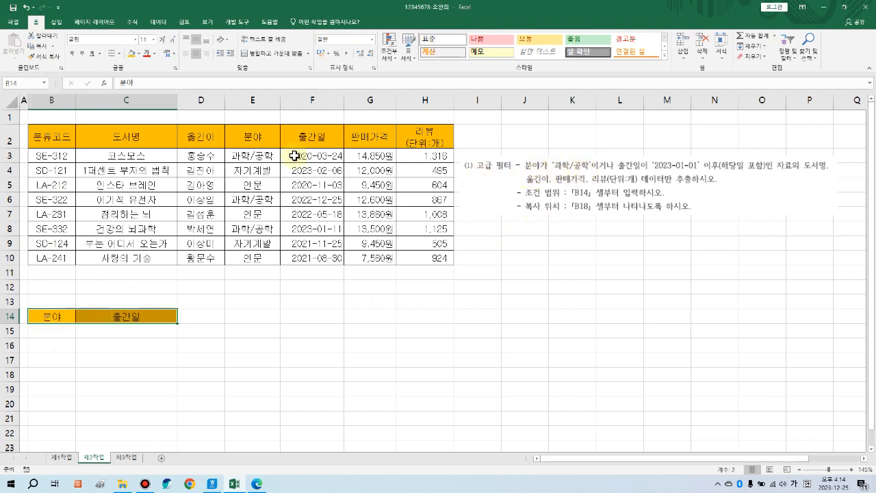
# Step: Enter 과학/공학 in B15 as the 분야 criterion
pyautogui.click(44, 334)
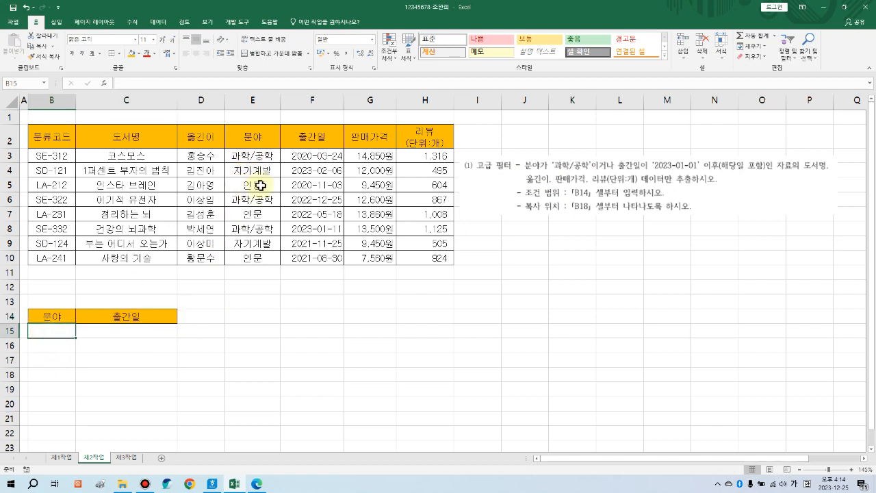
pyautogui.write('과학')
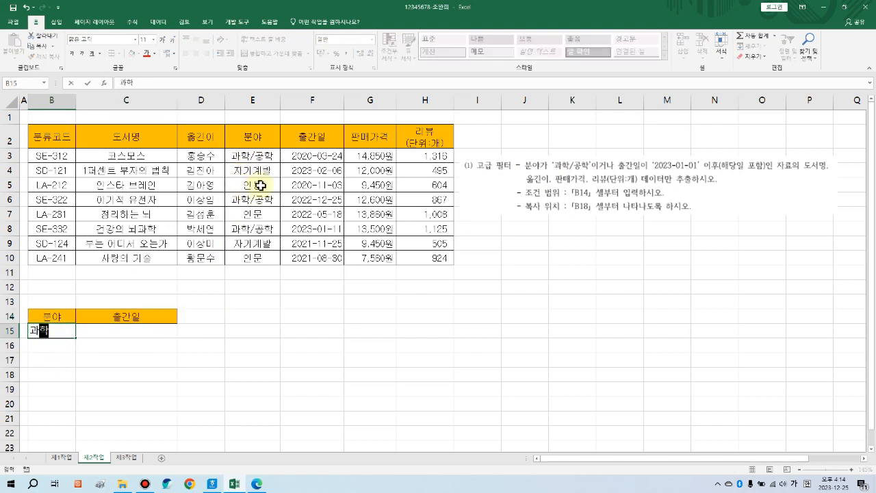
pyautogui.write('/공학')
pyautogui.press('Return')
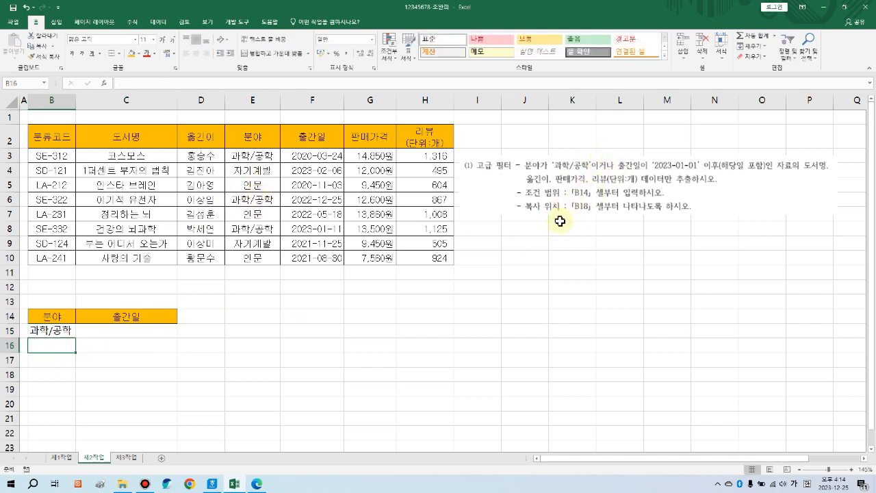
pyautogui.click(247, 334)
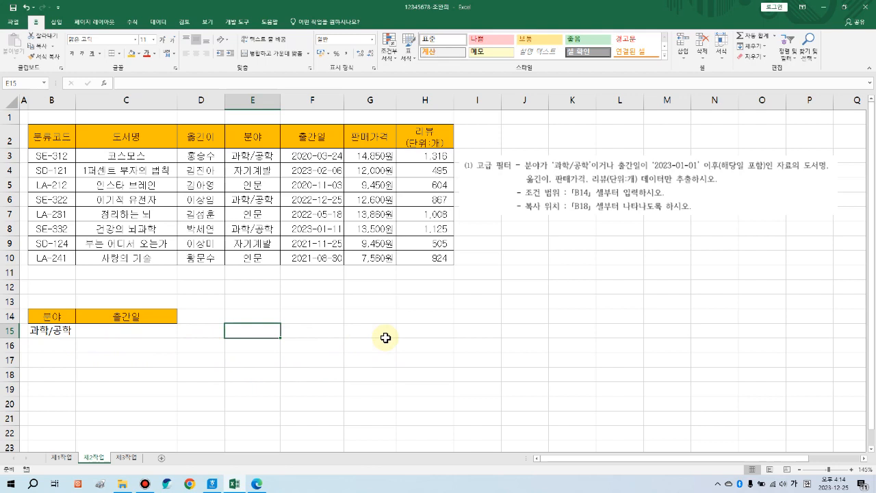
# Step: Enter AND and OR in E15:E16 with 그리고 and 또는 beside them in F15:F16
pyautogui.write('an')
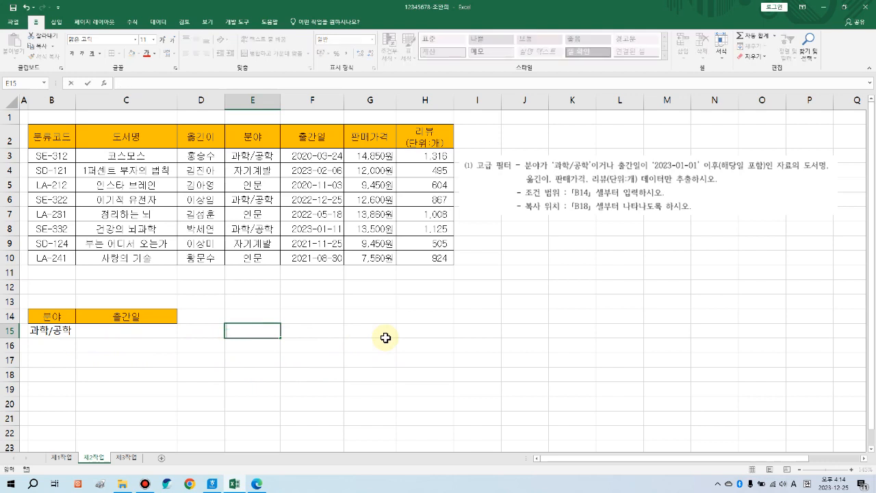
pyautogui.write('D')
pyautogui.press('Return')
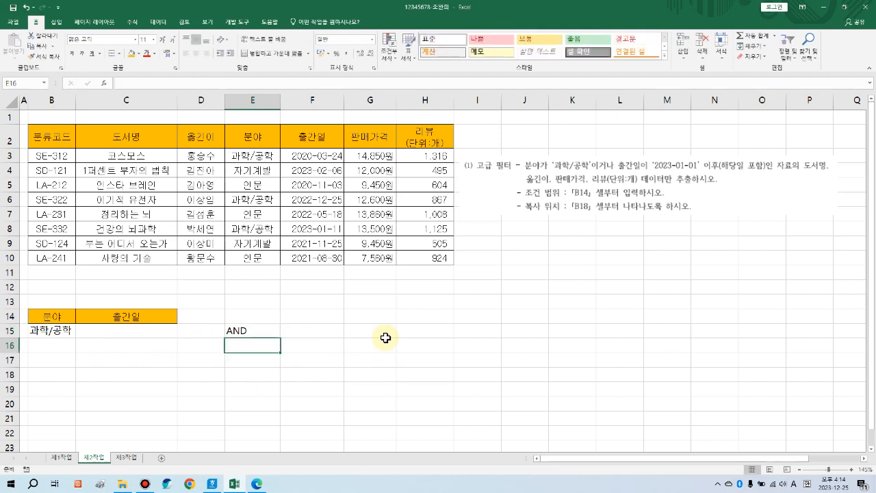
pyautogui.write('O')
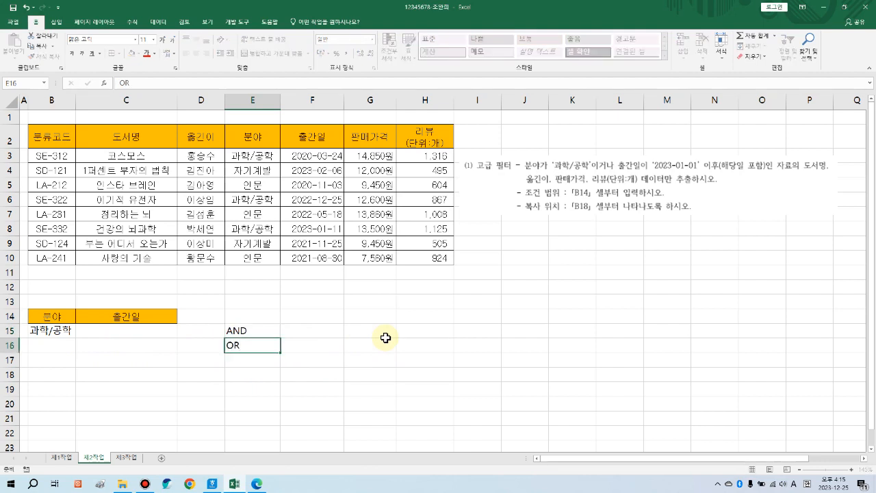
pyautogui.write('R')
pyautogui.press('Tab')
pyautogui.press('Up')
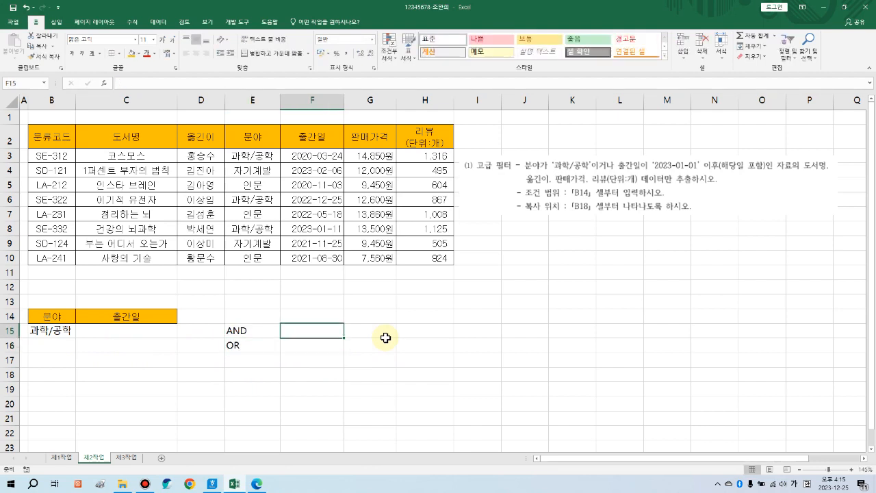
pyautogui.write('그리고')
pyautogui.press('Return')
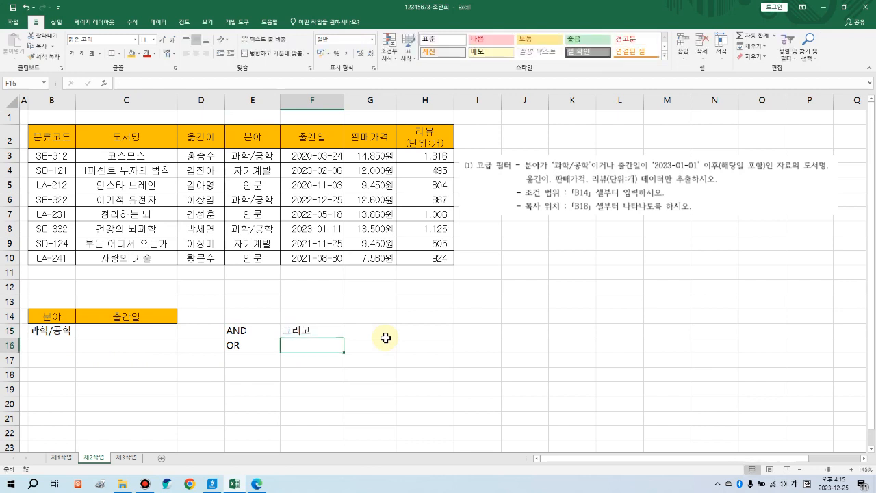
pyautogui.write('또는')
pyautogui.click(386, 335)
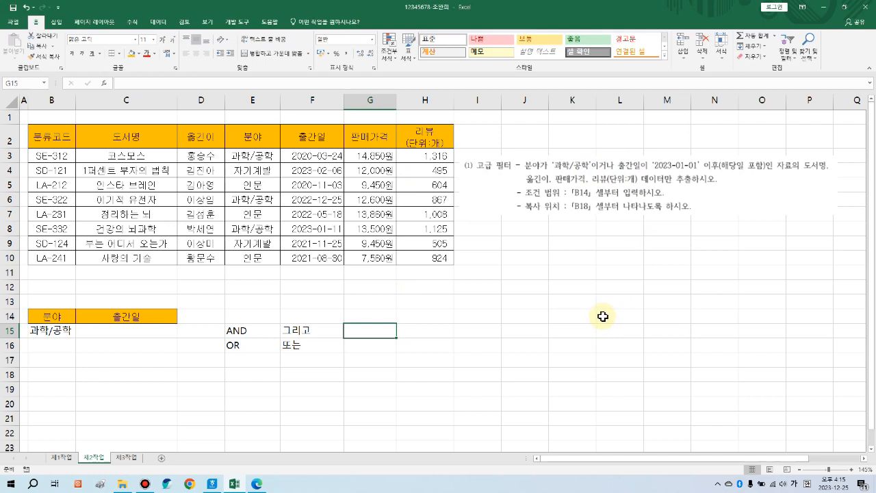
# Step: Enter 이면서 and 이거나 in G15:G16
pyautogui.write('이면서')
pyautogui.press('Return')
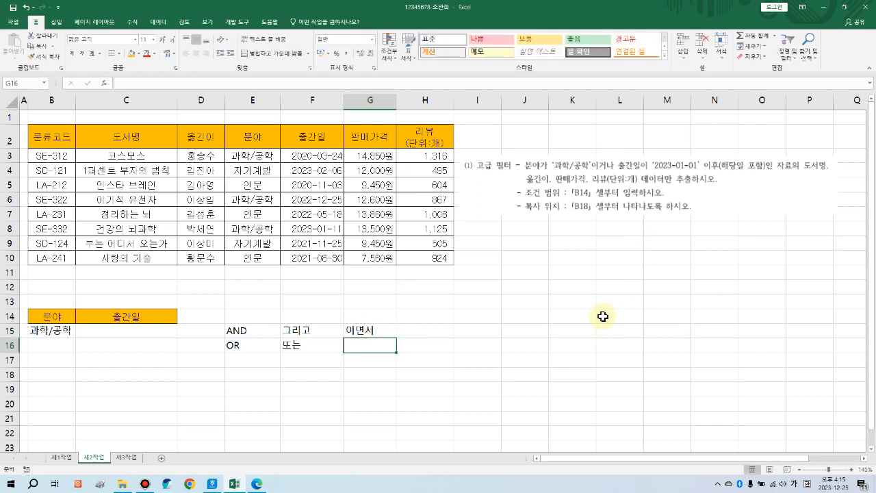
pyautogui.write('이거니')
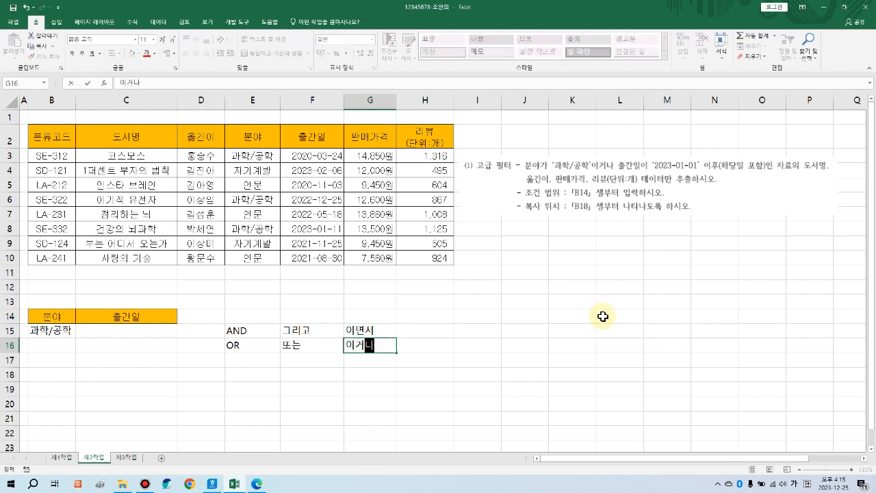
pyautogui.press('Return')
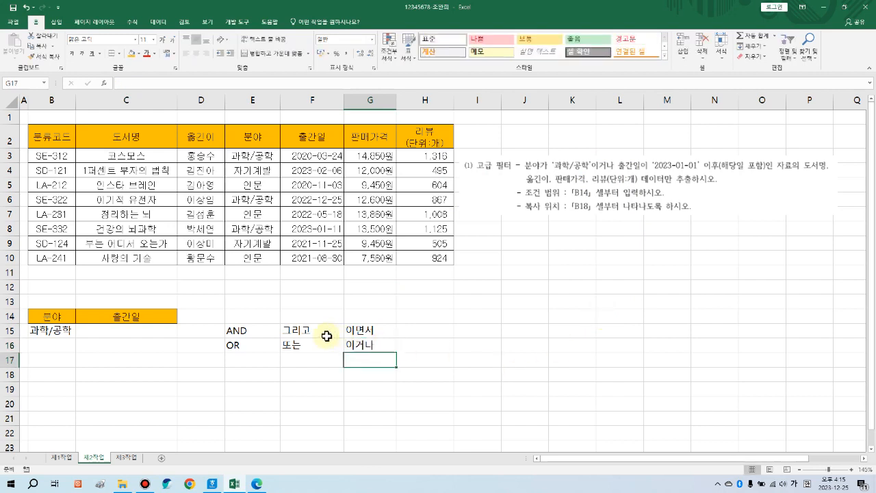
# Step: Title the operator note 논리연산자 in E14 and select the E14:G16 block
pyautogui.click(247, 315)
pyautogui.moveTo(241, 316); pyautogui.dragTo(267, 317)
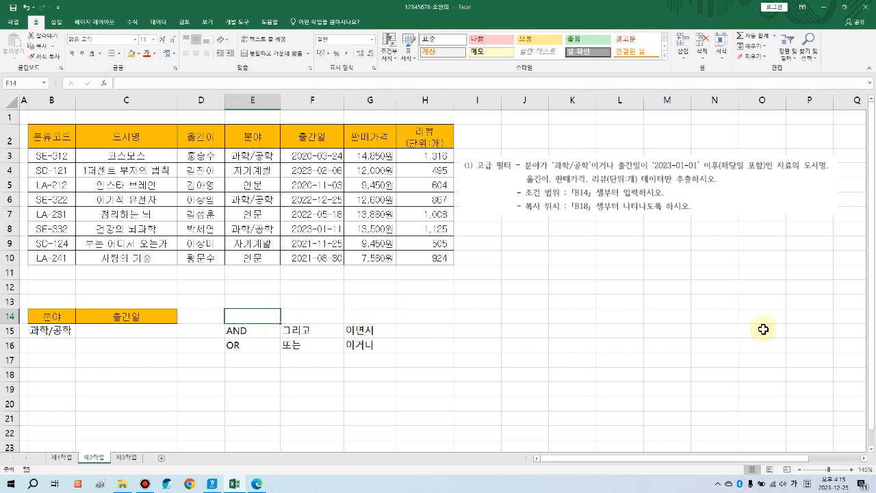
pyautogui.write('관계')
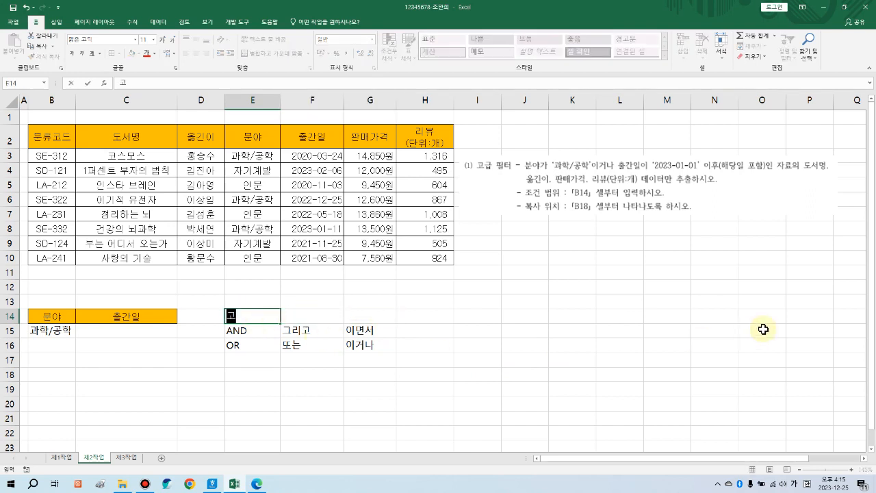
pyautogui.press('BackSpace')
pyautogui.press('BackSpace')
pyautogui.press('BackSpace')
pyautogui.write('논리연ㅅ')
pyautogui.write('자')
pyautogui.press('Return')
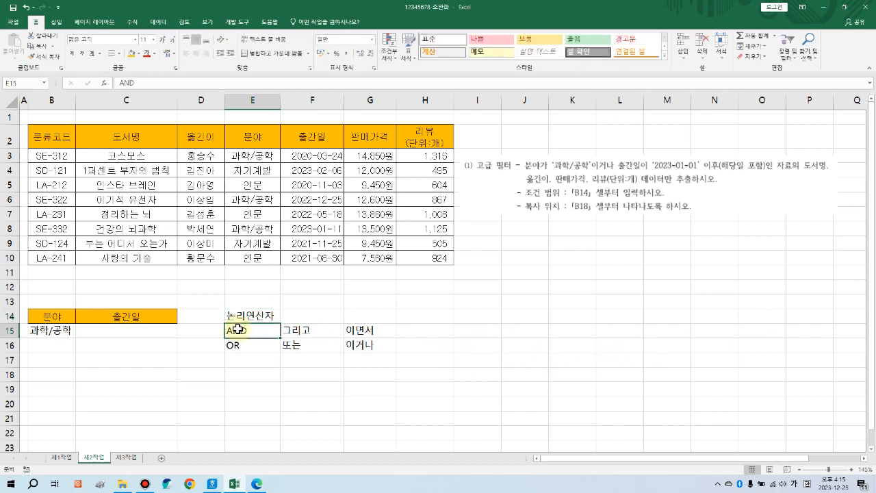
pyautogui.moveTo(245, 317); pyautogui.dragTo(352, 344)
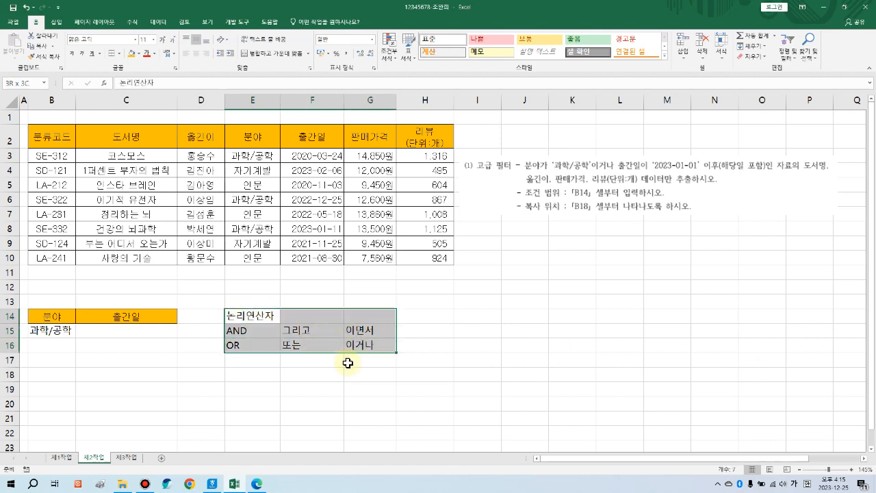
pyautogui.click(349, 362)
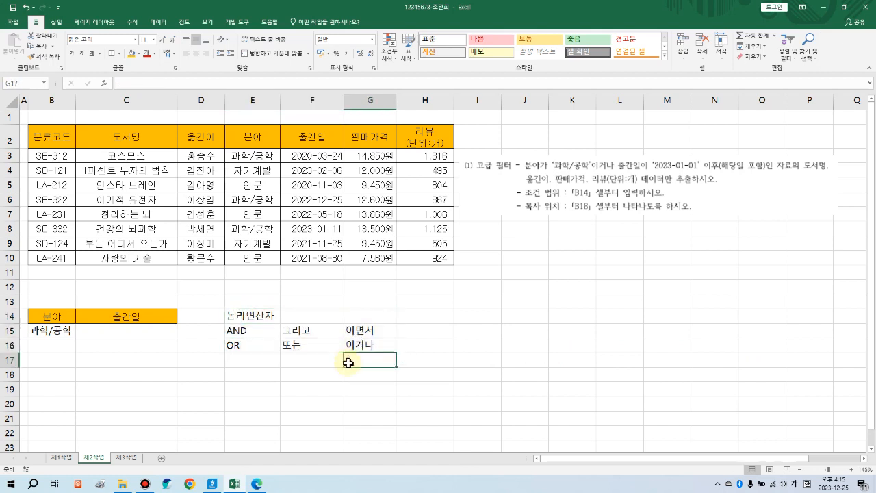
pyautogui.click(53, 317)
pyautogui.click(59, 332)
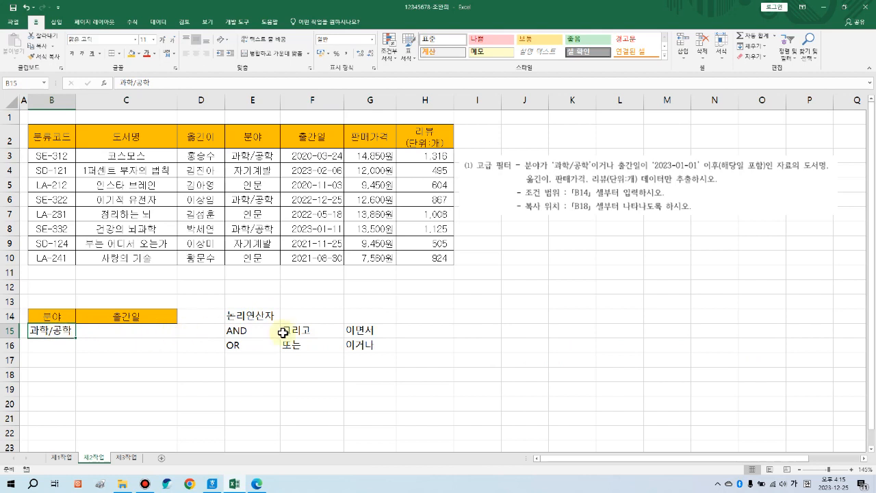
pyautogui.moveTo(353, 345); pyautogui.dragTo(121, 345)
pyautogui.click(121, 345)
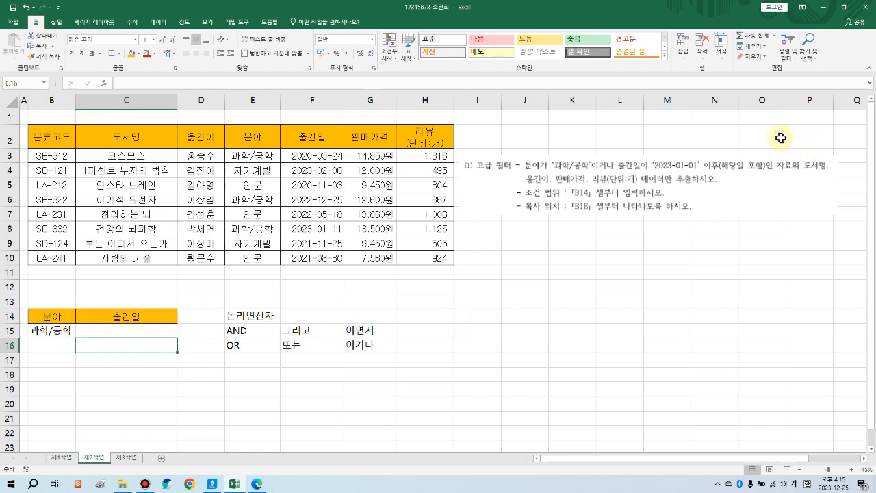
pyautogui.moveTo(144, 315); pyautogui.dragTo(143, 346)
pyautogui.click(144, 346)
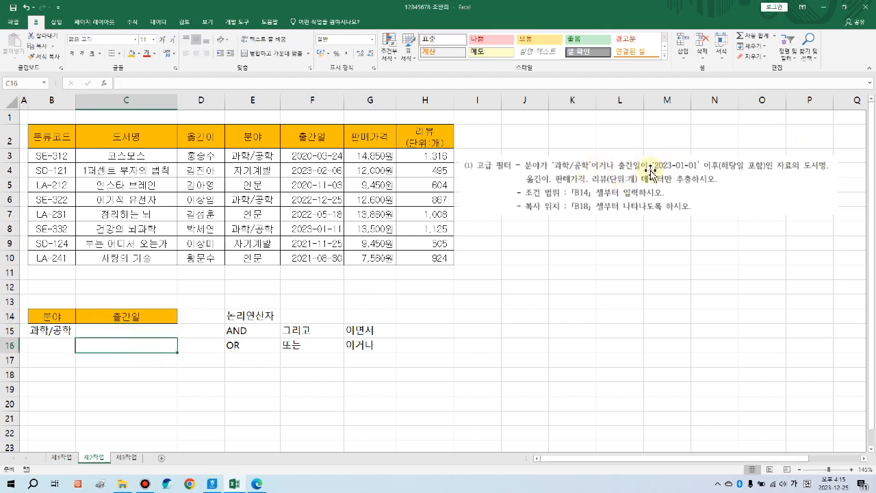
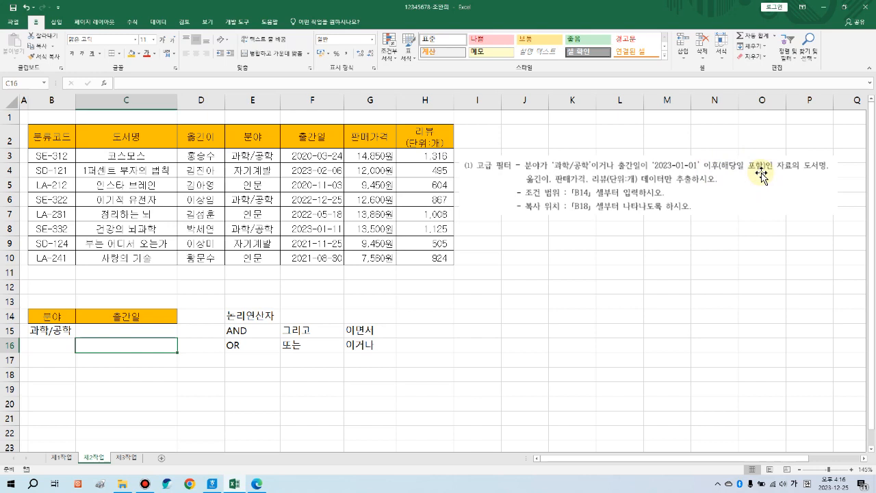
# Step: Enter the heading 관계연산자 in I14
pyautogui.click(474, 316)
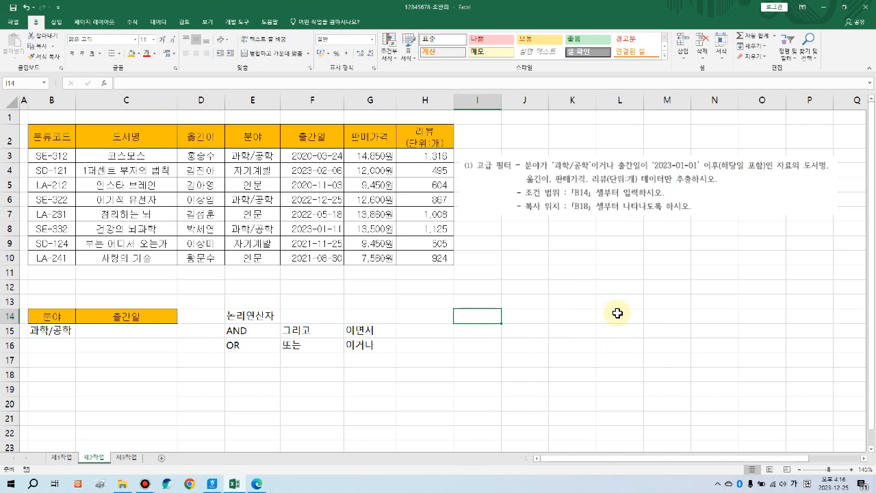
pyautogui.write('과')
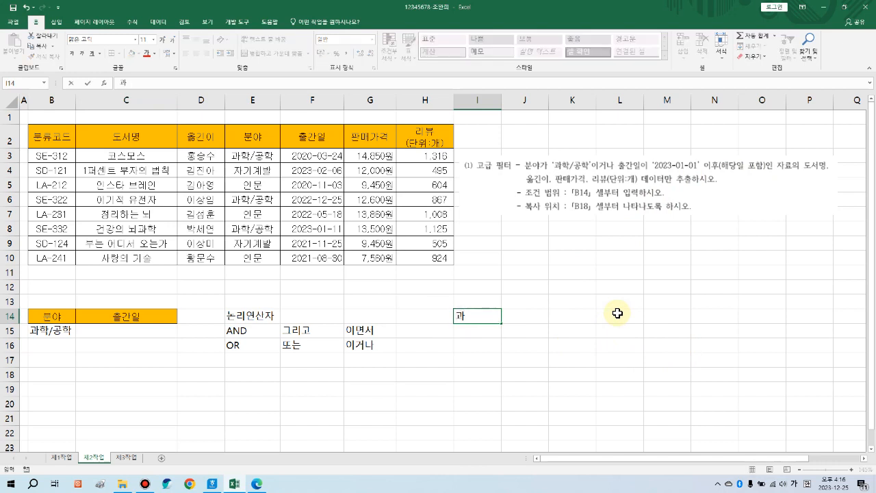
pyautogui.write('ㄴ계연산자')
pyautogui.press('Return')
pyautogui.click(493, 318)
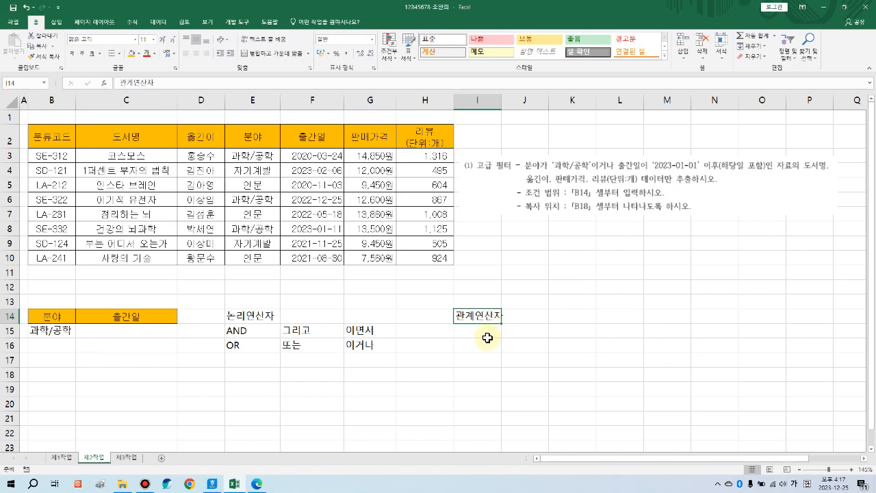
# Step: List the operators =, <>, >, >=, <, <= down I15:I20
pyautogui.click(481, 336)
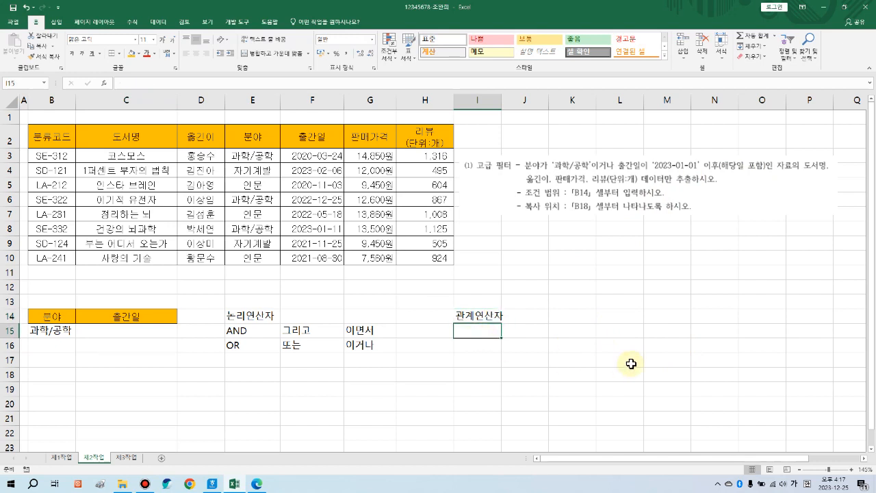
pyautogui.write('=')
pyautogui.press('Return')
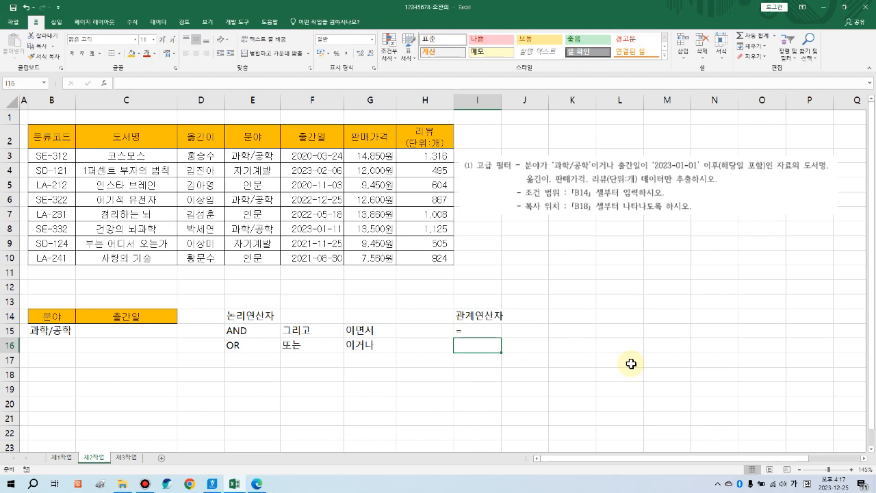
pyautogui.write('<>')
pyautogui.press('Return')
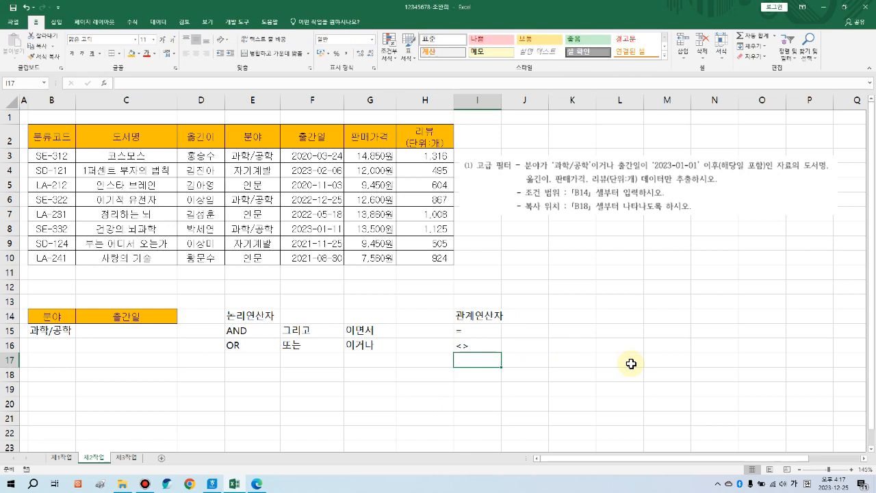
pyautogui.write('>')
pyautogui.press('Return')
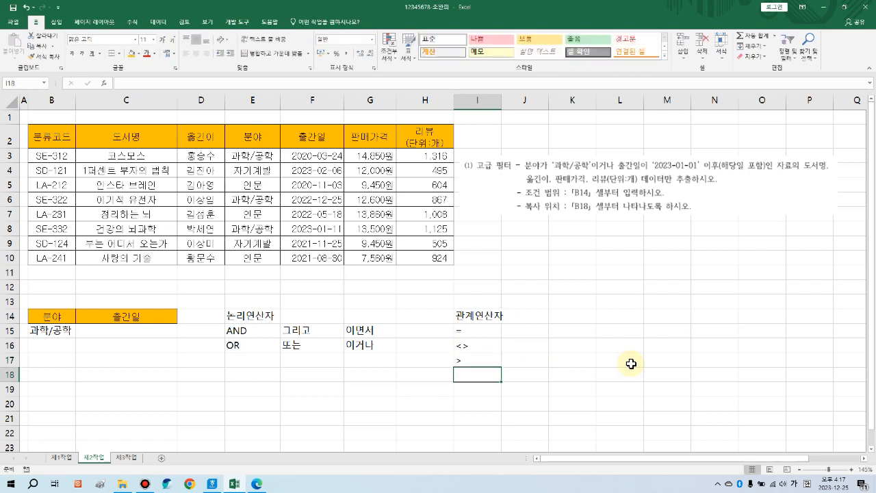
pyautogui.write('>=')
pyautogui.press('Return')
pyautogui.write('<')
pyautogui.press('Return')
pyautogui.write('<')
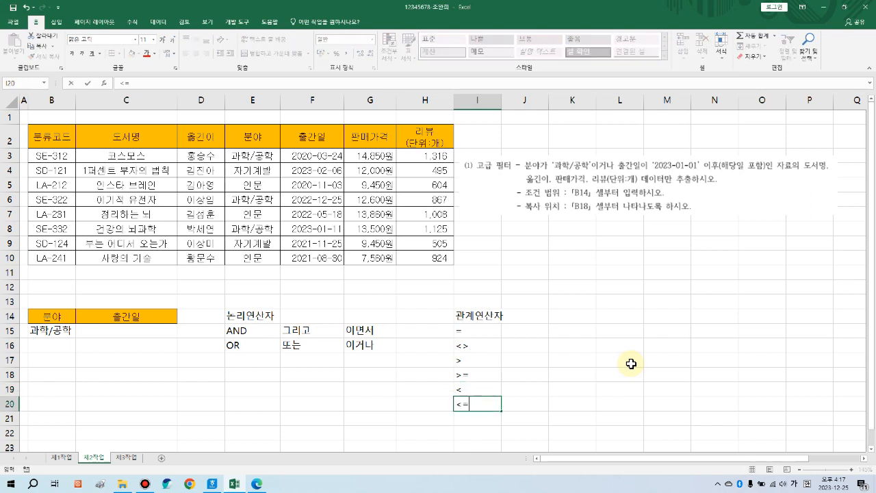
pyautogui.click(522, 331)
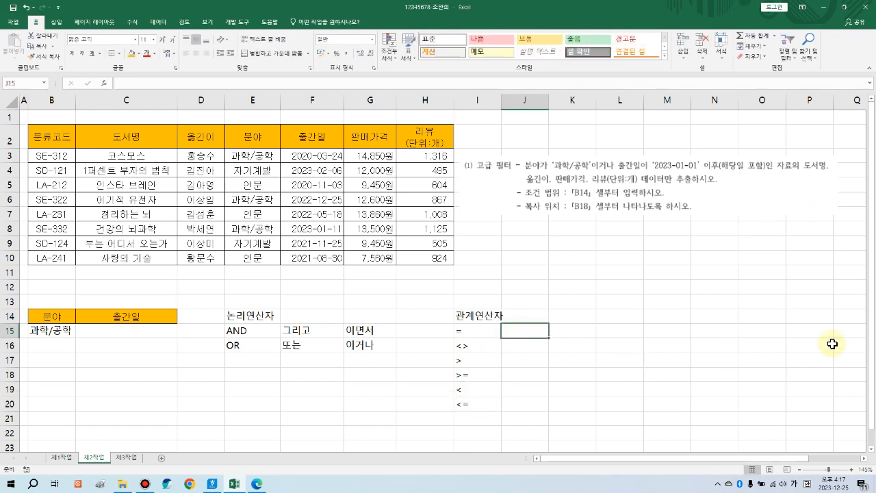
# Step: Enter the meanings 같다, 같지않다, 크다, 크거나 같다, 작다, 작거나 같다 in J15:J20
pyautogui.write('R같다')
pyautogui.press('Return')
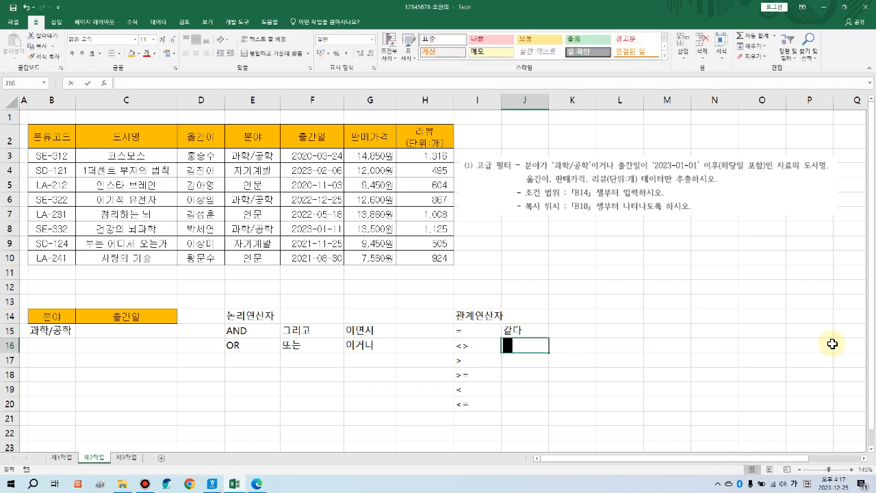
pyautogui.write('같지않다')
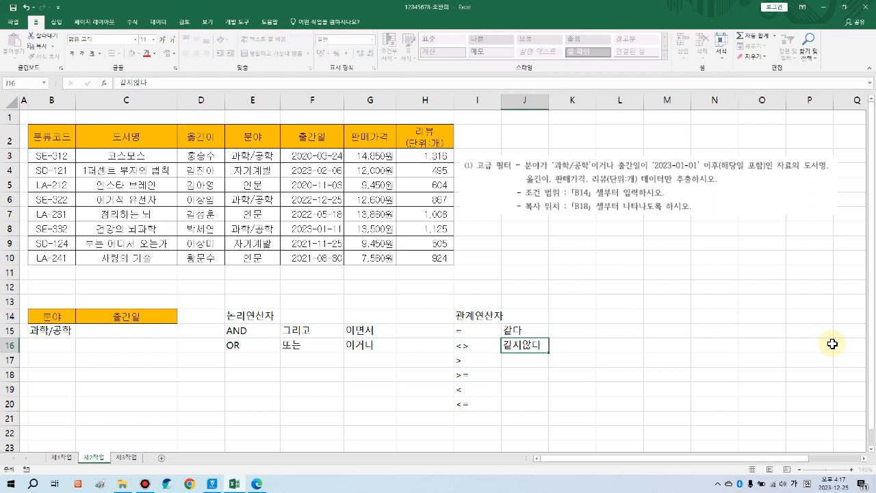
pyautogui.press('Return')
pyautogui.write('크다')
pyautogui.press('Return')
pyautogui.write('크거나 같다')
pyautogui.press('Return')
pyautogui.write('작다')
pyautogui.press('Return')
pyautogui.write('작거나 같다')
pyautogui.press('Return')
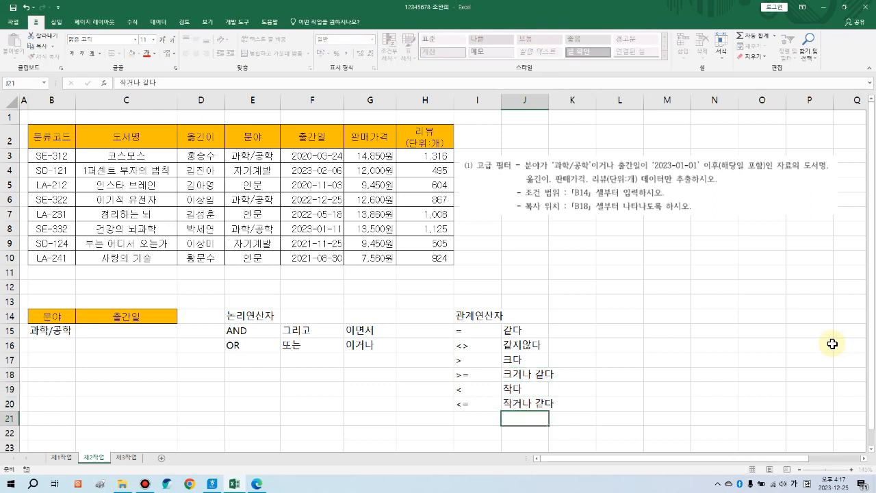
# Step: Autofit column J and select the I15:J20 operator table
pyautogui.doubleClick(548, 102)
pyautogui.moveTo(466, 331); pyautogui.dragTo(515, 403)
pyautogui.moveTo(465, 331); pyautogui.dragTo(517, 404)
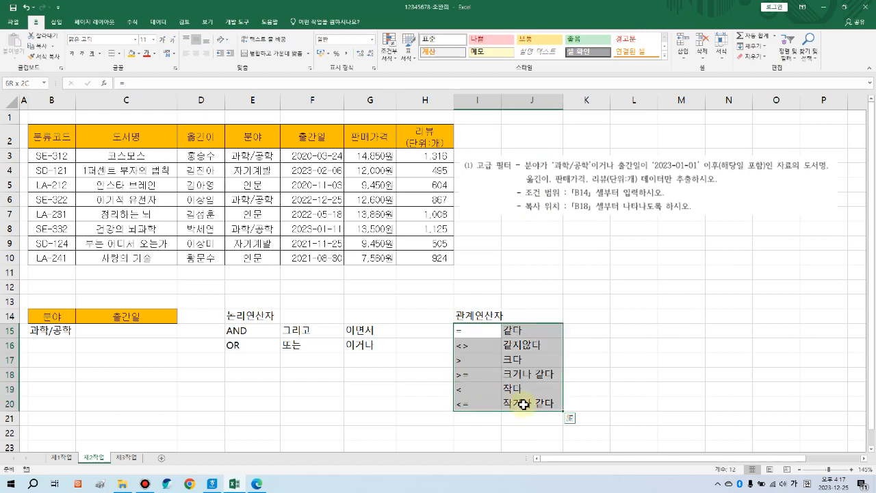
pyautogui.click(598, 332)
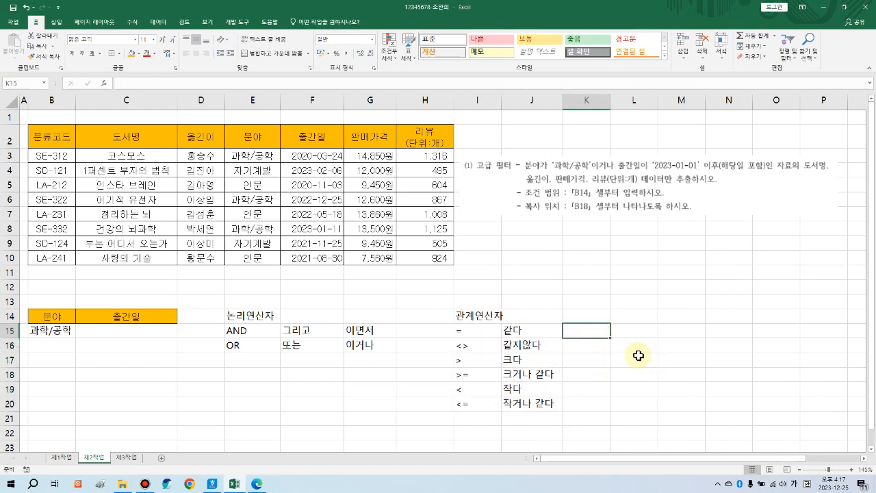
# Step: Enter 초과, 이상, 미만, 이하 in K17:K20 beside >, >=, <, <=
pyautogui.press('Return')
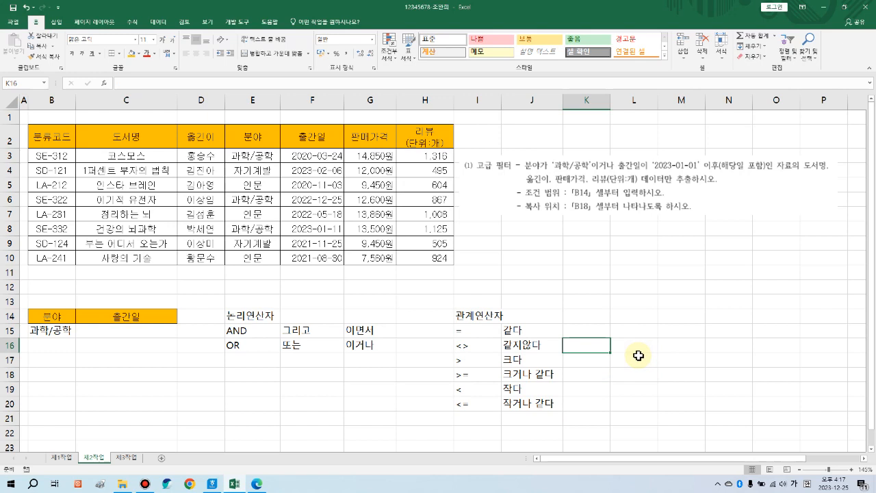
pyautogui.press('Return')
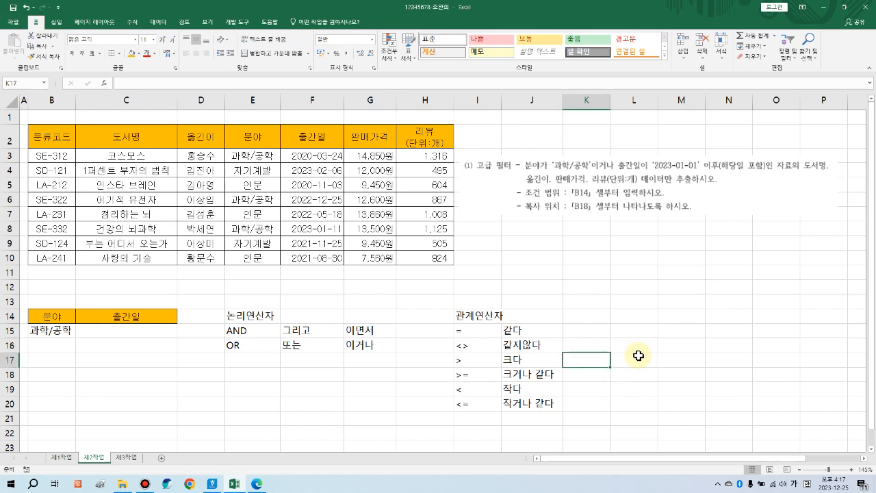
pyautogui.write('조고')
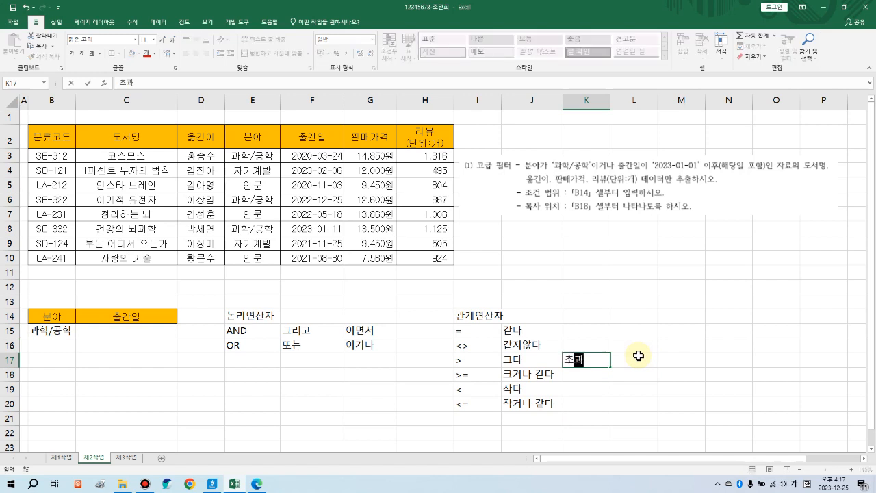
pyautogui.press('Return')
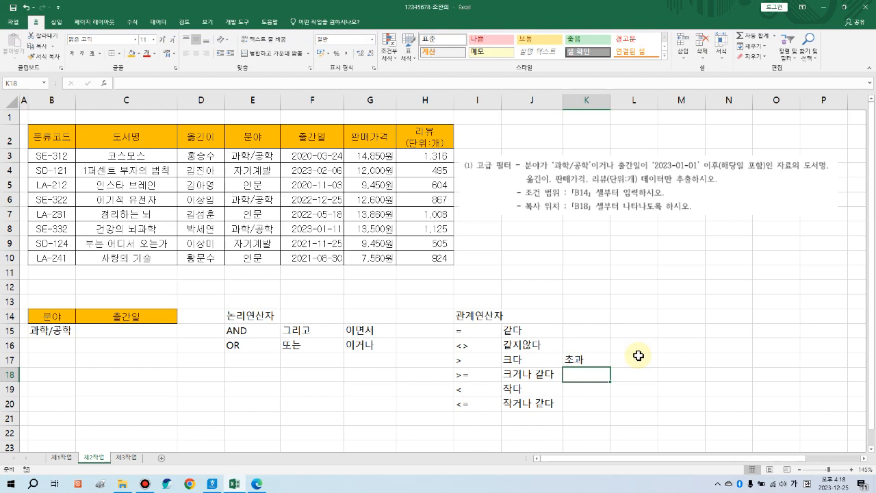
pyautogui.write('이상')
pyautogui.press('Return')
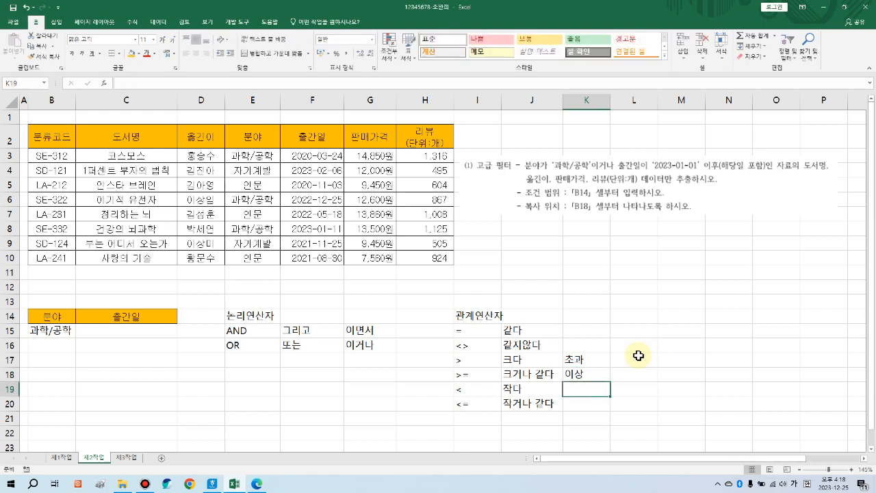
pyautogui.write('미만')
pyautogui.press('Return')
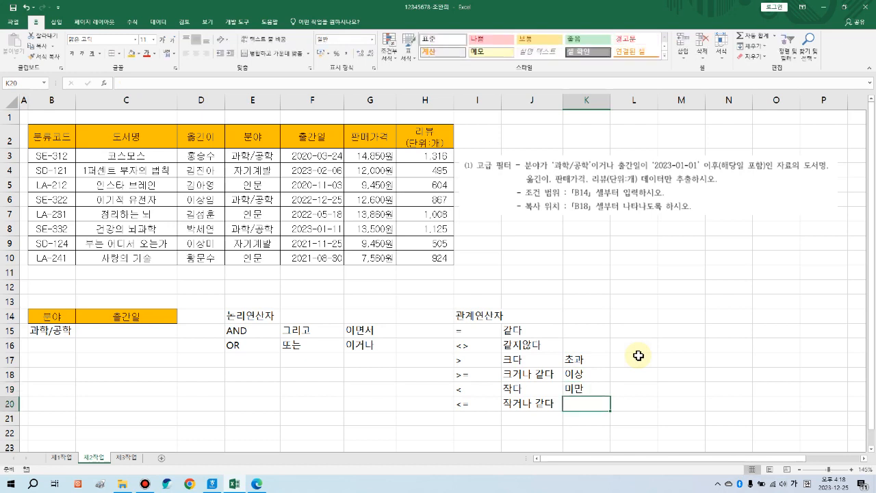
pyautogui.write('이하')
pyautogui.press('Return')
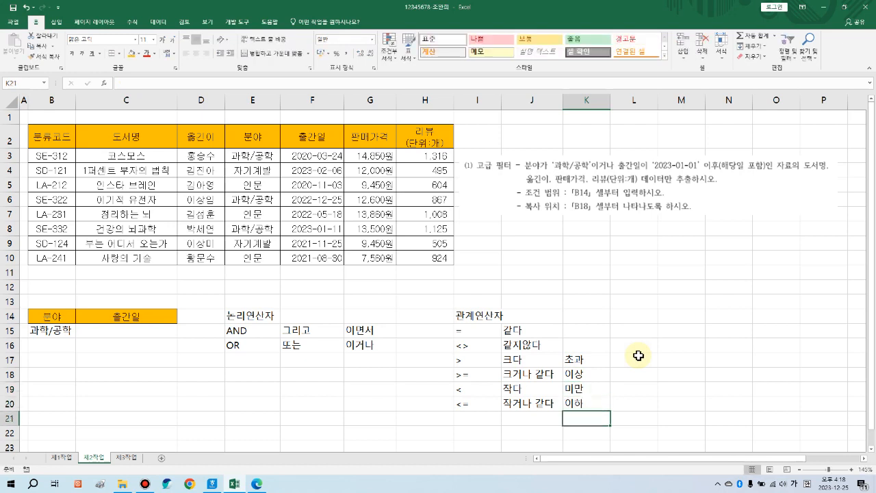
# Step: Select parts of the operator tables to review them, ending on the relational table
pyautogui.moveTo(480, 330); pyautogui.dragTo(586, 403)
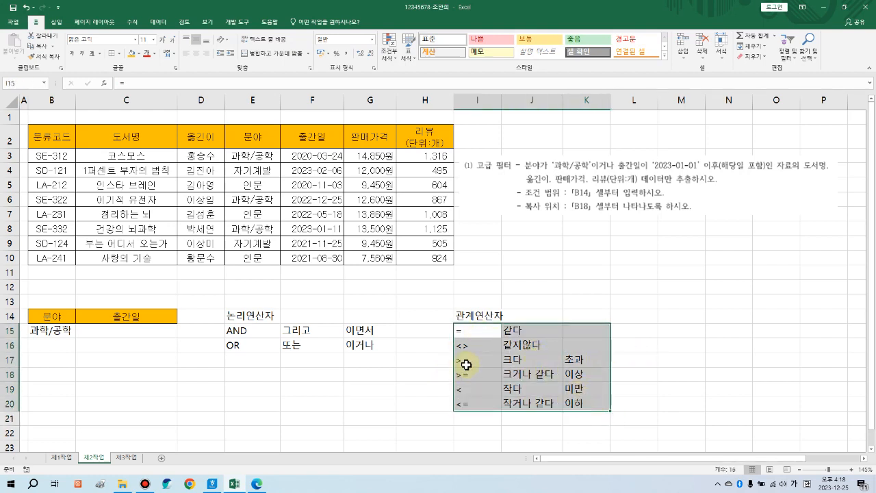
pyautogui.click(508, 370)
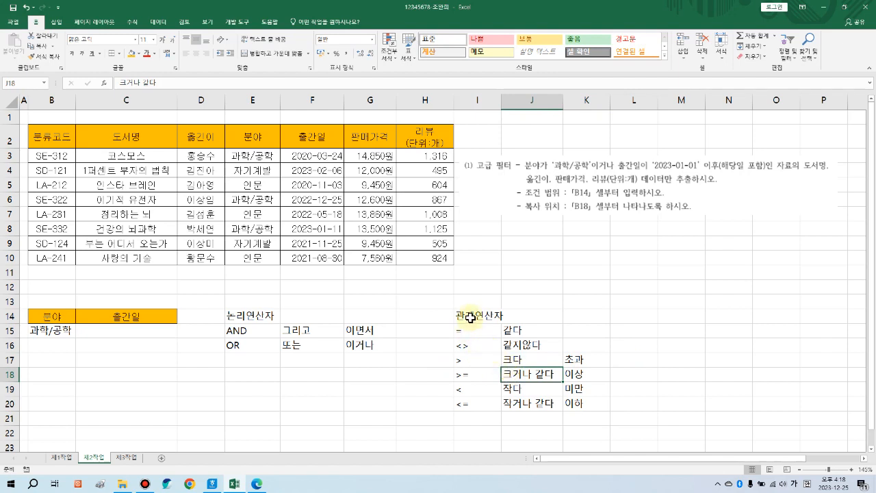
pyautogui.click(139, 333)
pyautogui.moveTo(241, 316); pyautogui.dragTo(349, 340)
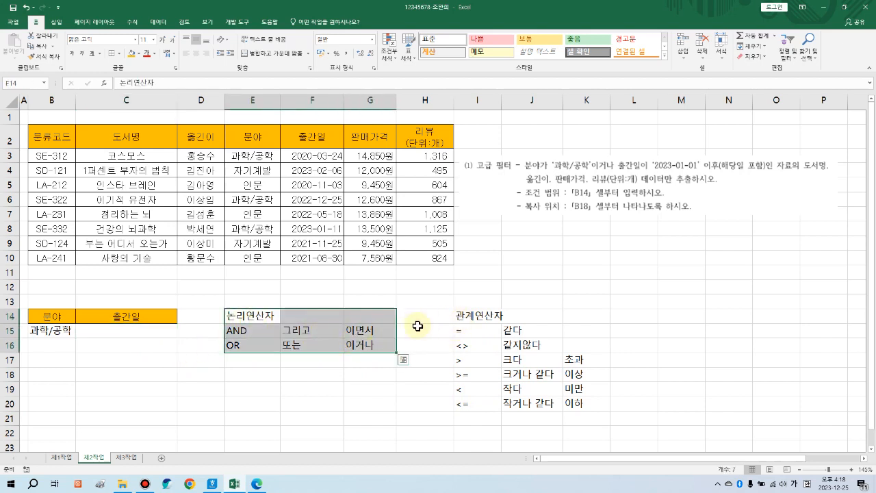
pyautogui.moveTo(413, 322); pyautogui.dragTo(479, 332)
pyautogui.moveTo(513, 363); pyautogui.dragTo(570, 404)
pyautogui.click(569, 404)
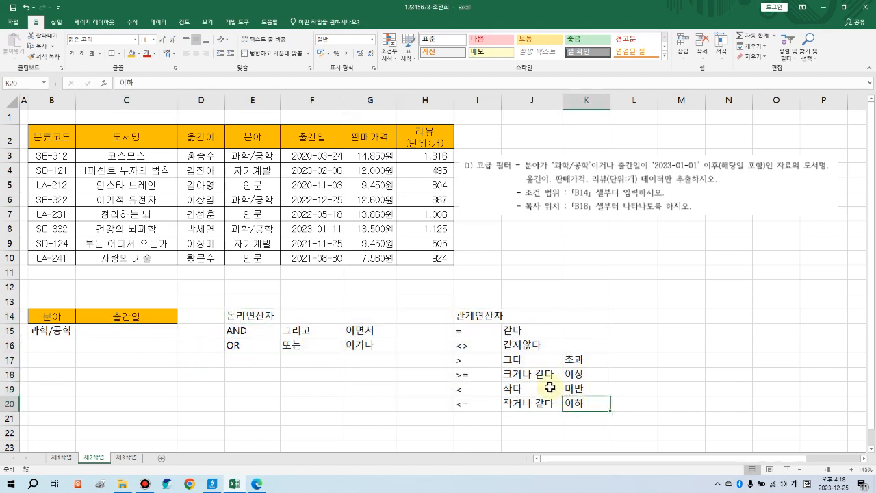
pyautogui.moveTo(481, 320); pyautogui.dragTo(584, 392)
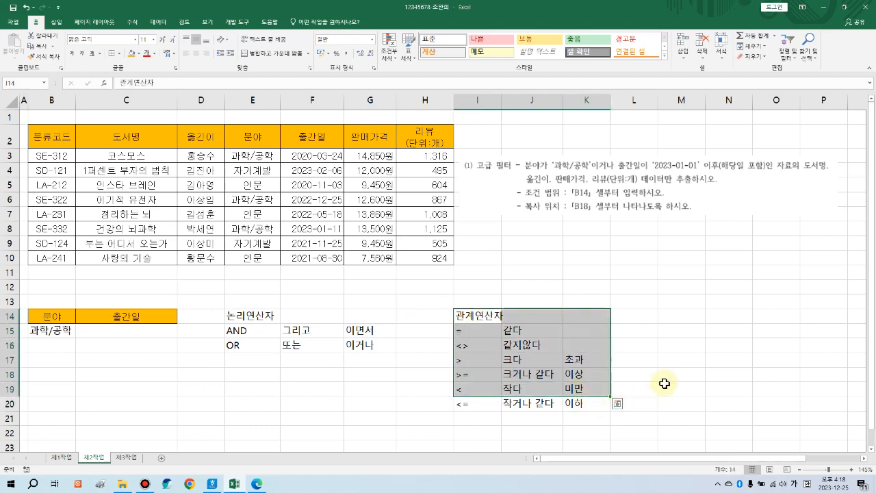
# Step: Enter the heading 산술연산자 in M14, correcting the typo
pyautogui.click(681, 324)
pyautogui.write('신술영나')
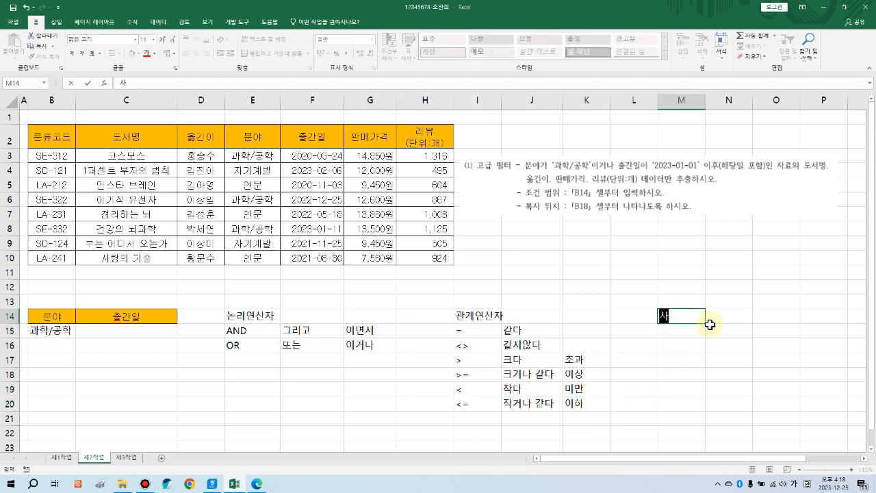
pyautogui.press('BackSpace')
pyautogui.press('BackSpace')
pyautogui.press('BackSpace')
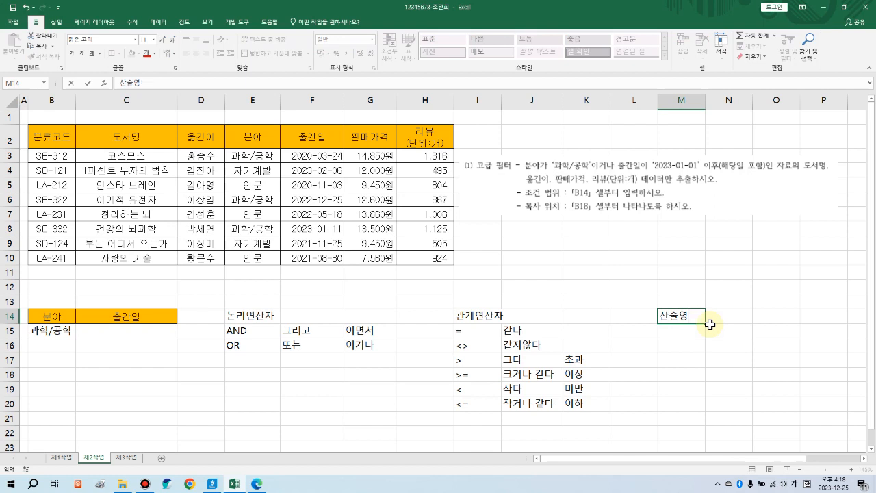
pyautogui.write('연상')
pyautogui.press('BackSpace')
pyautogui.write('산자')
pyautogui.press('Return')
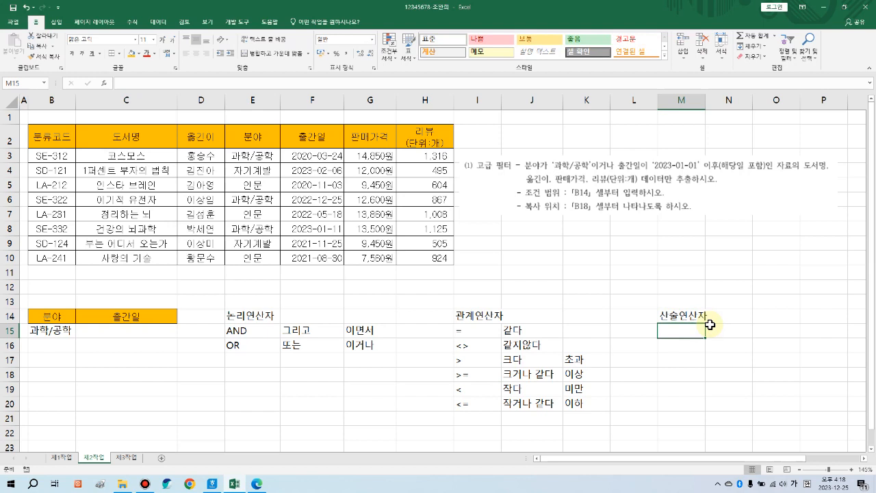
# Step: Enter (, ), ^, *, / and '+, - in M15:M18
pyautogui.write('(, )')
pyautogui.press('Return')
pyautogui.write('^')
pyautogui.press('Return')
pyautogui.write('*, /')
pyautogui.press('Return')
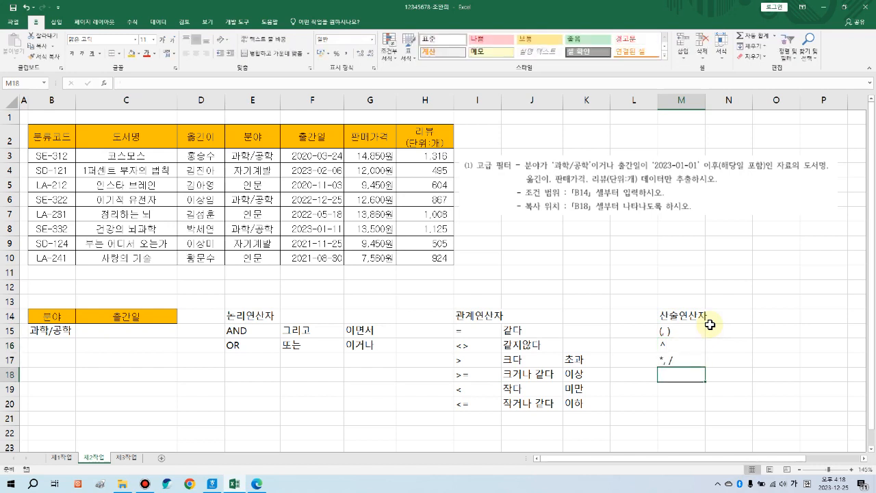
pyautogui.write("'")
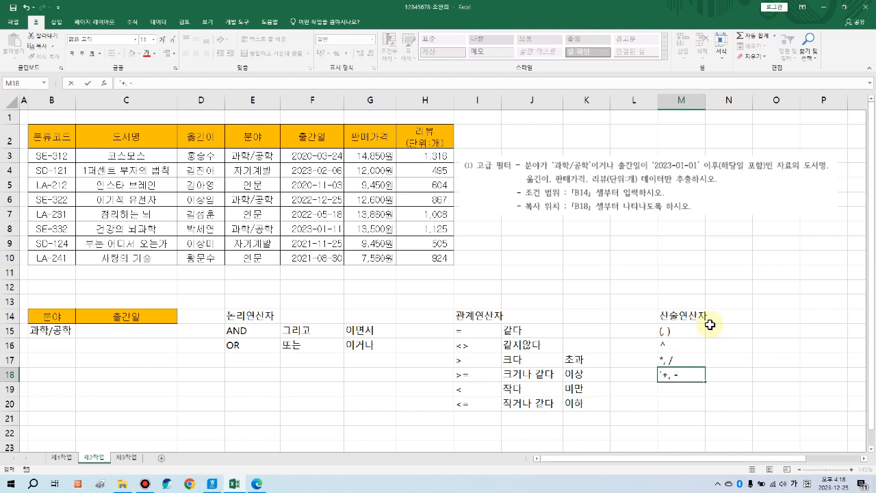
pyautogui.write('+, -')
pyautogui.press('Return')
# Step: Select the arithmetic entries, then the whole operator reference table, to review them
pyautogui.moveTo(685, 330); pyautogui.dragTo(689, 375)
pyautogui.click(690, 401)
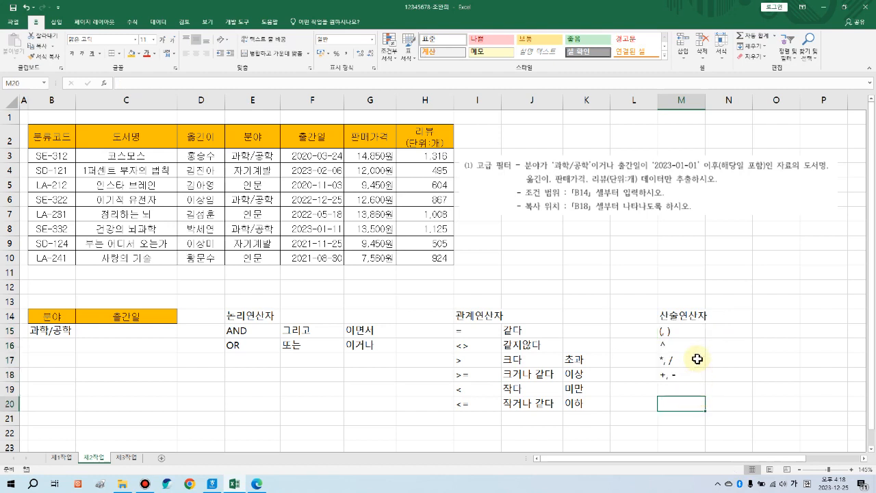
pyautogui.moveTo(689, 332); pyautogui.dragTo(694, 374)
pyautogui.click(680, 400)
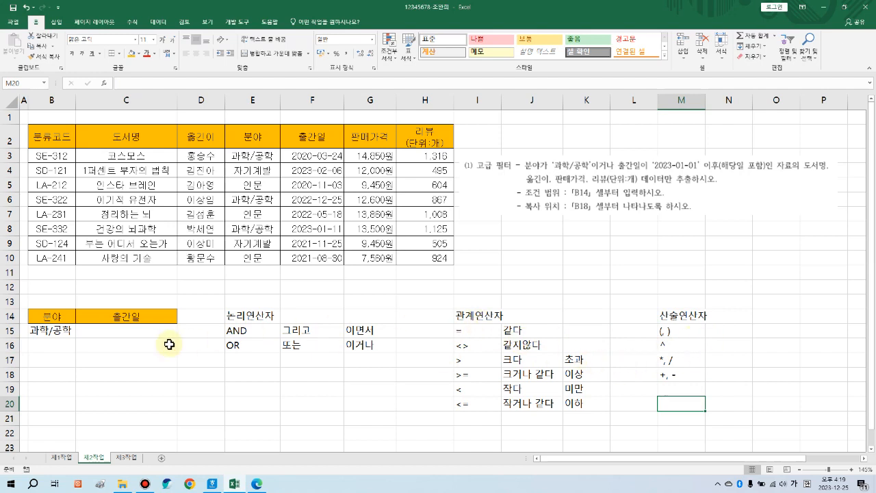
pyautogui.moveTo(269, 313); pyautogui.dragTo(679, 401)
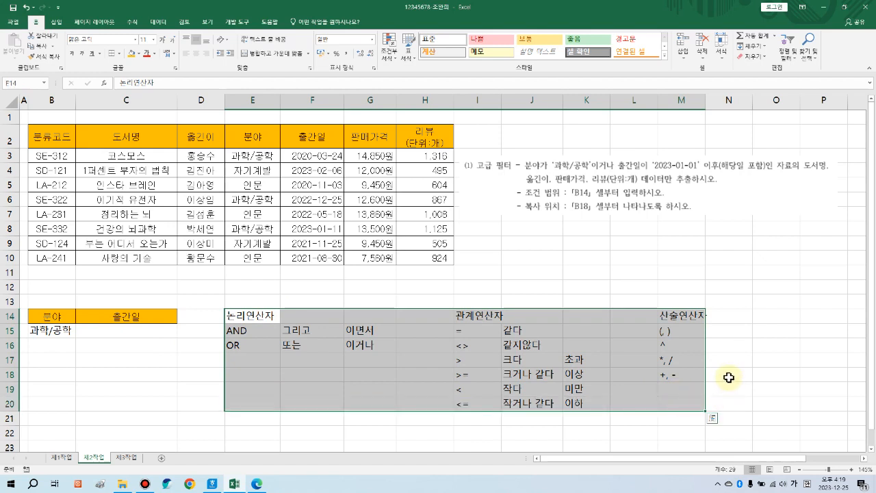
pyautogui.click(730, 380)
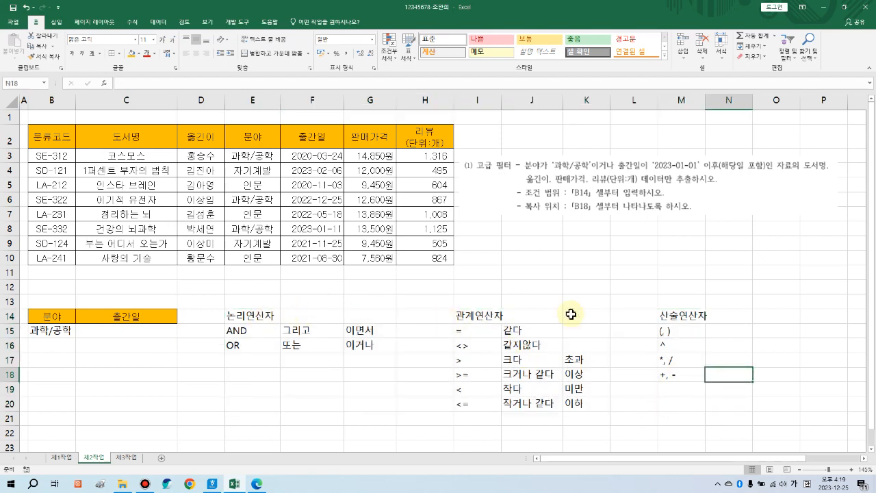
pyautogui.click(147, 333)
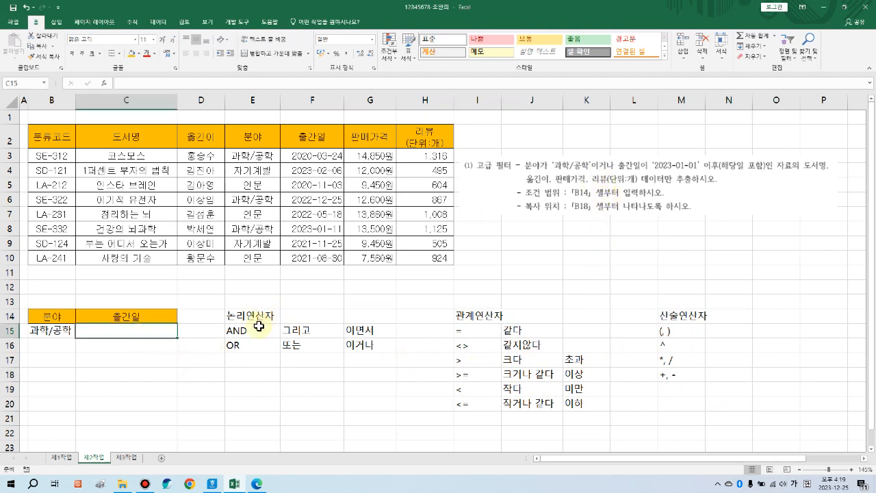
pyautogui.click(139, 346)
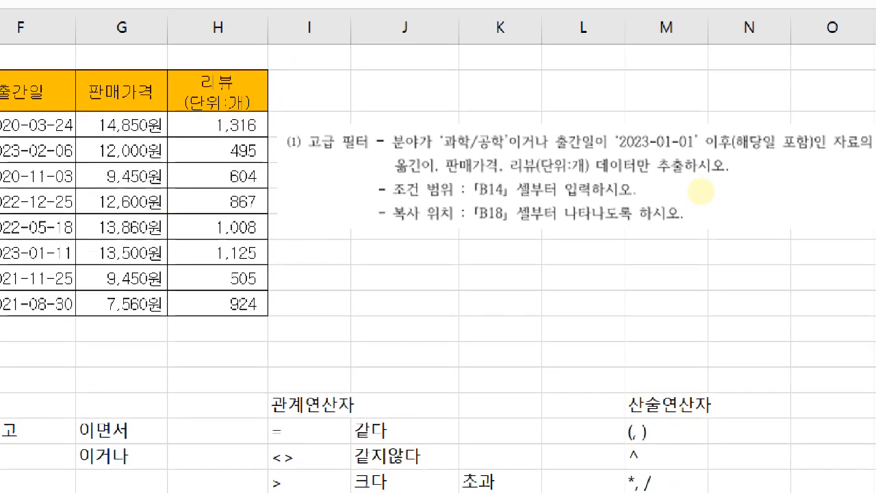
pyautogui.moveTo(611, 117)
pyautogui.mouseDown()
pyautogui.moveTo(645, 166)
pyautogui.moveTo(707, 178)
pyautogui.moveTo(787, 159)
pyautogui.mouseUp()
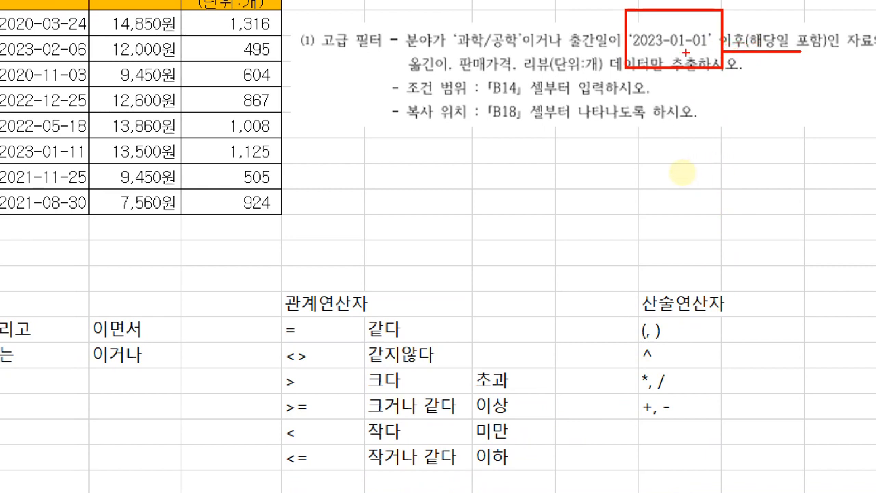
pyautogui.moveTo(719, 93)
pyautogui.mouseDown()
pyautogui.moveTo(713, 119)
pyautogui.moveTo(756, 105)
pyautogui.mouseUp()
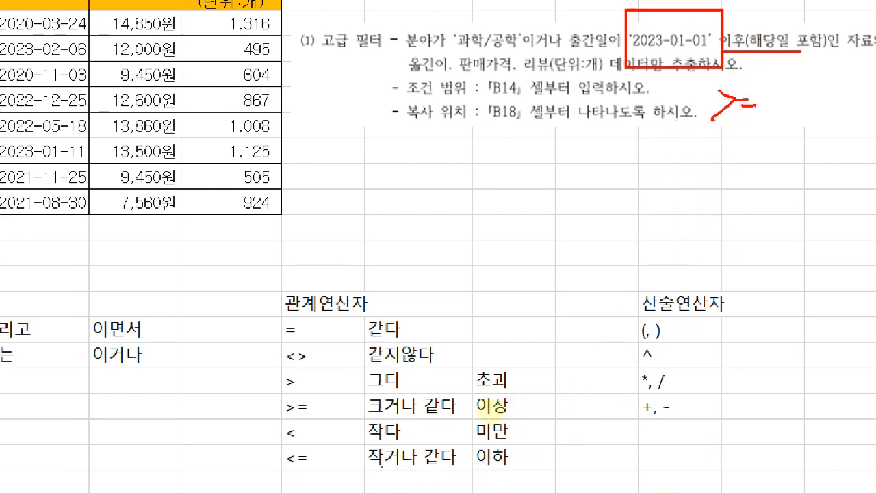
pyautogui.moveTo(301, 416)
pyautogui.mouseDown()
pyautogui.moveTo(277, 405)
pyautogui.moveTo(320, 419)
pyautogui.mouseUp()
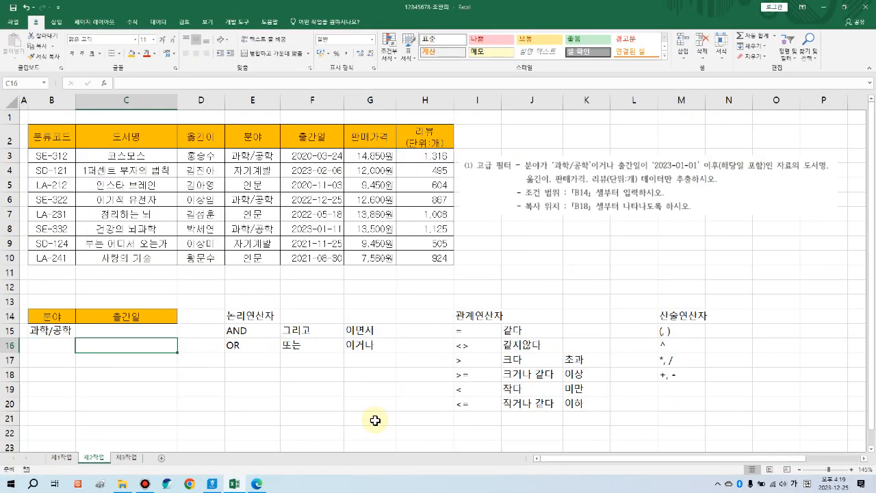
pyautogui.click(137, 352)
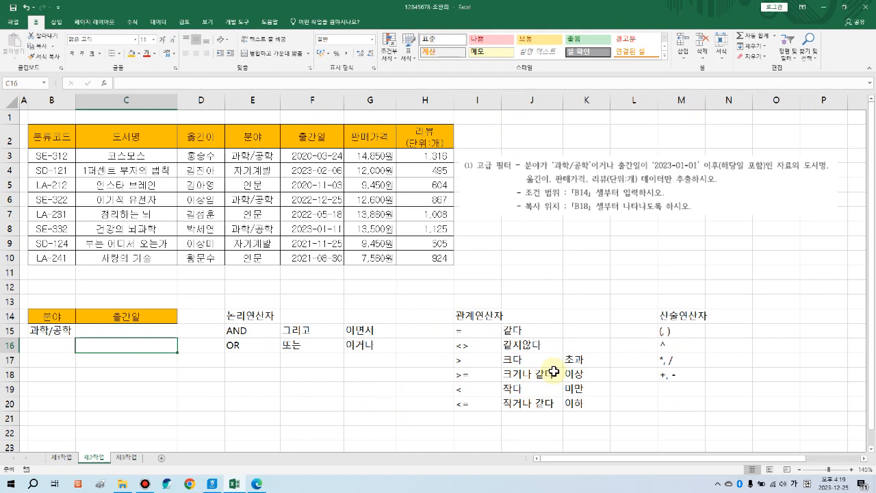
# Step: Enter >=2023-01-01 in C16 and check the B14:C16 criteria range
pyautogui.write('>')
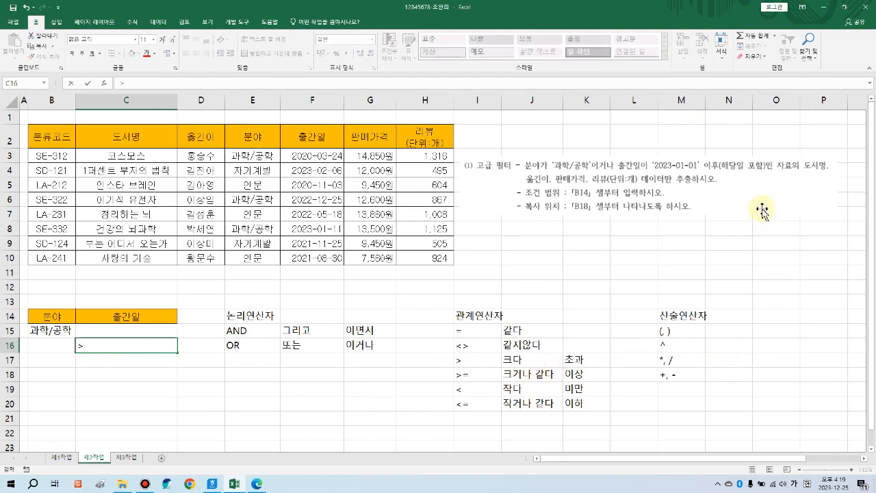
pyautogui.write('=2023')
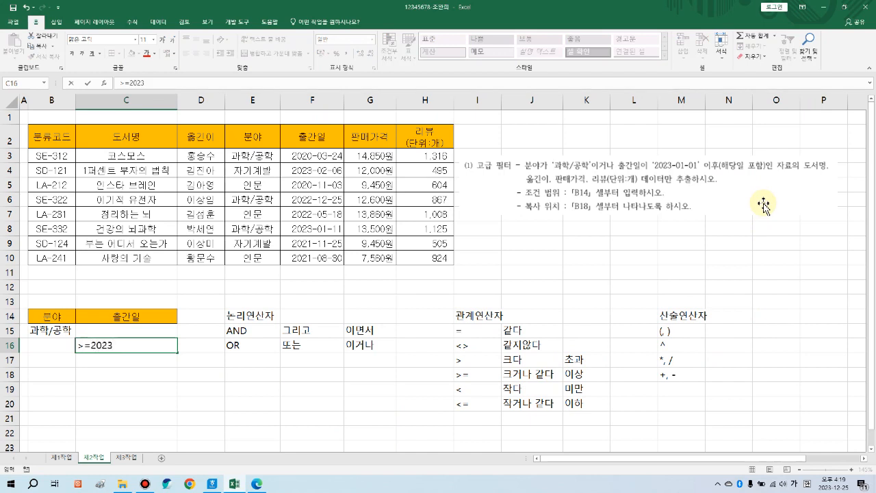
pyautogui.write('-01-01')
pyautogui.press('Return')
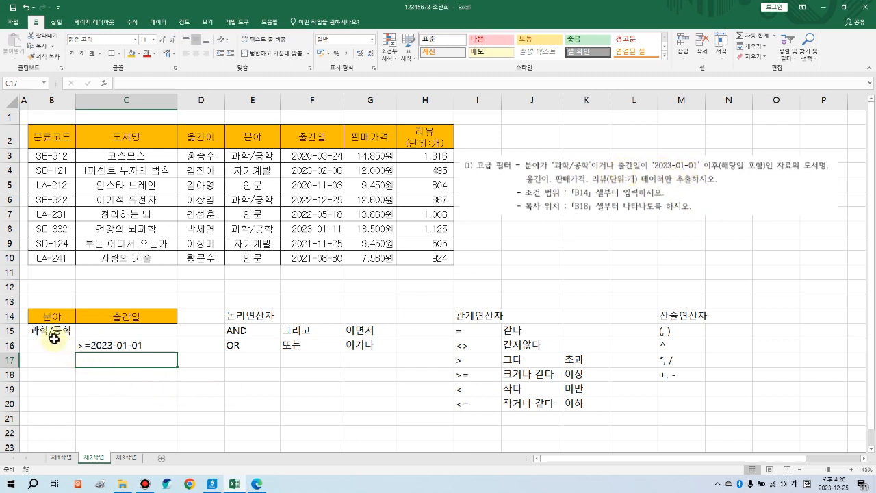
pyautogui.moveTo(43, 317); pyautogui.dragTo(132, 347)
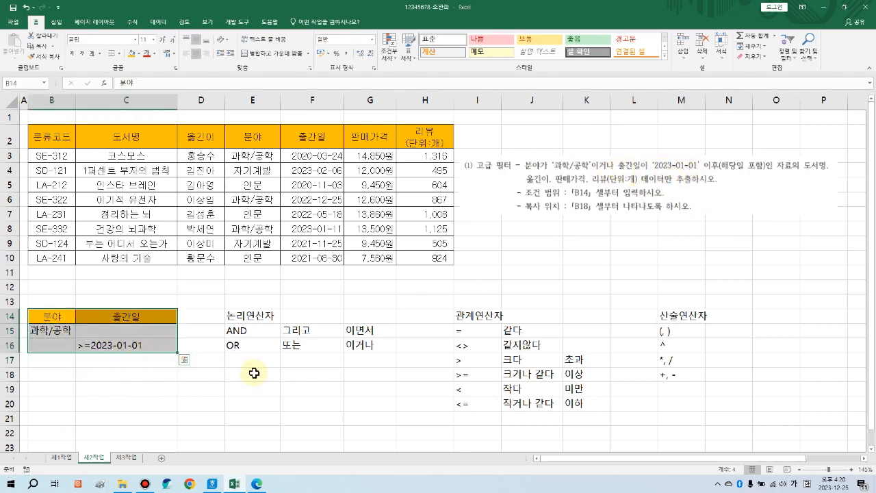
pyautogui.click(275, 375)
pyautogui.moveTo(240, 301); pyautogui.dragTo(680, 400)
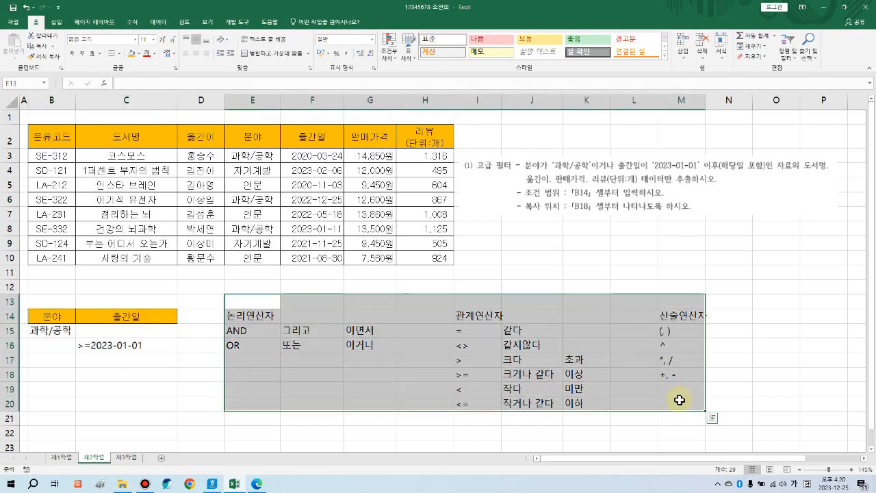
# Step: Delete the selected operator reference table from the sheet
pyautogui.press('Delete')
pyautogui.click(656, 320)
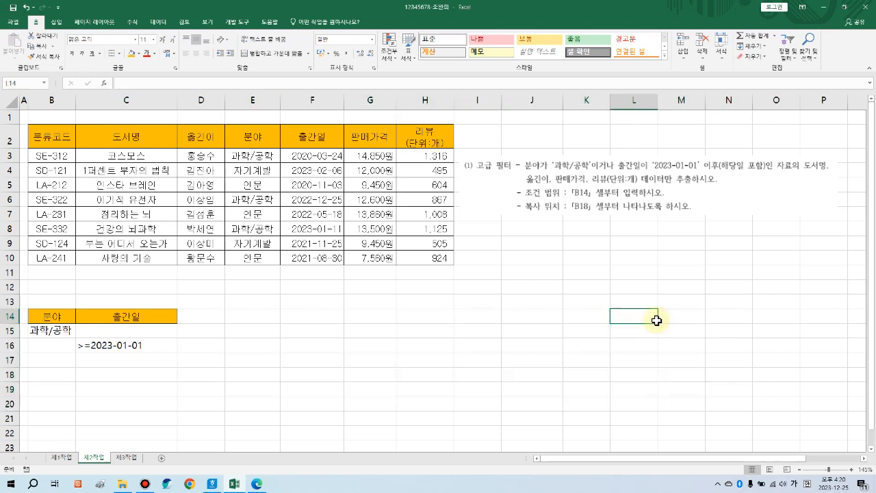
pyautogui.click(394, 345)
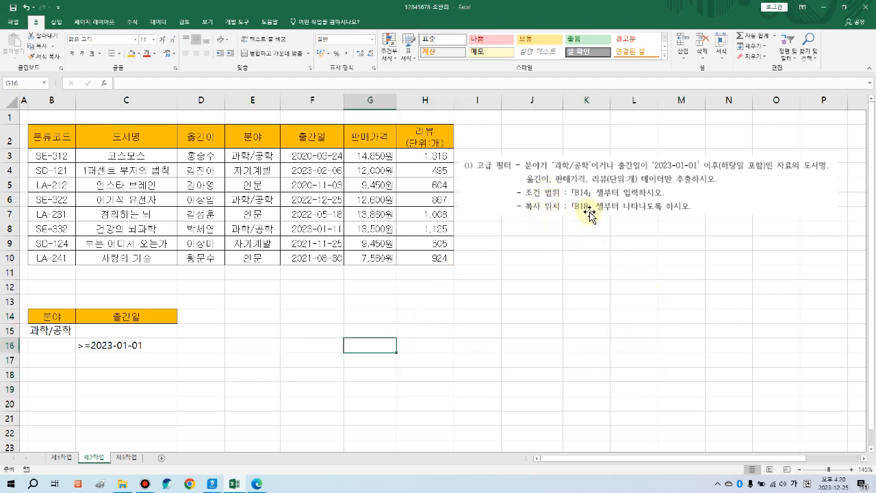
# Step: Select the 도서명 and 옮긴이 headers to copy to B18
pyautogui.click(48, 375)
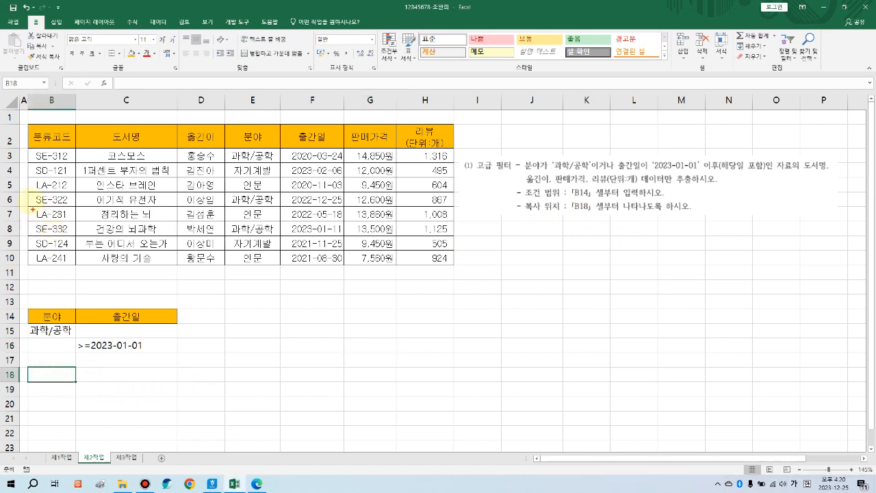
pyautogui.moveTo(28, 124)
pyautogui.mouseDown()
pyautogui.moveTo(341, 246)
pyautogui.moveTo(452, 263)
pyautogui.mouseUp()
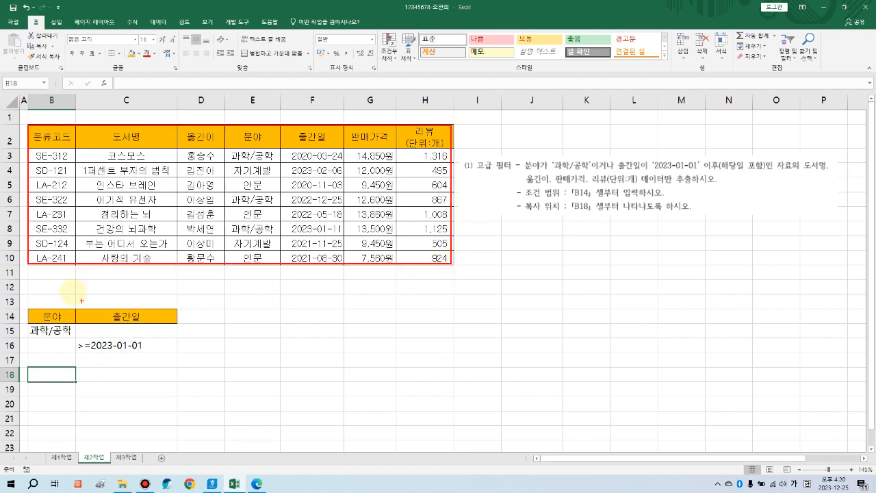
pyautogui.moveTo(31, 310)
pyautogui.mouseDown()
pyautogui.moveTo(79, 334)
pyautogui.moveTo(176, 354)
pyautogui.mouseUp()
pyautogui.moveTo(28, 367); pyautogui.dragTo(76, 384)
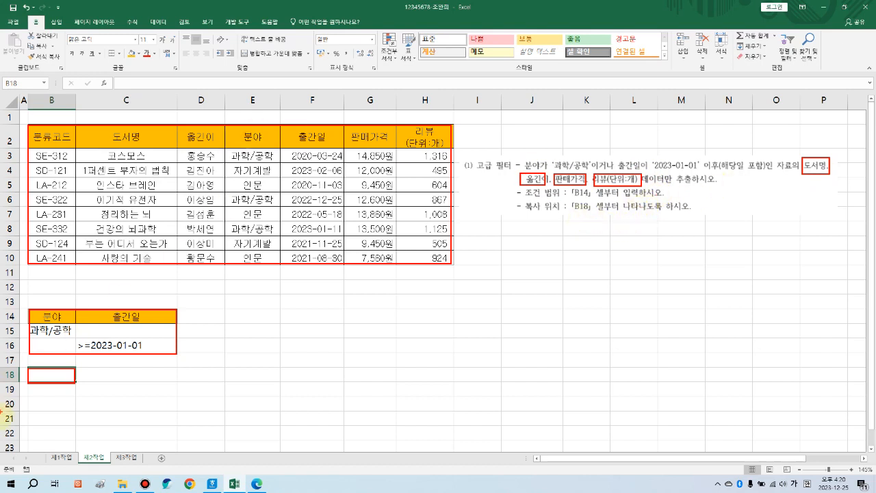
pyautogui.moveTo(46, 376); pyautogui.dragTo(54, 370)
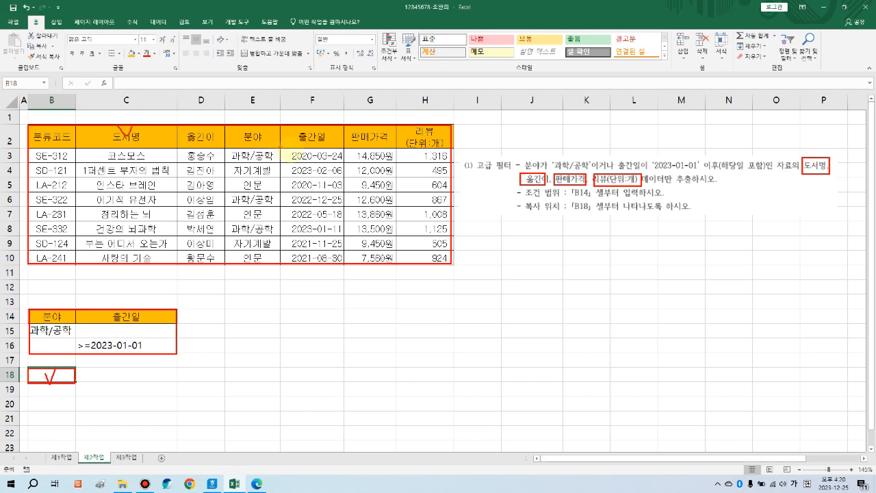
pyautogui.moveTo(200, 133); pyautogui.dragTo(208, 124)
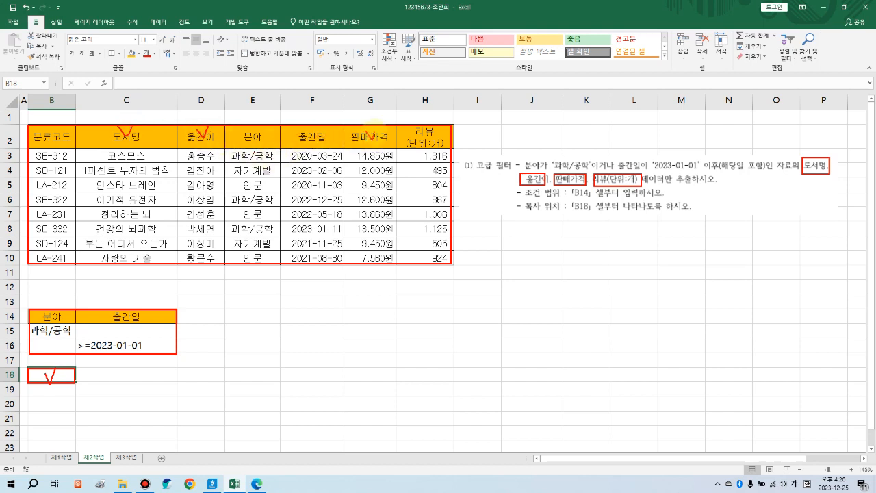
pyautogui.moveTo(404, 134); pyautogui.dragTo(426, 122)
pyautogui.moveTo(194, 136)
pyautogui.mouseDown()
pyautogui.moveTo(156, 134)
pyautogui.moveTo(197, 141)
pyautogui.mouseUp()
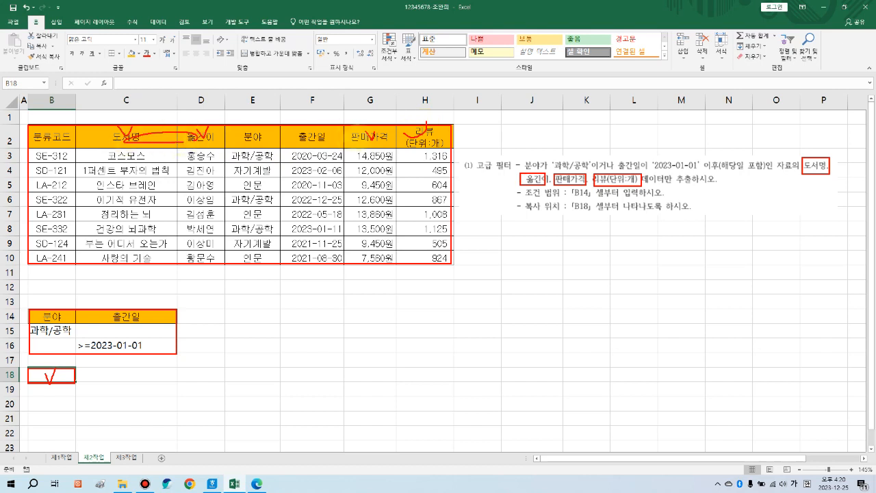
pyautogui.press('Escape')
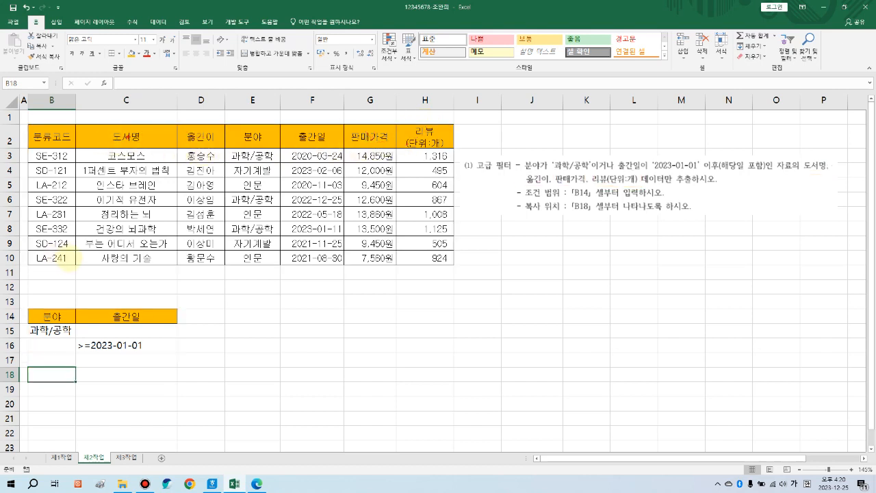
pyautogui.moveTo(123, 135); pyautogui.dragTo(197, 136)
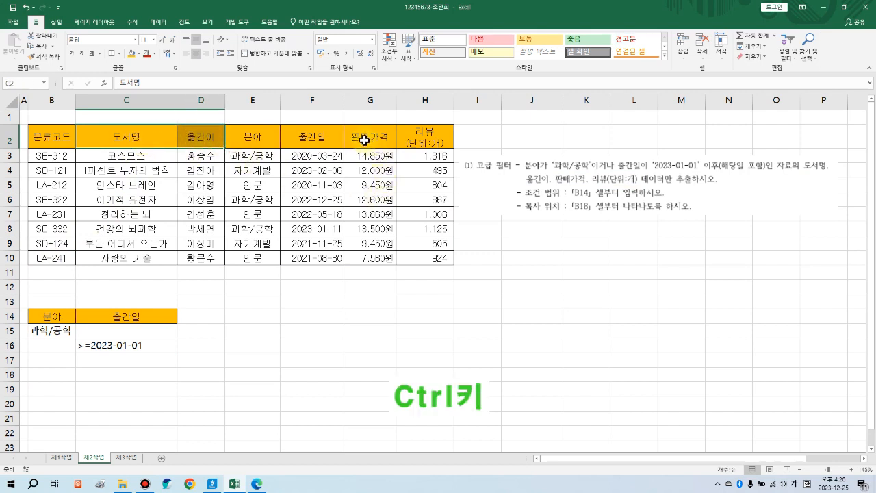
# Step: Copy the 도서명, 옮긴이, 판매가격 and 리뷰 headers into B18:E18
pyautogui.moveTo(364, 140); pyautogui.dragTo(419, 140)
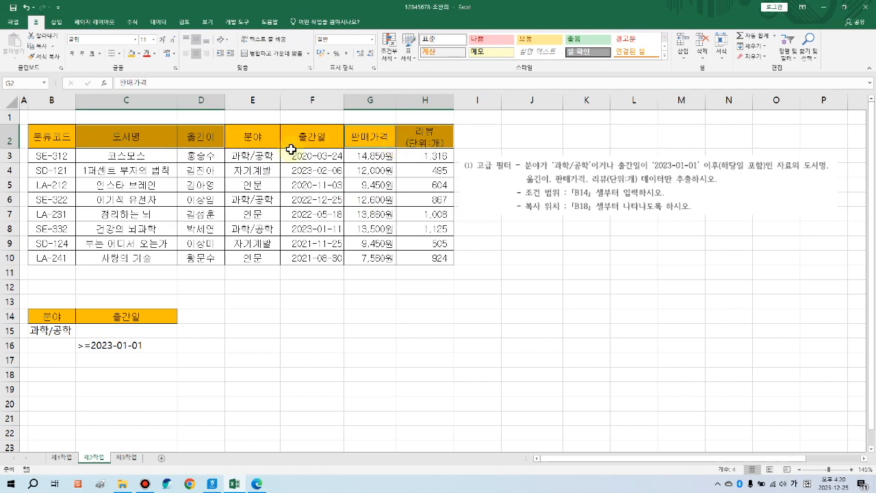
pyautogui.click(39, 45)
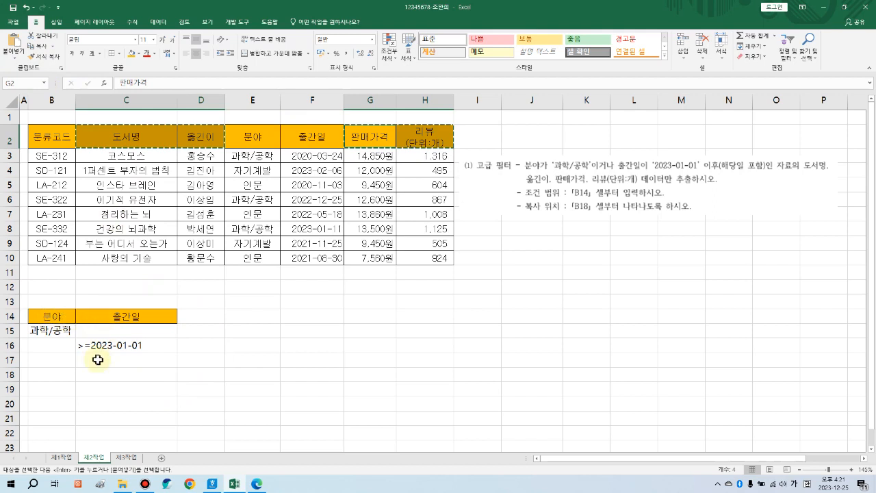
pyautogui.click(54, 378)
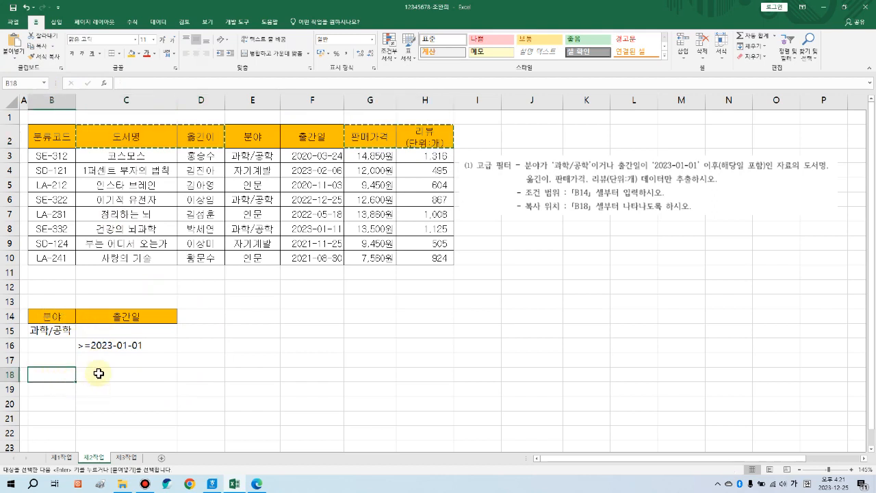
pyautogui.press('Return')
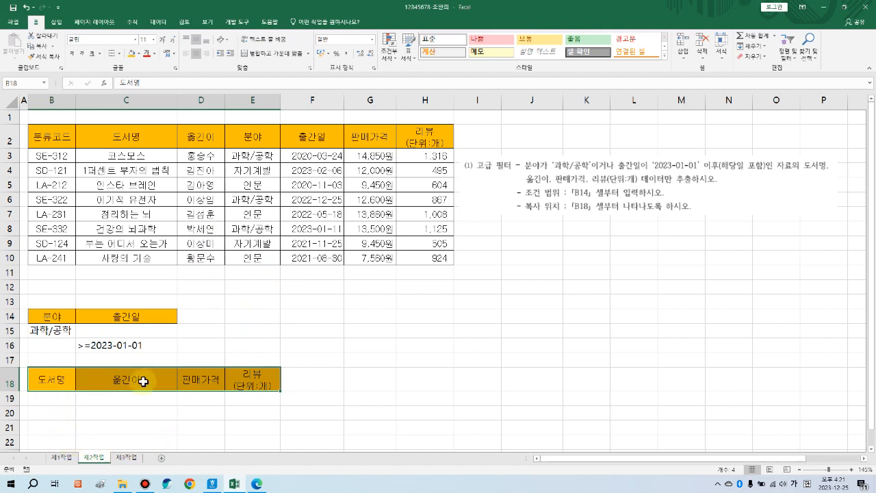
pyautogui.click(373, 372)
# Step: Select the book table B2:H10 as the list to filter
pyautogui.moveTo(33, 125)
pyautogui.mouseDown()
pyautogui.moveTo(110, 175)
pyautogui.moveTo(449, 261)
pyautogui.mouseUp()
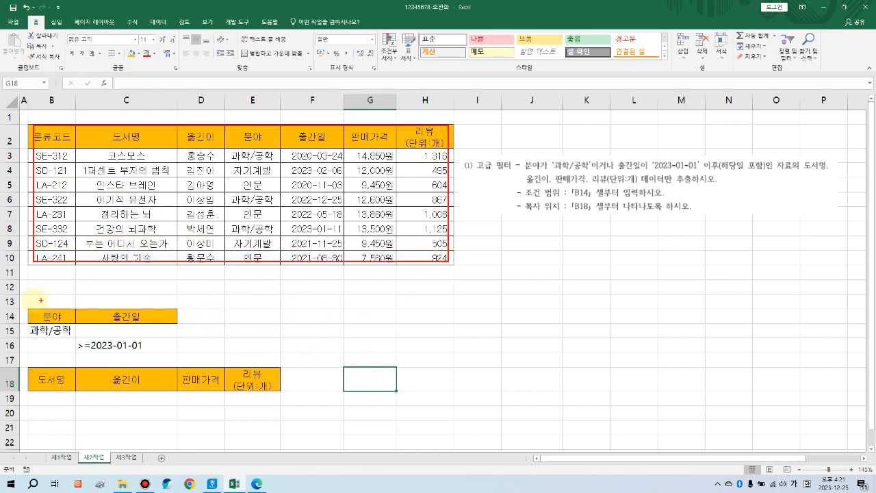
pyautogui.moveTo(29, 309); pyautogui.dragTo(177, 352)
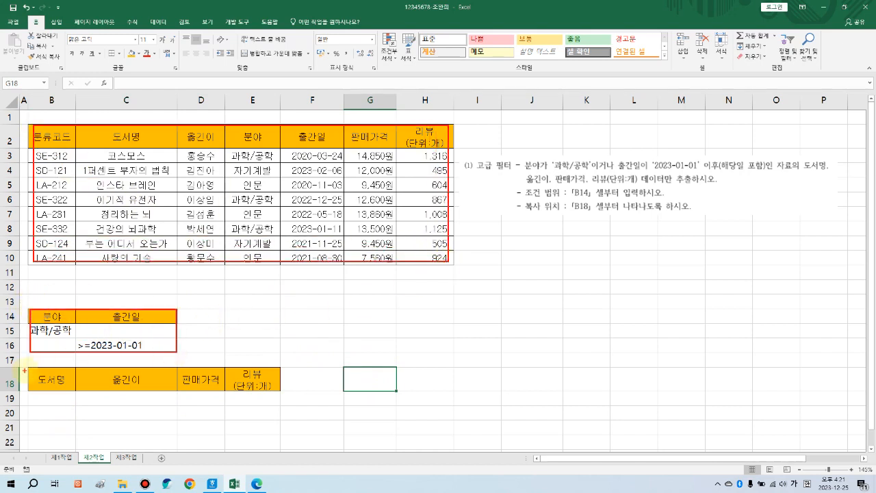
pyautogui.moveTo(29, 365)
pyautogui.mouseDown()
pyautogui.moveTo(281, 399)
pyautogui.moveTo(73, 392)
pyautogui.moveTo(281, 393)
pyautogui.mouseUp()
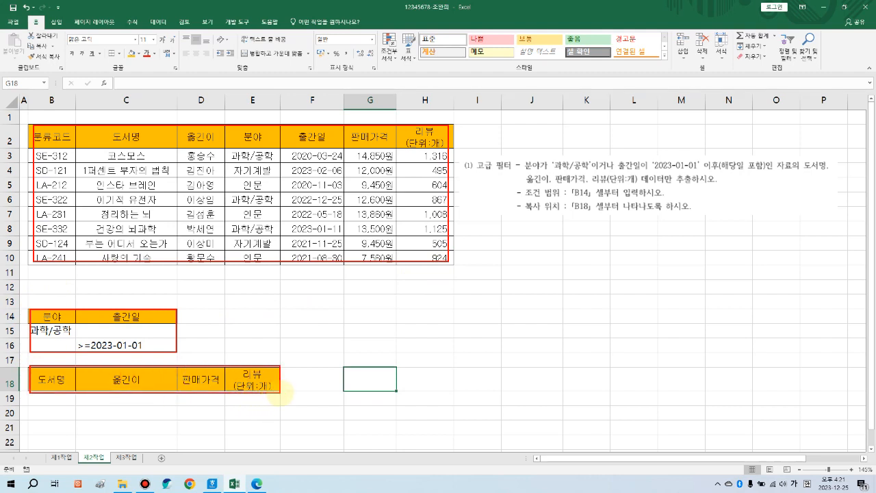
pyautogui.press('Escape')
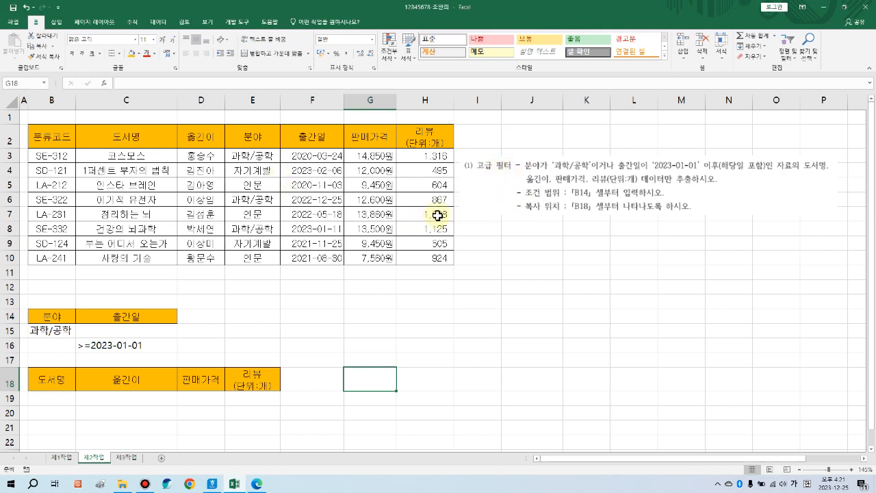
pyautogui.click(433, 295)
pyautogui.moveTo(48, 137); pyautogui.dragTo(407, 255)
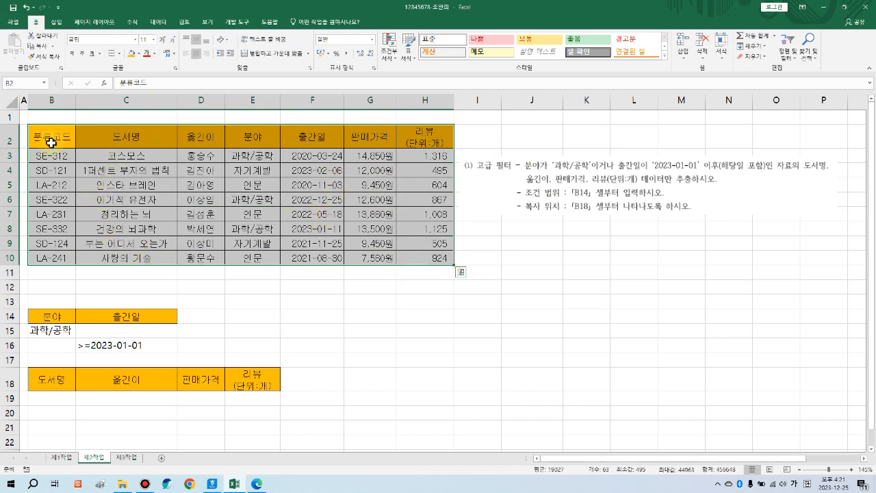
# Step: Open the Advanced Filter dialog from the Data tab
pyautogui.click(158, 22)
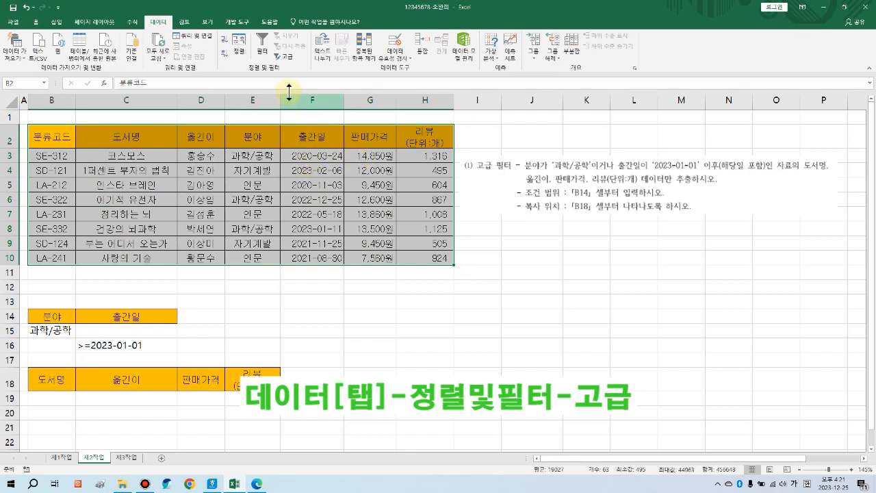
pyautogui.click(288, 54)
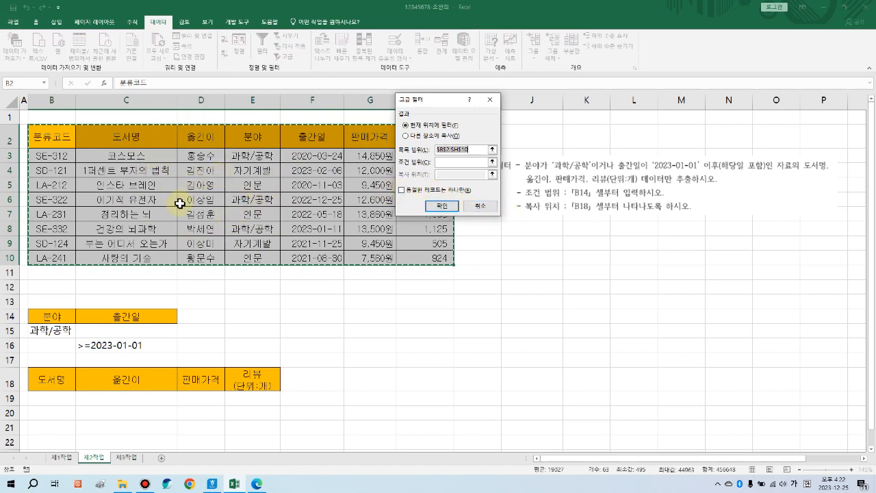
pyautogui.hotkey('ctrl', '2')
pyautogui.moveTo(41, 130); pyautogui.dragTo(359, 260)
pyautogui.moveTo(431, 152); pyautogui.dragTo(363, 171)
pyautogui.moveTo(32, 308)
pyautogui.mouseDown()
pyautogui.moveTo(186, 352)
pyautogui.moveTo(178, 341)
pyautogui.mouseUp()
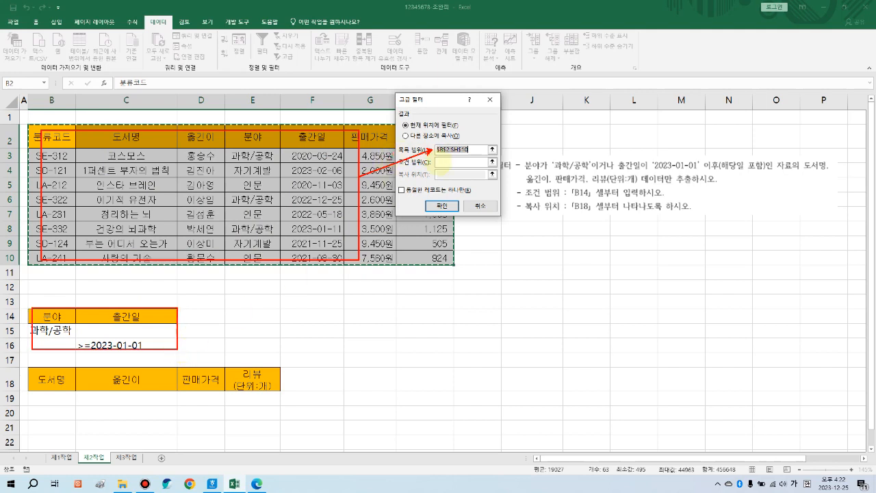
pyautogui.moveTo(439, 162); pyautogui.dragTo(185, 313)
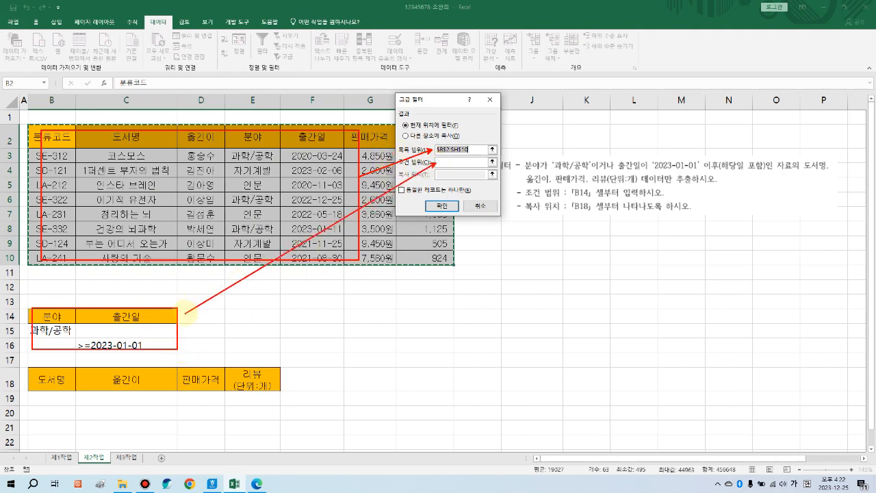
pyautogui.moveTo(32, 369); pyautogui.dragTo(273, 391)
pyautogui.moveTo(439, 174)
pyautogui.mouseDown()
pyautogui.moveTo(343, 323)
pyautogui.moveTo(282, 368)
pyautogui.mouseUp()
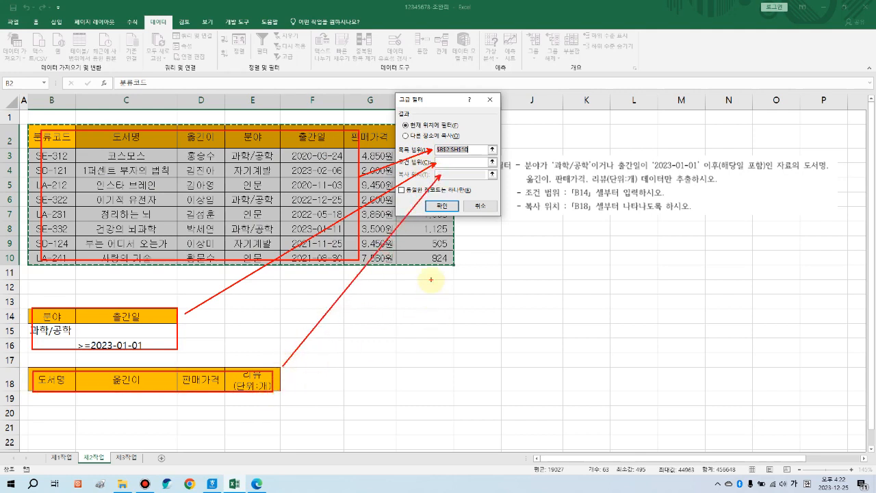
pyautogui.press('e')
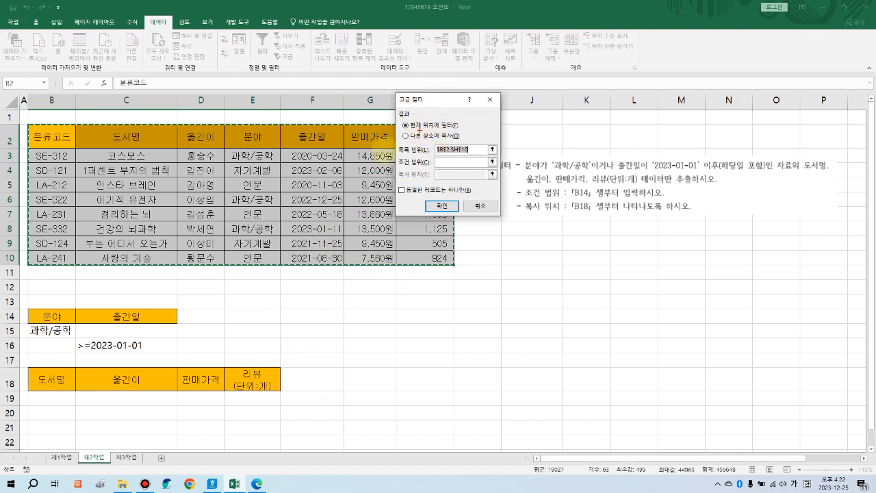
pyautogui.moveTo(263, 245)
pyautogui.mouseDown()
pyautogui.moveTo(229, 155)
pyautogui.moveTo(236, 257)
pyautogui.mouseUp()
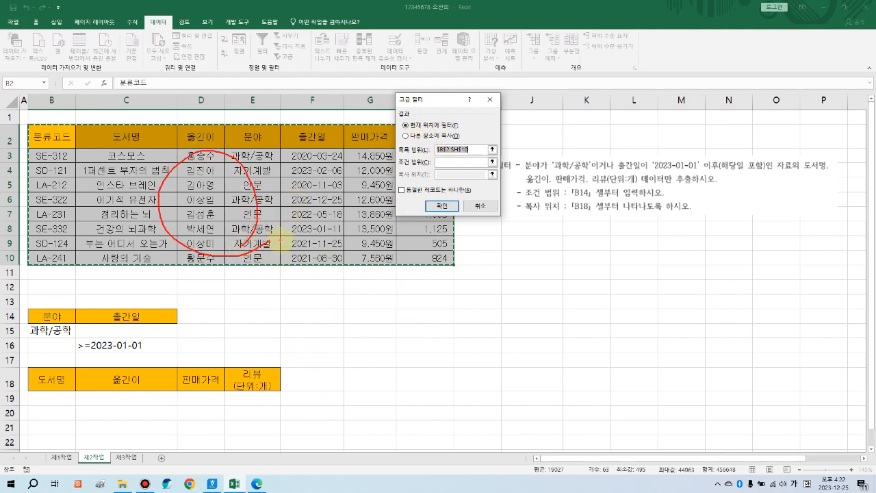
pyautogui.press('Escape')
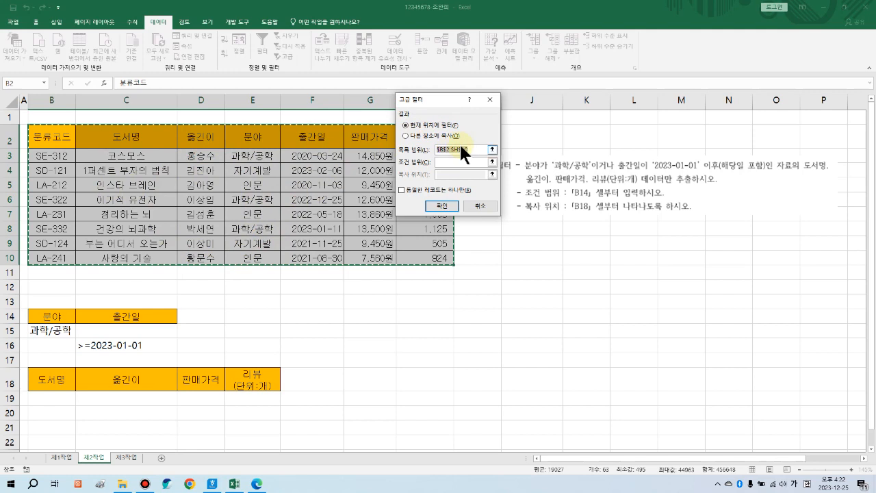
# Step: Run the Advanced Filter with criteria B14:C16, copying results to B18:E18
pyautogui.click(424, 136)
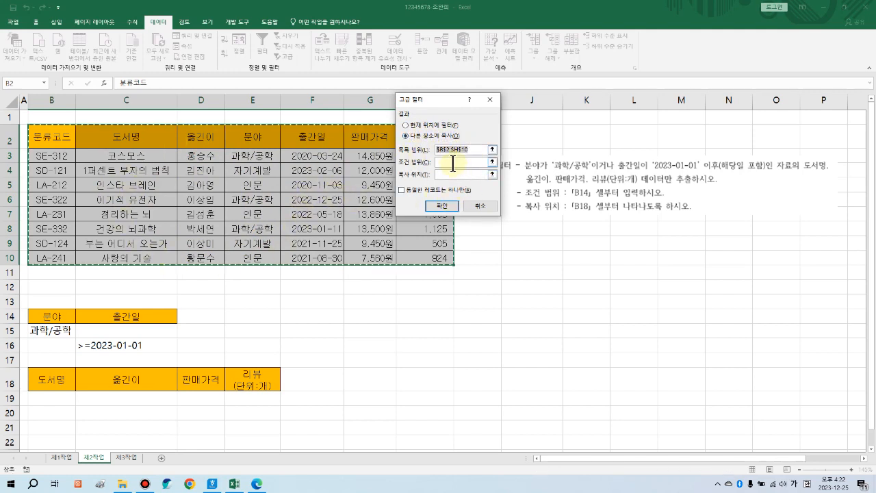
pyautogui.click(453, 163)
pyautogui.moveTo(39, 315); pyautogui.dragTo(137, 346)
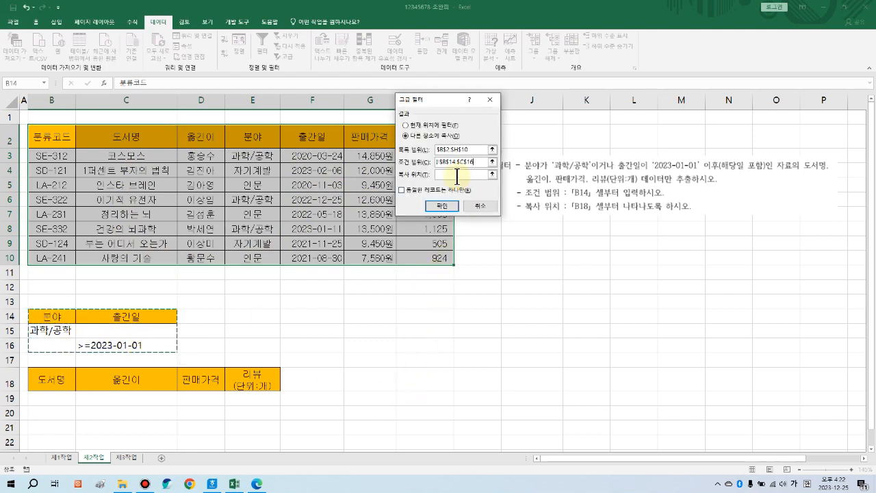
pyautogui.click(456, 174)
pyautogui.click(44, 377)
pyautogui.moveTo(44, 376); pyautogui.dragTo(270, 380)
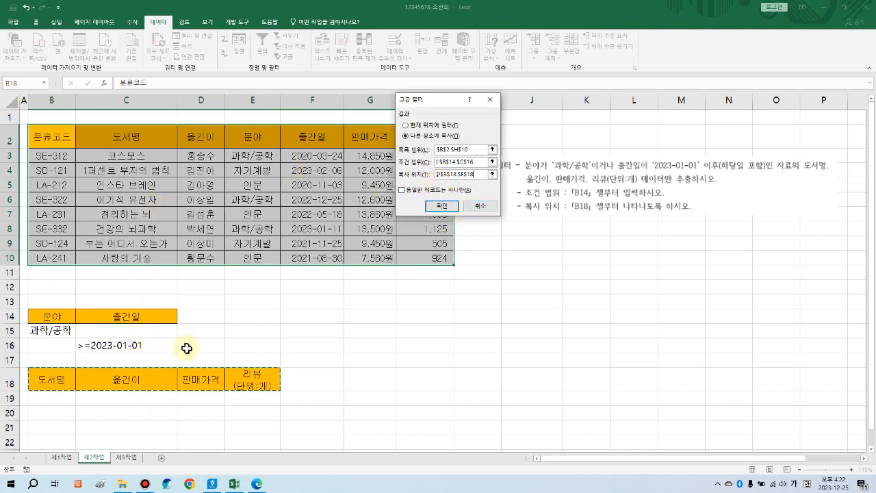
pyautogui.click(444, 206)
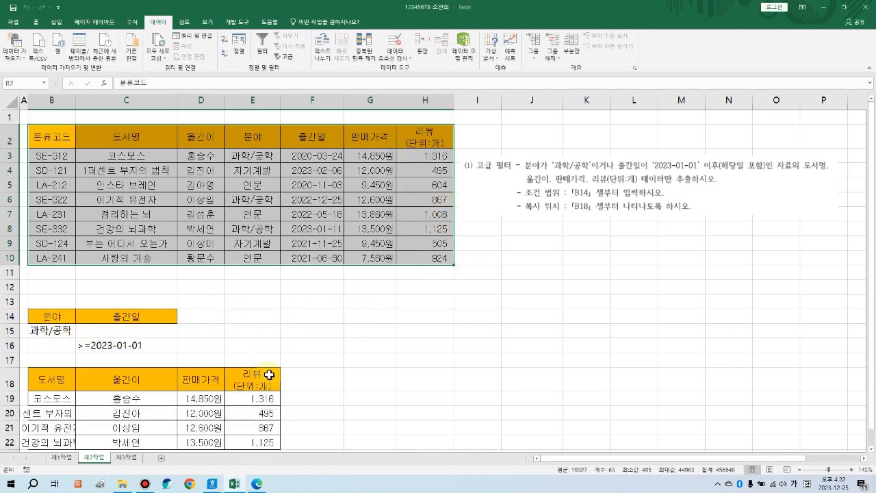
# Step: Delete the first task's instruction picture
pyautogui.scroll(-1, 269, 376)
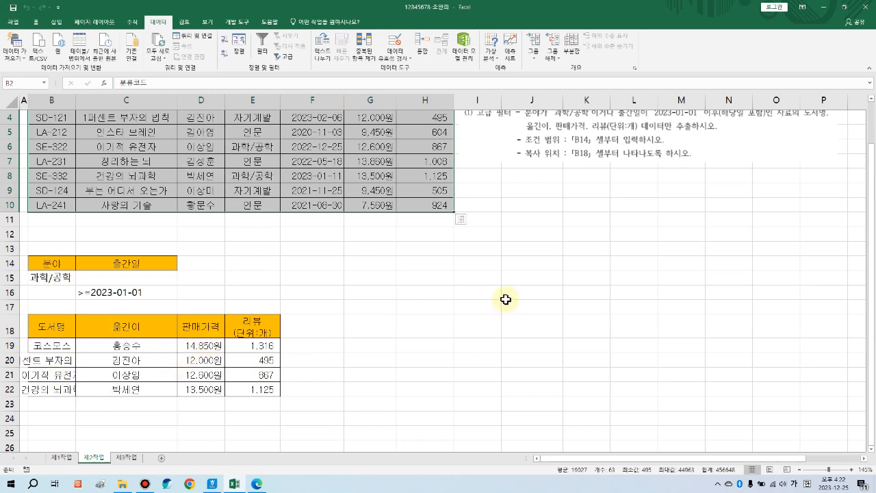
pyautogui.scroll(1, 506, 301)
pyautogui.click(569, 197)
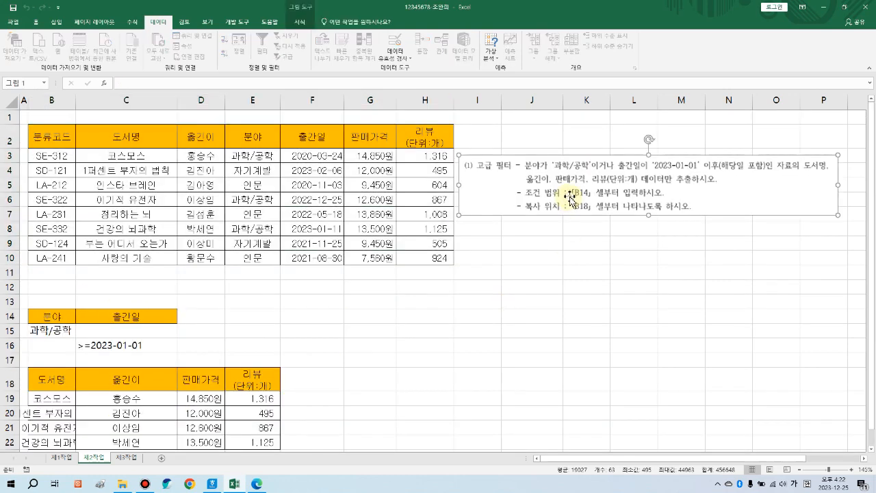
pyautogui.press('Delete')
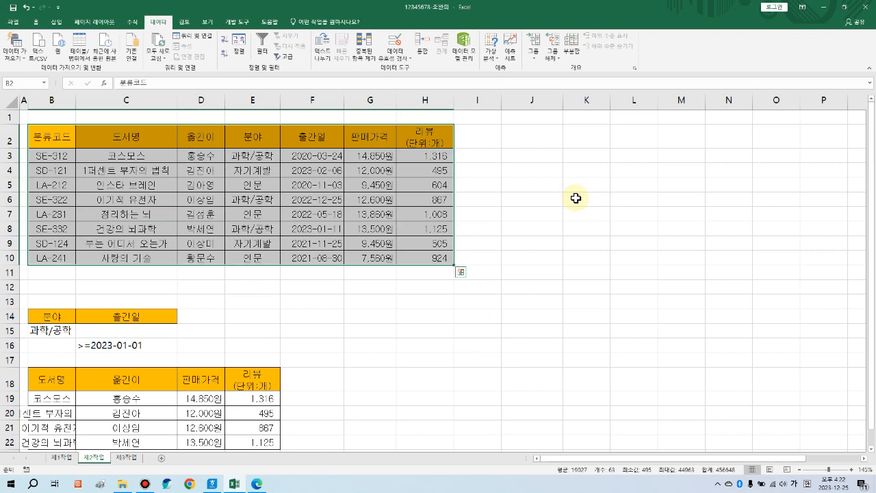
pyautogui.press('super+Left')
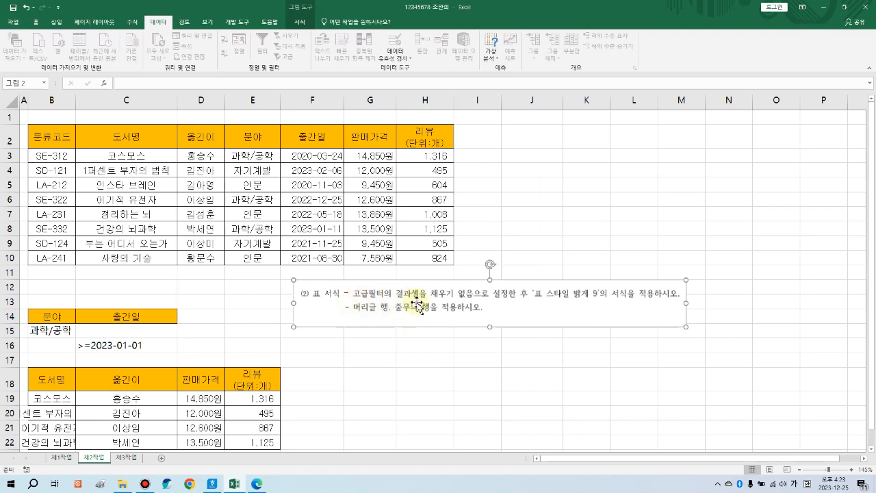
# Step: Select the filtered result block B18:E22
pyautogui.click(70, 380)
pyautogui.scroll(-2, 70, 380)
pyautogui.moveTo(55, 284); pyautogui.dragTo(260, 345)
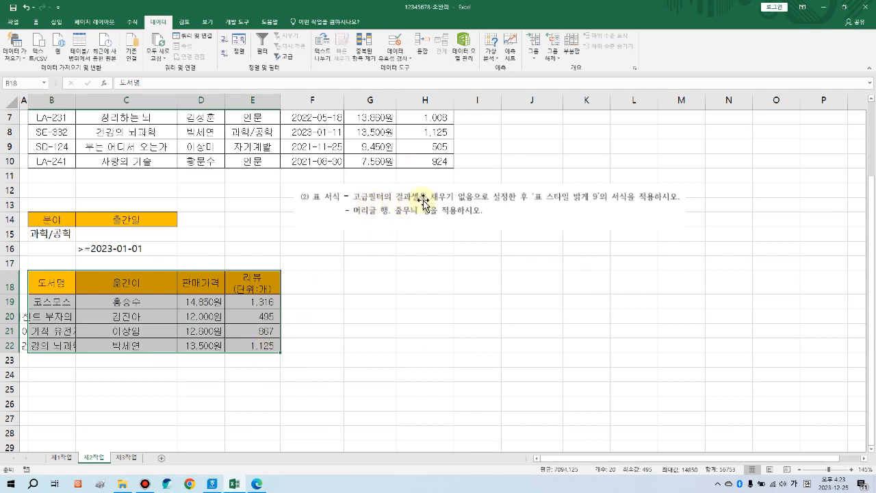
pyautogui.moveTo(57, 285); pyautogui.dragTo(241, 346)
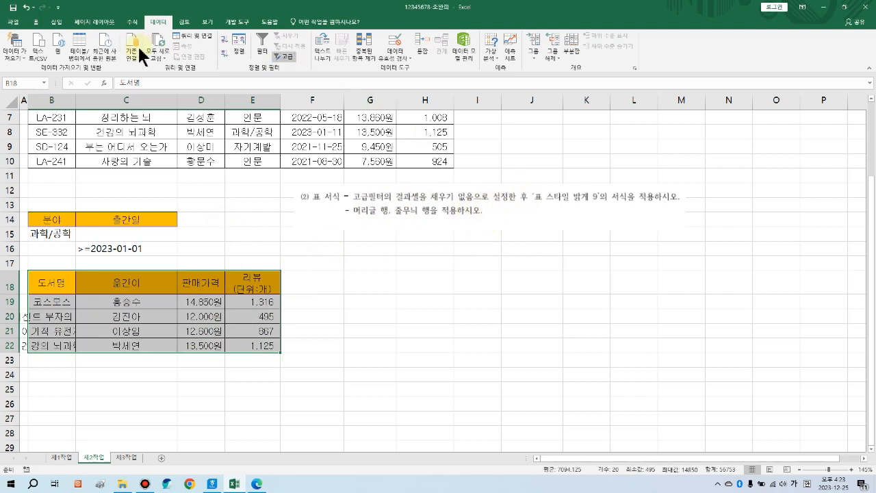
pyautogui.click(38, 23)
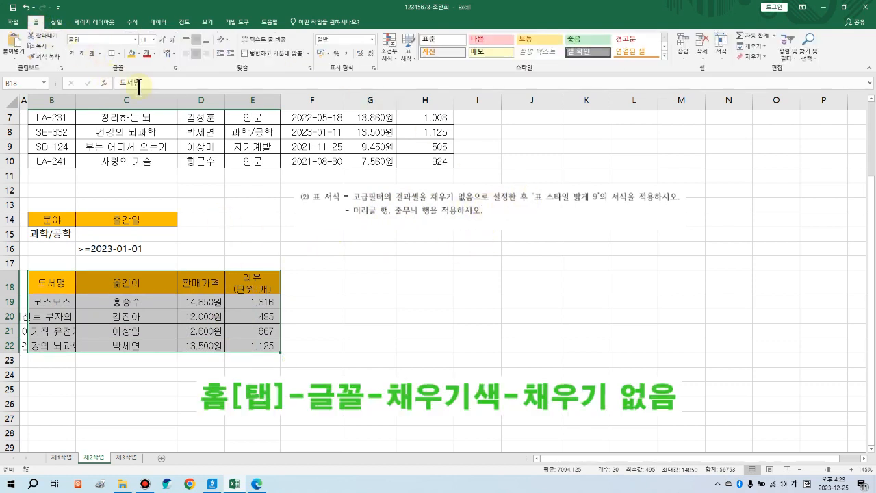
# Step: Remove the orange fill from B18:E22 using No Fill
pyautogui.click(140, 54)
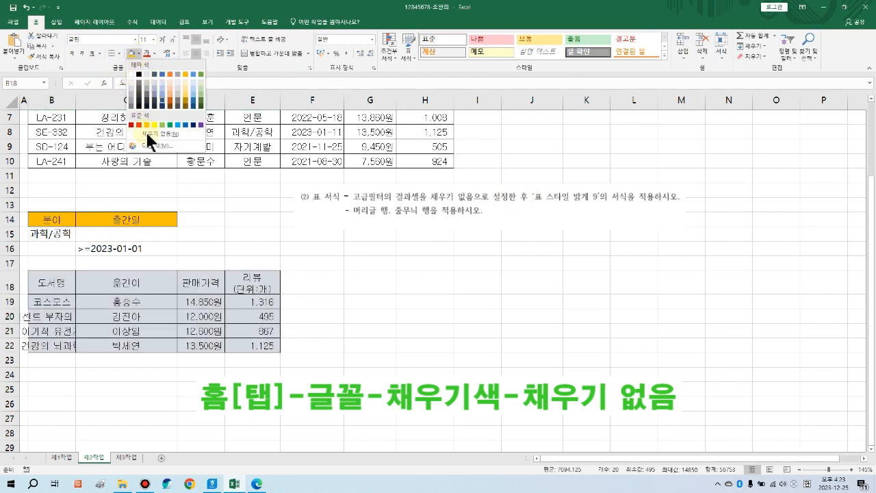
pyautogui.hotkey('ctrl', 'a')
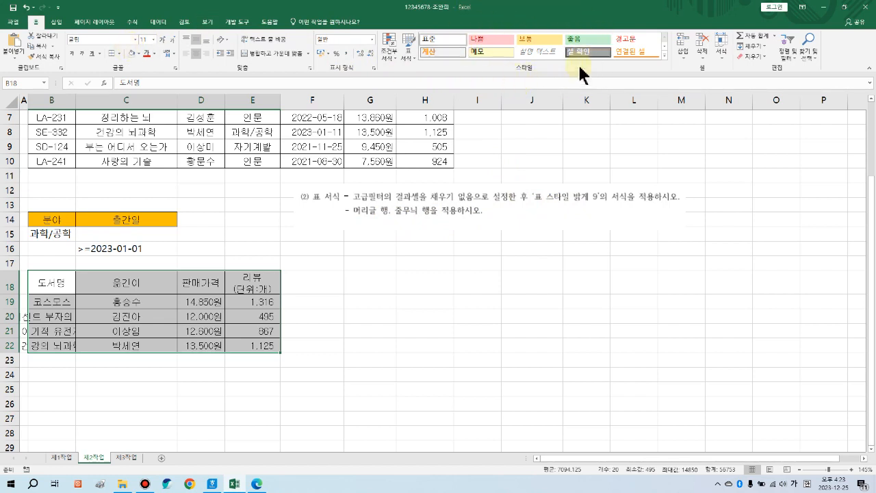
# Step: Format B18:E22 as a table with headers using the 표 스타일 밝게 9 style
pyautogui.click(408, 54)
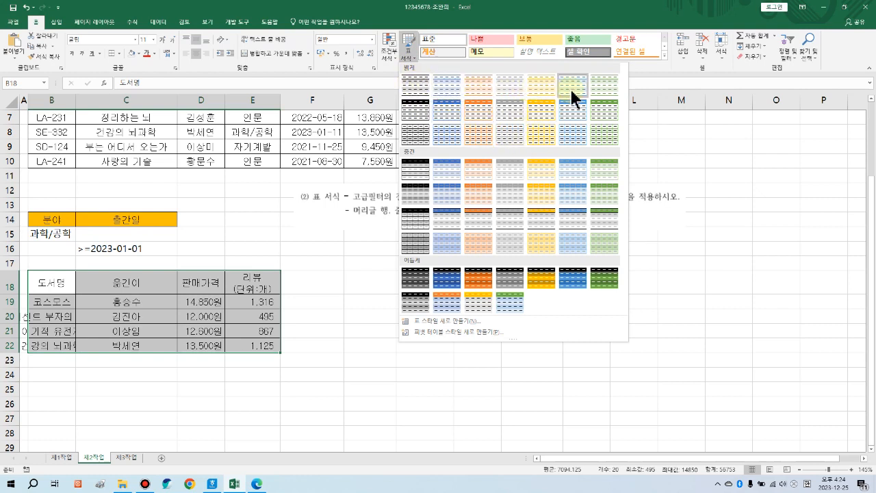
pyautogui.click(441, 107)
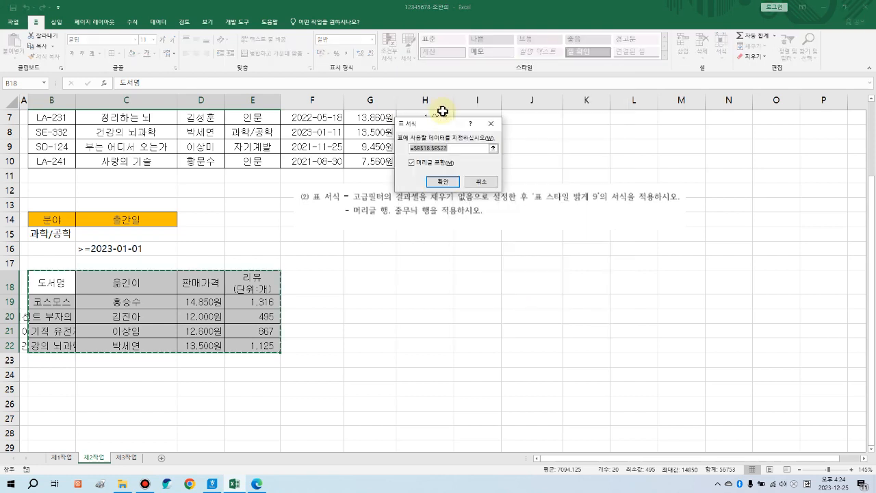
pyautogui.moveTo(438, 123); pyautogui.dragTo(383, 256)
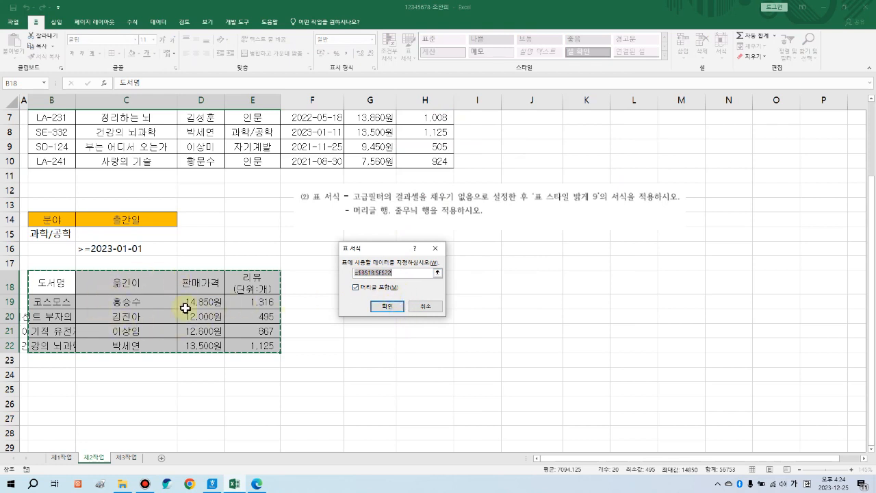
pyautogui.click(387, 306)
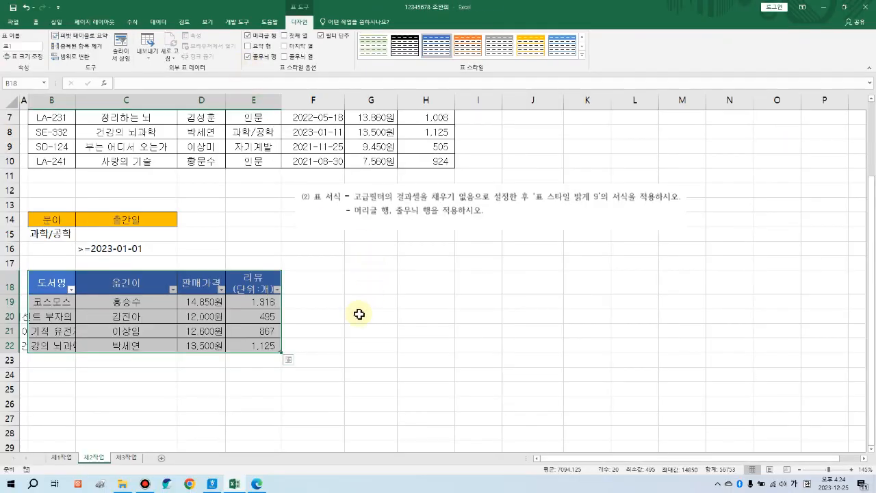
pyautogui.click(358, 301)
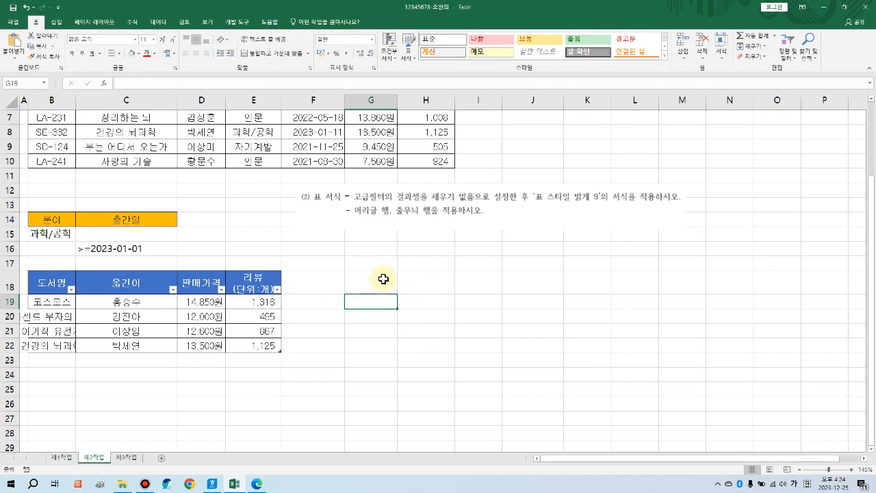
# Step: Autofit column B so the longest book title shows in full
pyautogui.moveTo(60, 316); pyautogui.dragTo(47, 343)
pyautogui.click(78, 374)
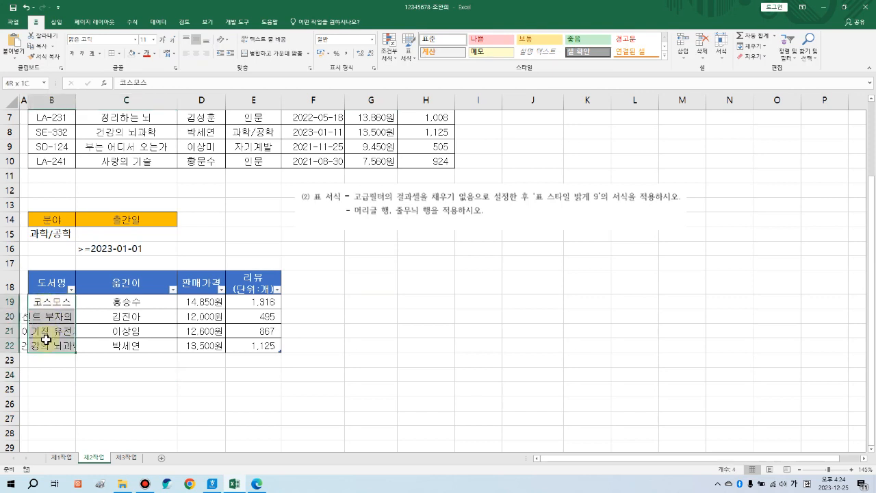
pyautogui.click(126, 345)
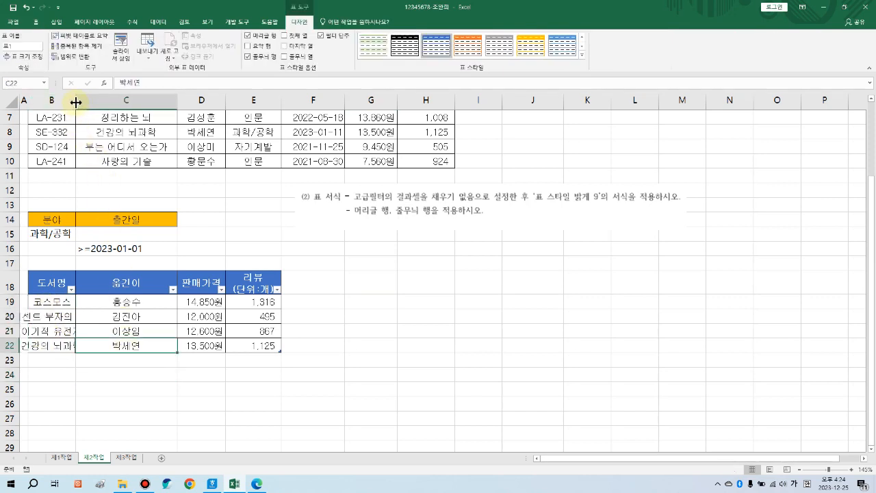
pyautogui.doubleClick(75, 102)
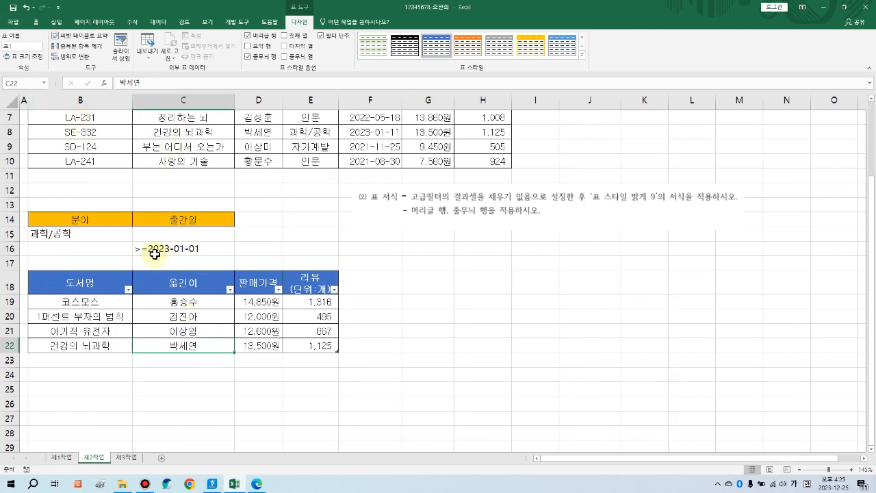
# Step: Delete the pasted instruction note and snap Excel to the left beside the PDF
pyautogui.click(77, 287)
pyautogui.moveTo(162, 296); pyautogui.dragTo(291, 339)
pyautogui.click(356, 368)
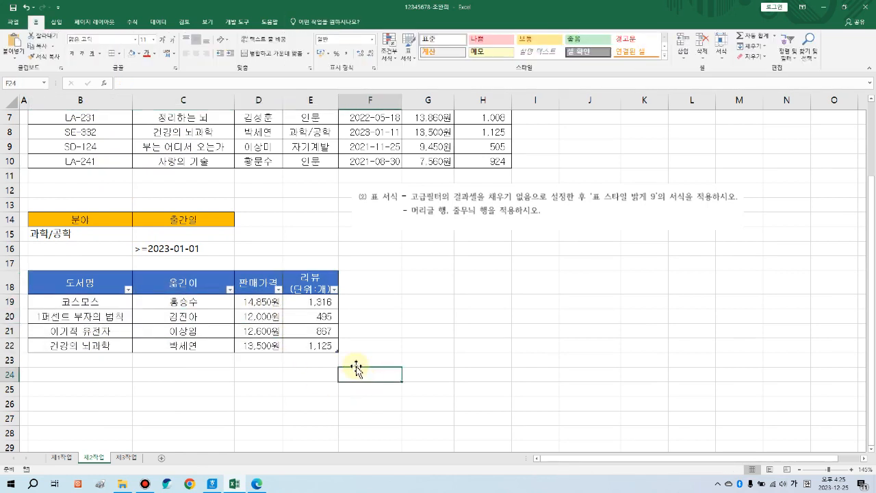
pyautogui.click(275, 391)
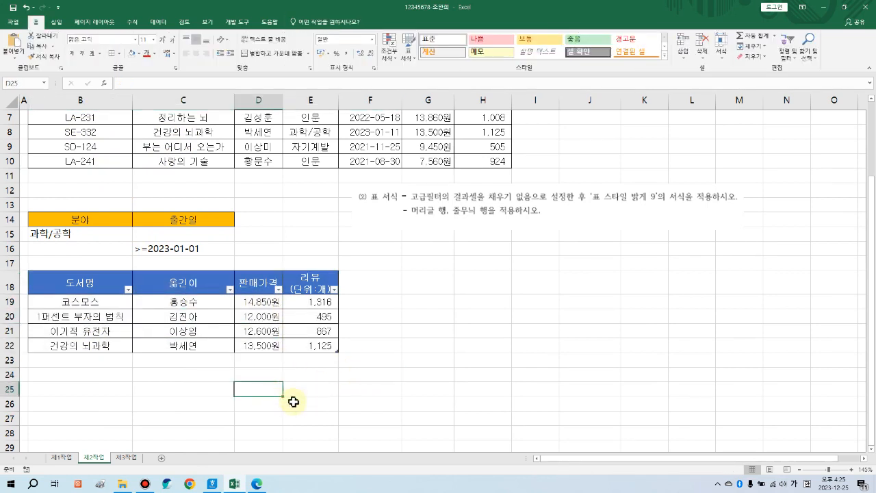
pyautogui.click(560, 212)
pyautogui.press('Delete')
pyautogui.scroll(2, 436, 284)
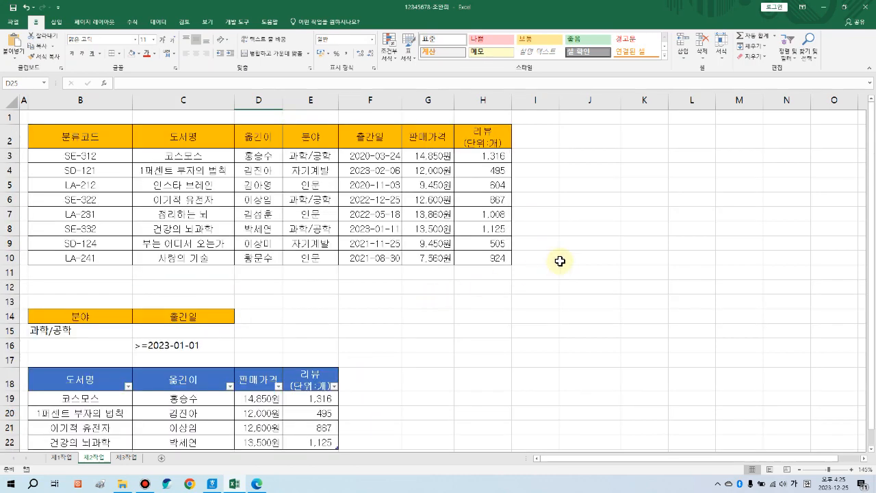
pyautogui.press('super+Left')
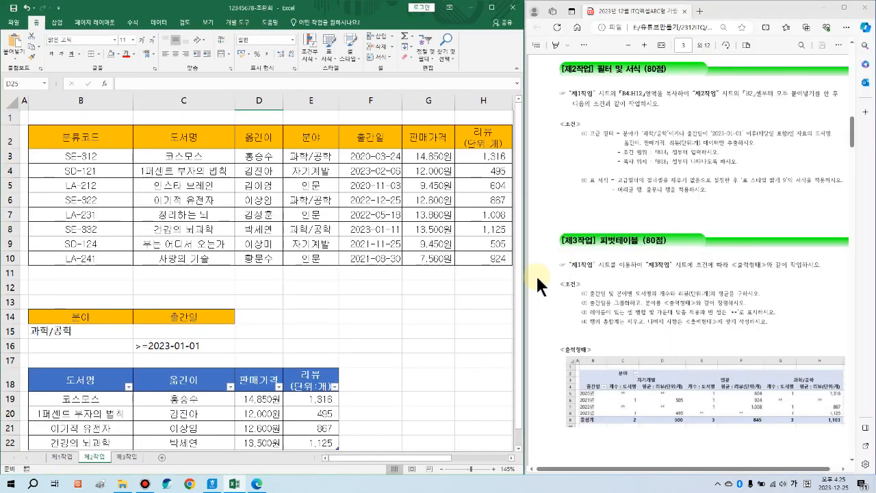
# Step: Switch to the empty 제3작업 sheet
pyautogui.click(322, 333)
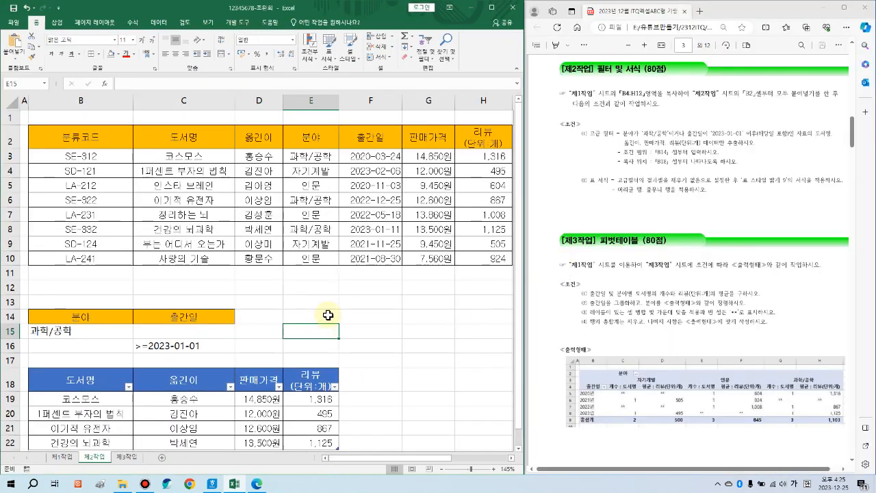
pyautogui.scroll(-1, 328, 316)
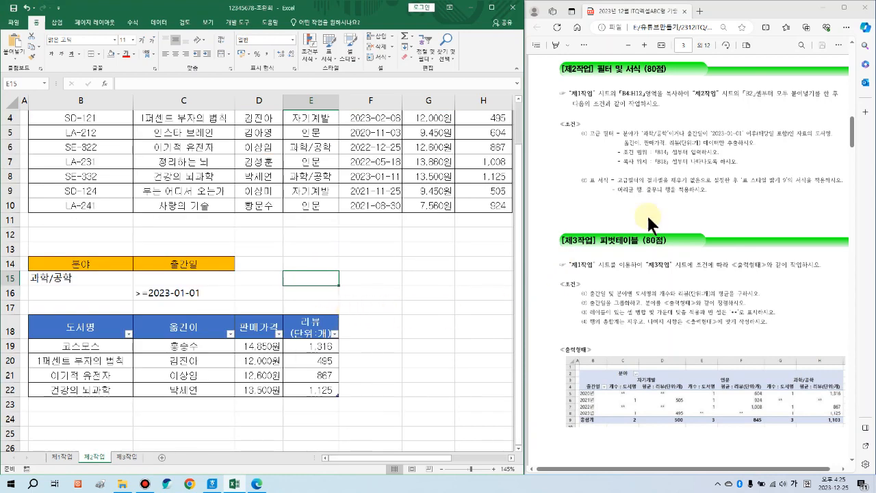
pyautogui.click(128, 457)
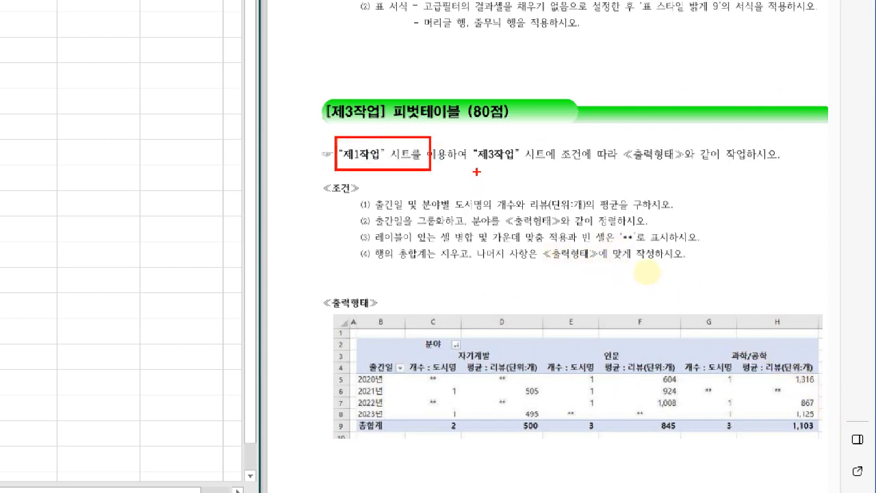
# Step: Adjust the PDF to show the 제3작업 pivot table instructions and sample output layout
pyautogui.moveTo(478, 143)
pyautogui.mouseDown()
pyautogui.moveTo(548, 172)
pyautogui.moveTo(704, 173)
pyautogui.moveTo(522, 171)
pyautogui.mouseUp()
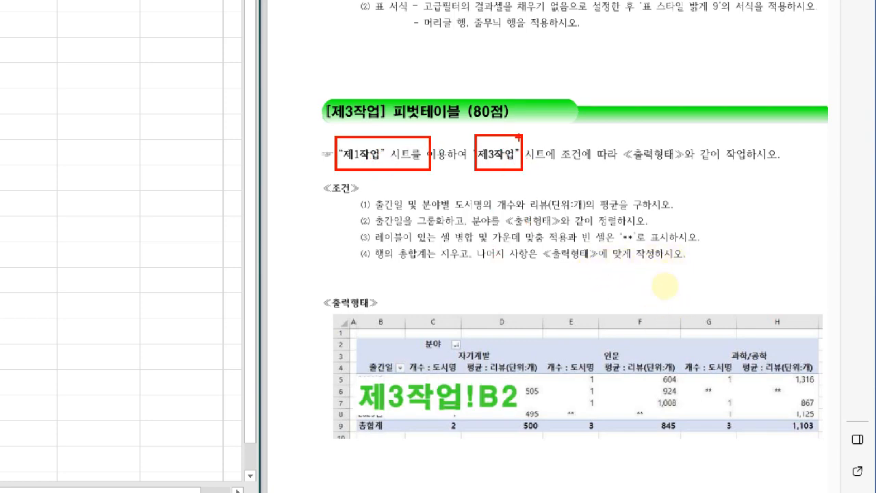
pyautogui.moveTo(355, 336)
pyautogui.mouseDown()
pyautogui.moveTo(530, 410)
pyautogui.moveTo(819, 433)
pyautogui.mouseUp()
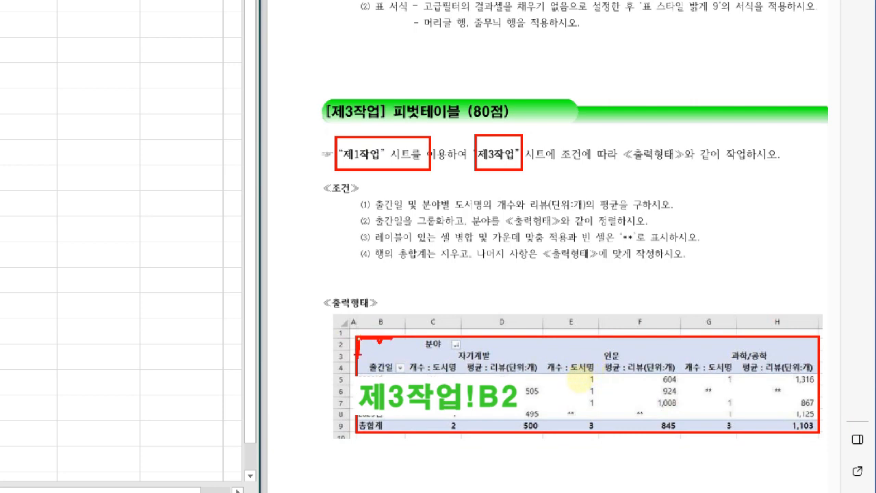
pyautogui.press('e')
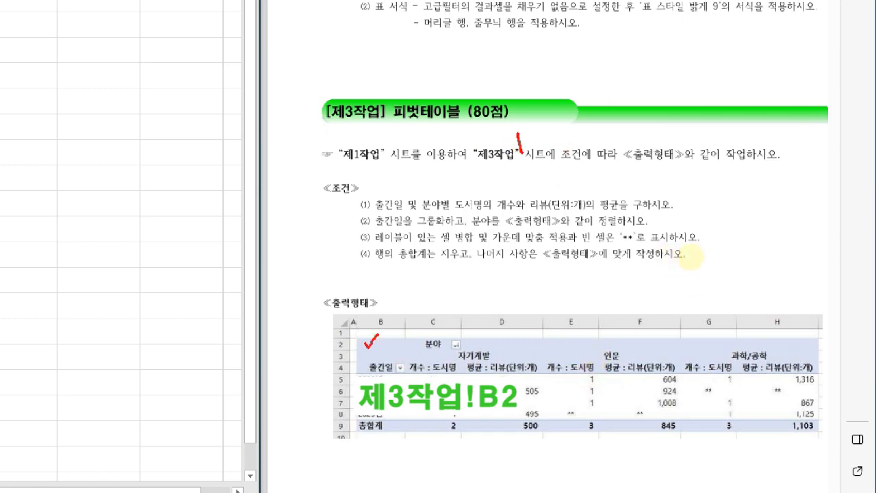
pyautogui.moveTo(527, 114); pyautogui.dragTo(530, 140)
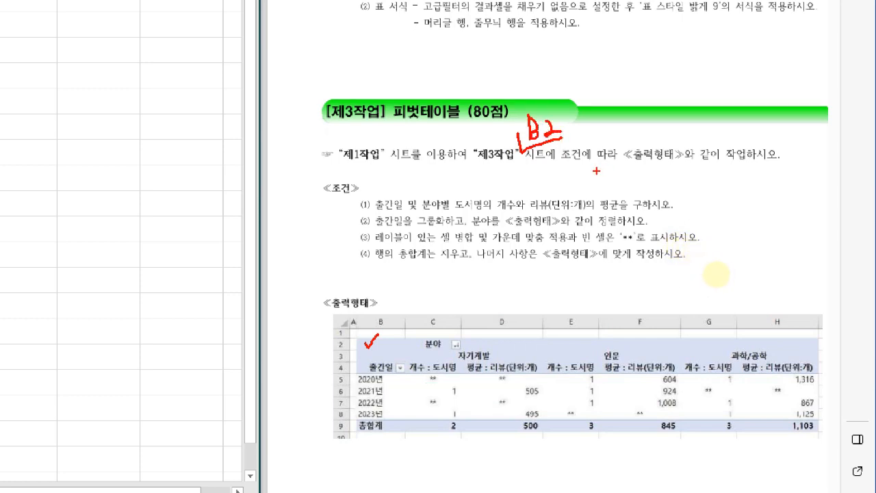
pyautogui.press('e')
pyautogui.press('Escape')
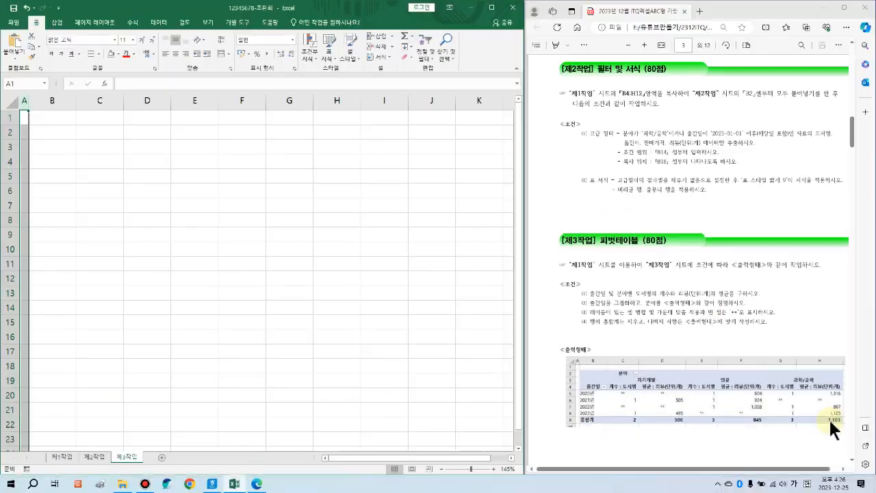
pyautogui.hotkey('ctrl', '1')
pyautogui.click(855, 483)
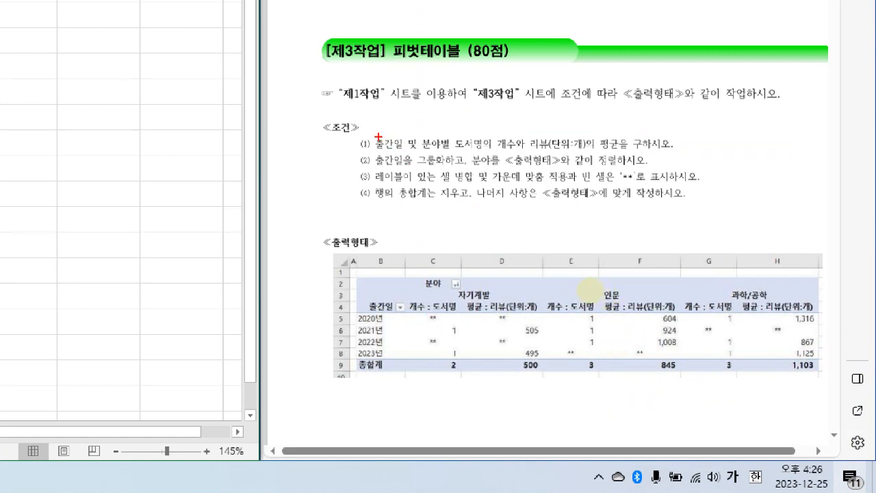
pyautogui.moveTo(372, 130); pyautogui.dragTo(456, 152)
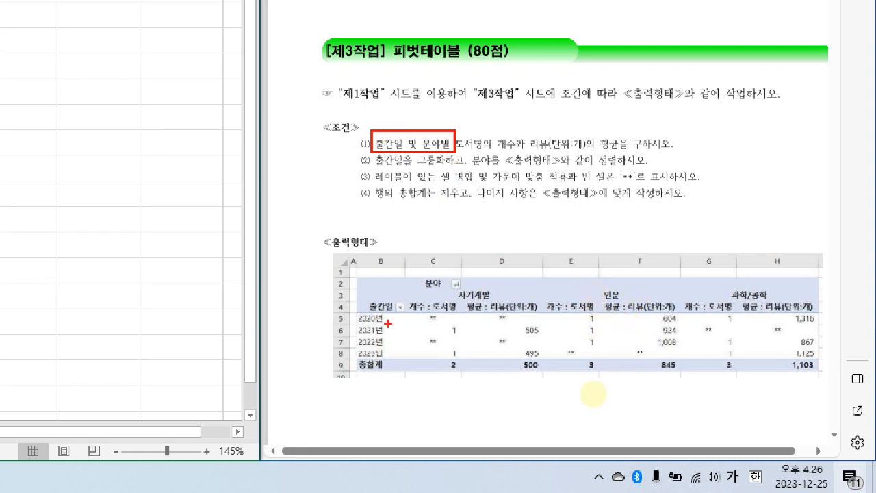
pyautogui.moveTo(360, 269); pyautogui.dragTo(408, 371)
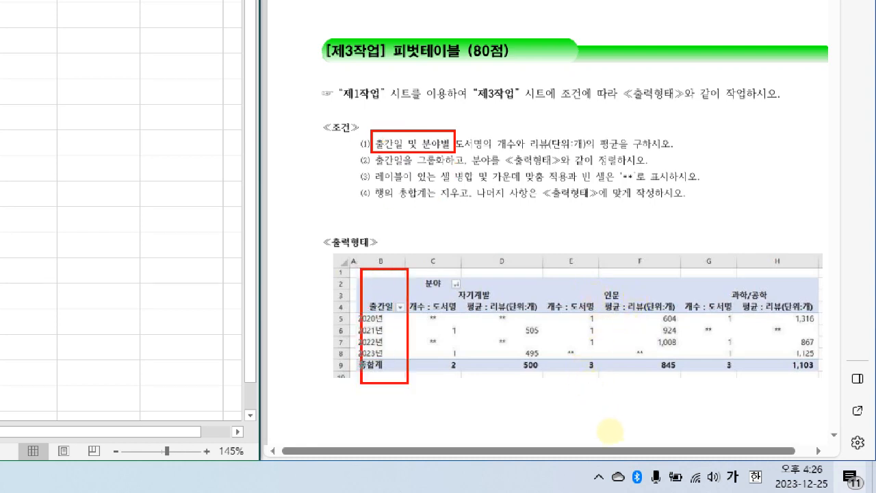
pyautogui.press('e')
pyautogui.moveTo(354, 275); pyautogui.dragTo(408, 371)
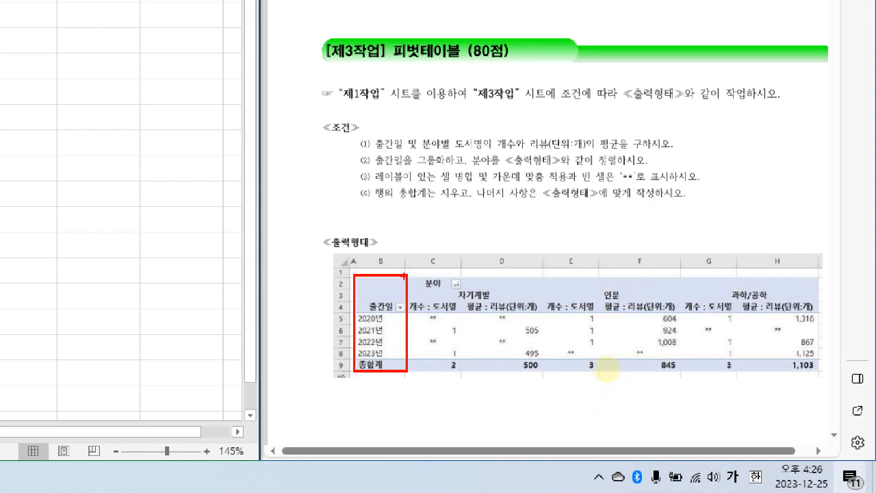
pyautogui.moveTo(405, 275)
pyautogui.mouseDown()
pyautogui.moveTo(494, 309)
pyautogui.moveTo(822, 313)
pyautogui.mouseUp()
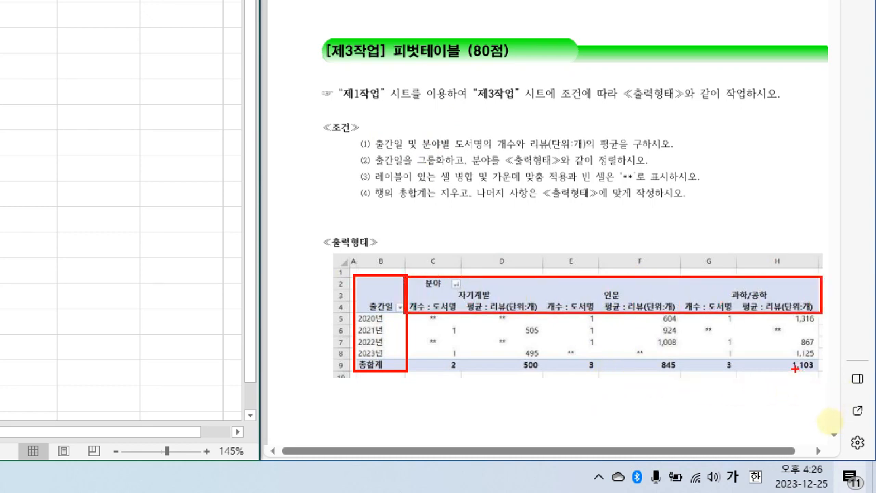
pyautogui.press('e')
pyautogui.moveTo(359, 276); pyautogui.dragTo(407, 375)
pyautogui.moveTo(408, 277)
pyautogui.mouseDown()
pyautogui.moveTo(602, 300)
pyautogui.moveTo(820, 301)
pyautogui.mouseUp()
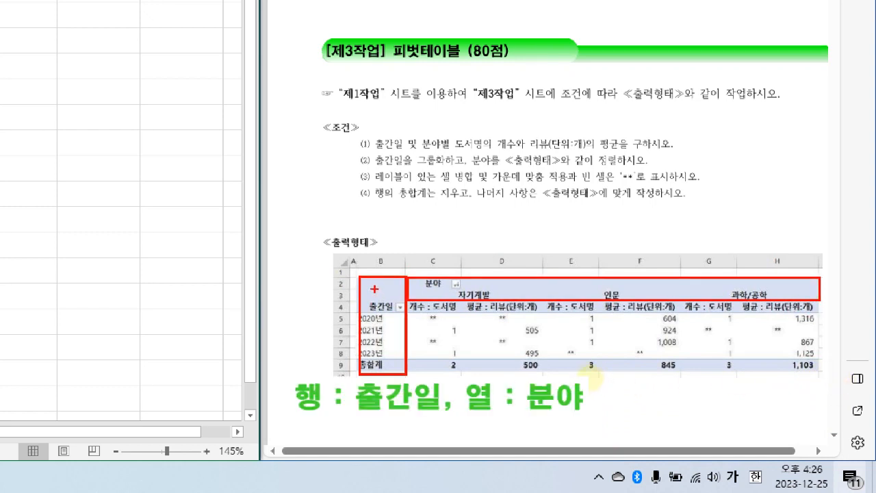
pyautogui.moveTo(510, 276); pyautogui.dragTo(522, 274)
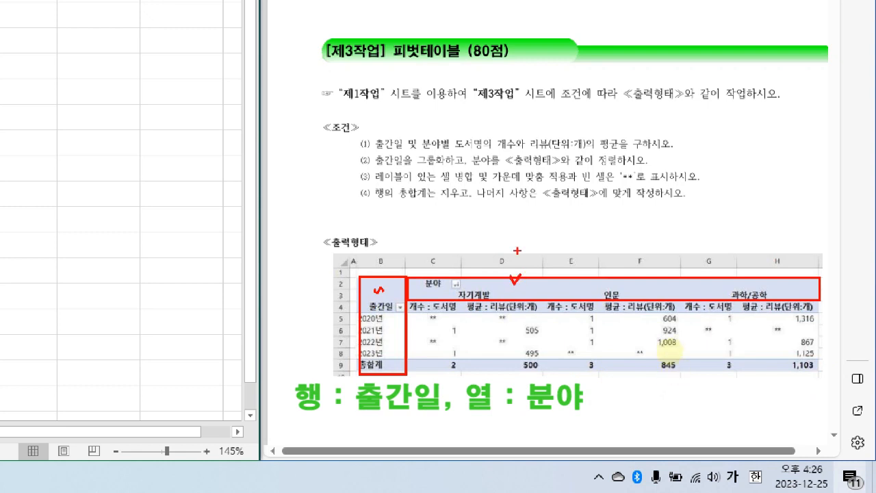
pyautogui.moveTo(378, 147)
pyautogui.mouseDown()
pyautogui.moveTo(446, 148)
pyautogui.moveTo(473, 130)
pyautogui.mouseUp()
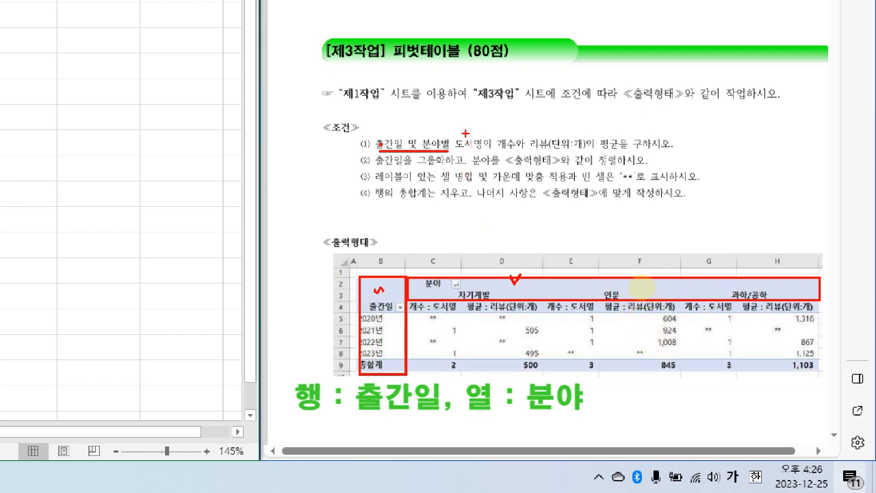
pyautogui.moveTo(533, 131); pyautogui.dragTo(548, 122)
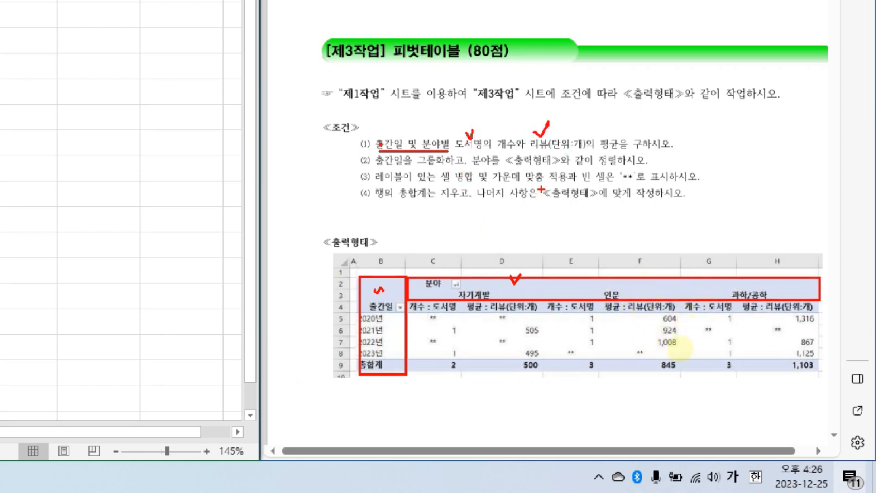
pyautogui.moveTo(444, 299); pyautogui.dragTo(452, 282)
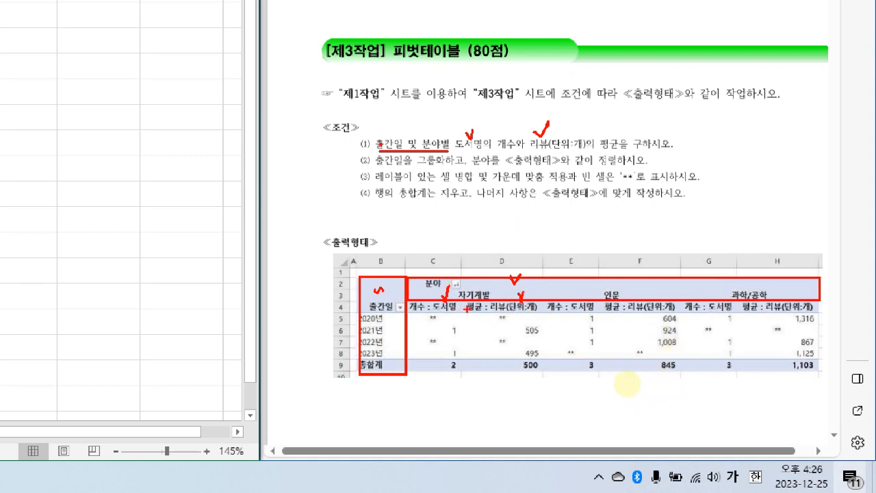
pyautogui.moveTo(488, 154)
pyautogui.mouseDown()
pyautogui.moveTo(512, 152)
pyautogui.moveTo(515, 135)
pyautogui.moveTo(507, 155)
pyautogui.mouseUp()
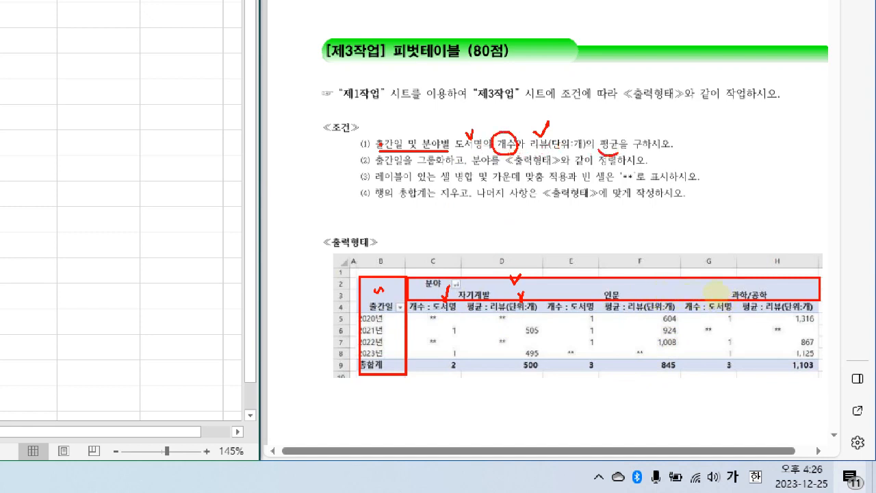
pyautogui.moveTo(606, 151); pyautogui.dragTo(619, 134)
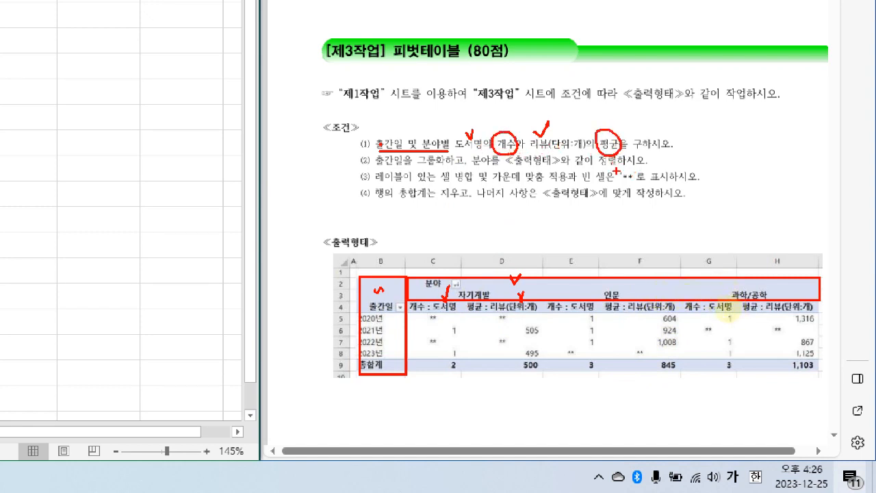
pyautogui.press('e')
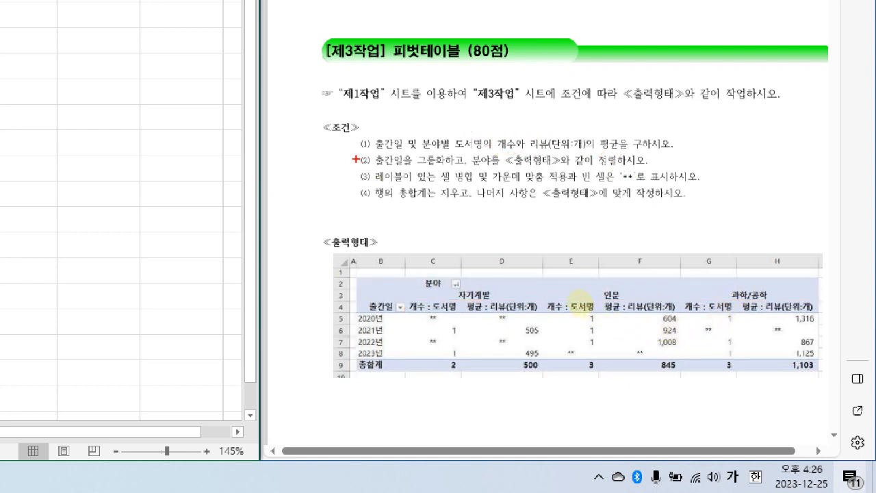
pyautogui.moveTo(356, 155); pyautogui.dragTo(716, 208)
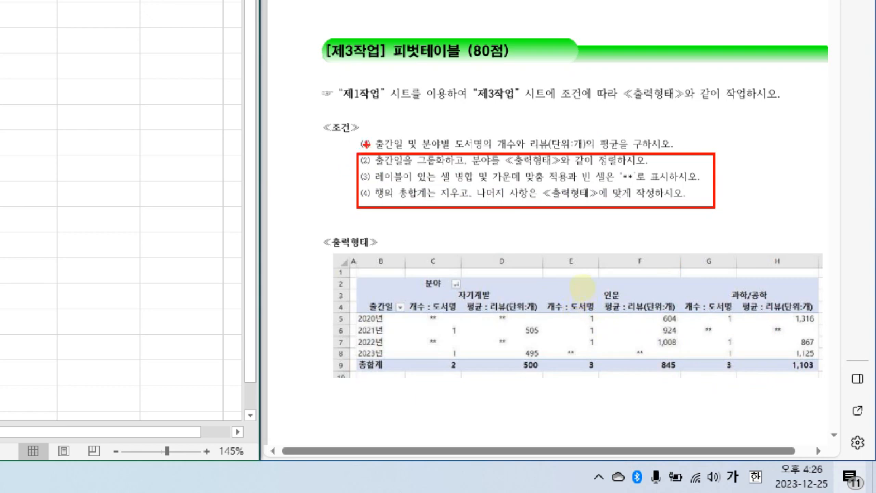
pyautogui.moveTo(350, 278)
pyautogui.mouseDown()
pyautogui.moveTo(839, 385)
pyautogui.moveTo(825, 377)
pyautogui.mouseUp()
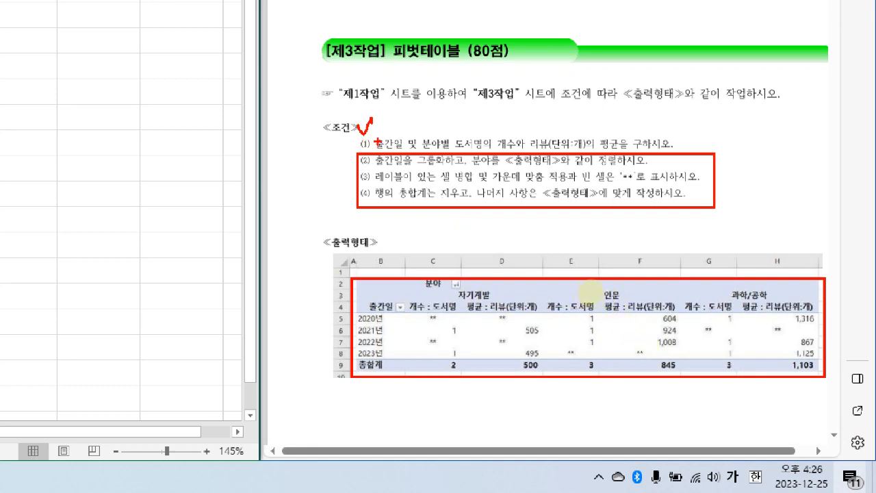
pyautogui.press('Escape')
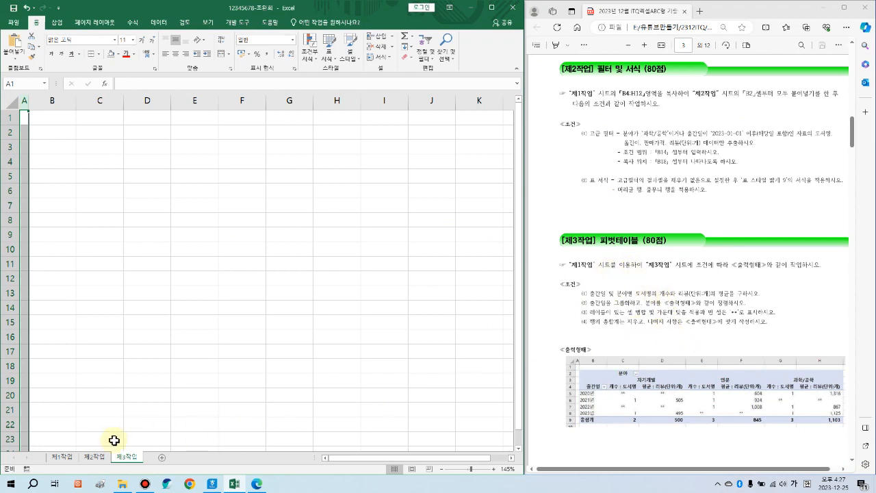
# Step: Insert a pivot table from 제1작업's B4:H12 data at cell B2 of 제3작업
pyautogui.click(65, 457)
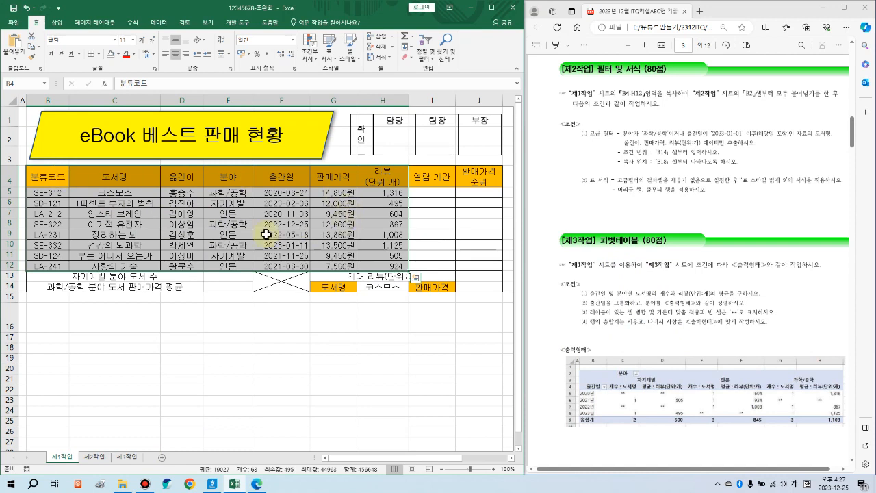
pyautogui.click(58, 22)
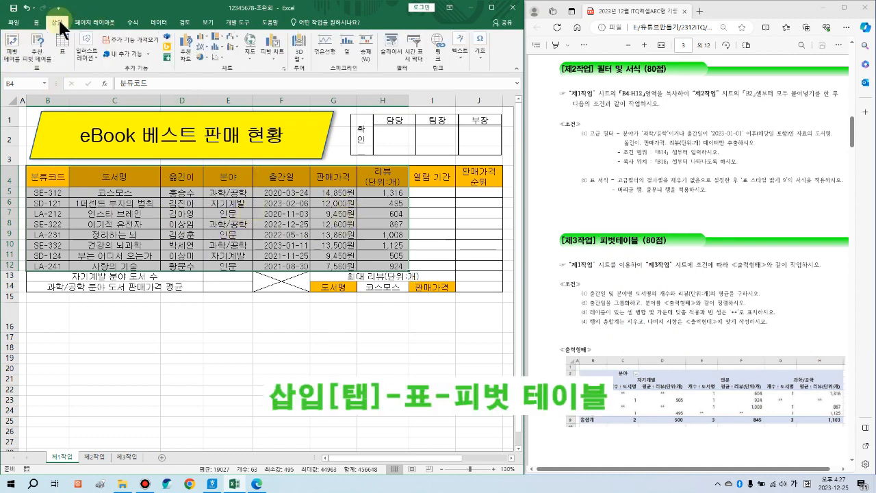
pyautogui.click(20, 43)
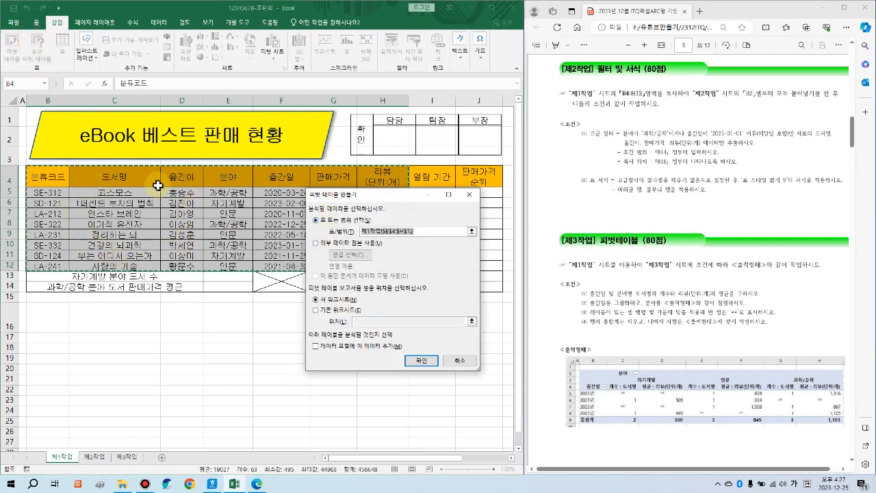
pyautogui.click(334, 311)
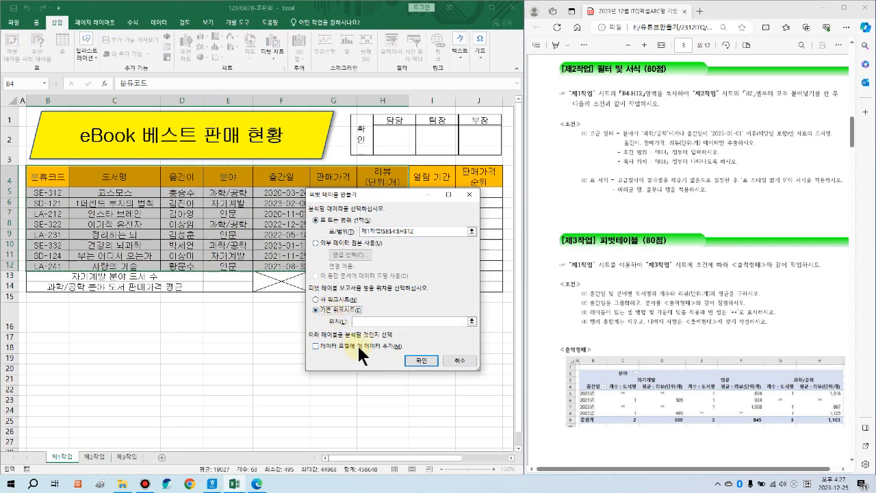
pyautogui.click(370, 321)
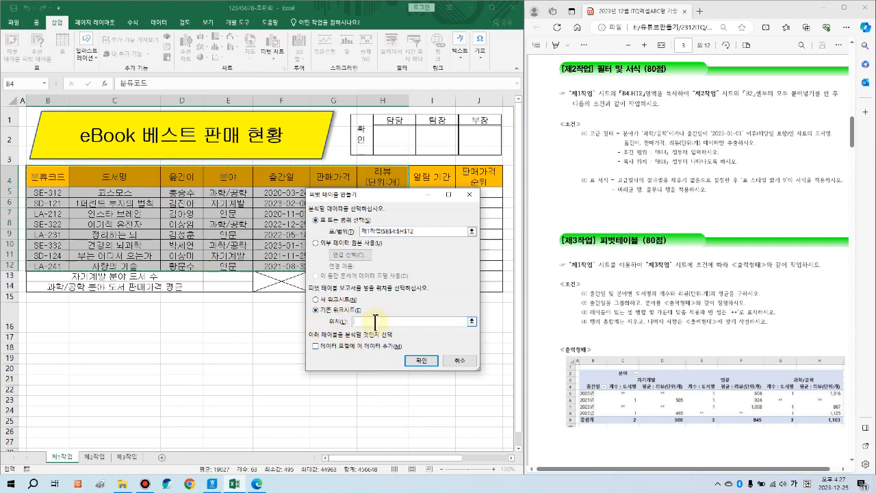
pyautogui.click(127, 458)
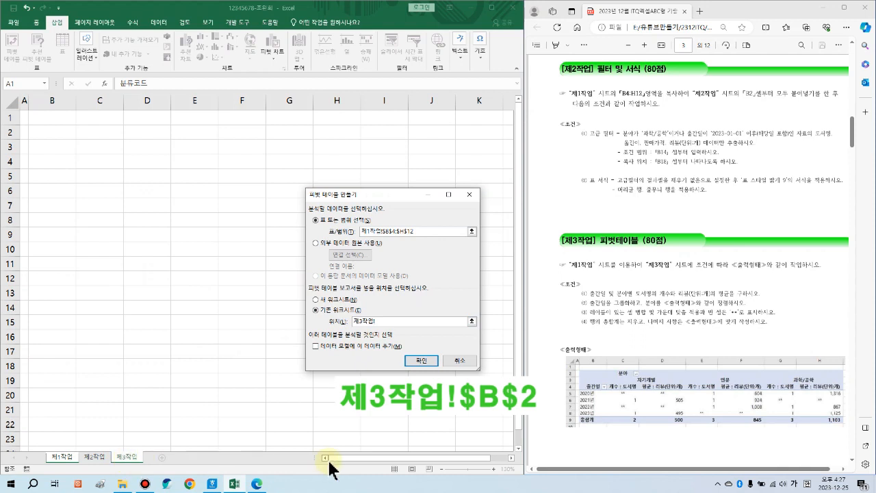
pyautogui.click(61, 135)
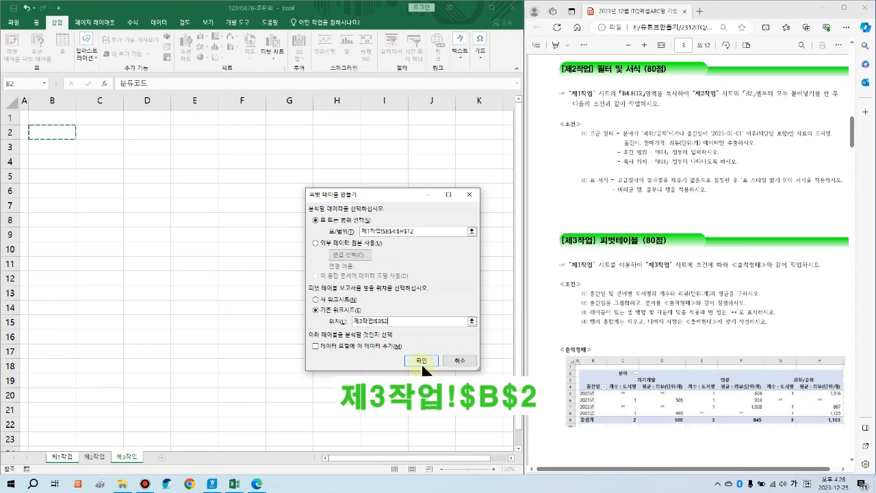
pyautogui.click(422, 364)
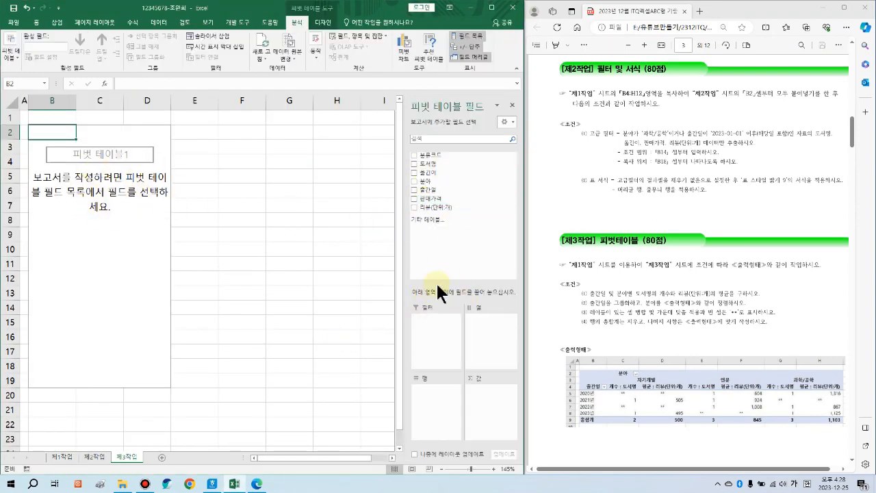
# Step: Place 출간일 in Rows, 분야 in Columns, and 도서명 and 리뷰(단위:개) in Values
pyautogui.moveTo(431, 190); pyautogui.dragTo(202, 184)
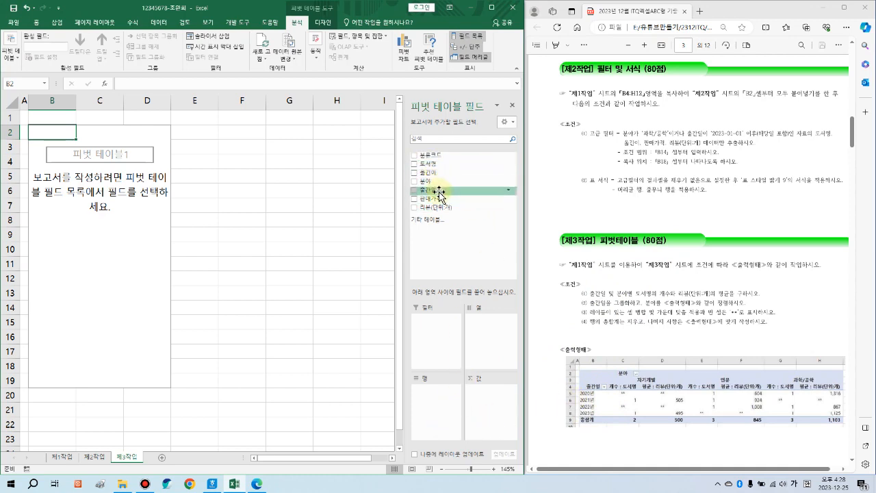
pyautogui.moveTo(439, 194); pyautogui.dragTo(442, 395)
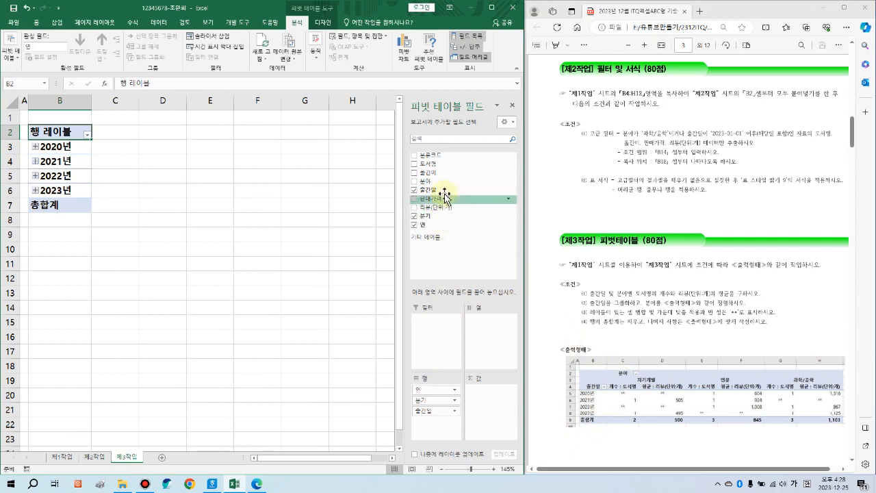
pyautogui.moveTo(442, 180); pyautogui.dragTo(491, 348)
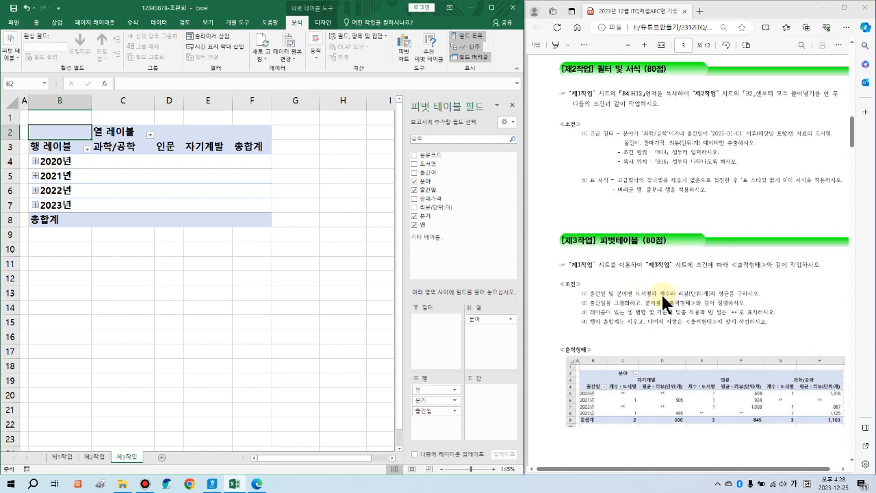
pyautogui.moveTo(436, 170); pyautogui.dragTo(488, 393)
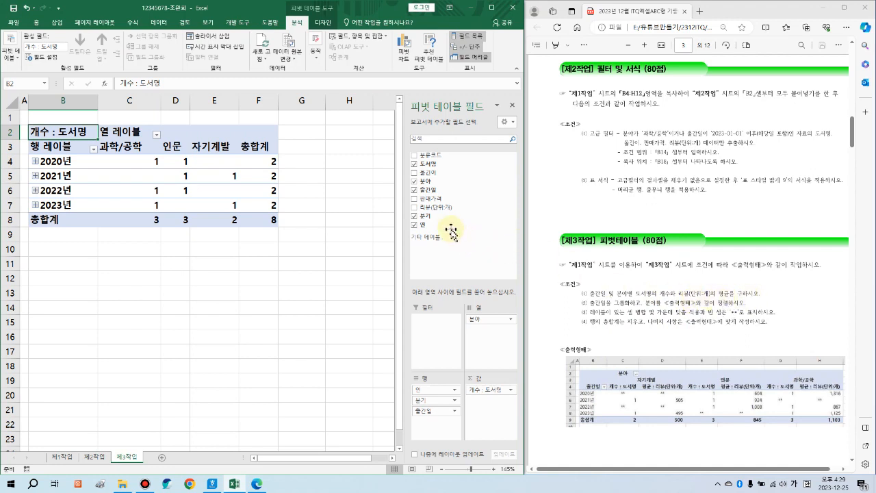
pyautogui.moveTo(444, 213); pyautogui.dragTo(489, 415)
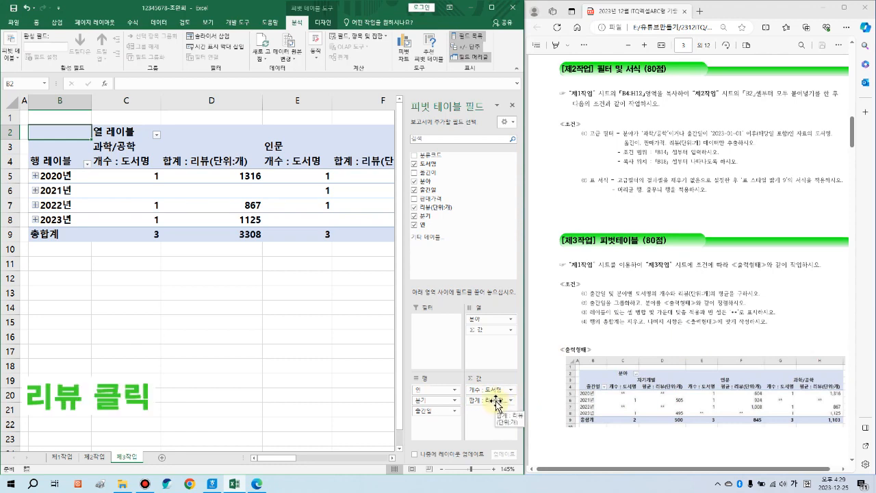
# Step: Change the 리뷰 value field from sum to average (평균 : 리뷰)
pyautogui.click(496, 401)
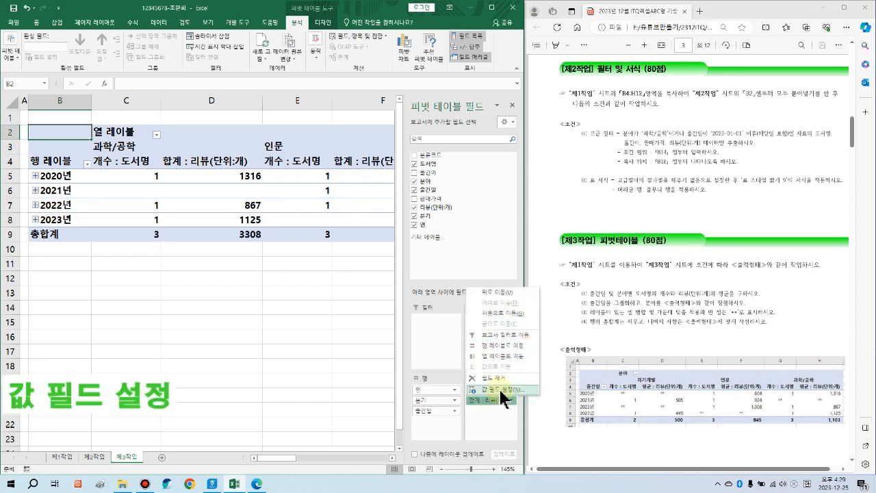
pyautogui.click(499, 388)
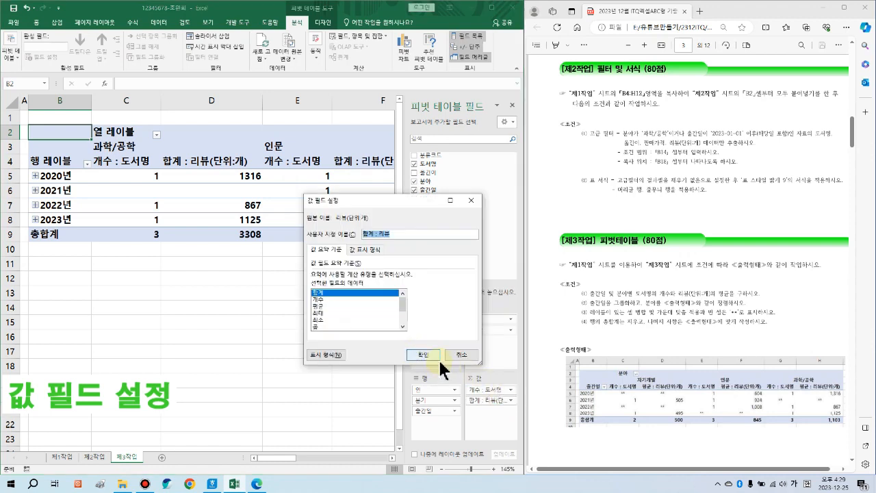
pyautogui.click(323, 306)
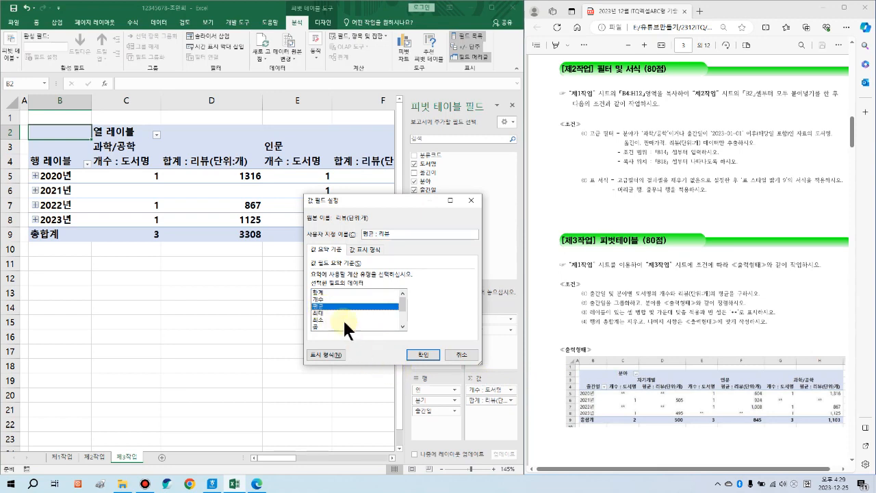
pyautogui.click(422, 357)
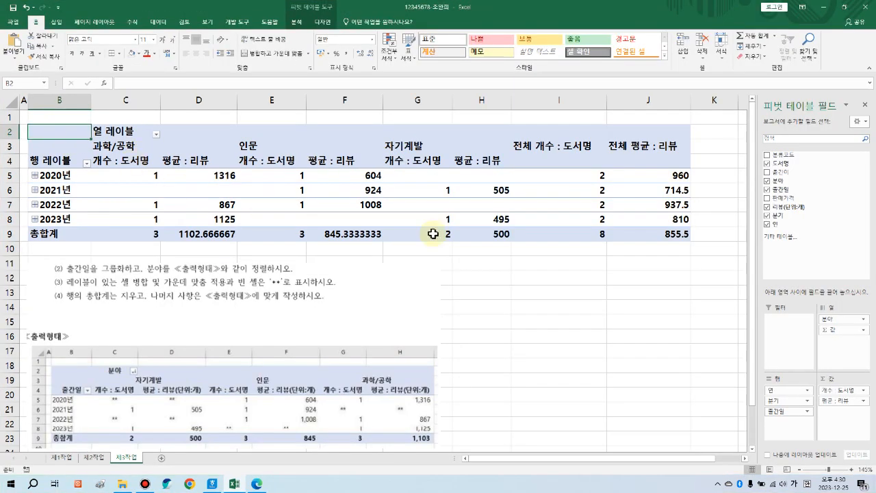
pyautogui.click(296, 22)
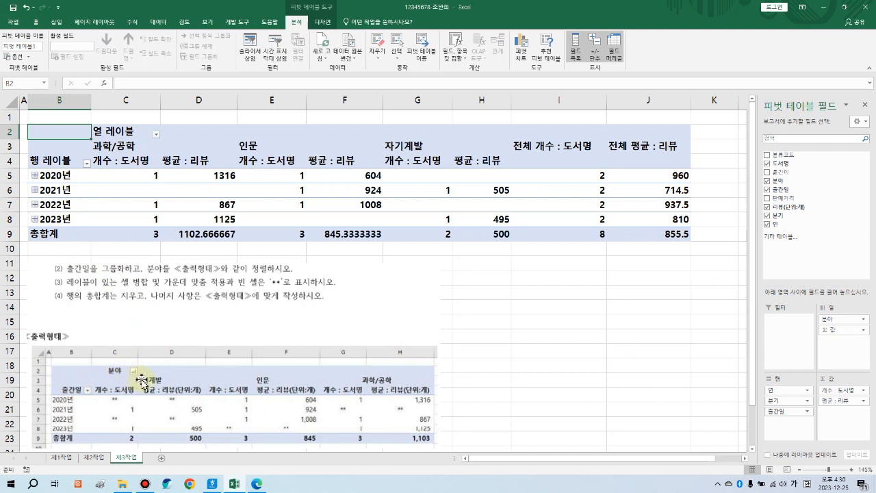
# Step: Rename the row header B4 to 출간일 and the column header C2 to 분야
pyautogui.click(52, 160)
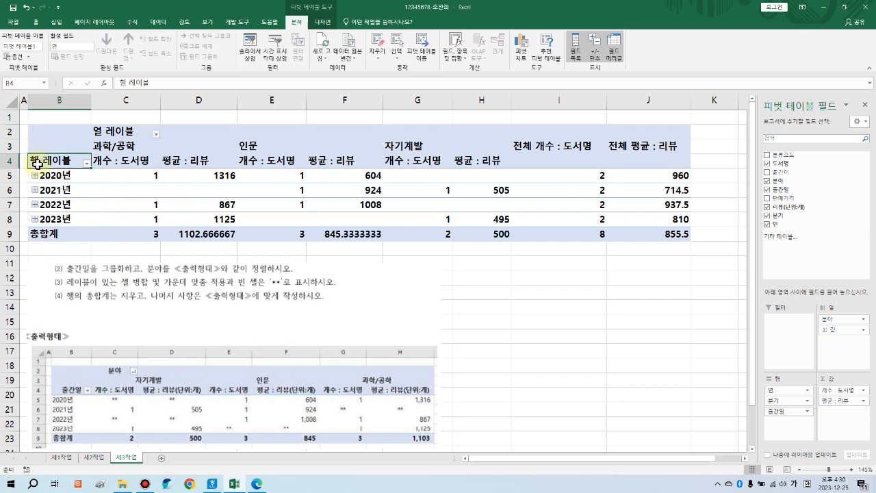
pyautogui.write('출간일')
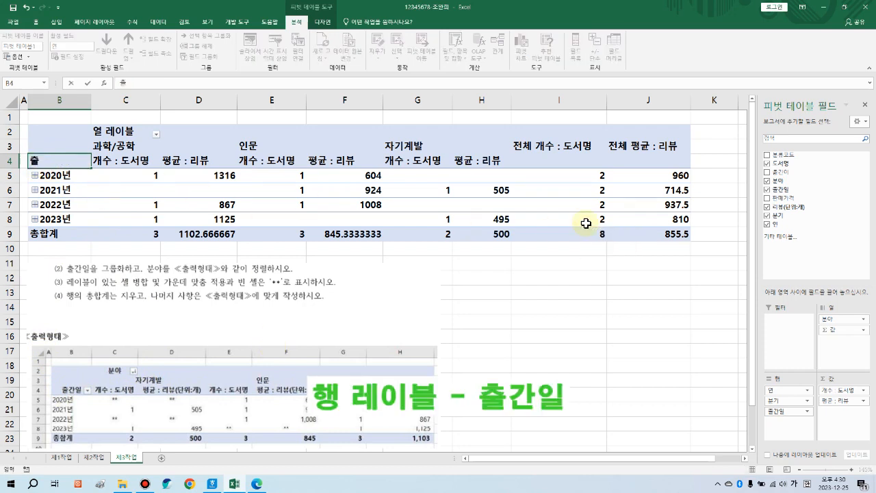
pyautogui.press('Return')
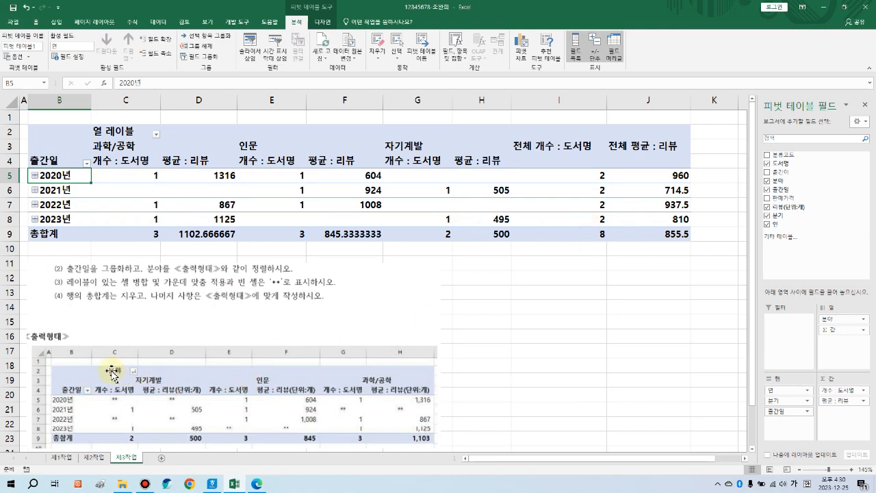
pyautogui.click(115, 132)
pyautogui.write('분야')
pyautogui.press('Return')
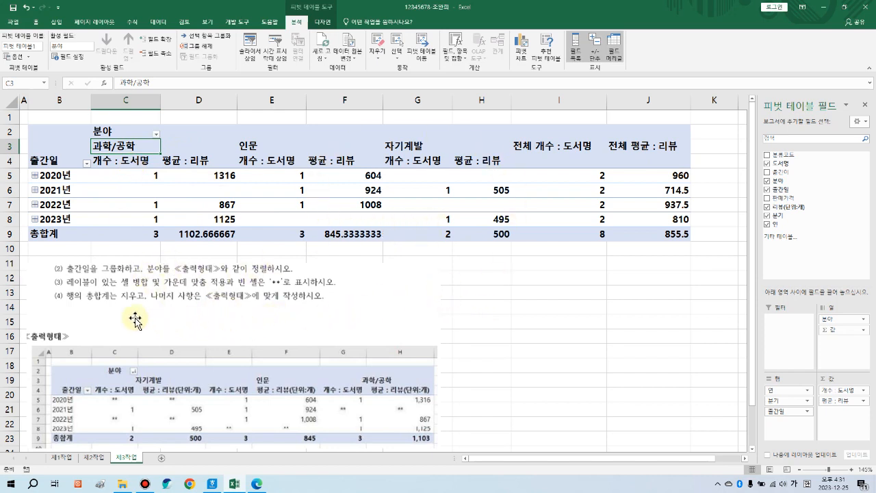
pyautogui.click(110, 322)
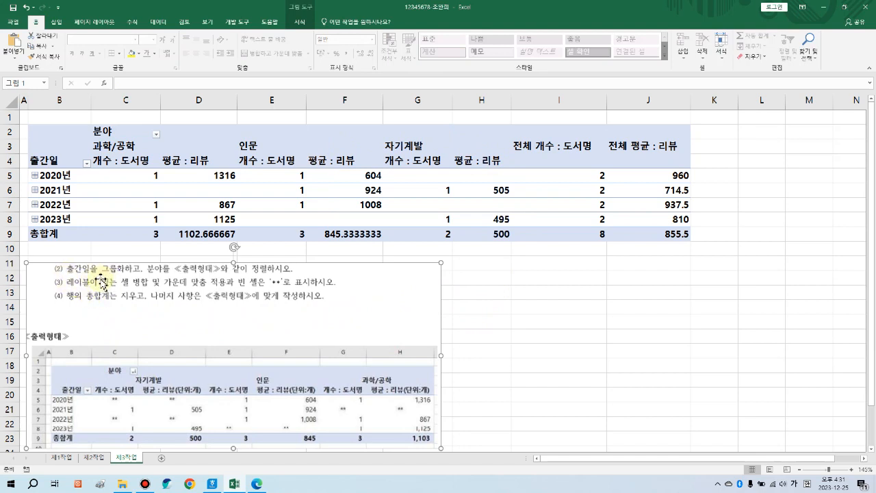
pyautogui.click(143, 200)
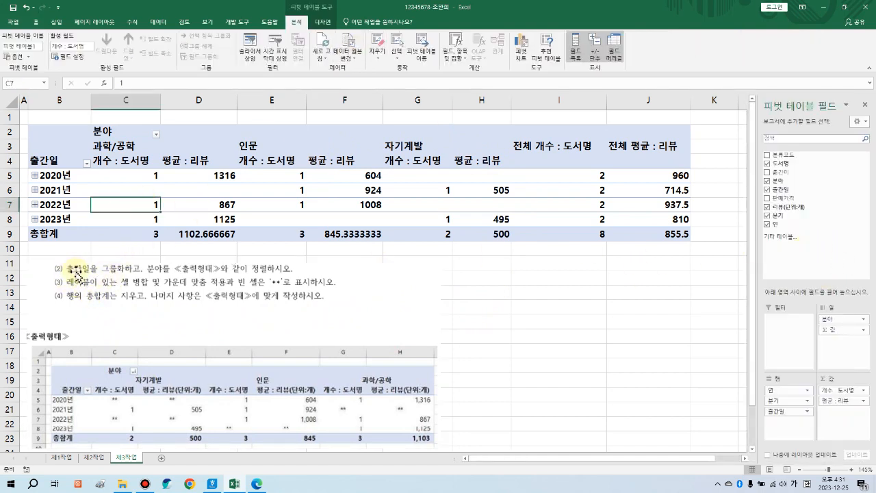
pyautogui.moveTo(62, 261); pyautogui.dragTo(132, 275)
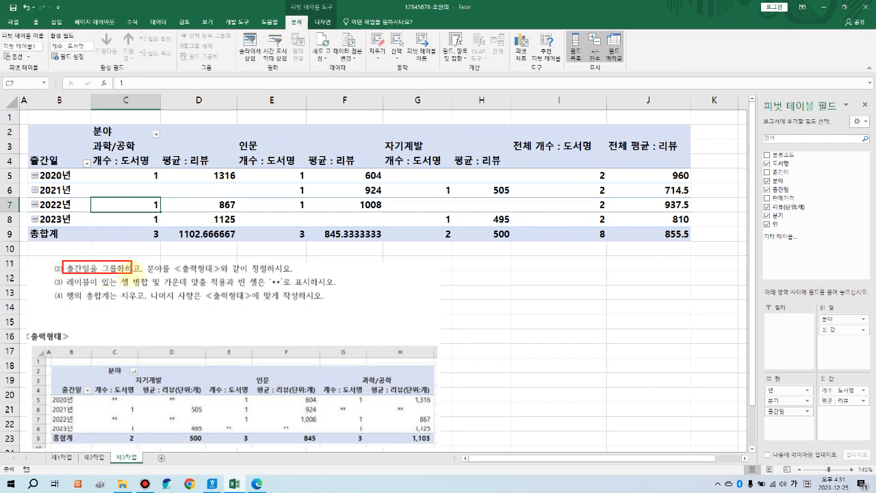
pyautogui.moveTo(31, 169); pyautogui.dragTo(73, 219)
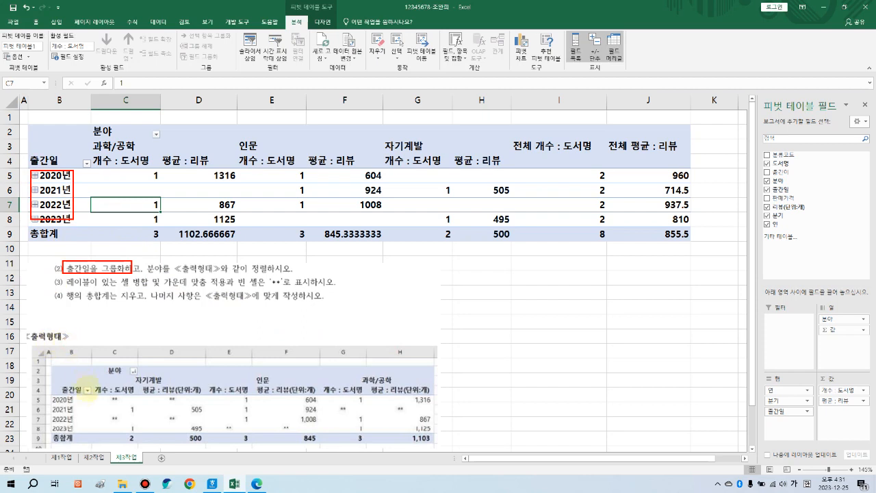
pyautogui.moveTo(47, 399); pyautogui.dragTo(78, 433)
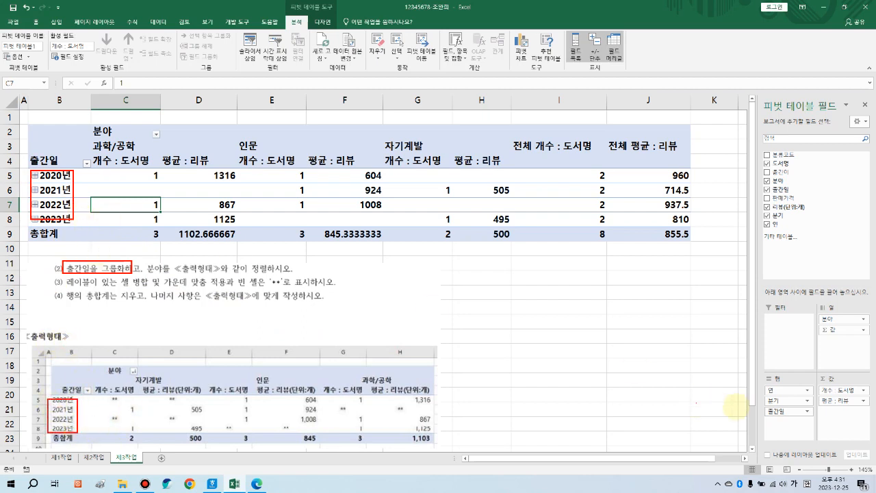
pyautogui.moveTo(760, 388)
pyautogui.mouseDown()
pyautogui.moveTo(799, 417)
pyautogui.moveTo(812, 416)
pyautogui.mouseUp()
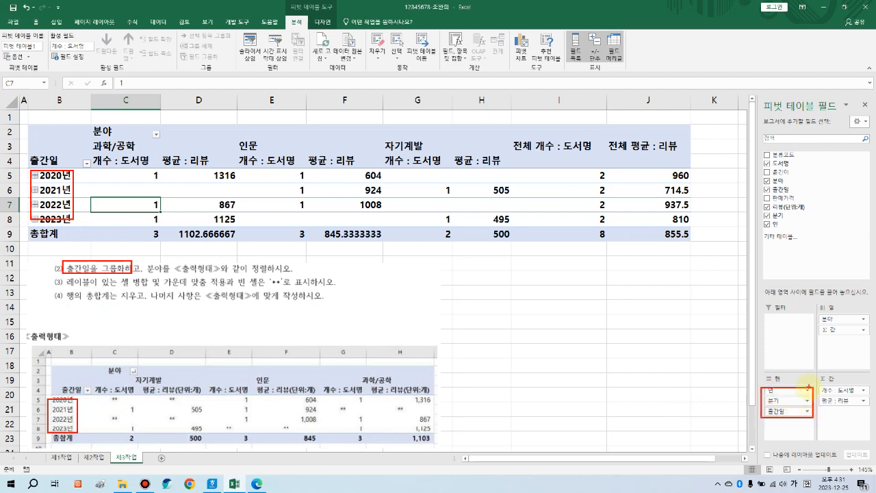
pyautogui.press('Escape')
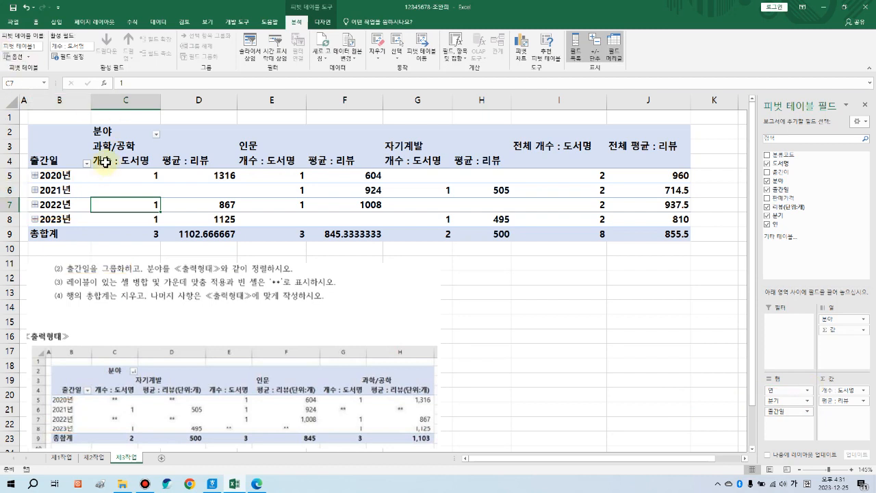
pyautogui.click(60, 175)
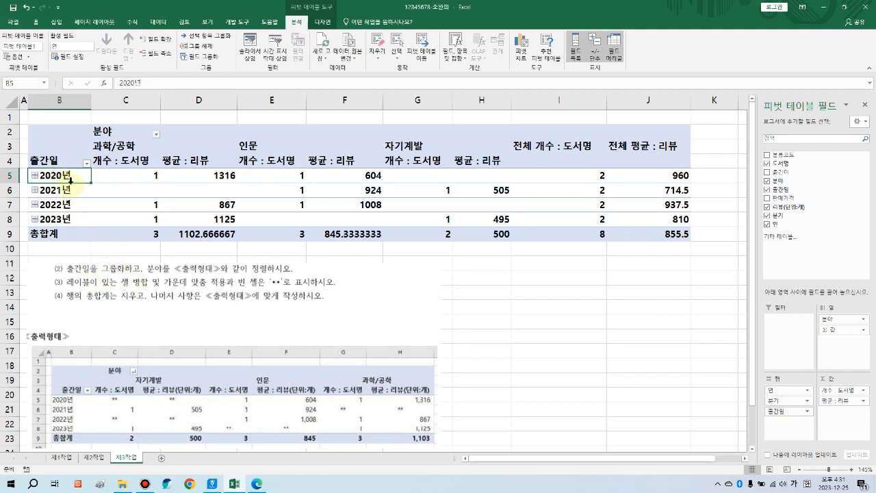
# Step: Group the 출간일 dates by 연 only, removing months and quarters
pyautogui.click(206, 60)
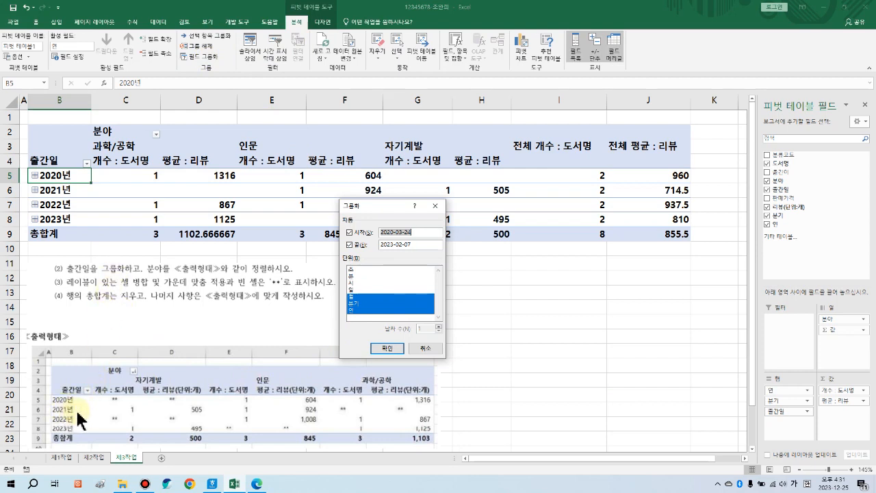
pyautogui.click(358, 297)
pyautogui.click(358, 303)
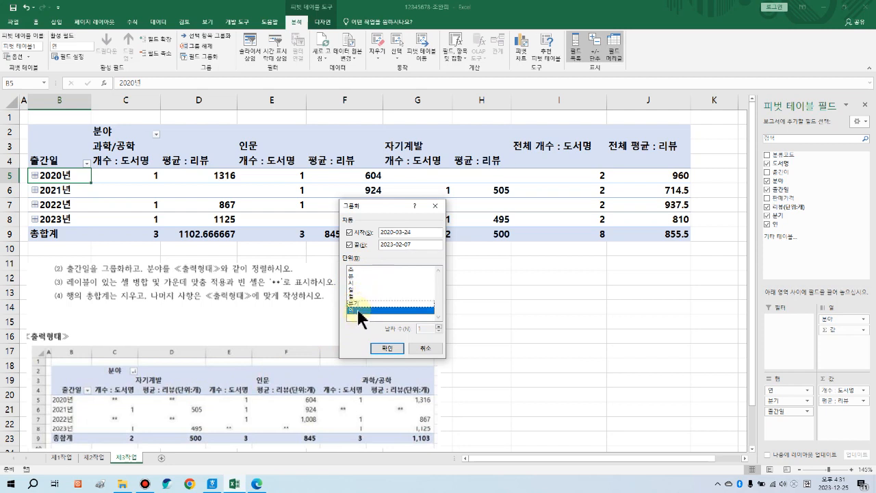
pyautogui.click(358, 312)
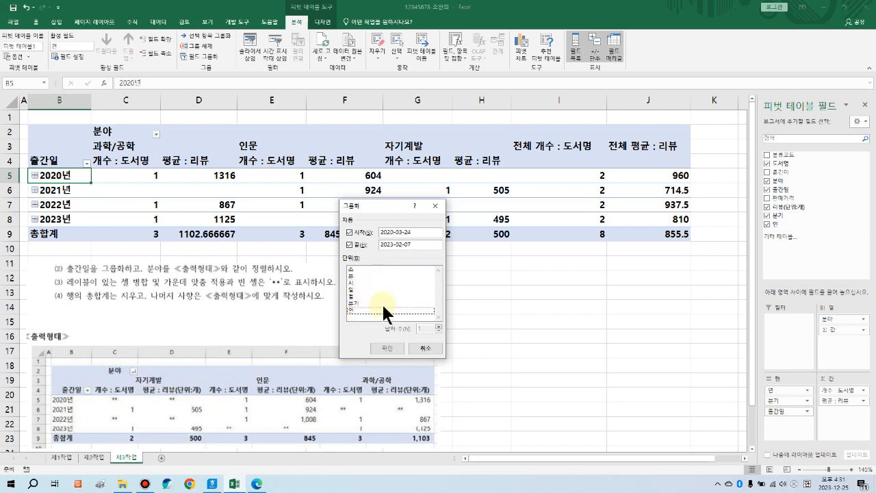
pyautogui.click(361, 311)
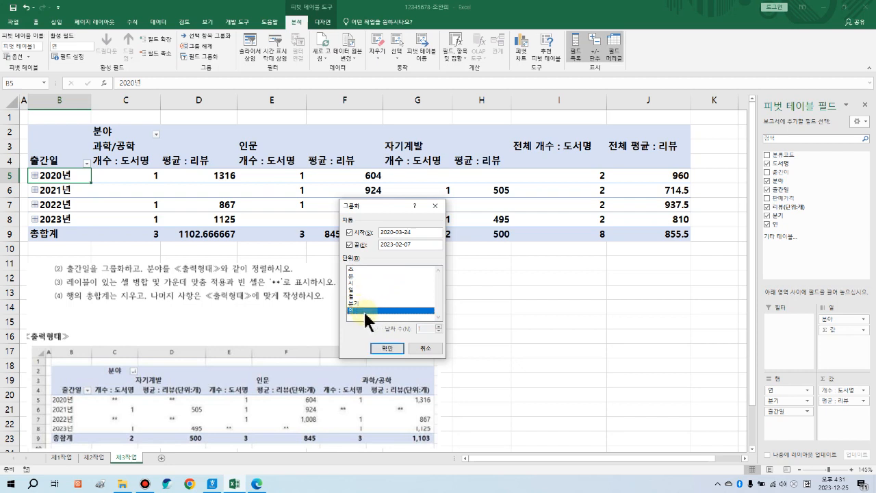
pyautogui.click(389, 349)
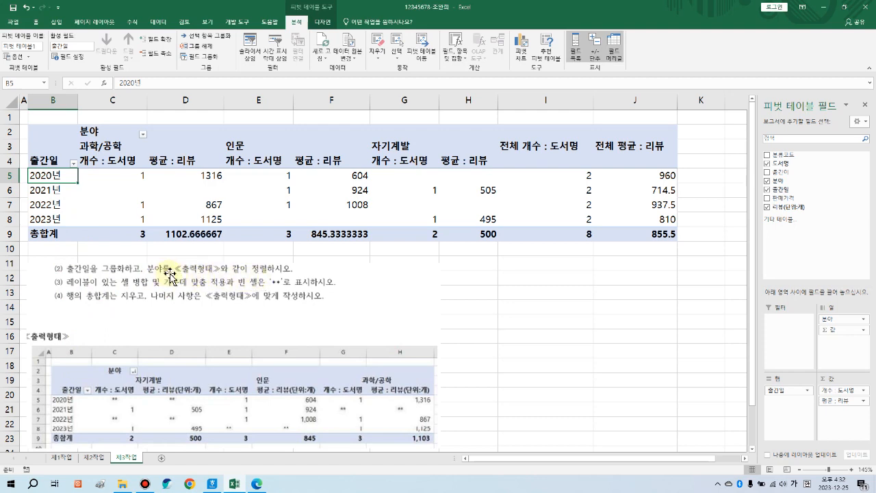
# Step: Sort the 분야 columns with 텍스트 내림차순 정렬 so 자기계발 comes first
pyautogui.moveTo(150, 260); pyautogui.dragTo(268, 277)
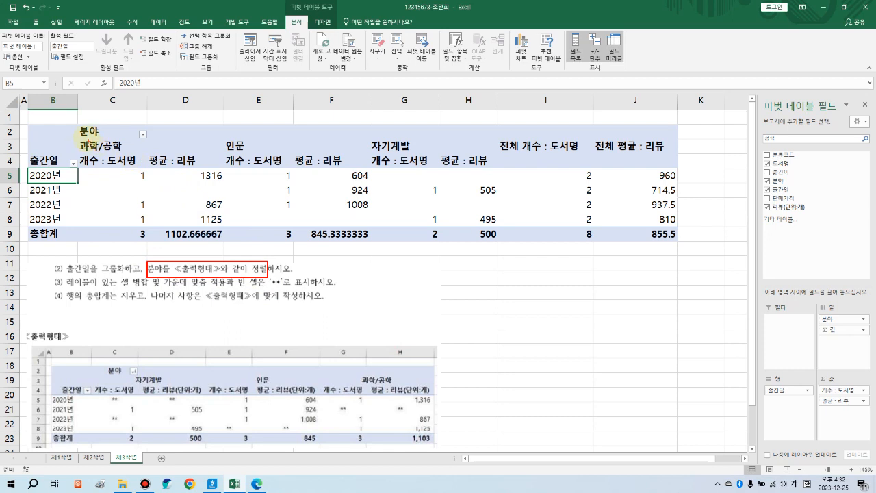
pyautogui.moveTo(75, 138)
pyautogui.mouseDown()
pyautogui.moveTo(465, 156)
pyautogui.moveTo(456, 156)
pyautogui.mouseUp()
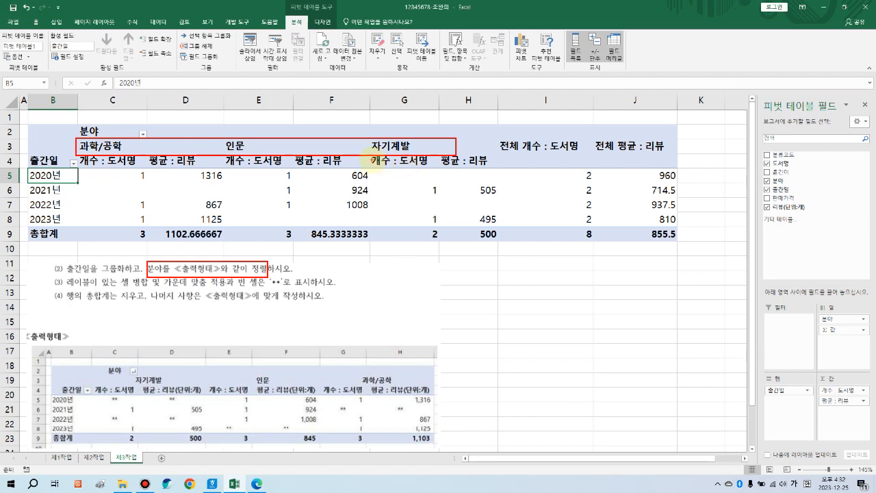
pyautogui.moveTo(130, 373); pyautogui.dragTo(400, 384)
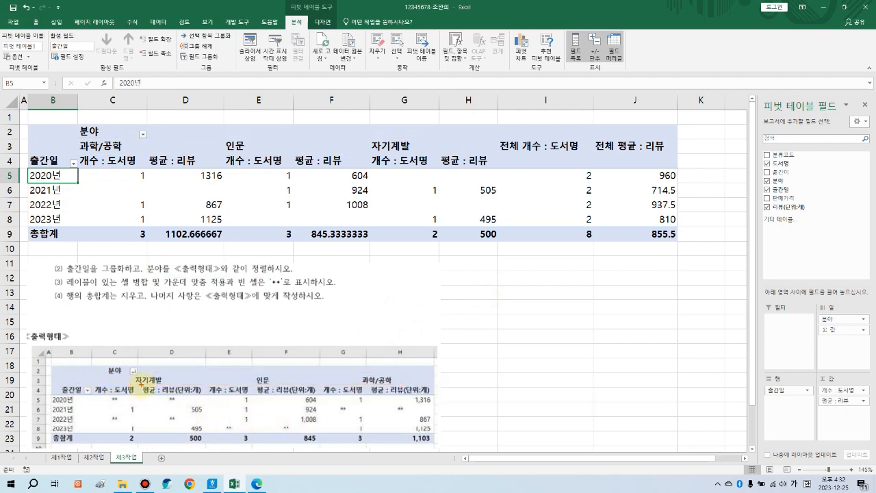
pyautogui.moveTo(135, 376); pyautogui.dragTo(132, 386)
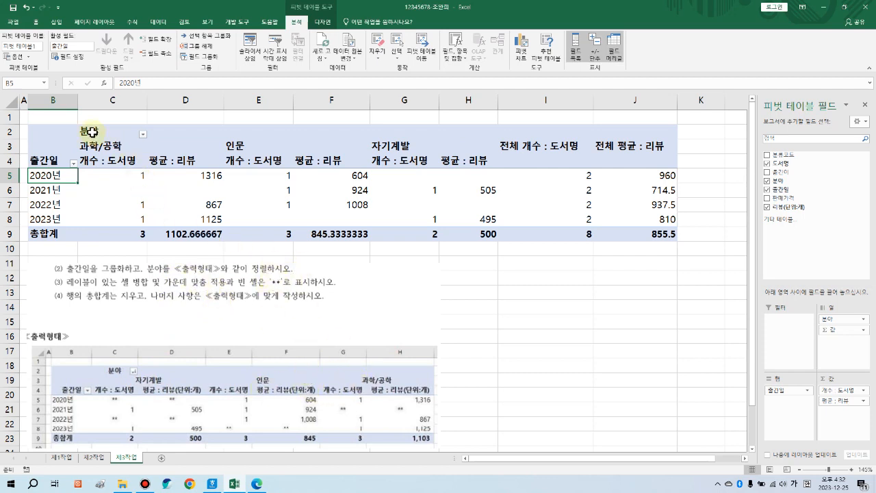
pyautogui.click(143, 135)
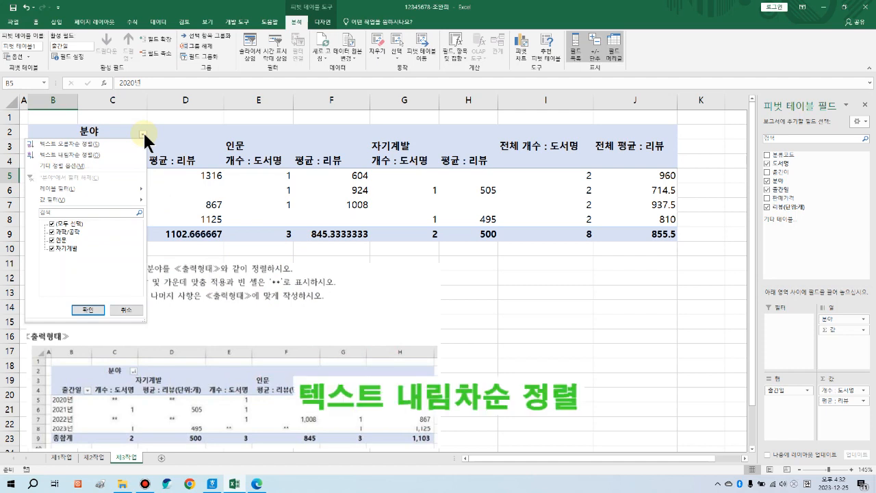
pyautogui.click(76, 155)
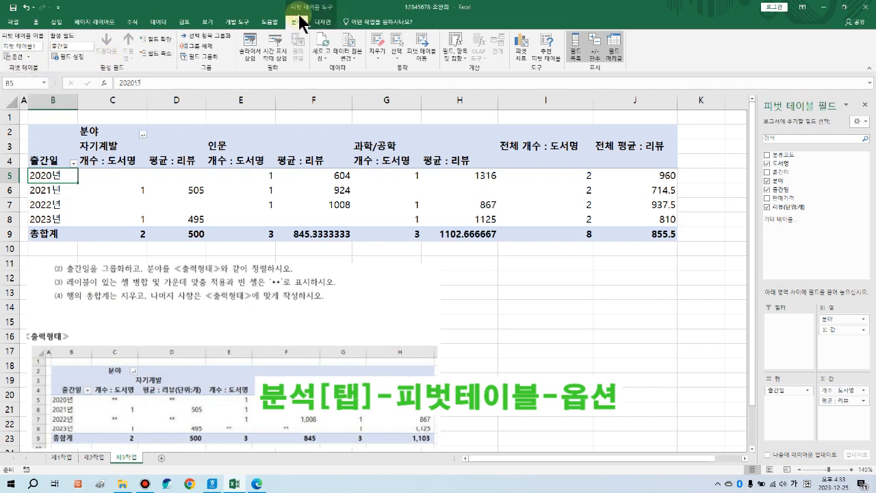
# Step: In PivotTable Options, merge and centre labels, show ** in empty cells, and hide row grand totals
pyautogui.click(20, 57)
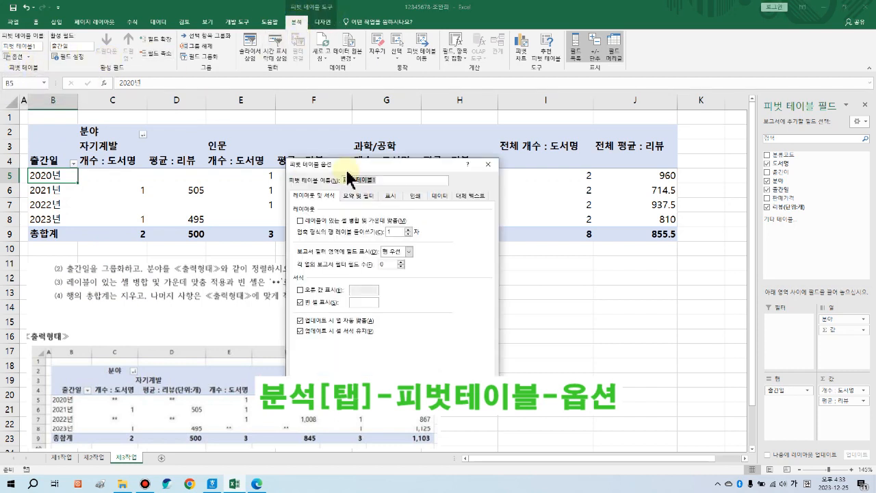
pyautogui.moveTo(359, 161); pyautogui.dragTo(447, 147)
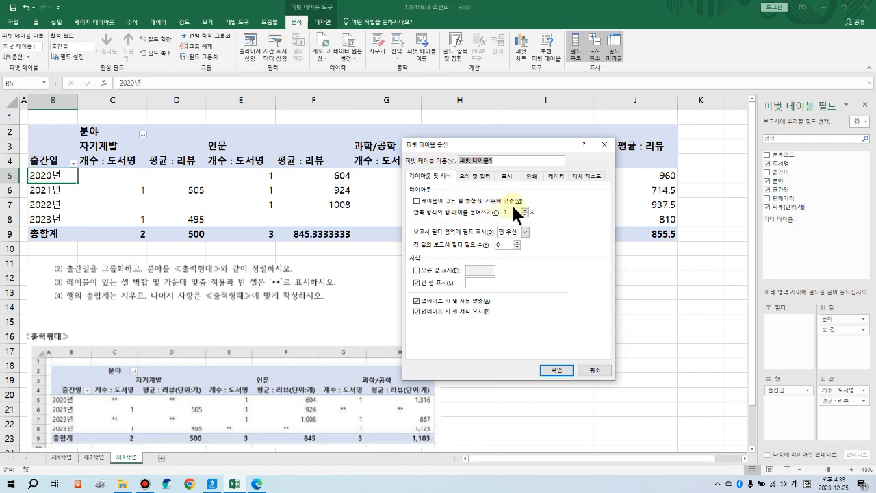
pyautogui.click(418, 202)
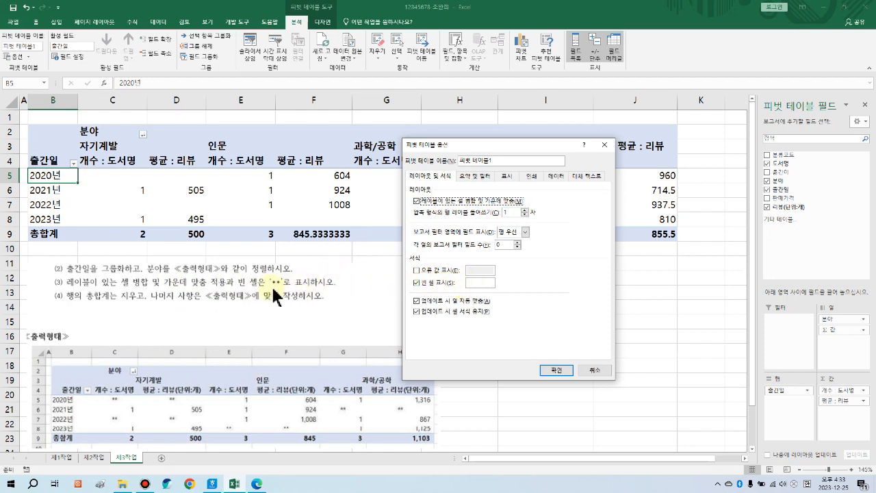
pyautogui.click(489, 283)
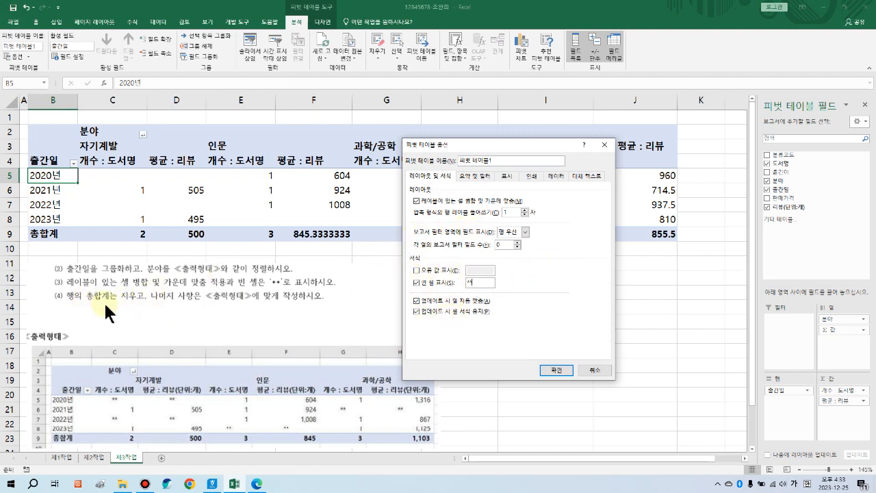
pyautogui.click(474, 178)
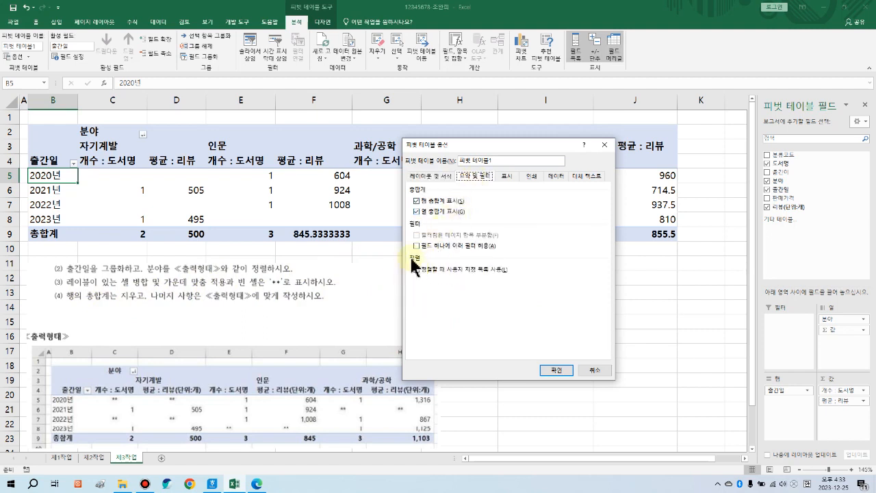
pyautogui.moveTo(463, 147); pyautogui.dragTo(489, 278)
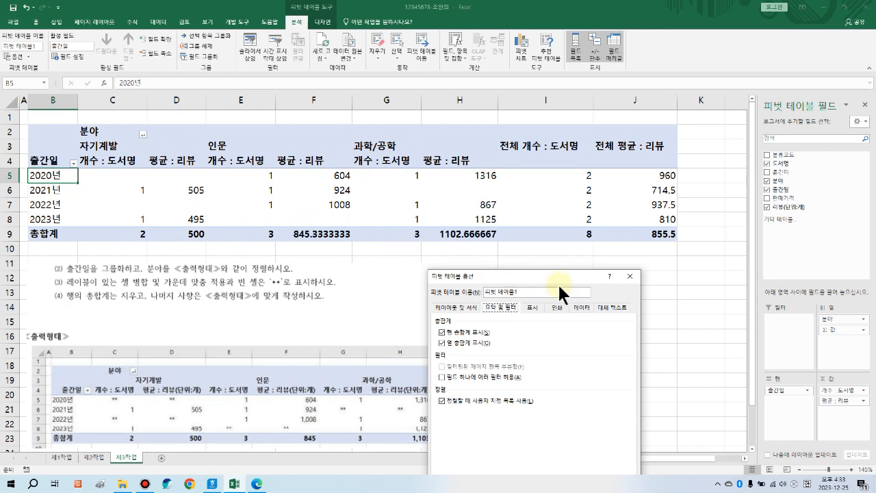
pyautogui.moveTo(549, 281); pyautogui.dragTo(509, 136)
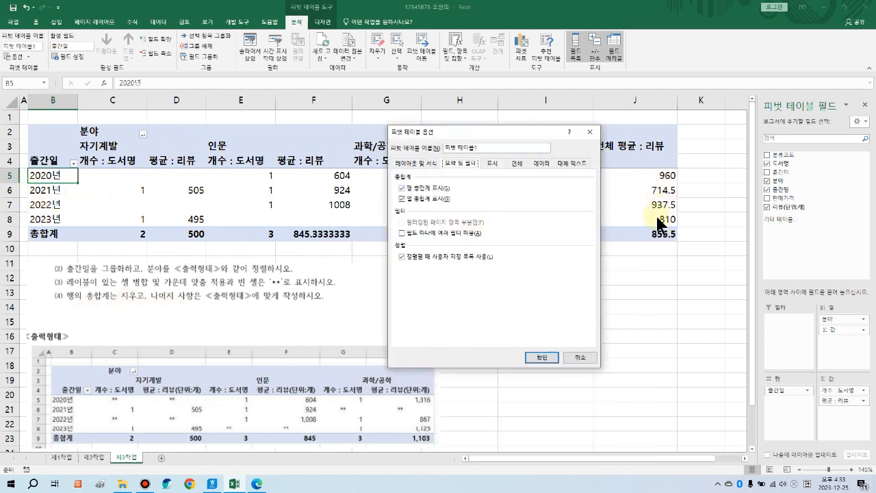
pyautogui.click(402, 188)
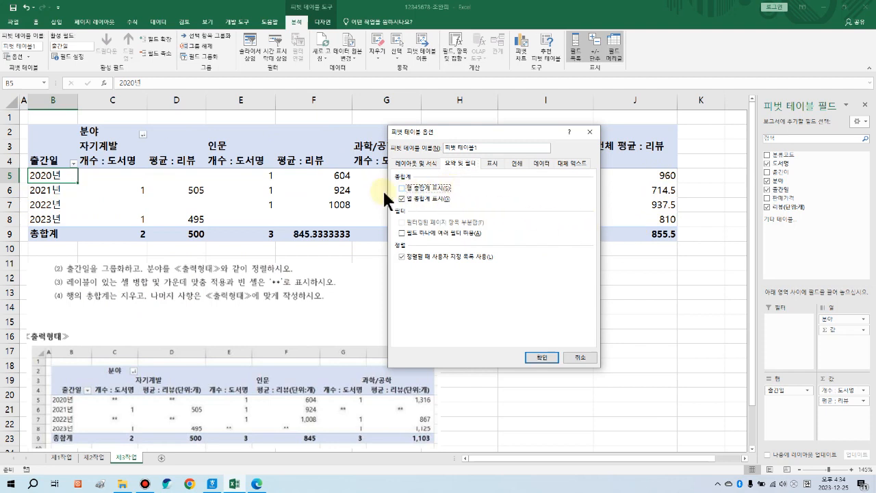
pyautogui.click(545, 359)
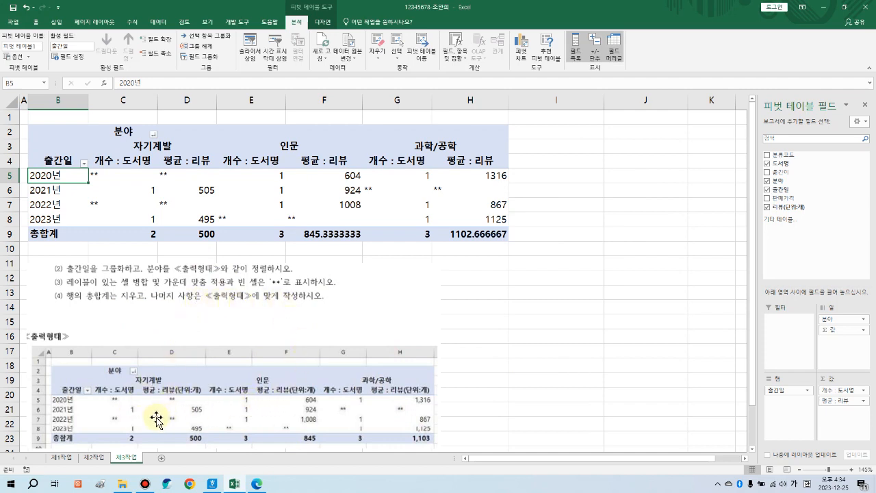
pyautogui.moveTo(94, 397)
pyautogui.mouseDown()
pyautogui.moveTo(389, 449)
pyautogui.moveTo(436, 448)
pyautogui.mouseUp()
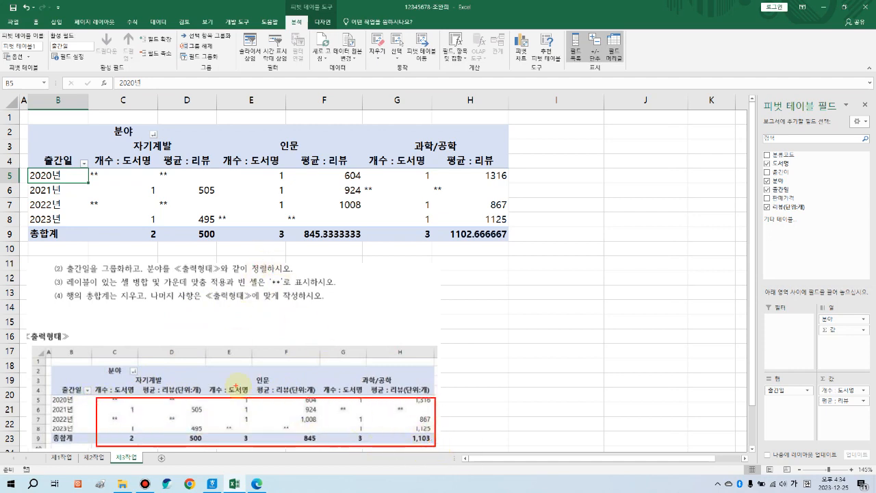
pyautogui.moveTo(149, 132); pyautogui.dragTo(159, 137)
pyautogui.press('e')
pyautogui.moveTo(97, 395); pyautogui.dragTo(432, 443)
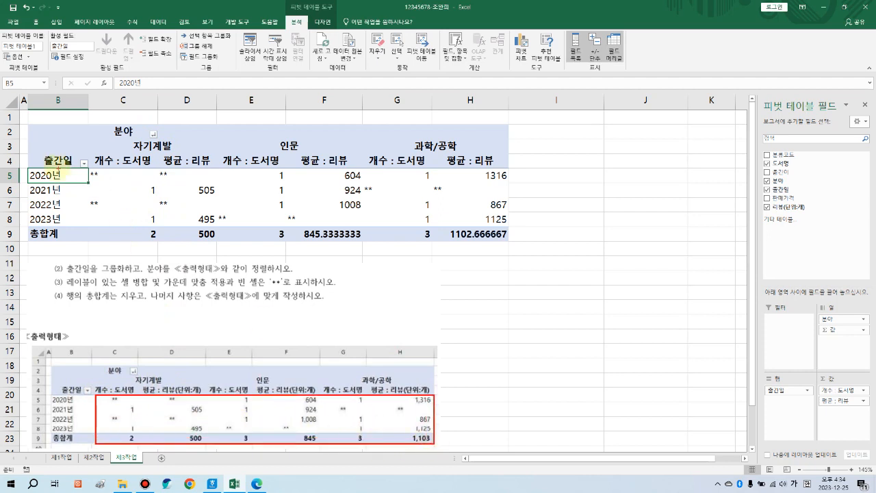
pyautogui.moveTo(87, 169); pyautogui.dragTo(156, 184)
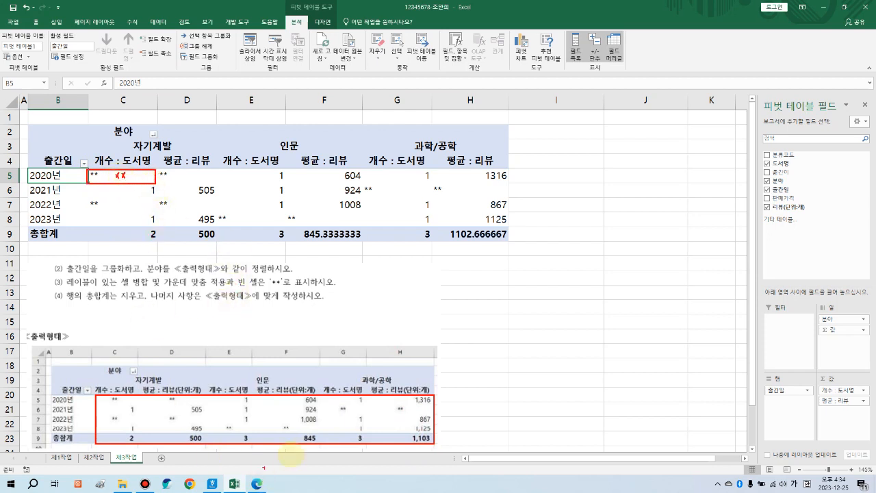
pyautogui.moveTo(312, 441)
pyautogui.mouseDown()
pyautogui.moveTo(320, 395)
pyautogui.moveTo(321, 449)
pyautogui.mouseUp()
pyautogui.moveTo(421, 449)
pyautogui.mouseDown()
pyautogui.moveTo(401, 415)
pyautogui.moveTo(450, 443)
pyautogui.mouseUp()
pyautogui.press('Escape')
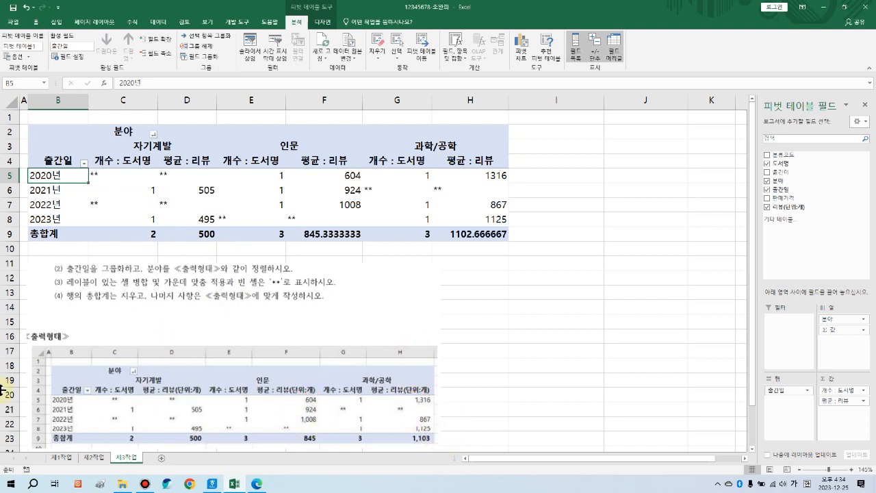
pyautogui.moveTo(130, 174); pyautogui.dragTo(454, 231)
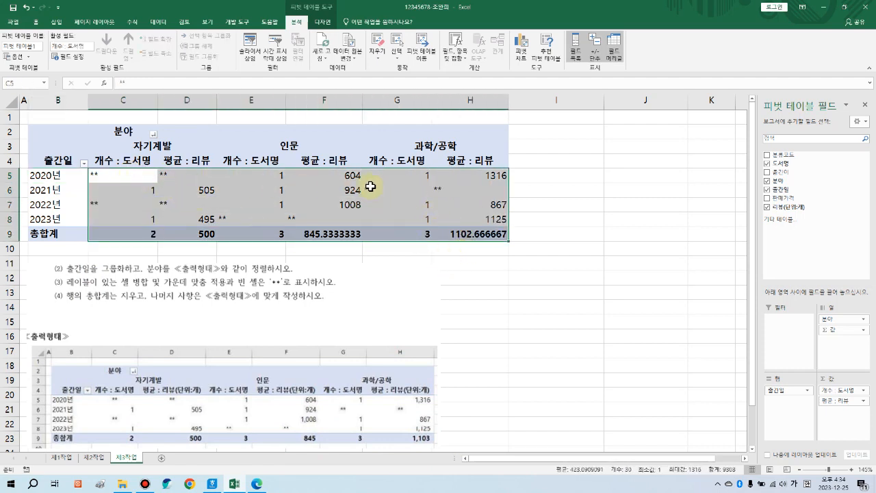
# Step: Centre the pivot values C5:H9 and apply comma accounting number format
pyautogui.click(36, 21)
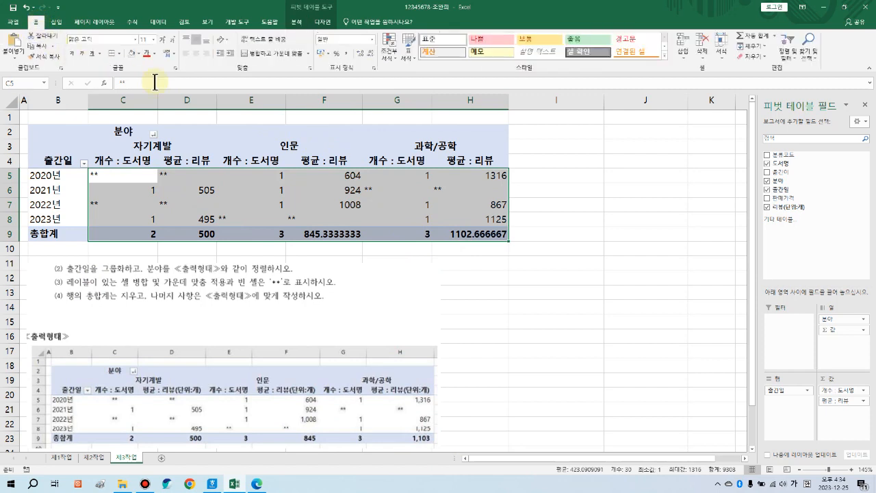
pyautogui.click(194, 52)
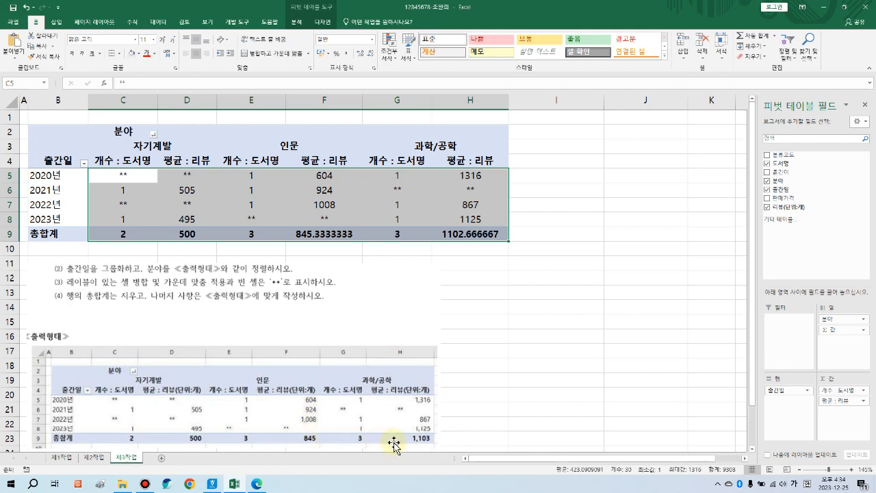
pyautogui.click(347, 53)
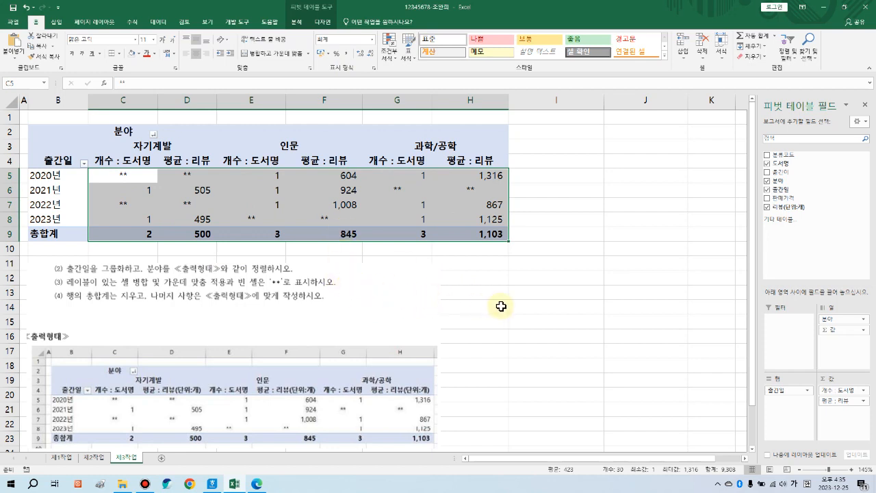
pyautogui.click(498, 306)
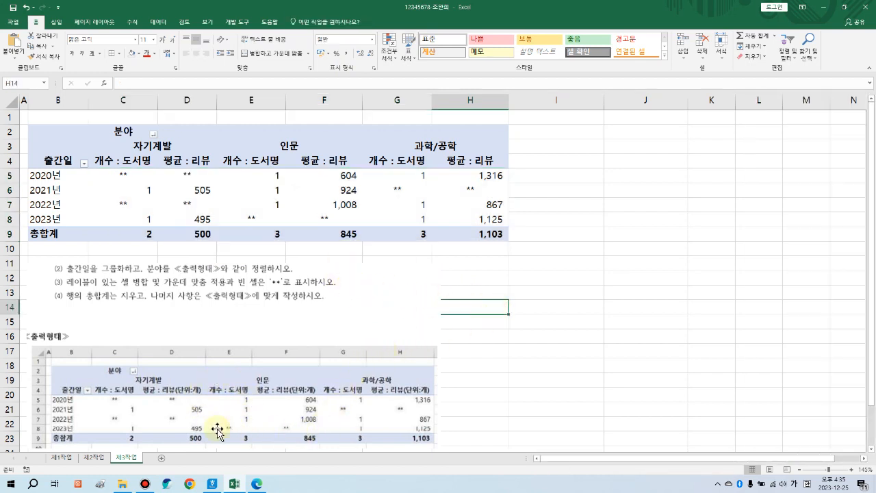
# Step: Delete the 출력형태 sample picture from the 제3작업 sheet, then deselect it by selecting an empty cell
pyautogui.click(239, 403)
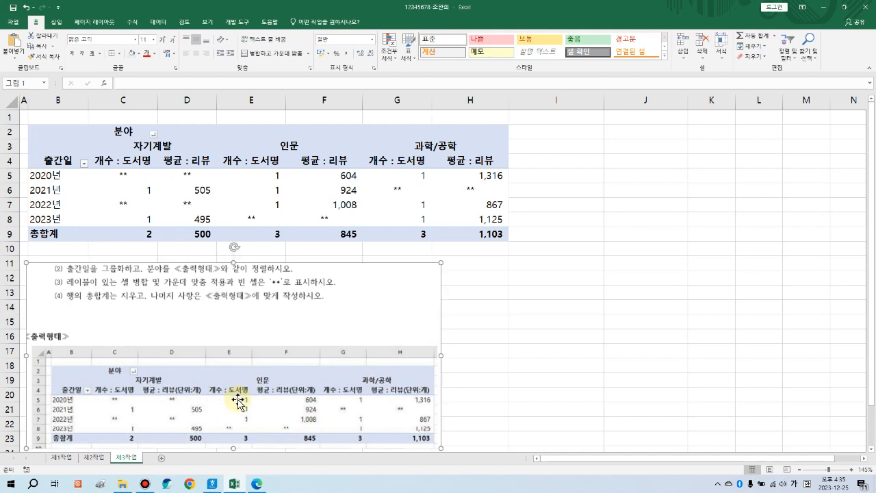
pyautogui.press('Delete')
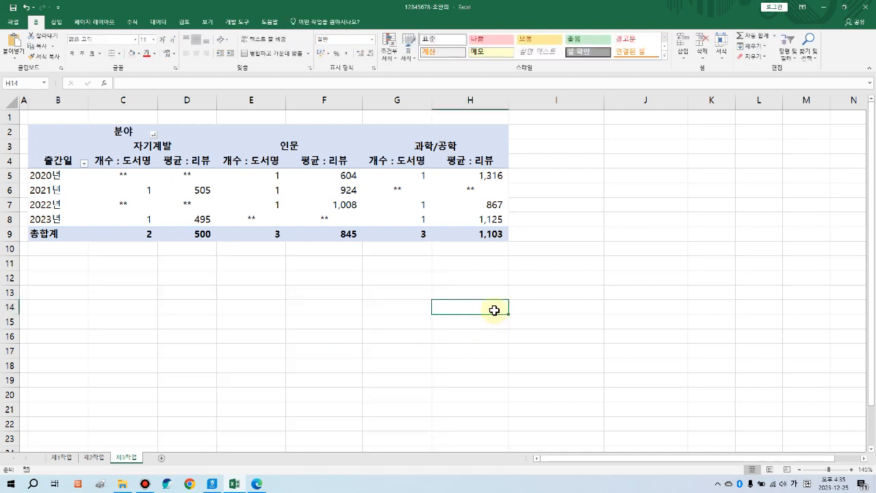
pyautogui.click(397, 306)
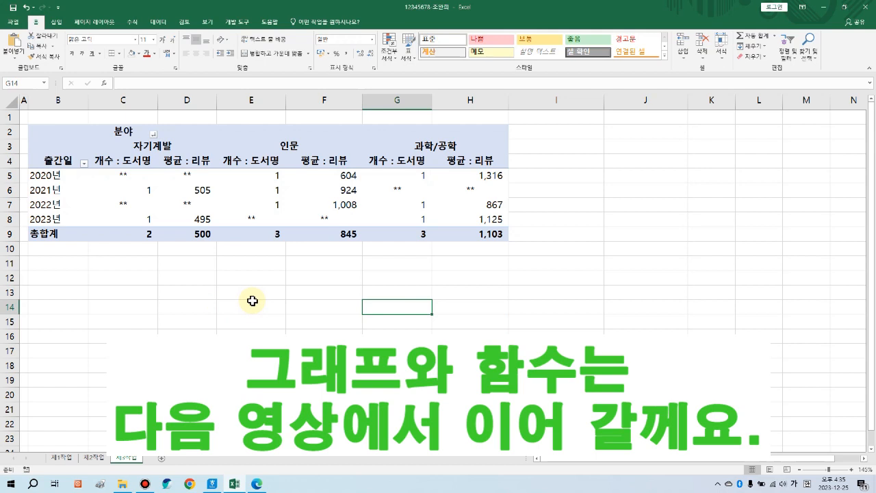
pyautogui.click(221, 305)
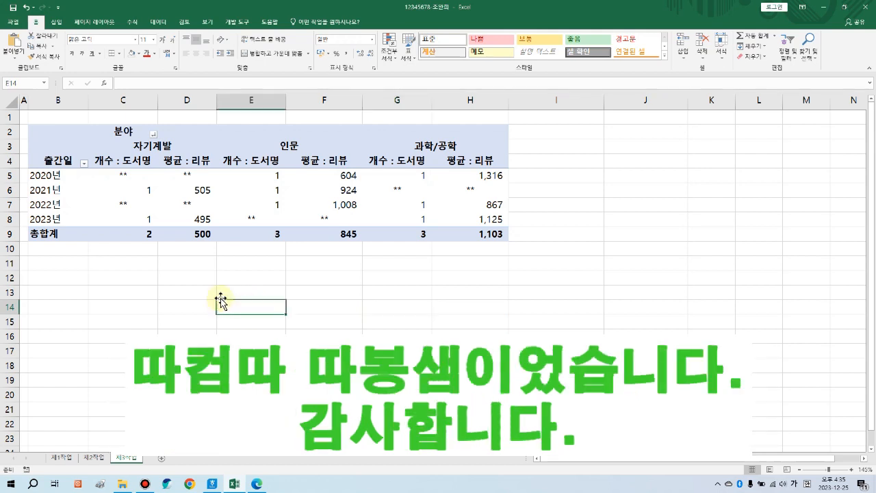